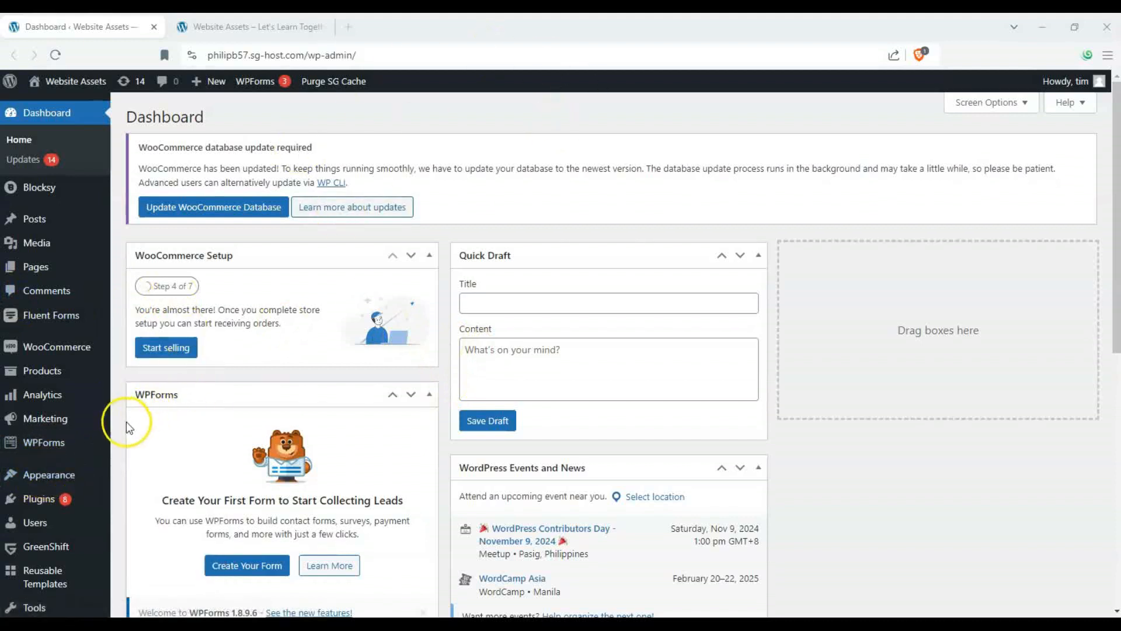
- Open the installed plugins list and highlight the Blocksy Companion (Premium) entry
mouse_move(106, 475)
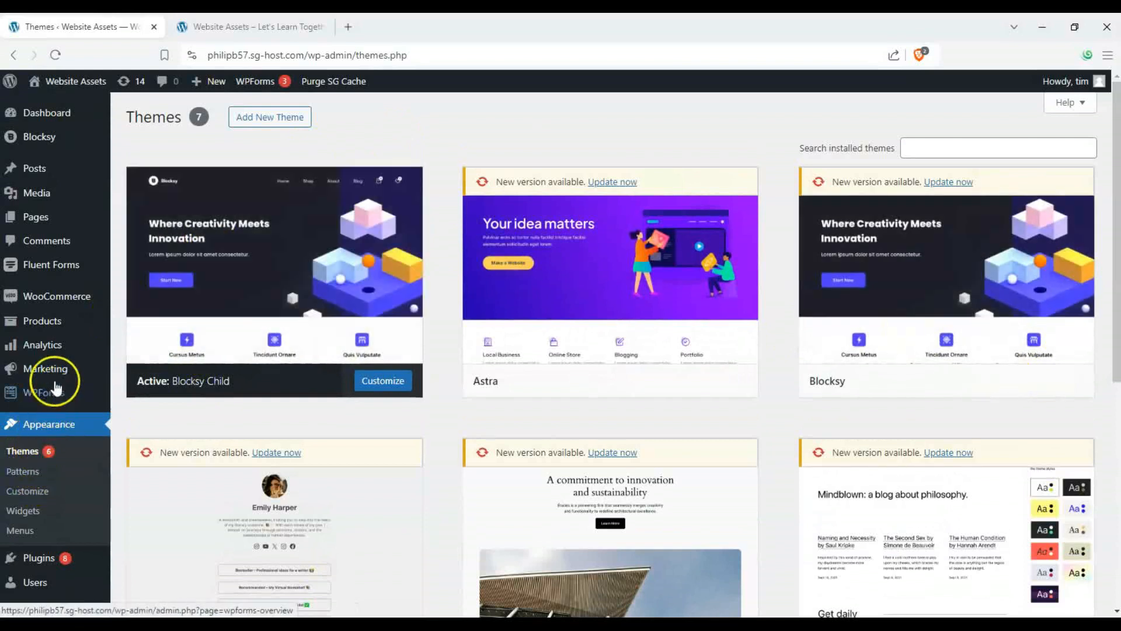
scroll(55, 380, "down", 2)
mouse_move(52, 473)
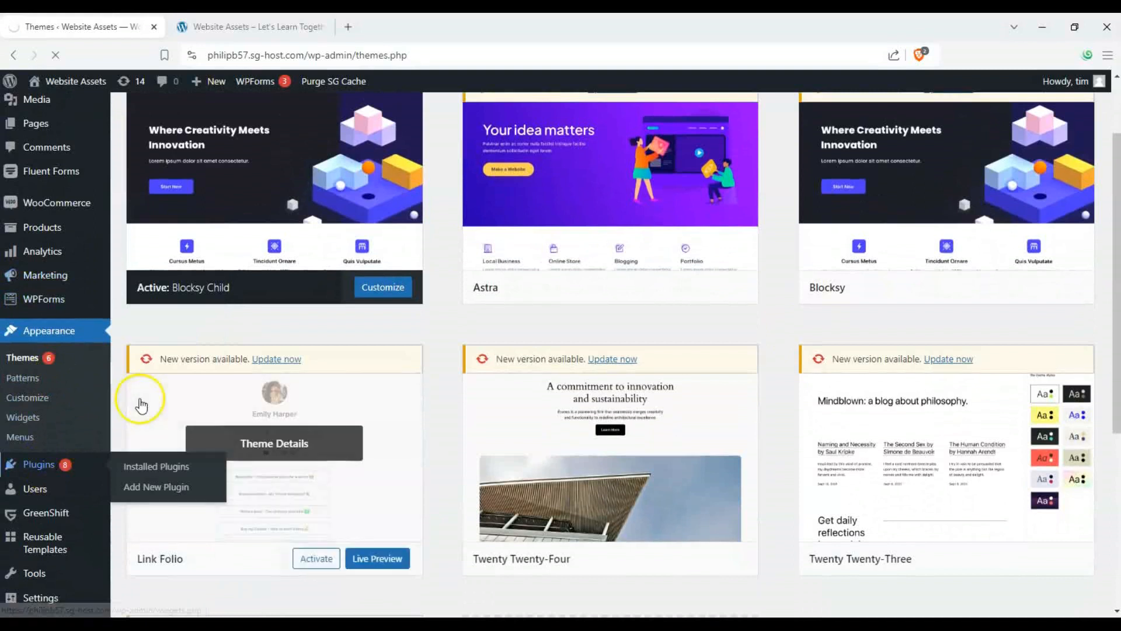
left_click(59, 467)
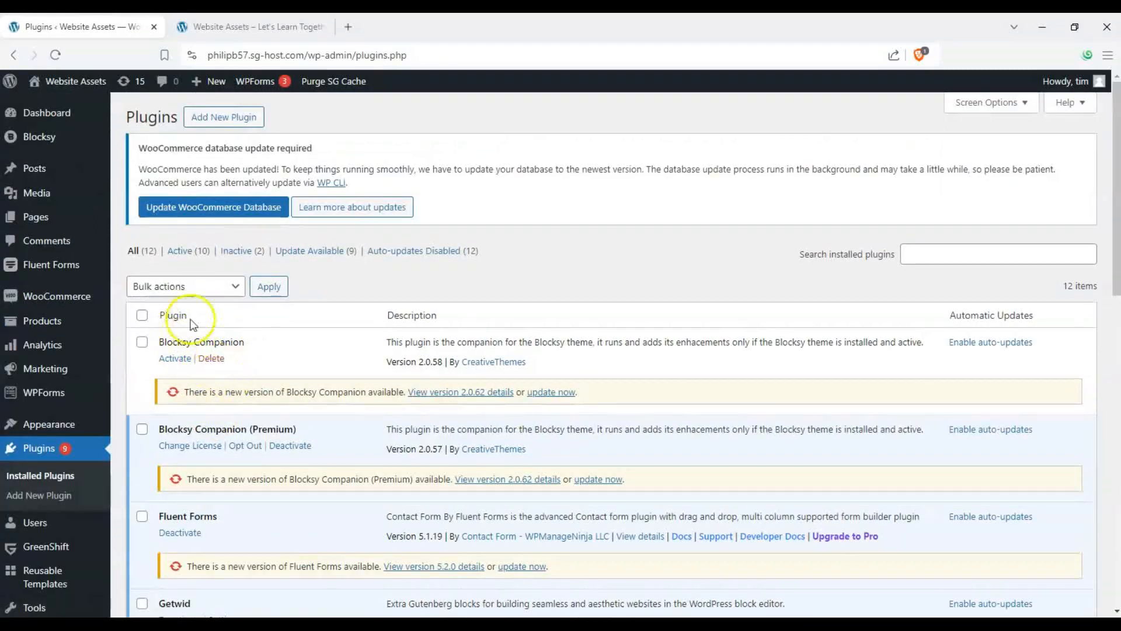
scroll(187, 333, "down", 1)
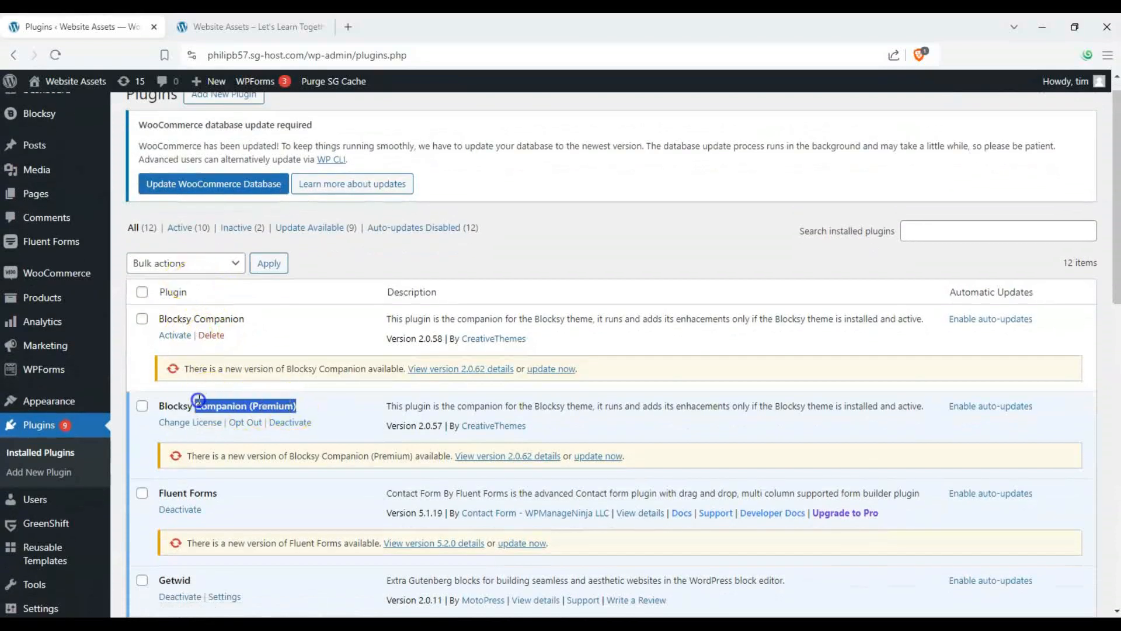
left_click(264, 409)
scroll(251, 398, "up", 1)
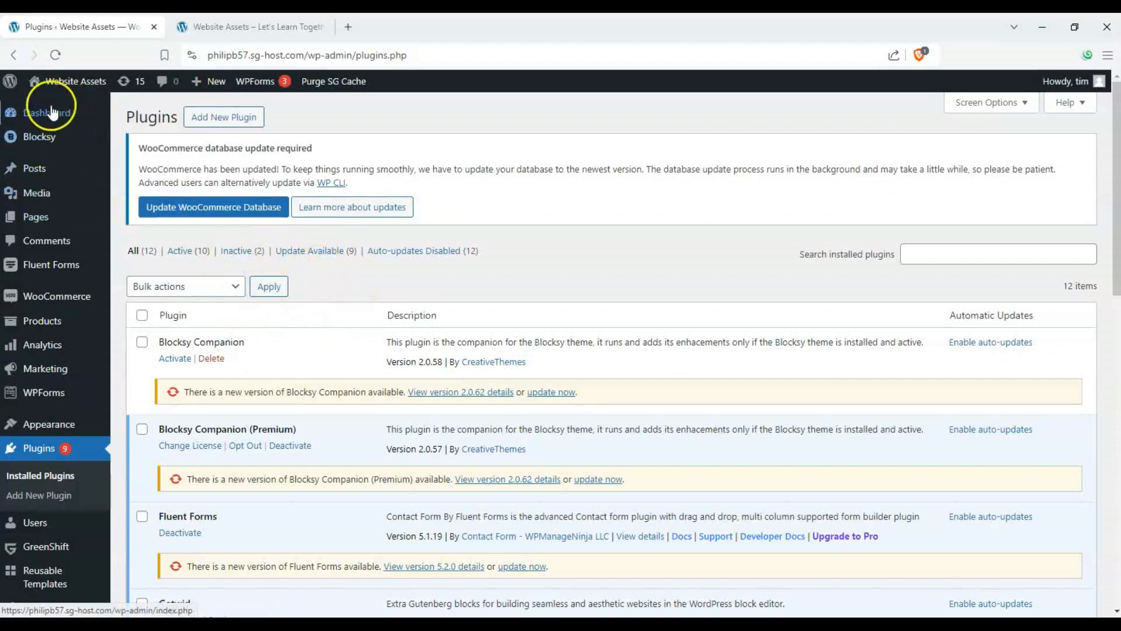
- Open Blocksy's Starter Sites and browse the available starter site designs
mouse_move(49, 139)
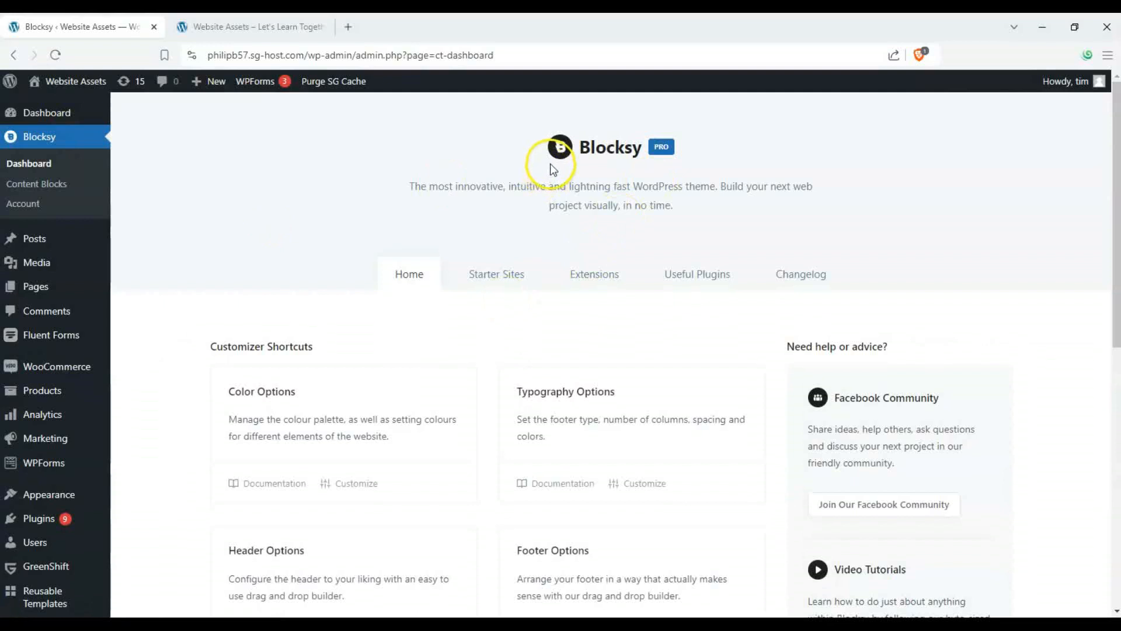
left_click(484, 283)
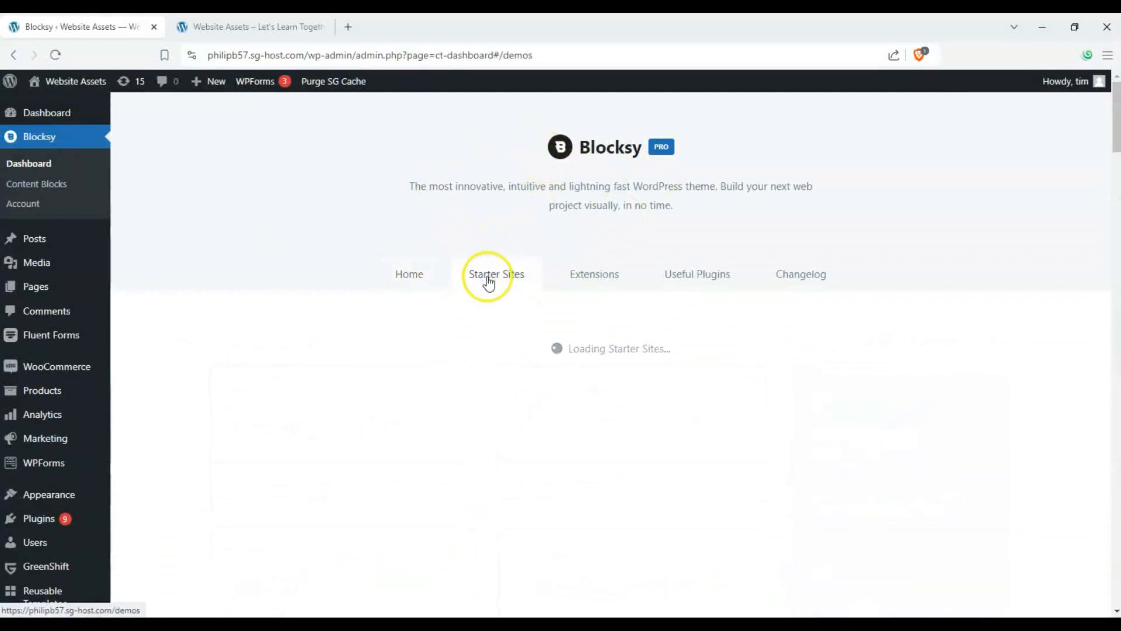
scroll(210, 257, "down", 2)
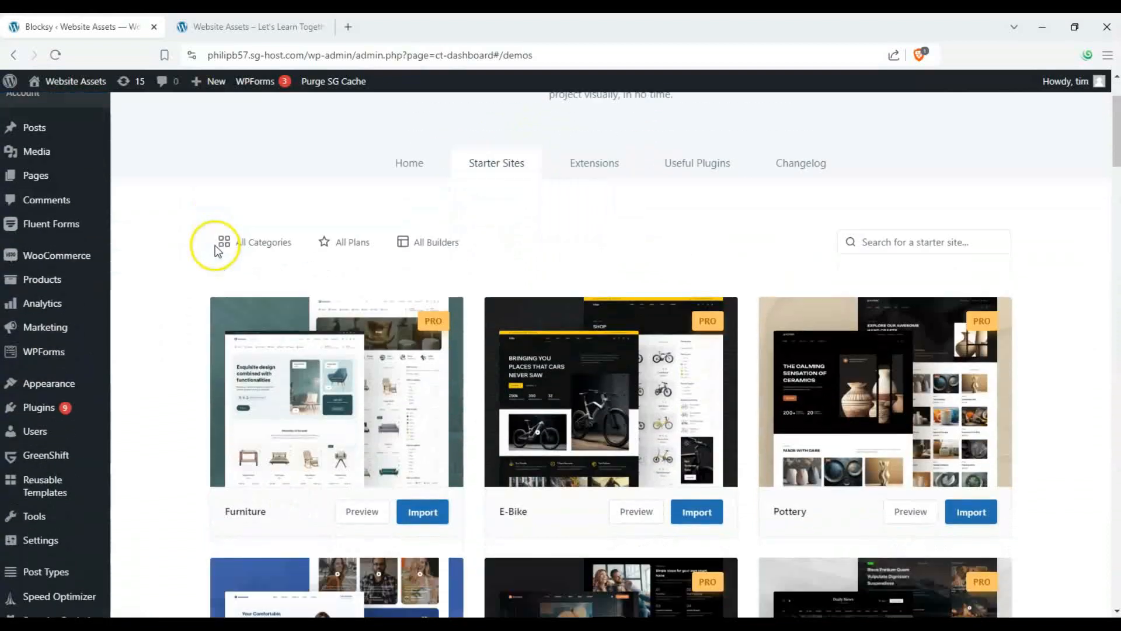
scroll(303, 273, "down", 1)
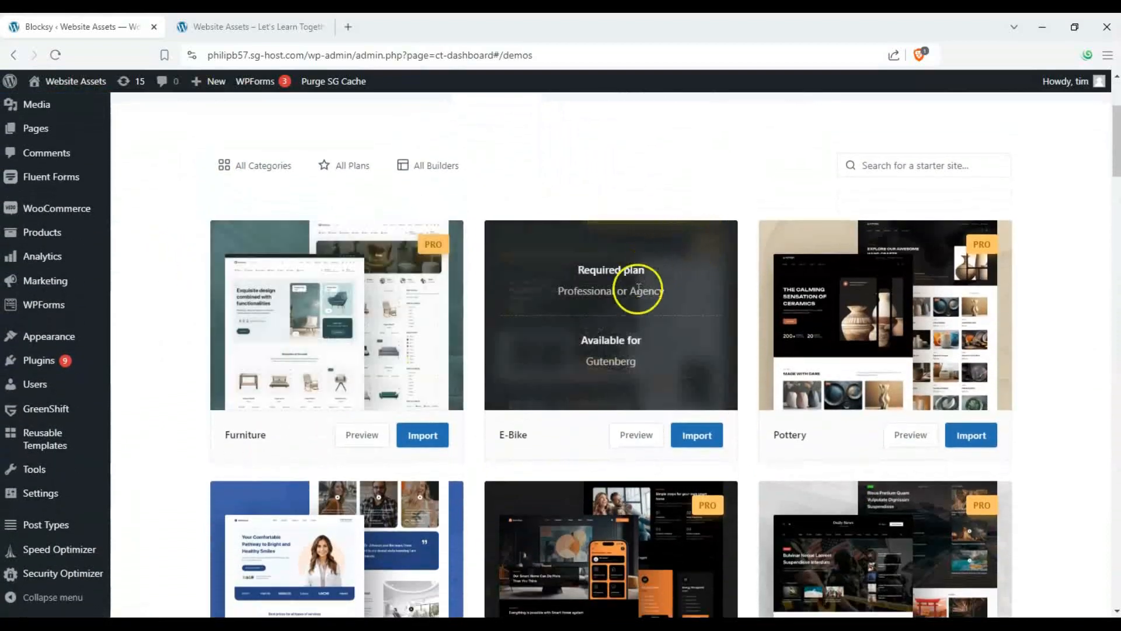
scroll(163, 180, "down", 3)
scroll(138, 220, "up", 1)
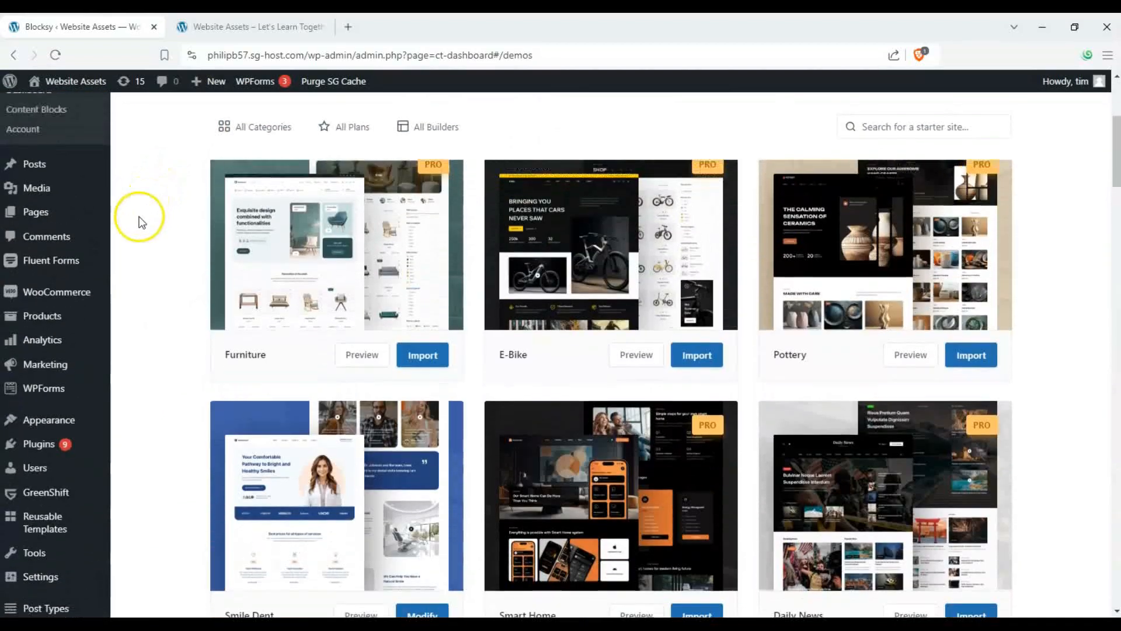
scroll(137, 221, "down", 4)
scroll(180, 238, "up", 7)
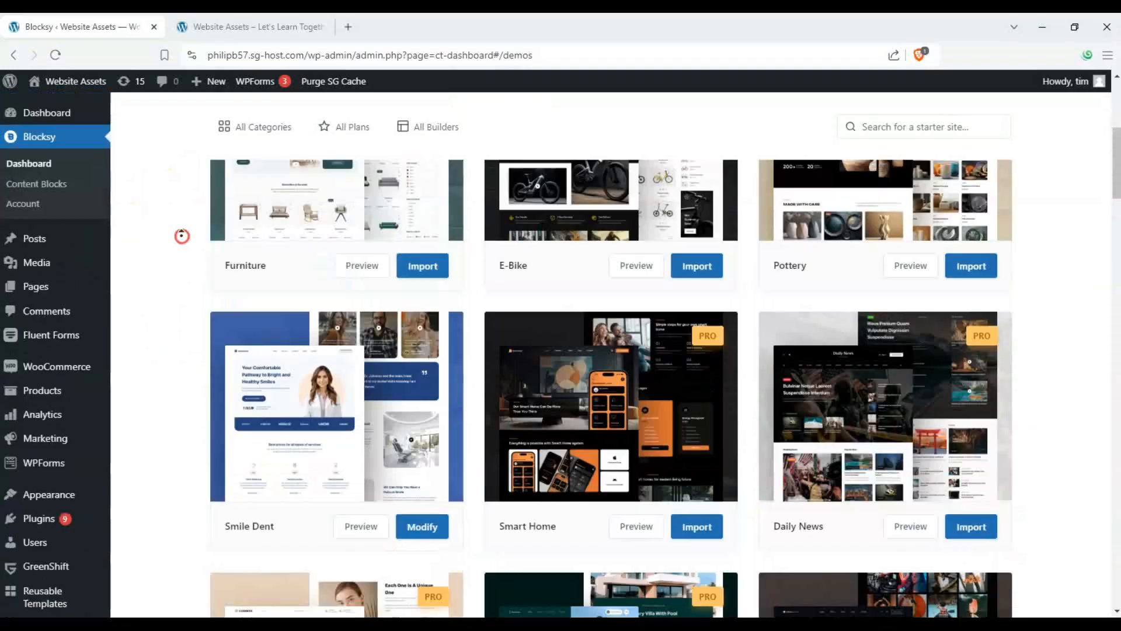
- Filter the starter sites to the Free plan and the Ecommerce category
left_click(358, 228)
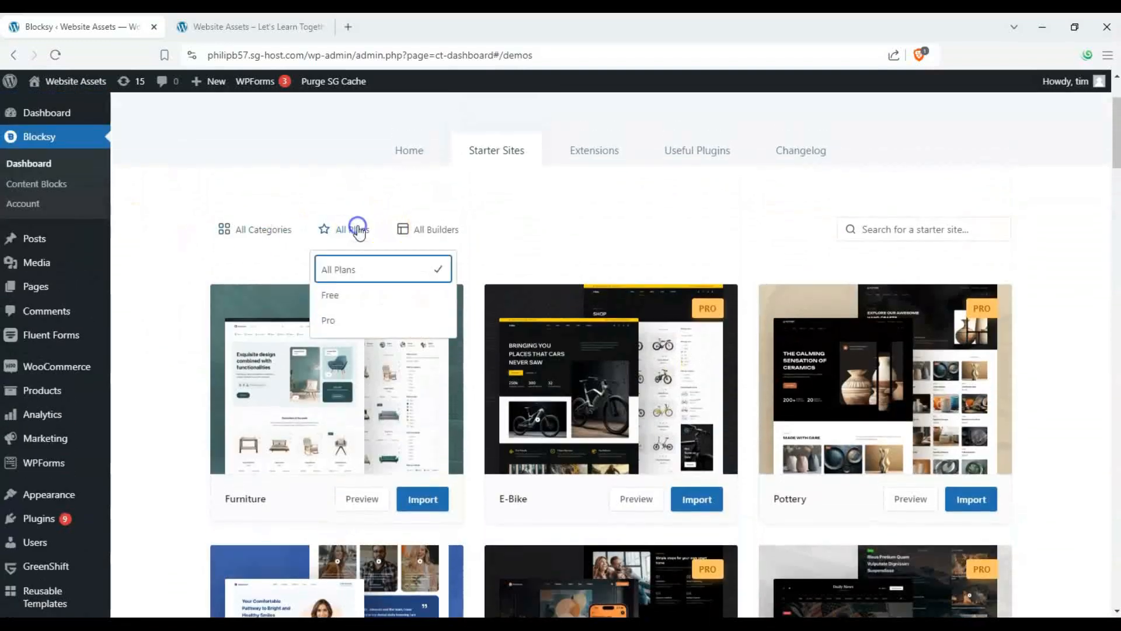
left_click(333, 295)
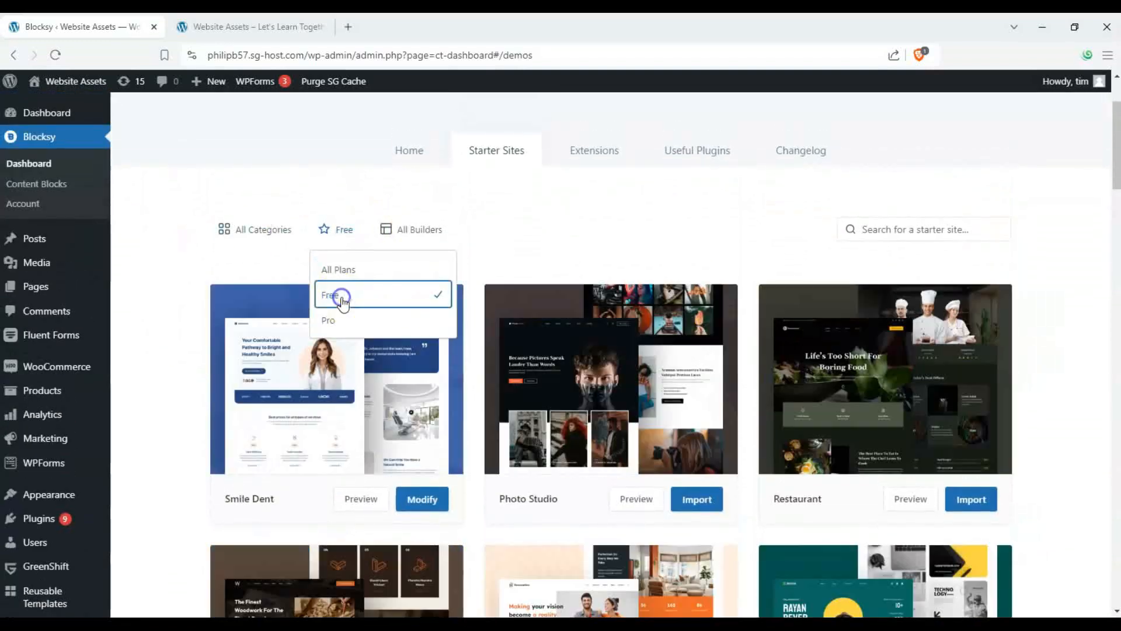
left_click(242, 244)
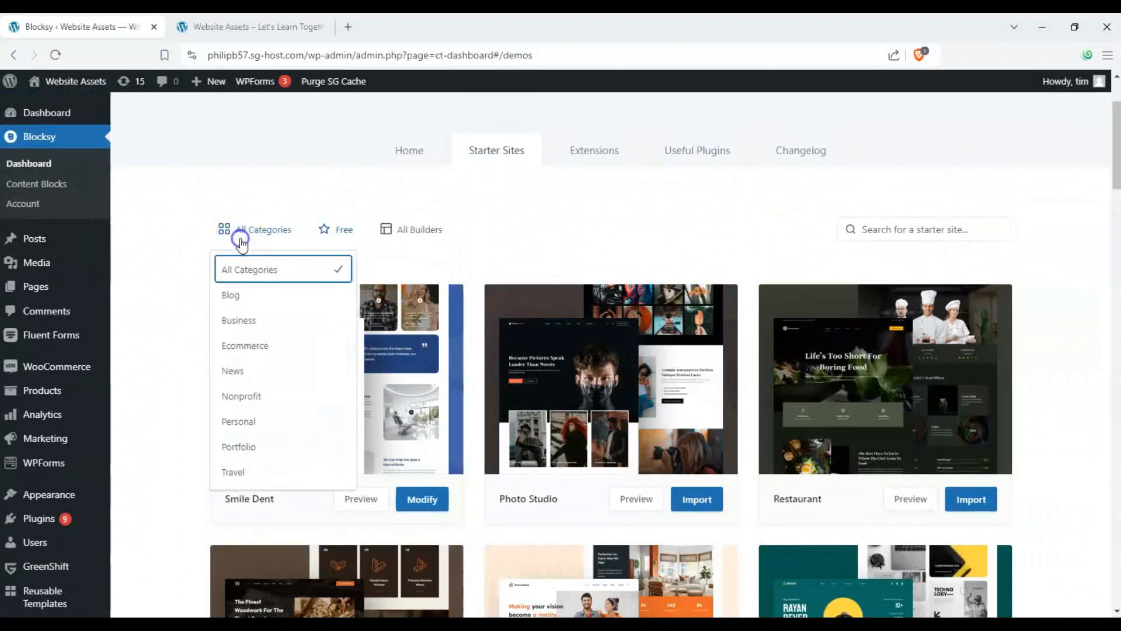
left_click(248, 320)
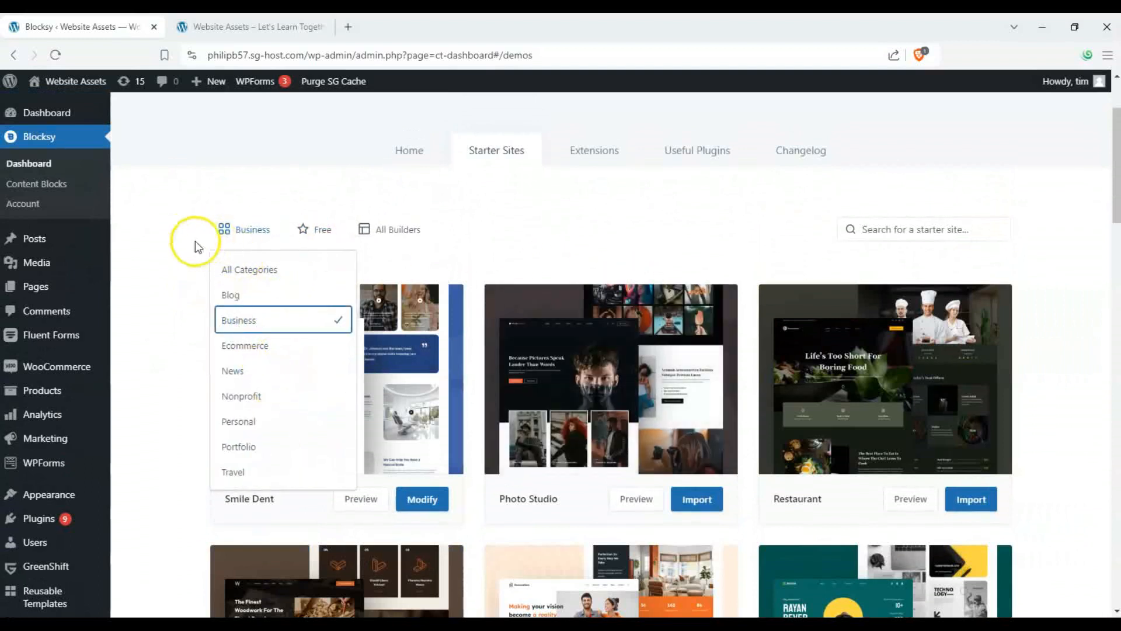
left_click(182, 234)
left_click(239, 244)
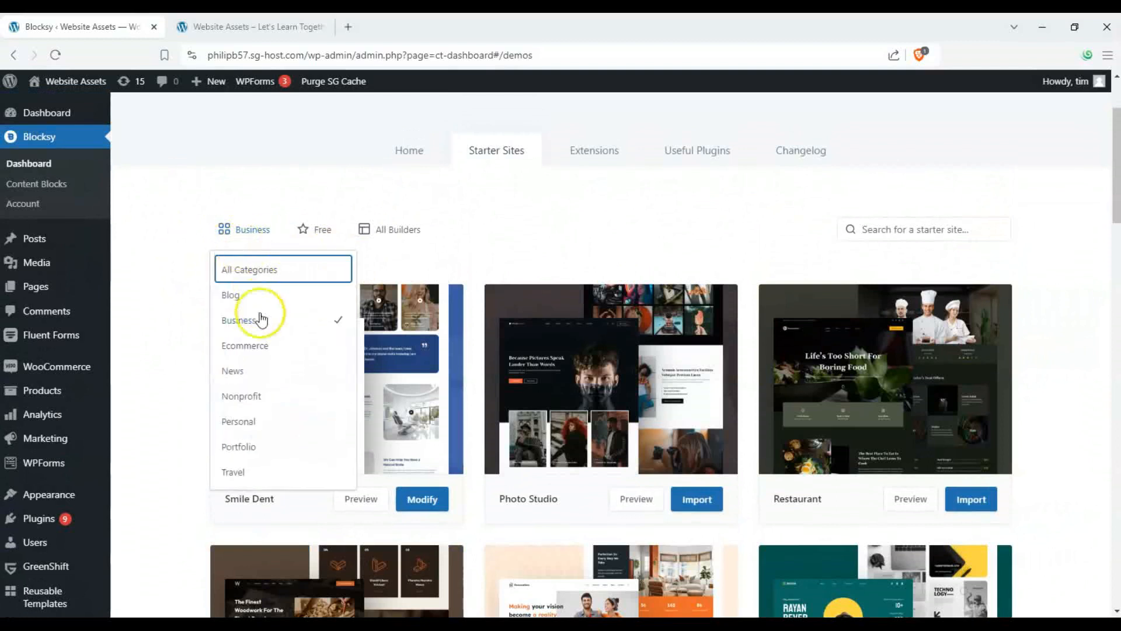
left_click(257, 343)
left_click(177, 324)
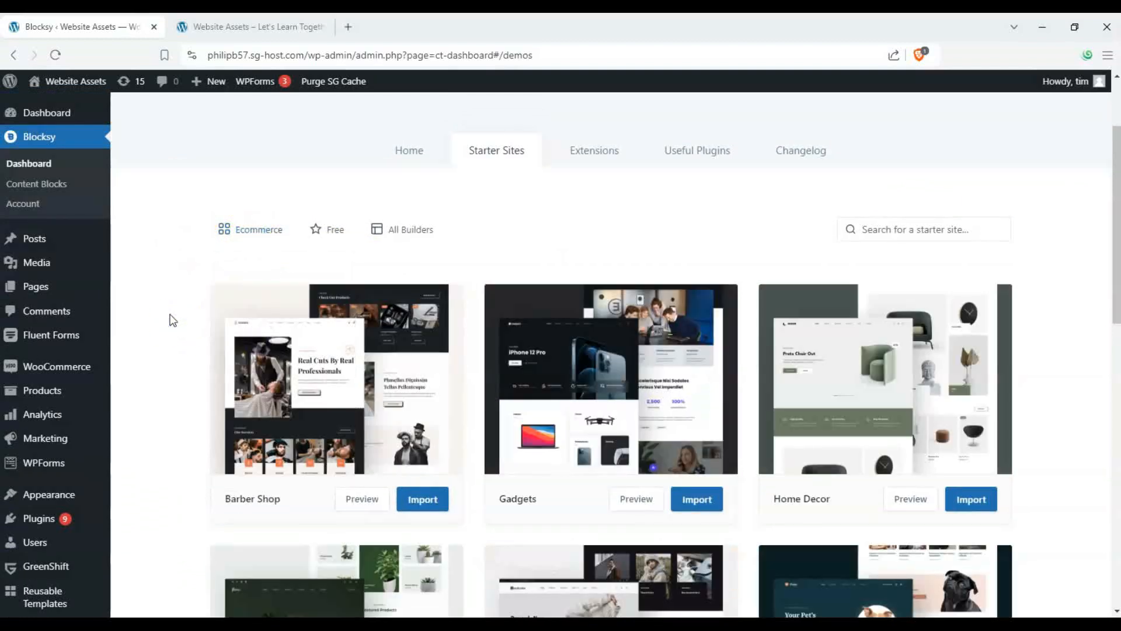
- Browse the ecommerce starter sites and open the Floreo preview in a new tab
scroll(556, 366, "down", 6)
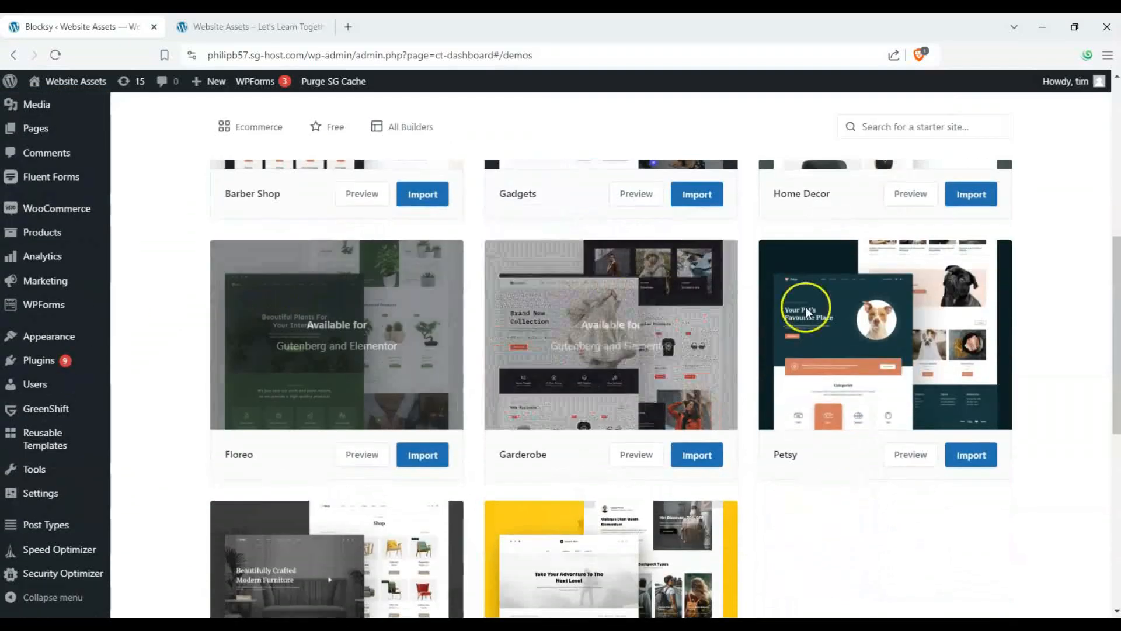
scroll(981, 330, "down", 1)
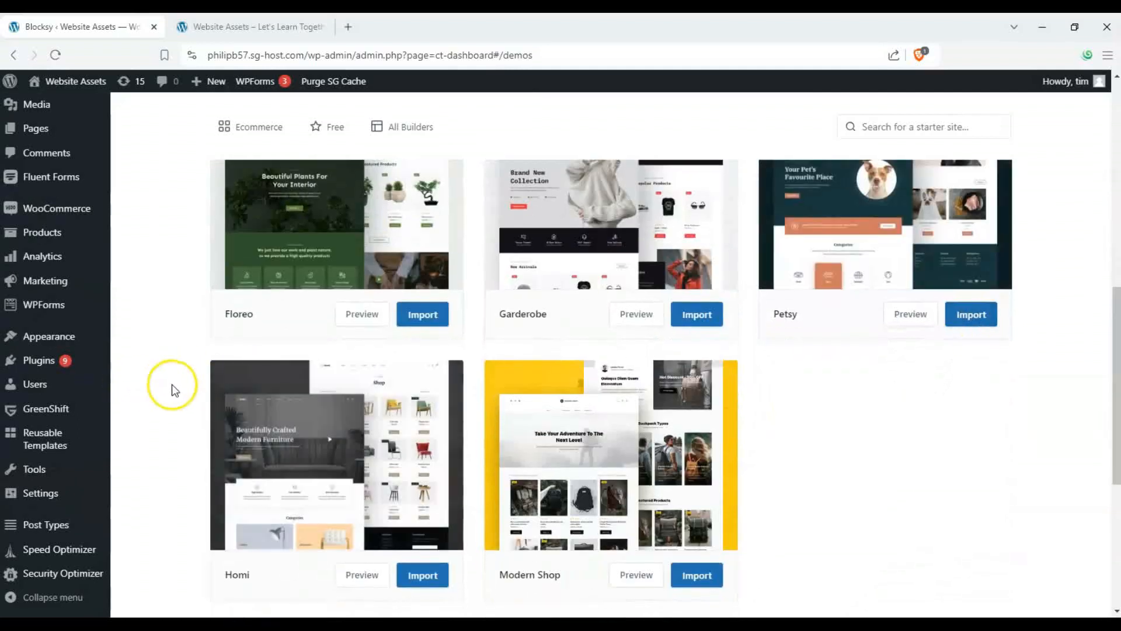
scroll(199, 283, "up", 5)
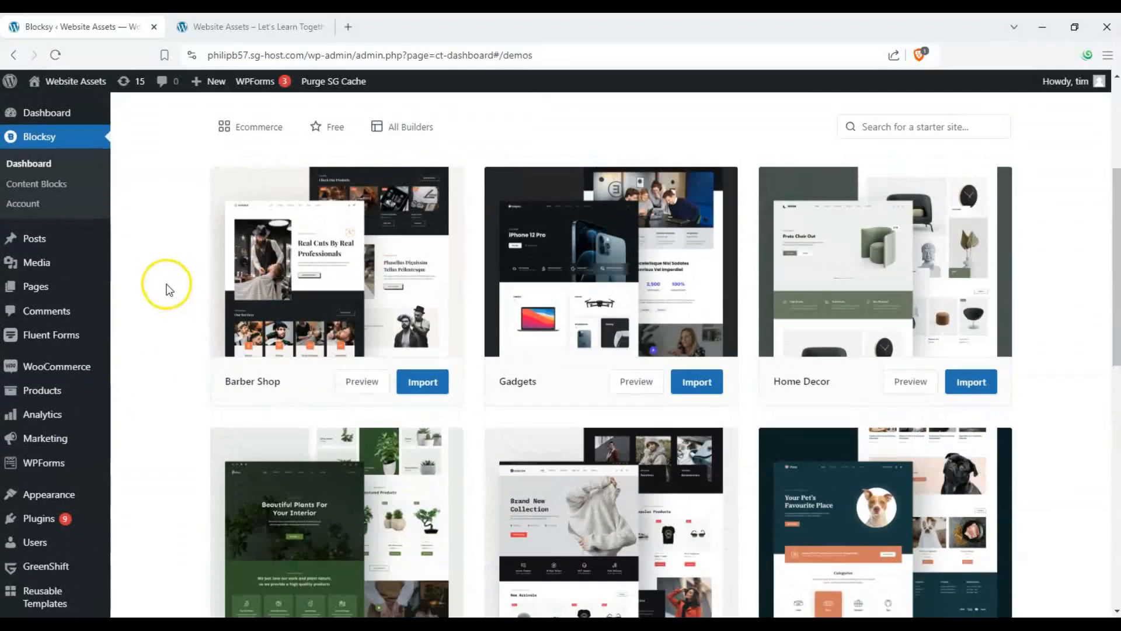
scroll(164, 288, "down", 5)
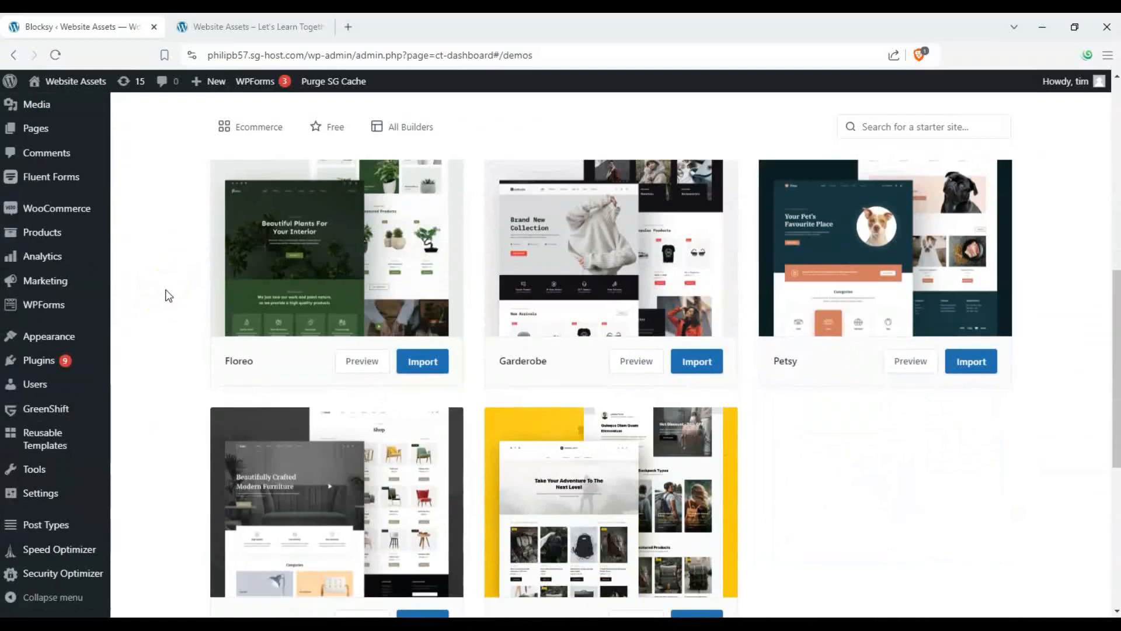
left_click(292, 366)
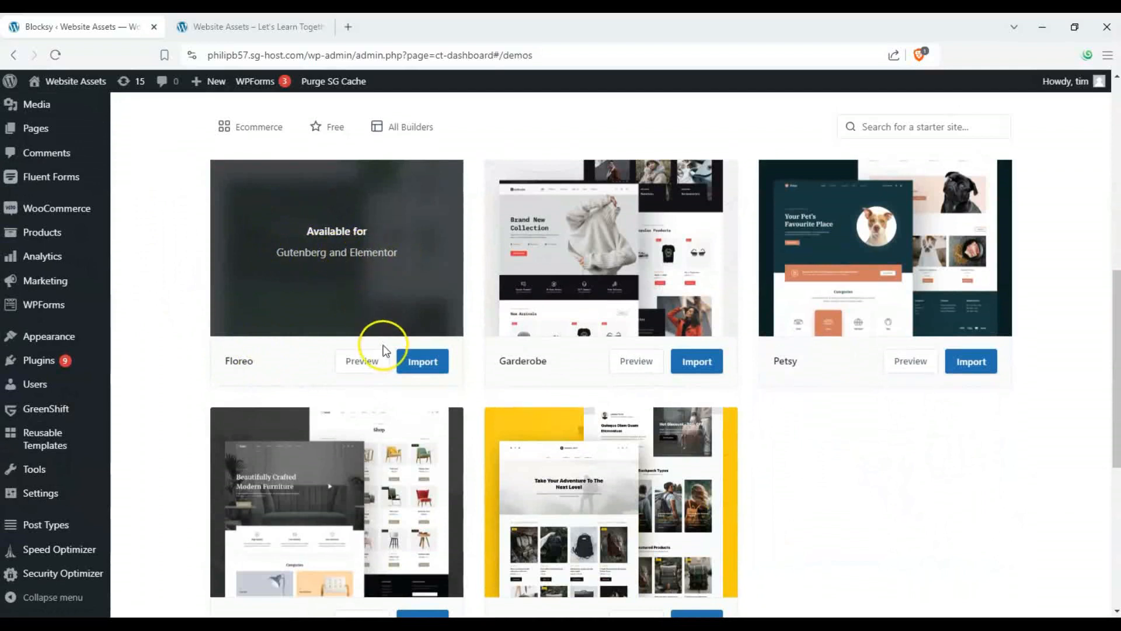
right_click(373, 365)
left_click(403, 377)
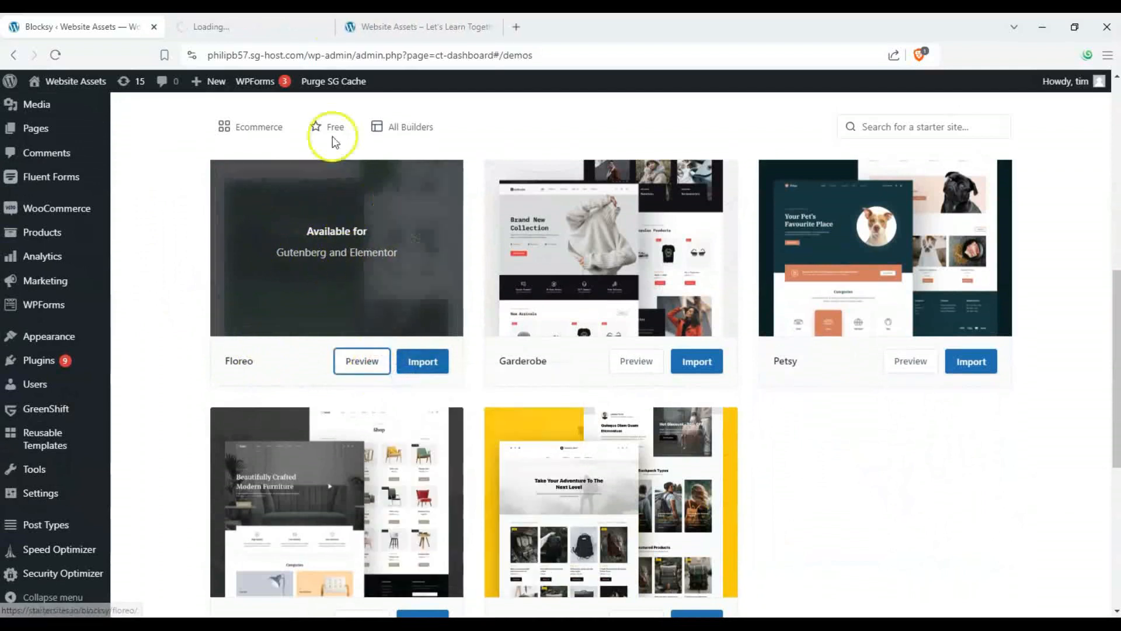
key("ctrl+Tab")
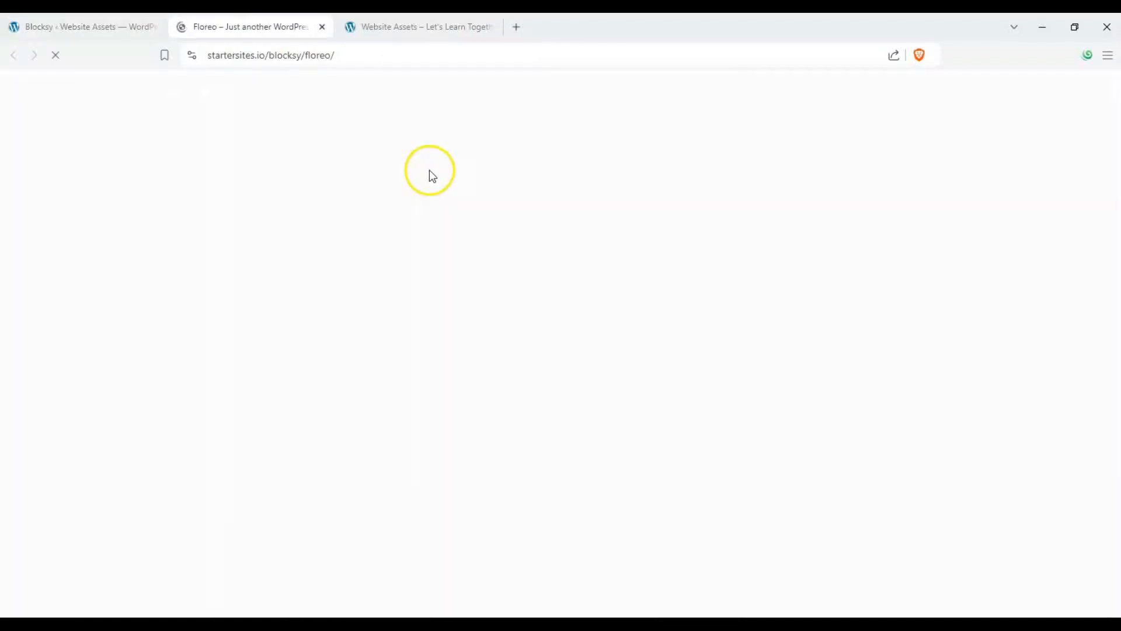
- Scroll through the Floreo demo's home and products pages
scroll(793, 191, "down", 15)
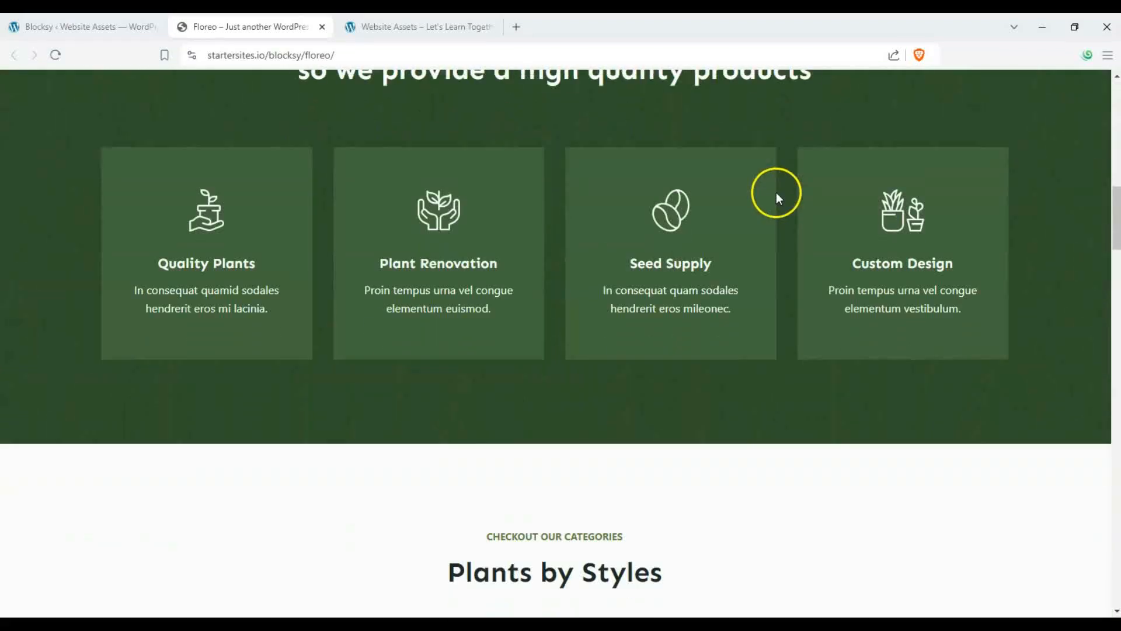
scroll(776, 192, "up", 5)
scroll(620, 142, "up", 5)
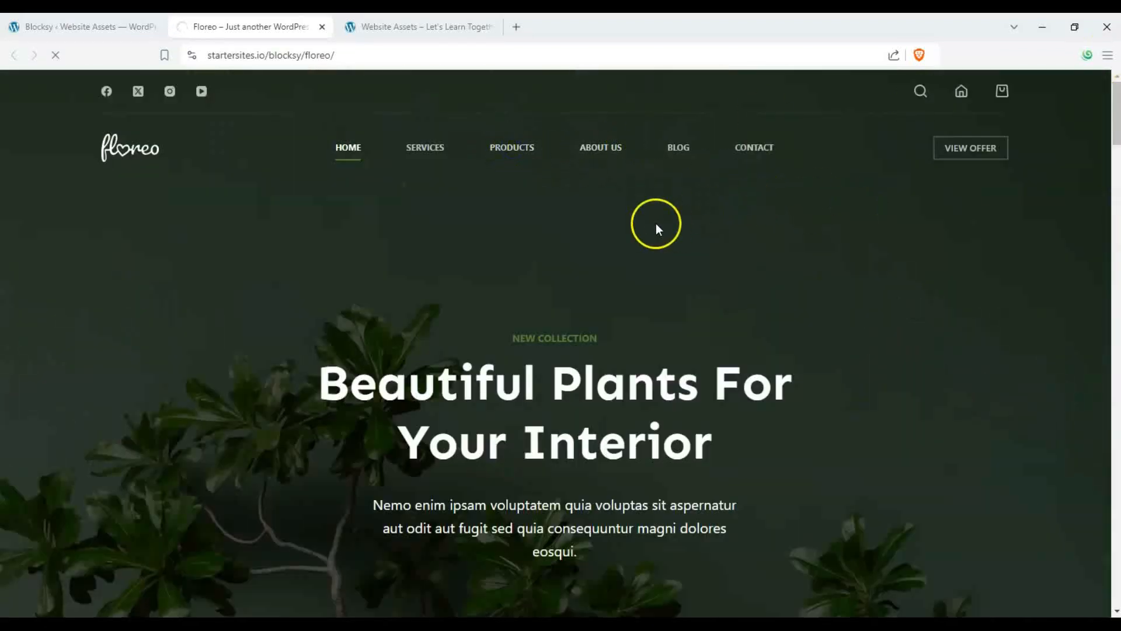
scroll(683, 237, "down", 6)
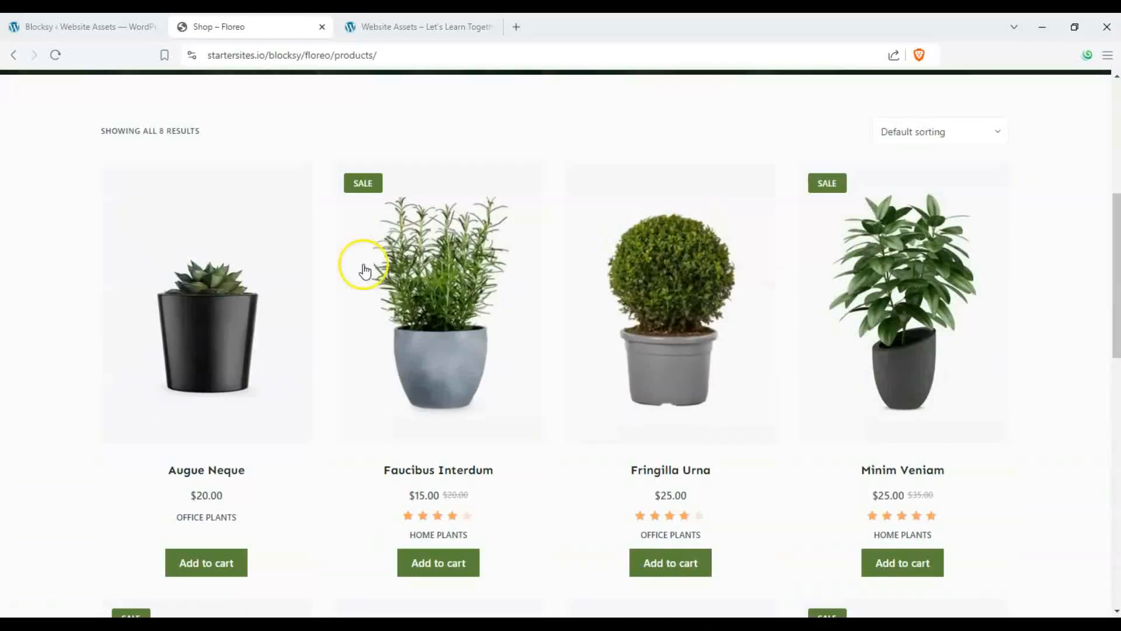
- Add Faucibus Interdum to the demo cart, view the cart, and close the preview tab
left_click(456, 562)
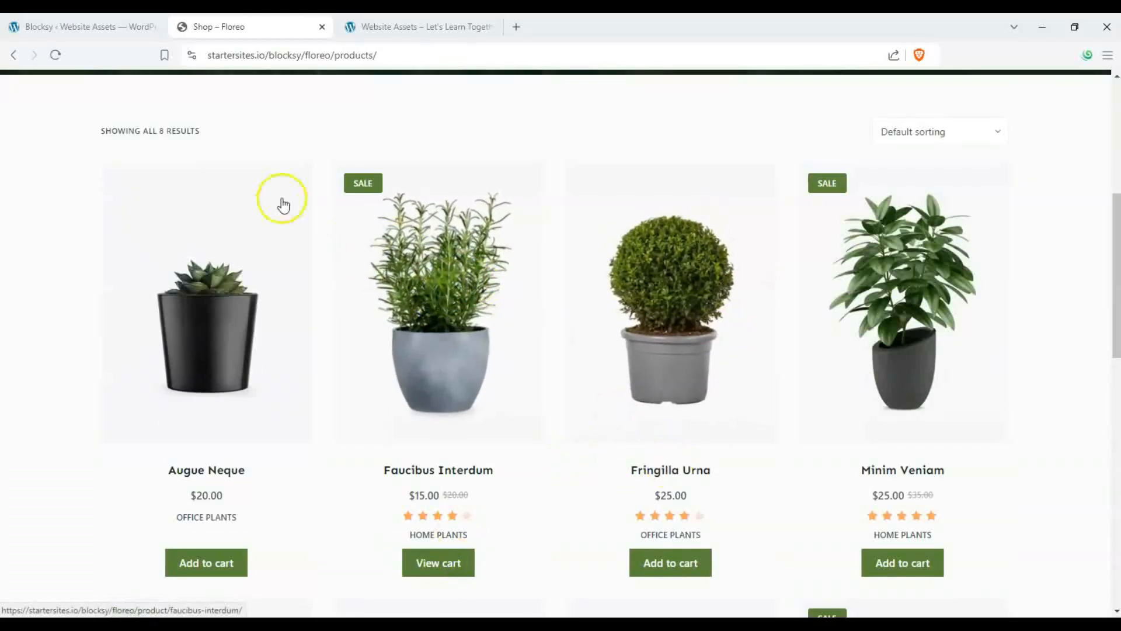
scroll(172, 158, "up", 6)
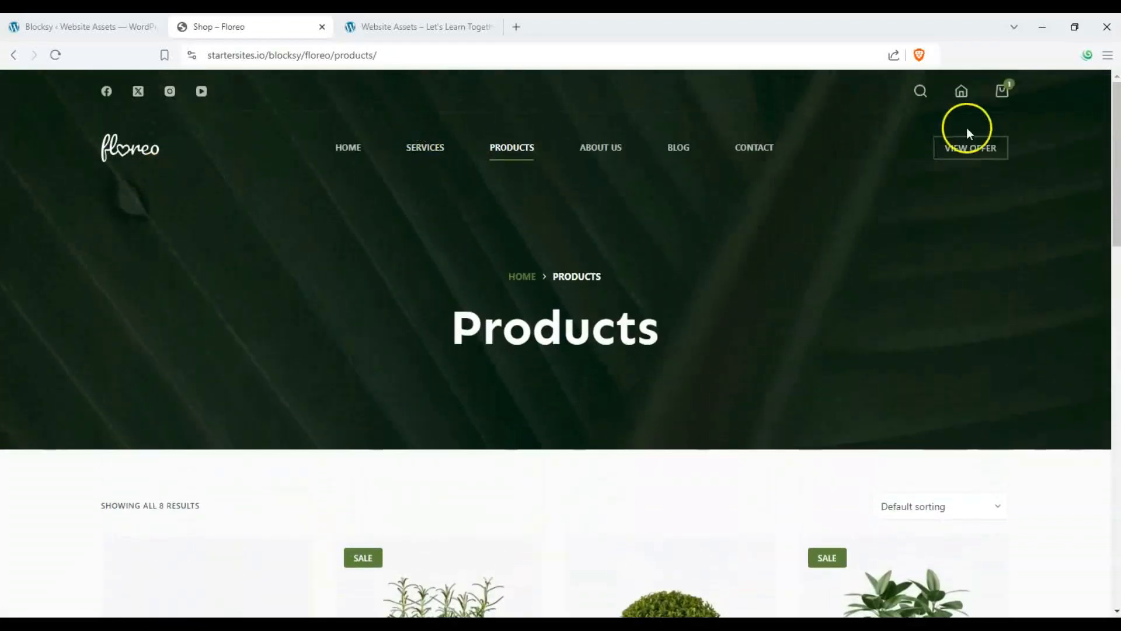
left_click(1003, 90)
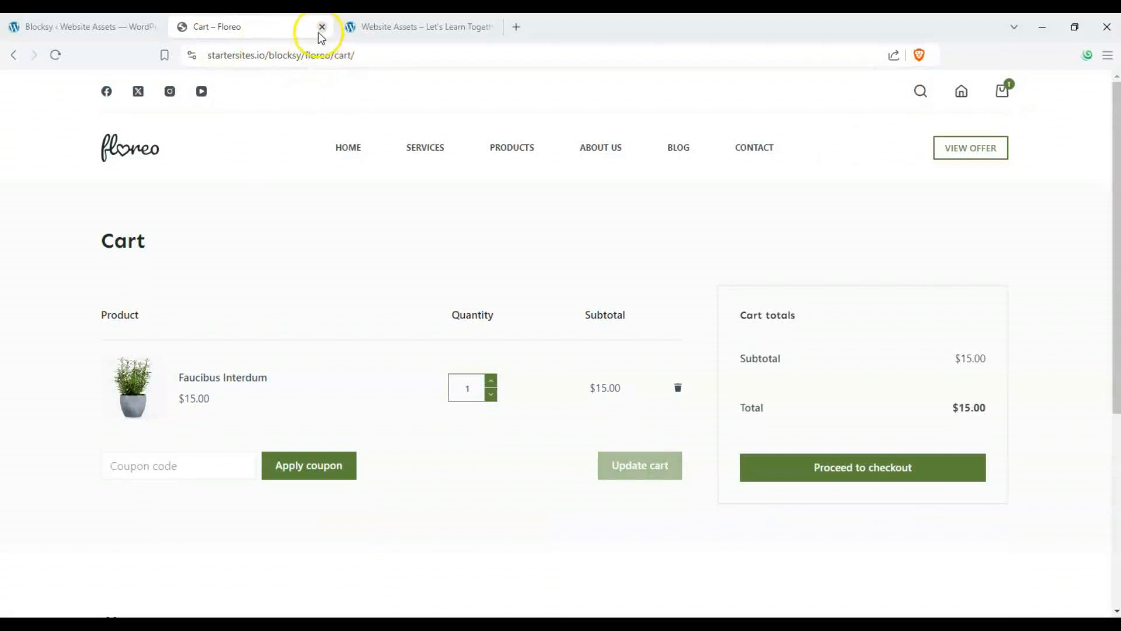
left_click(322, 27)
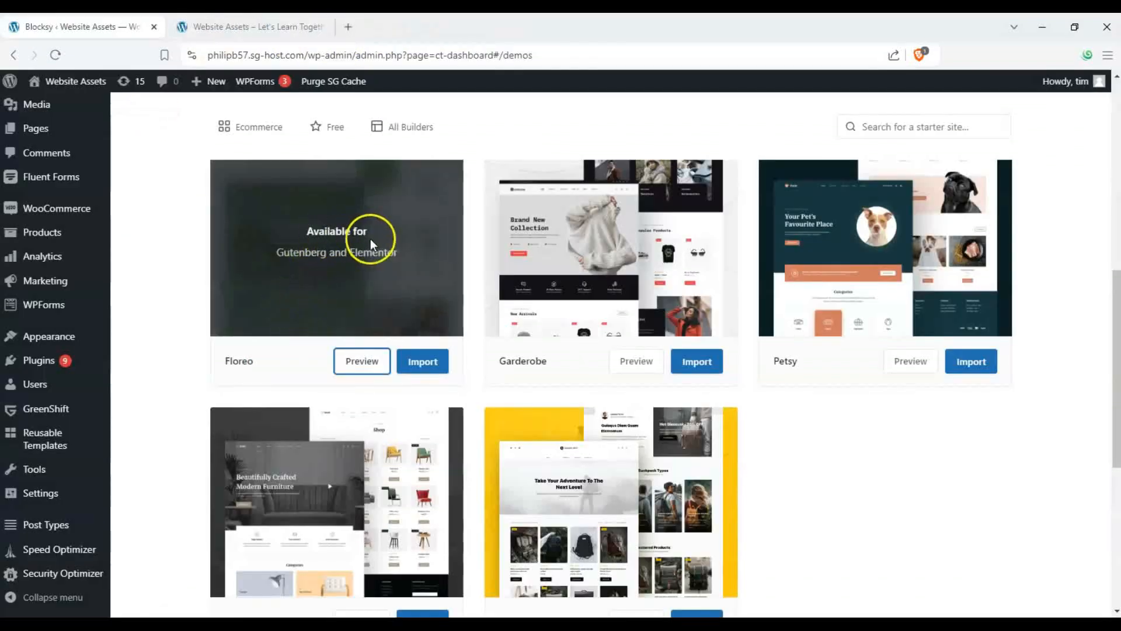
- Import the Floreo starter site with Gutenberg, its required plugins, and options, widgets and content as a clean install
left_click(424, 359)
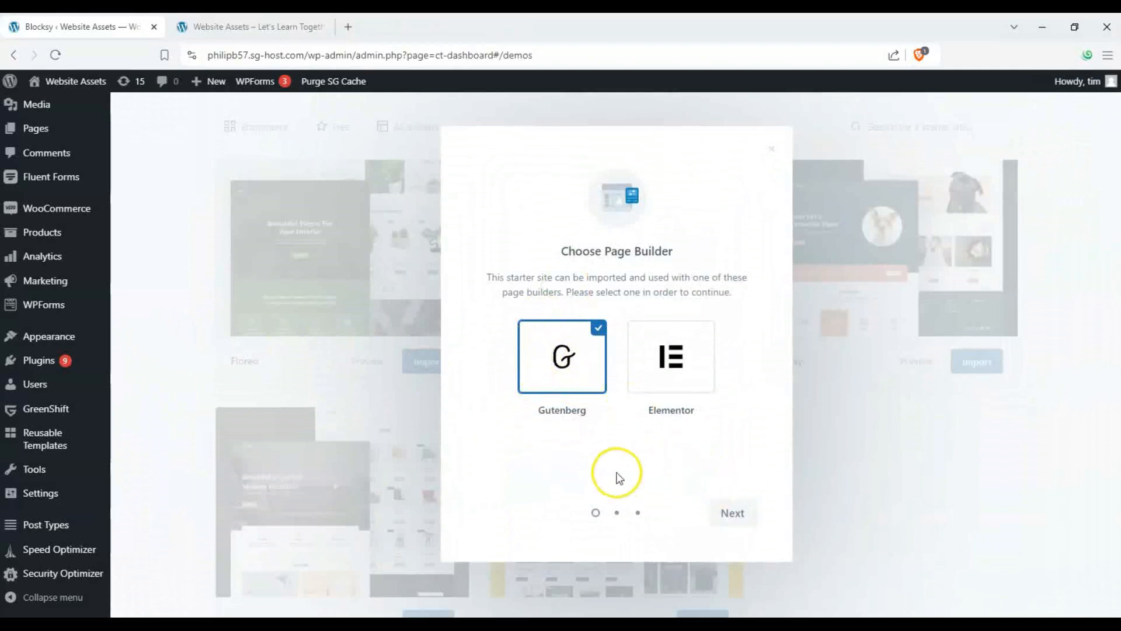
left_click(728, 512)
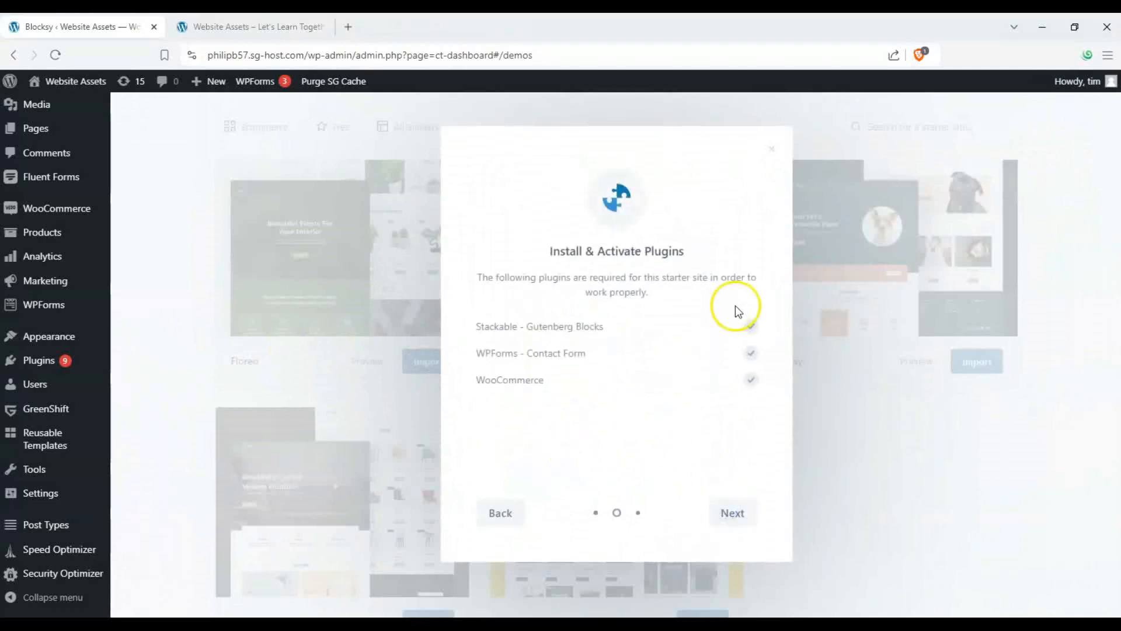
left_click(722, 511)
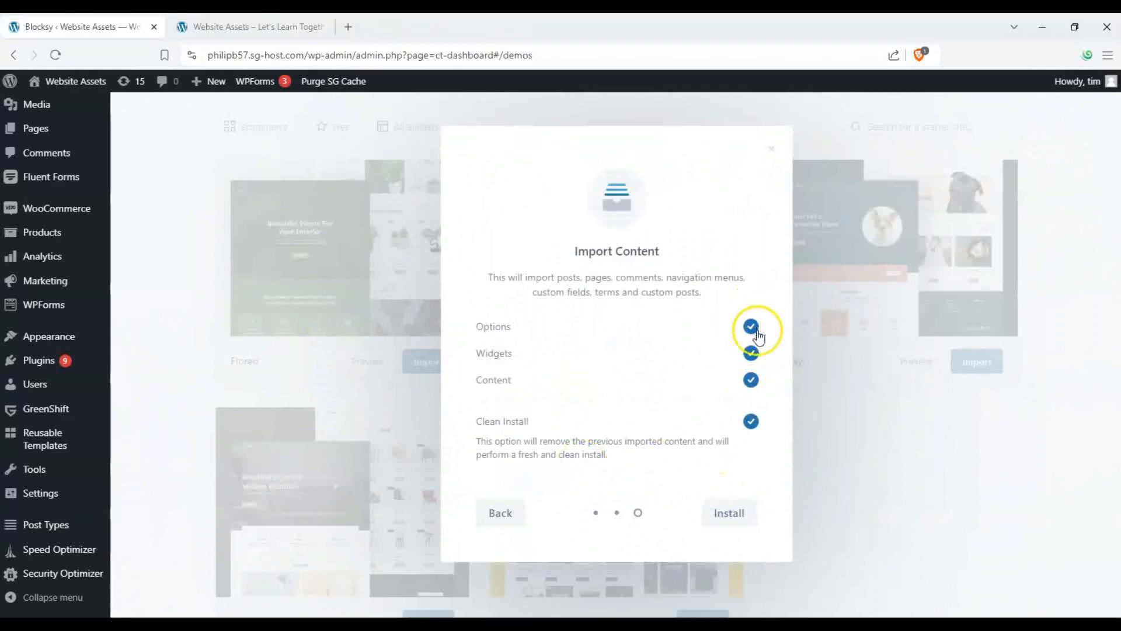
left_click(739, 508)
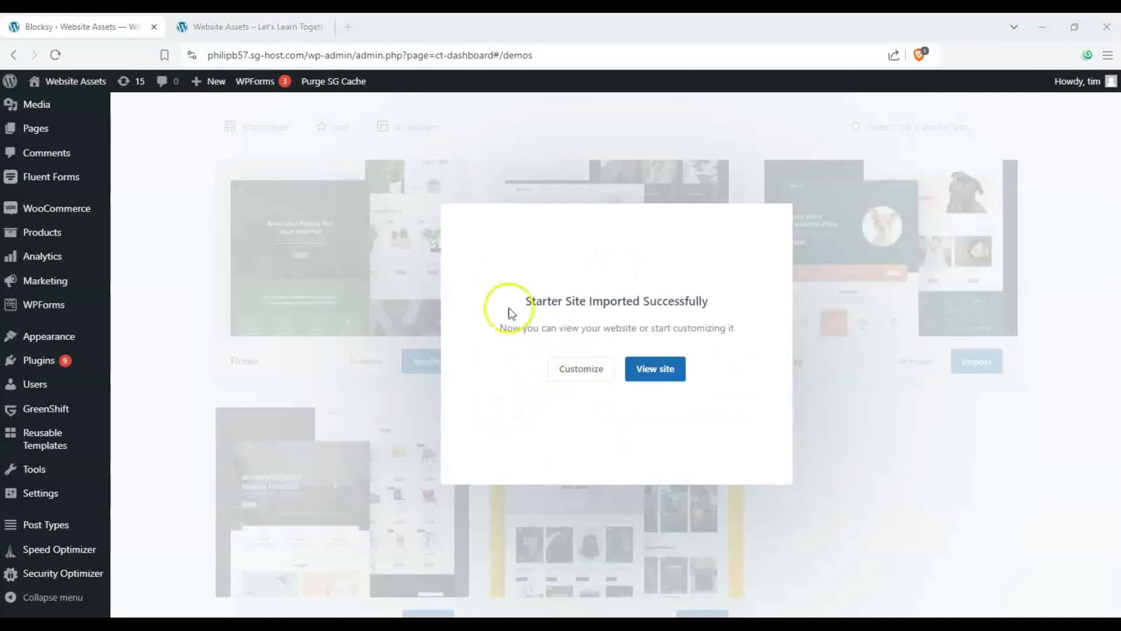
- Switch to the live site tab and reload it to show the imported Floreo design
left_click(284, 34)
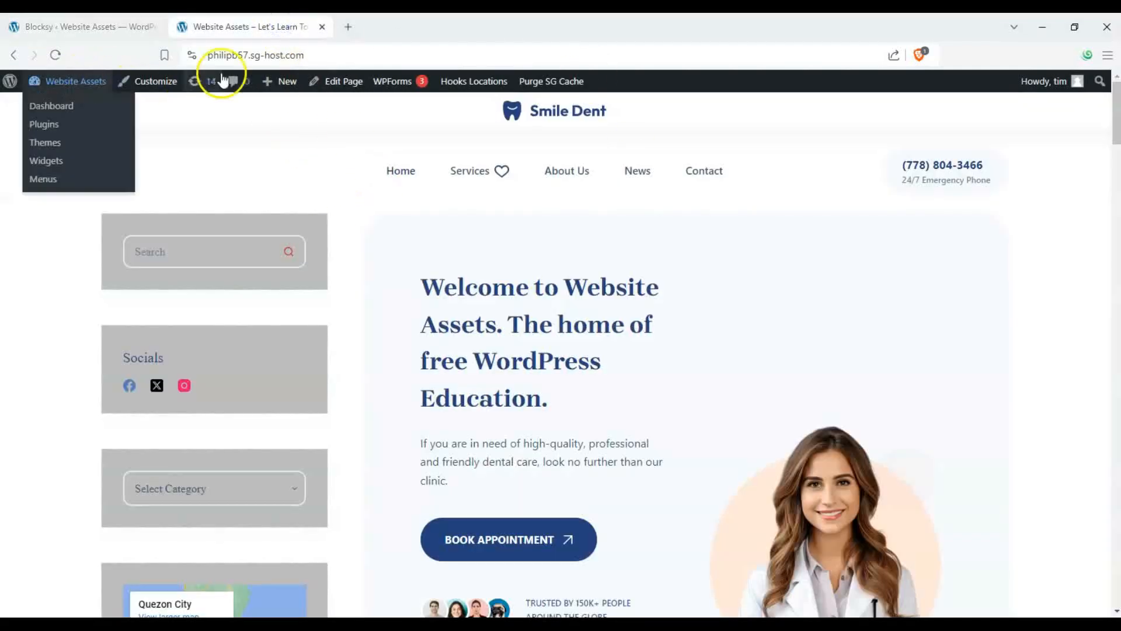
left_click(54, 58)
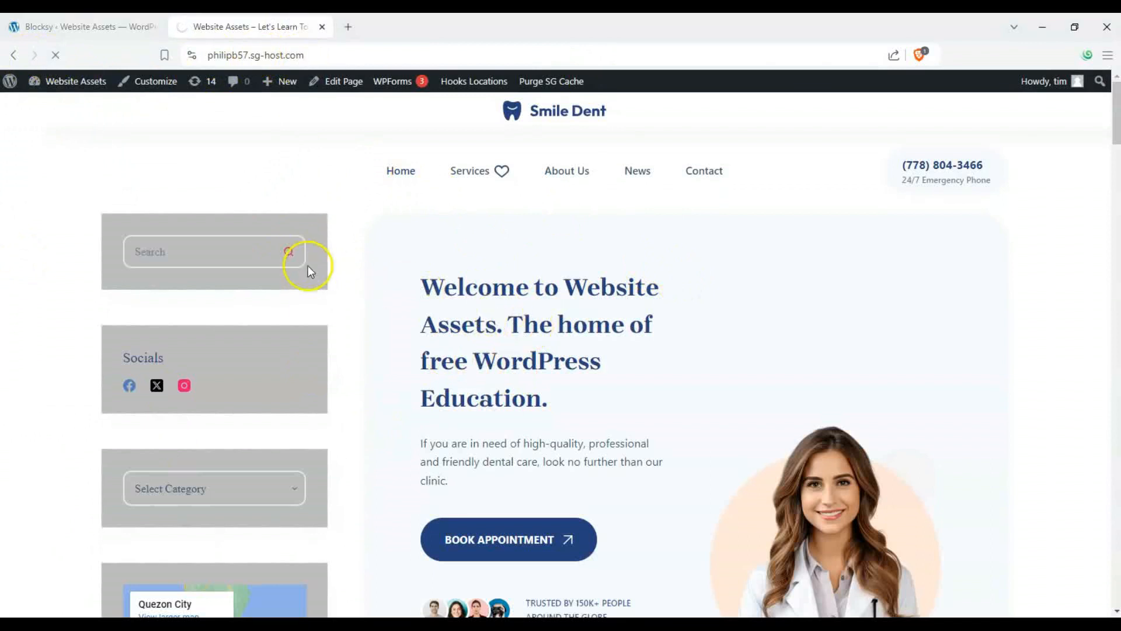
scroll(402, 241, "down", 15)
left_click_drag(1115, 234, 1109, 429)
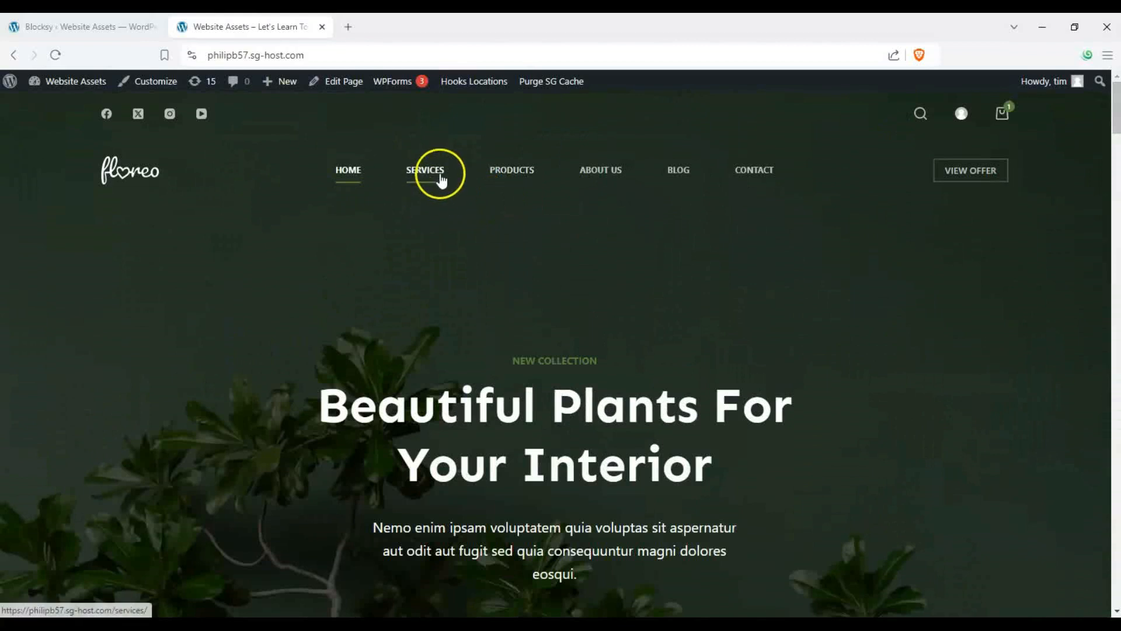
- Open the live site's Products page and scroll through the full product listing
left_click(518, 174)
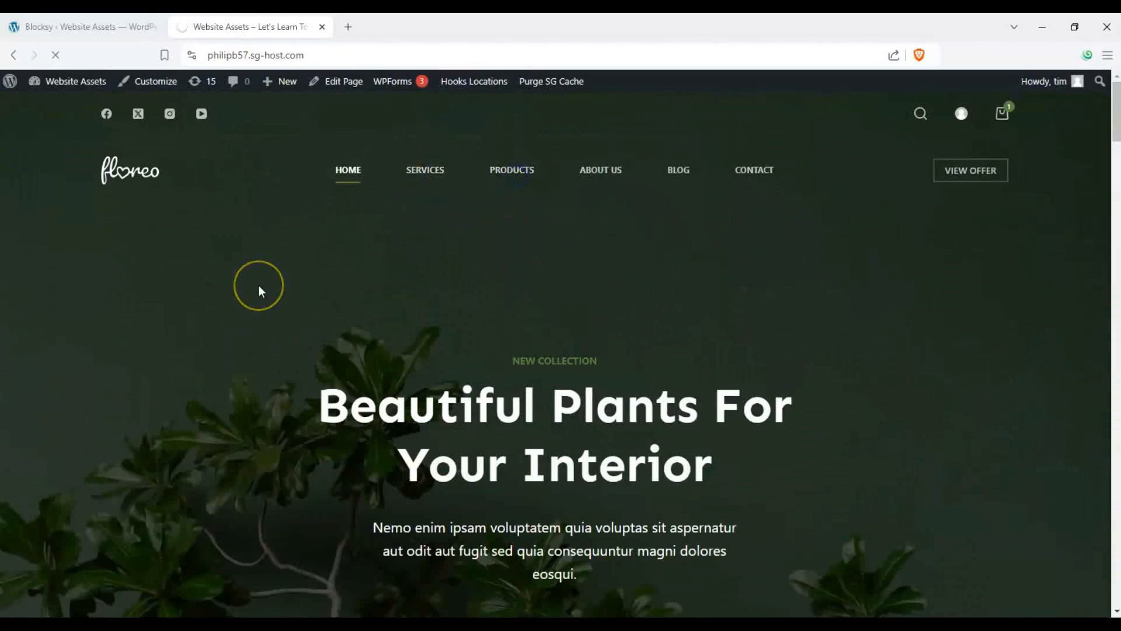
scroll(207, 285, "down", 8)
scroll(209, 286, "down", 3)
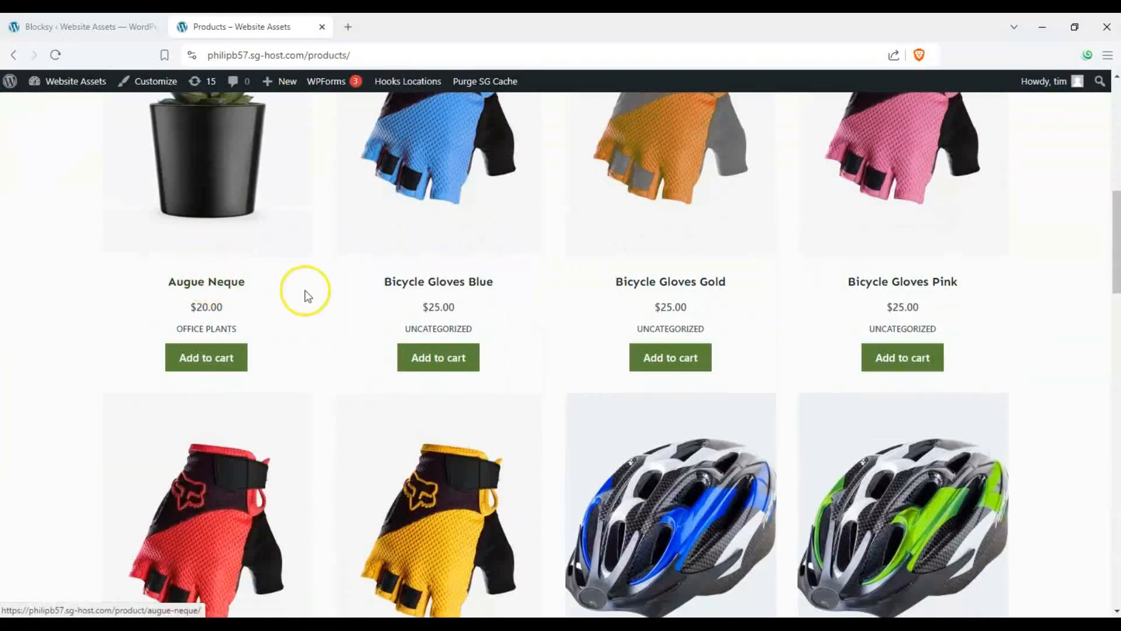
scroll(145, 243, "down", 4)
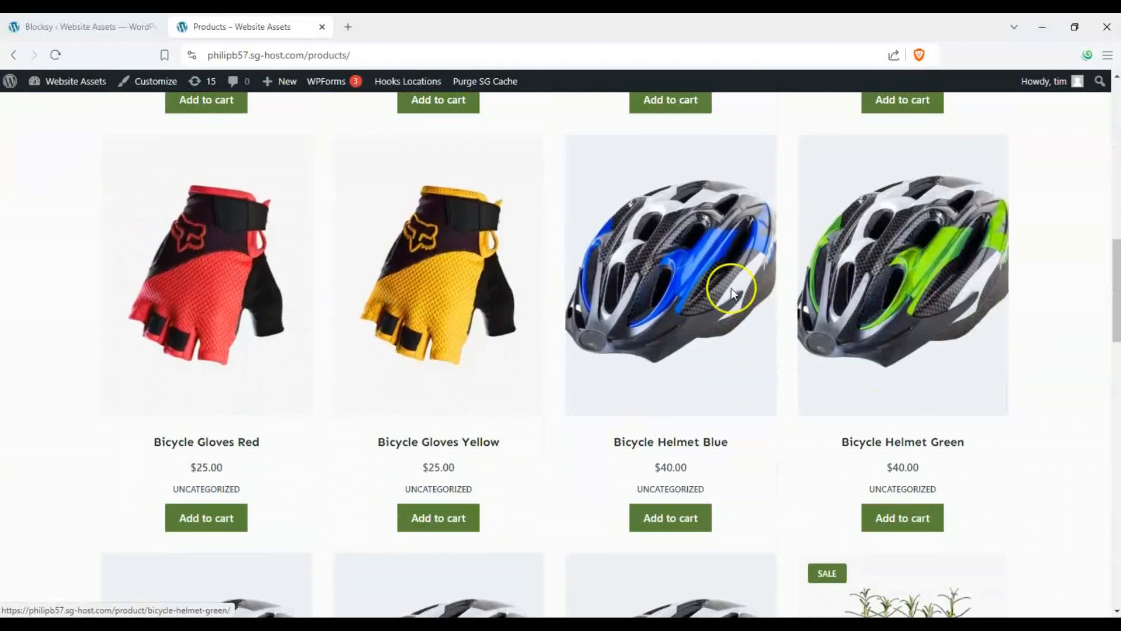
scroll(562, 195, "down", 3)
scroll(257, 258, "down", 8)
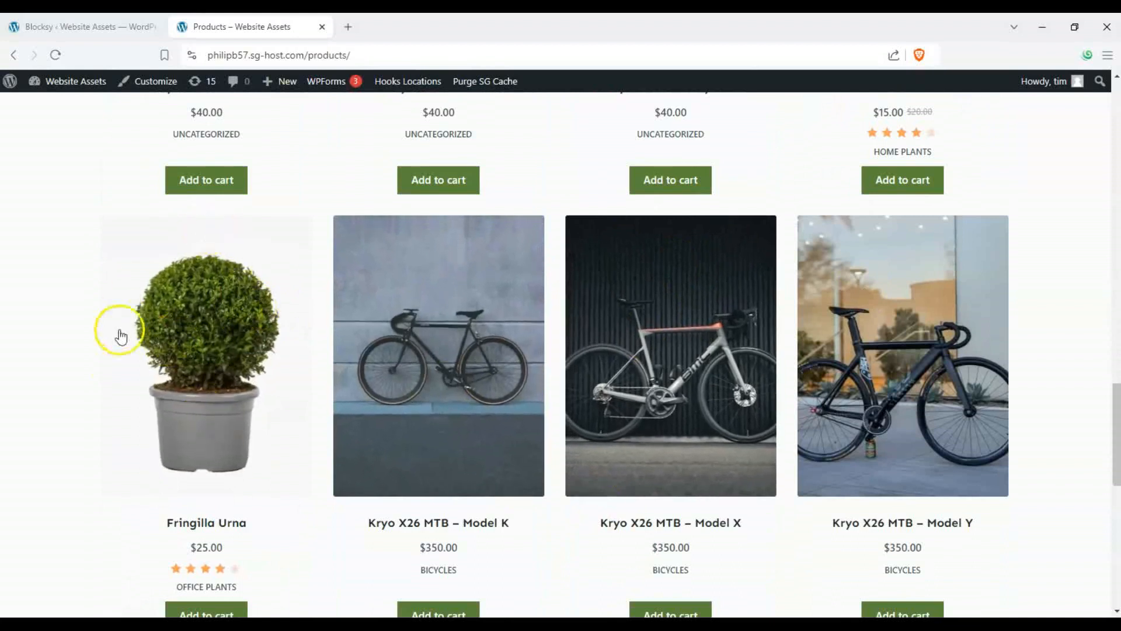
left_click(50, 463)
key("End")
scroll(1105, 529, "up", 15)
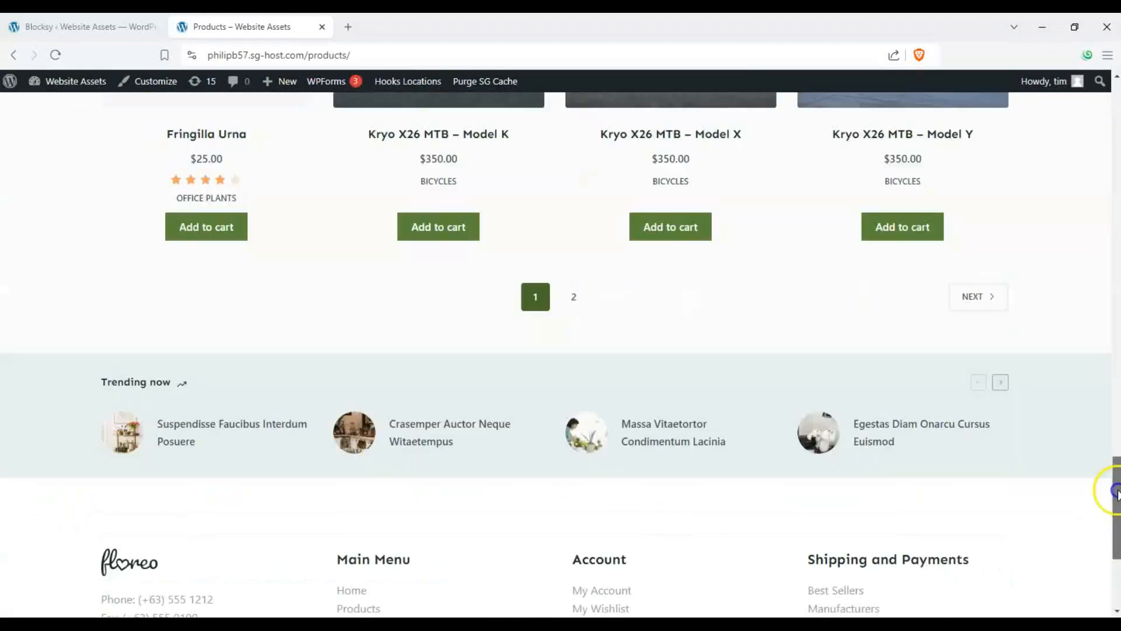
scroll(381, 252, "up", 4)
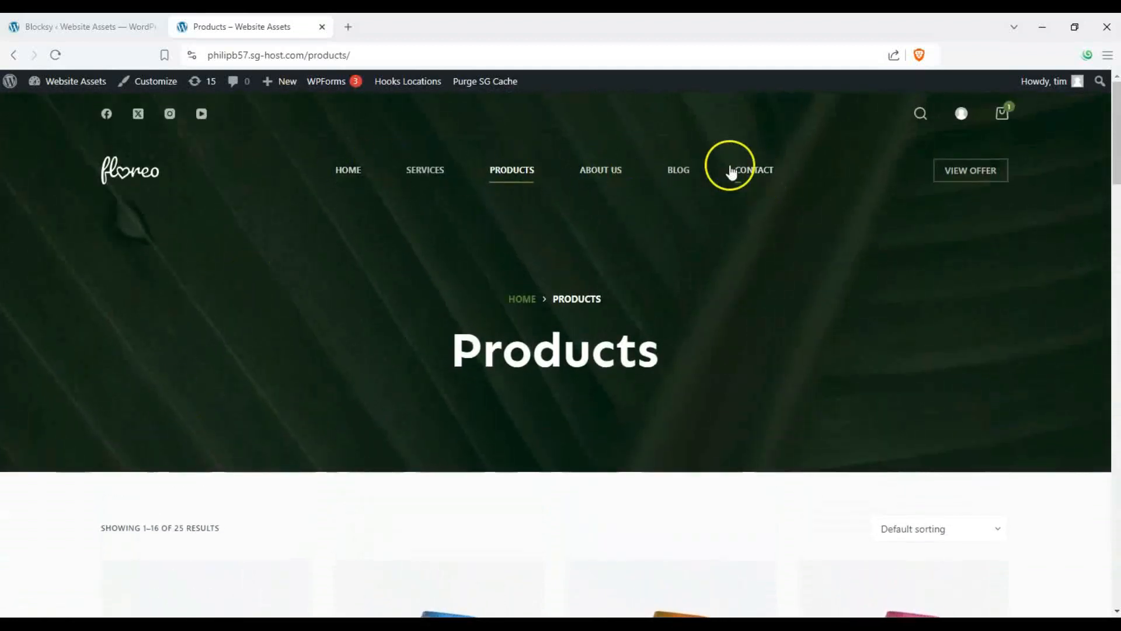
- Visit the live site's home page, then return to the Products page and scroll it
mouse_move(1007, 117)
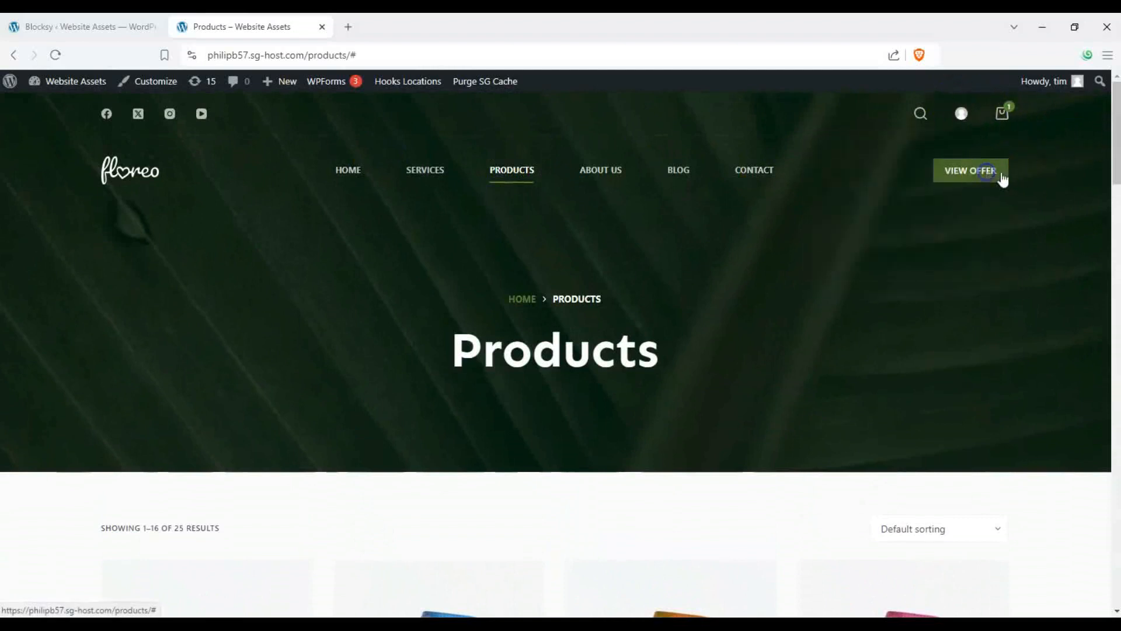
left_click(894, 178)
left_click(376, 173)
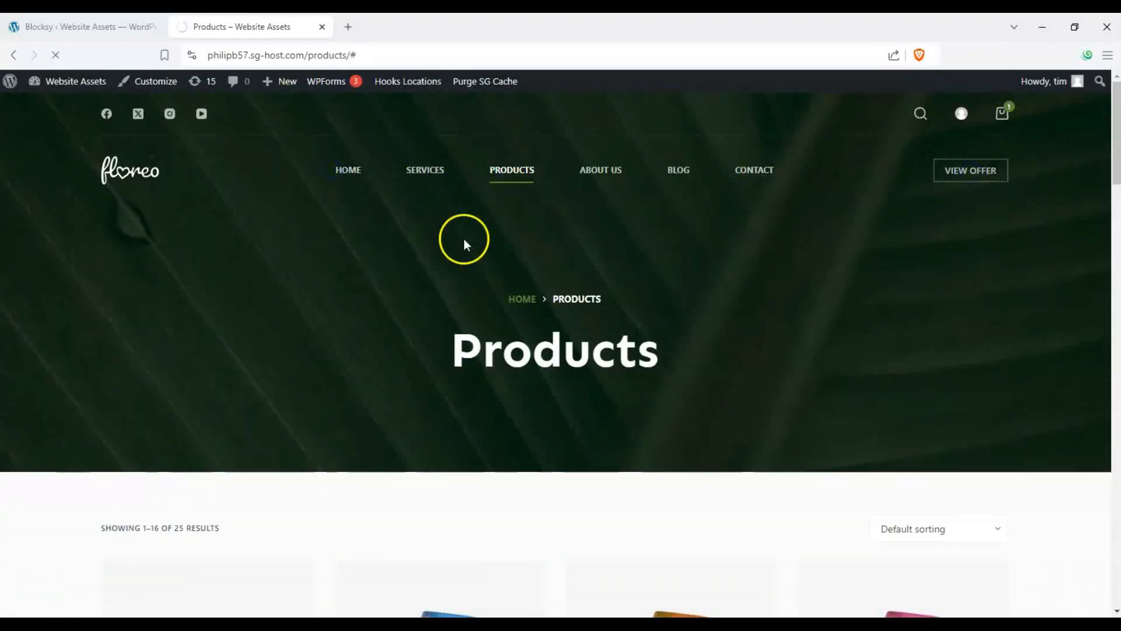
scroll(433, 251, "down", 20)
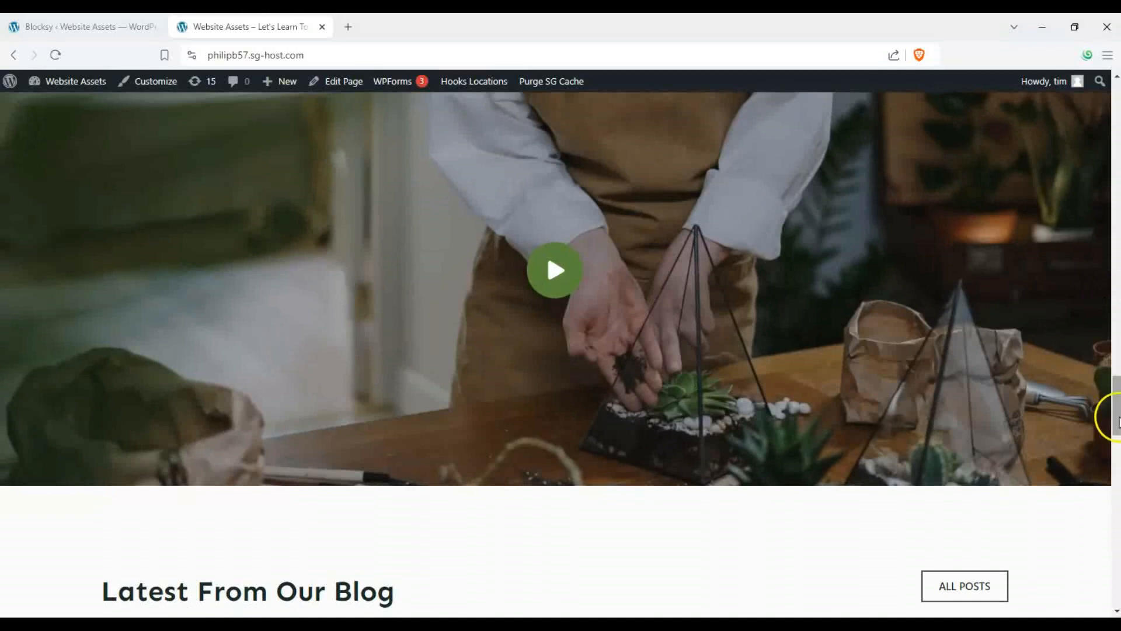
left_click_drag(1117, 419, 1102, 132)
scroll(951, 216, "up", 5)
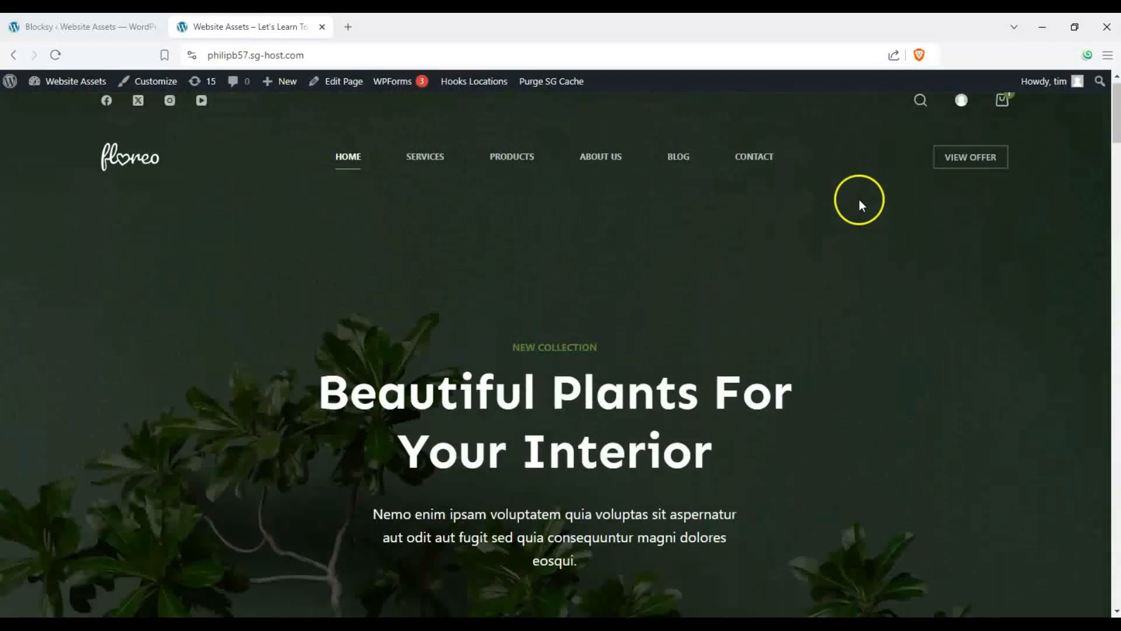
left_click(516, 175)
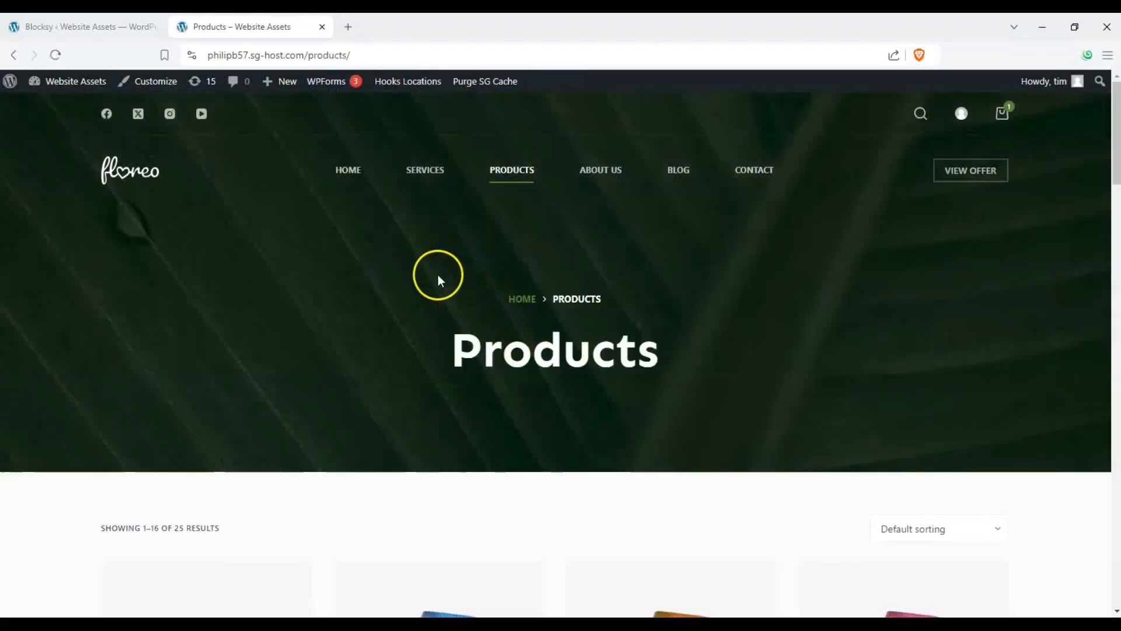
scroll(436, 275, "down", 7)
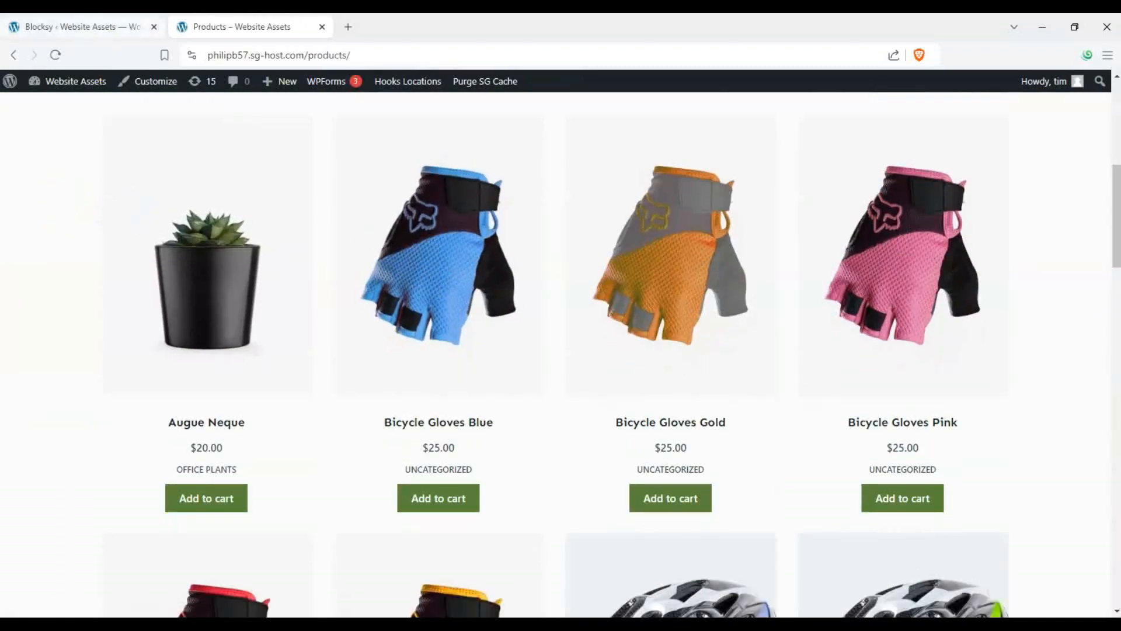
- Close the import success dialog in the dashboard and open the WooCommerce products list
left_click(106, 31)
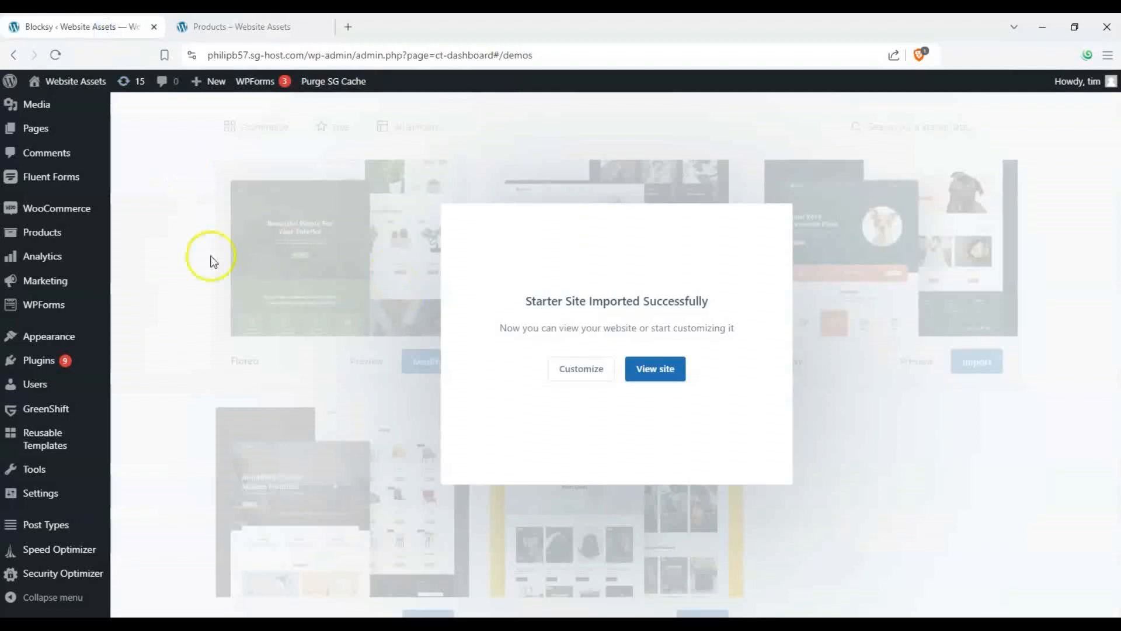
left_click(885, 319)
scroll(35, 231, "up", 3)
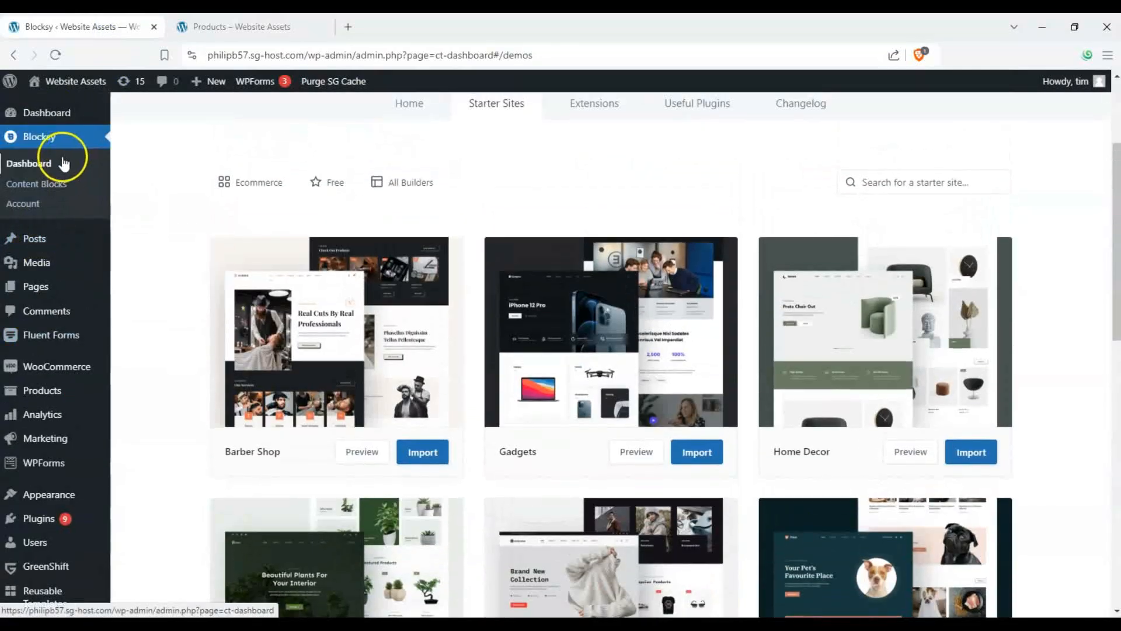
mouse_move(41, 369)
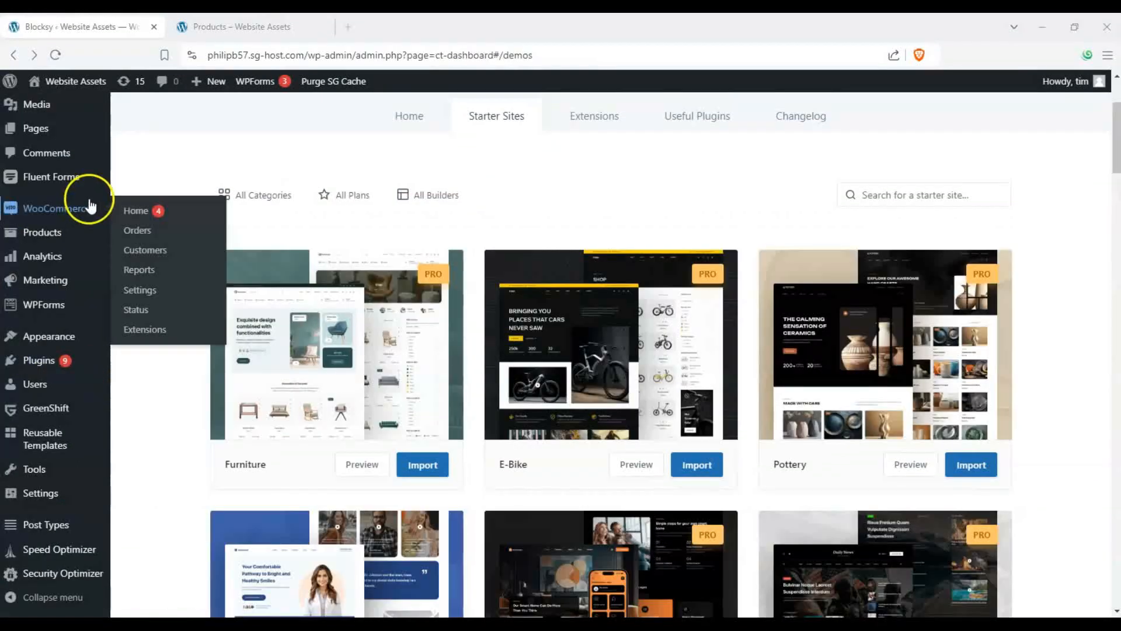
mouse_move(36, 235)
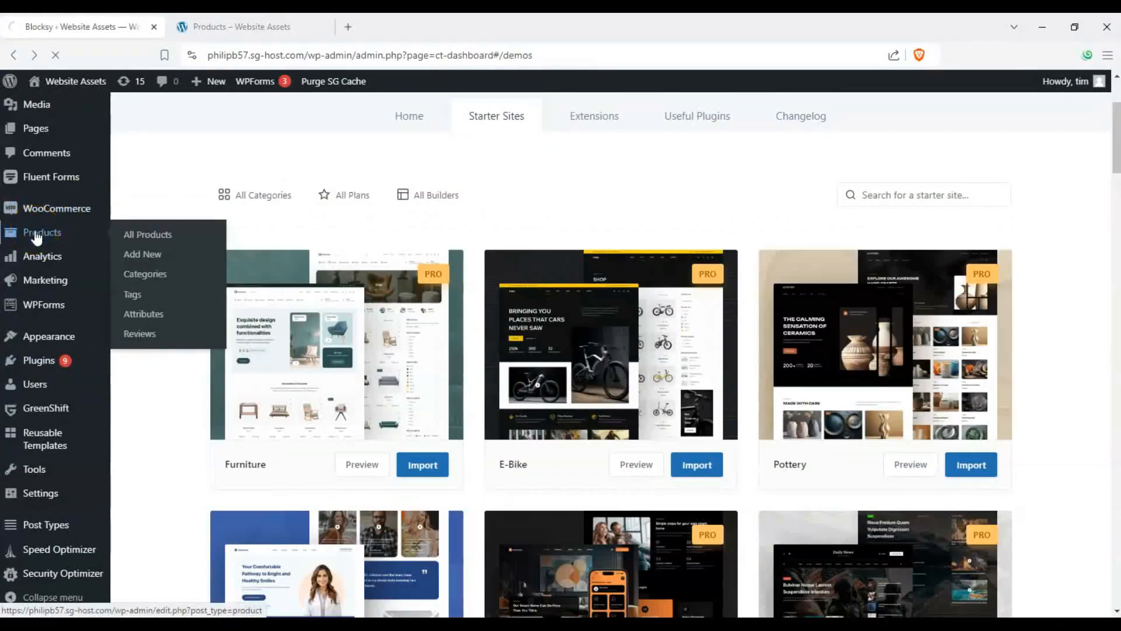
left_click(35, 234)
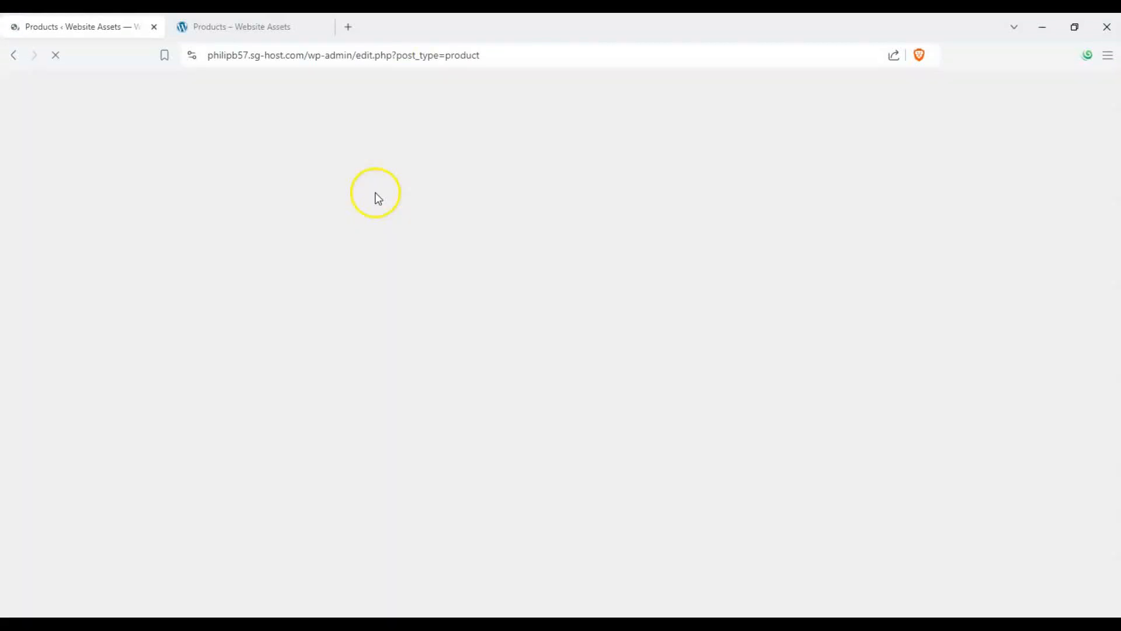
- Read the WooCommerce database update notice and scroll through the admin products list
scroll(268, 243, "down", 4)
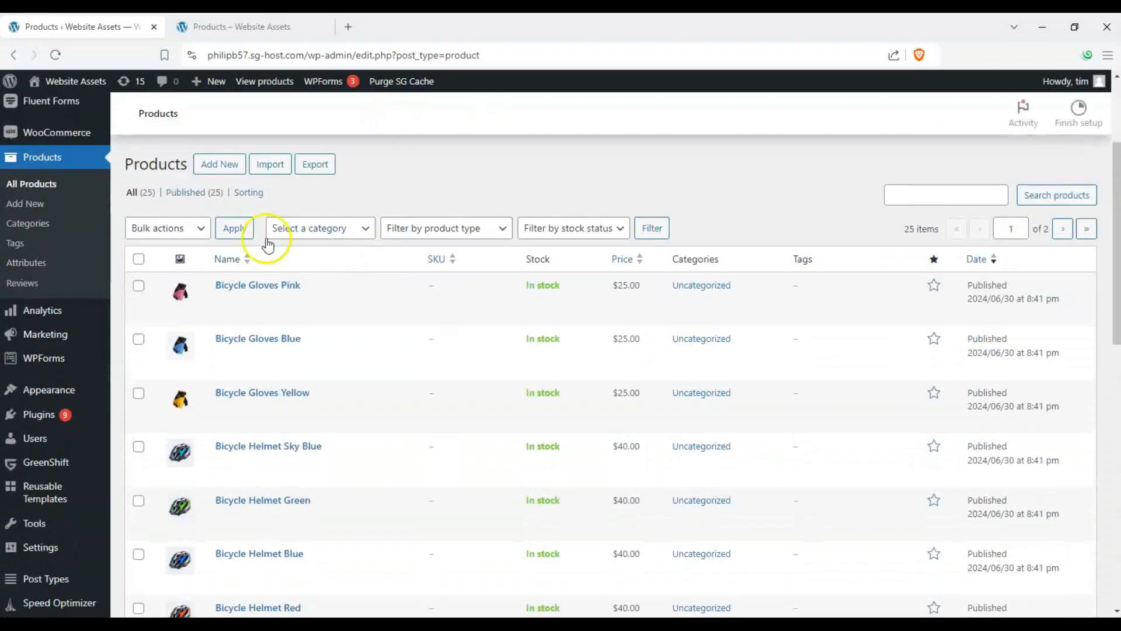
scroll(350, 248, "up", 3)
scroll(181, 246, "up", 1)
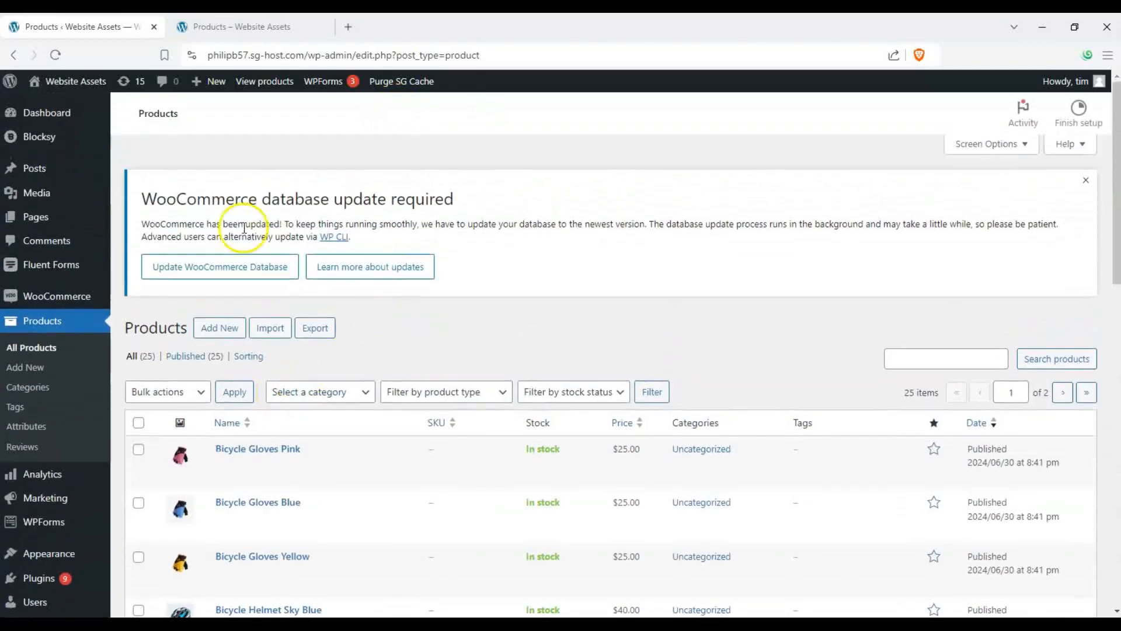
left_click_drag(140, 198, 314, 197)
left_click(315, 196)
scroll(498, 285, "down", 3)
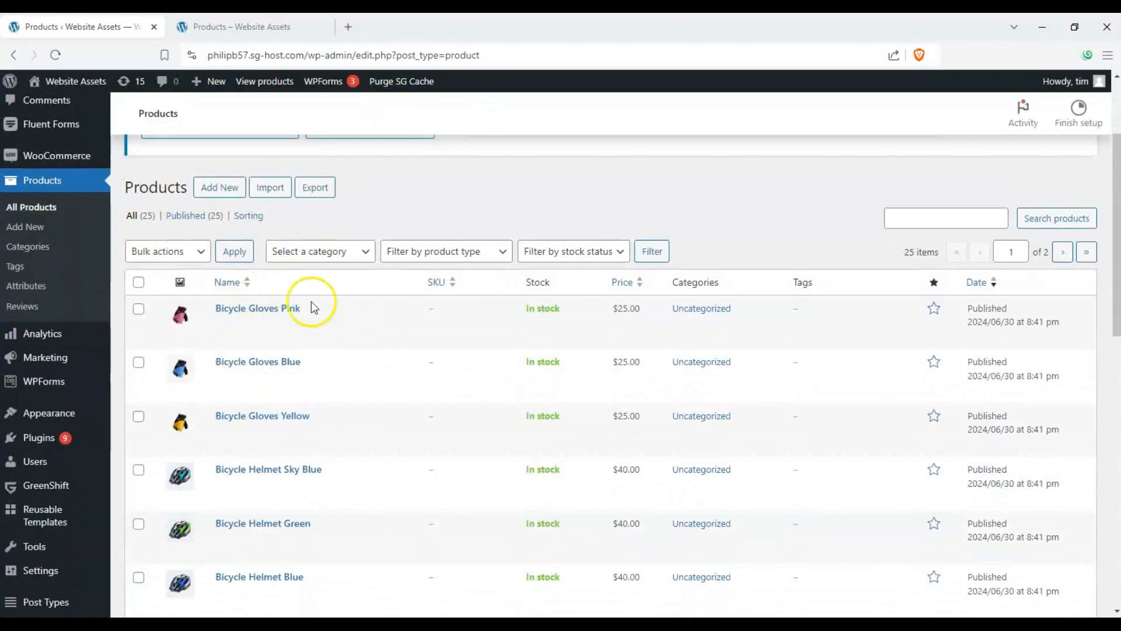
scroll(313, 300, "down", 5)
- Compare the live site's products page with the admin products list by switching between tabs
left_click(251, 26)
scroll(123, 235, "up", 5)
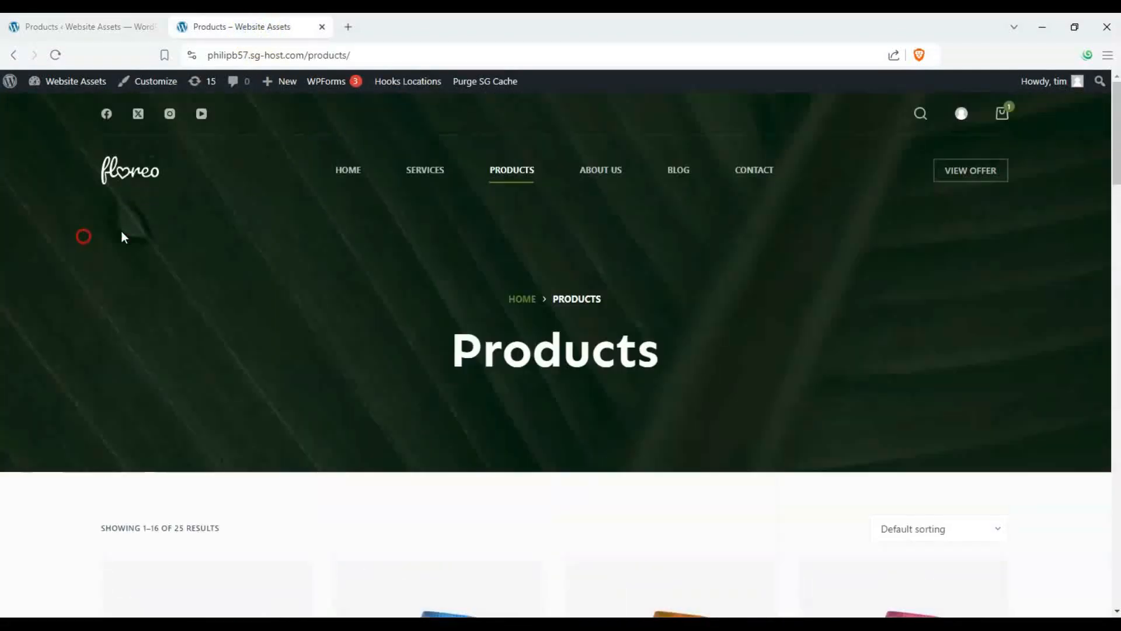
scroll(191, 299, "down", 3)
left_click(82, 26)
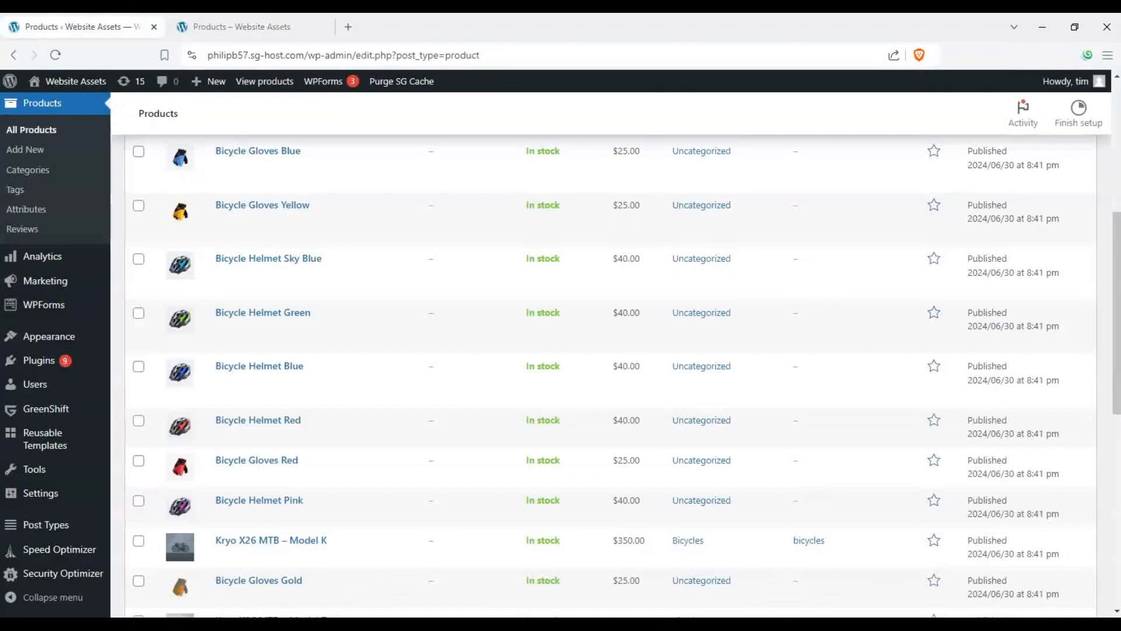
scroll(190, 195, "up", 2)
scroll(190, 196, "up", 2)
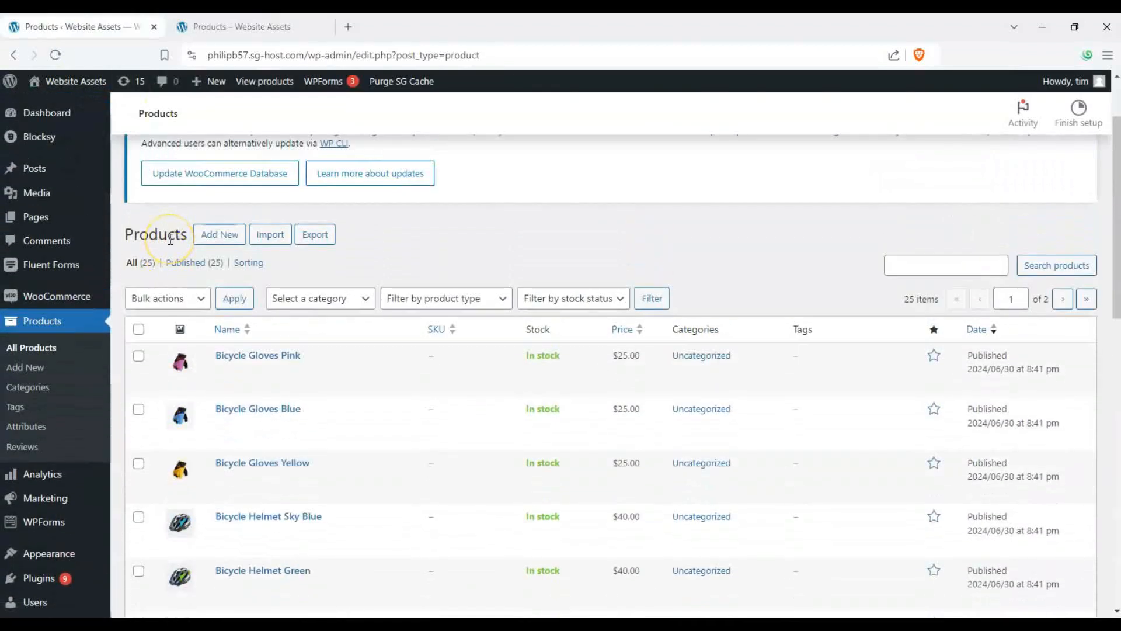
key("ctrl+Tab")
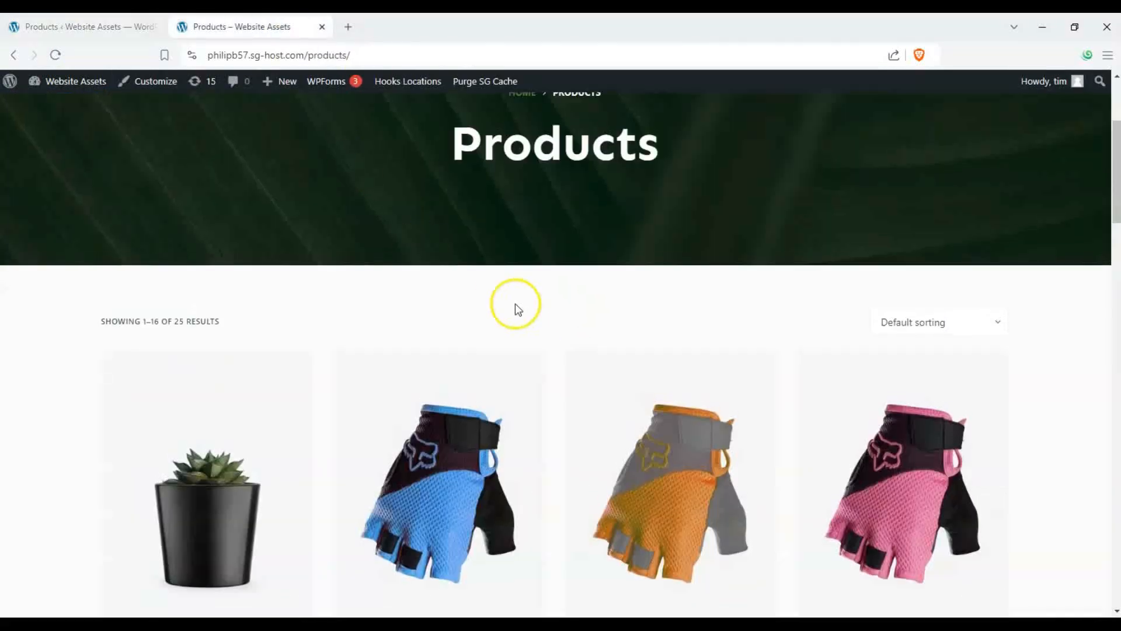
scroll(400, 299, "down", 5)
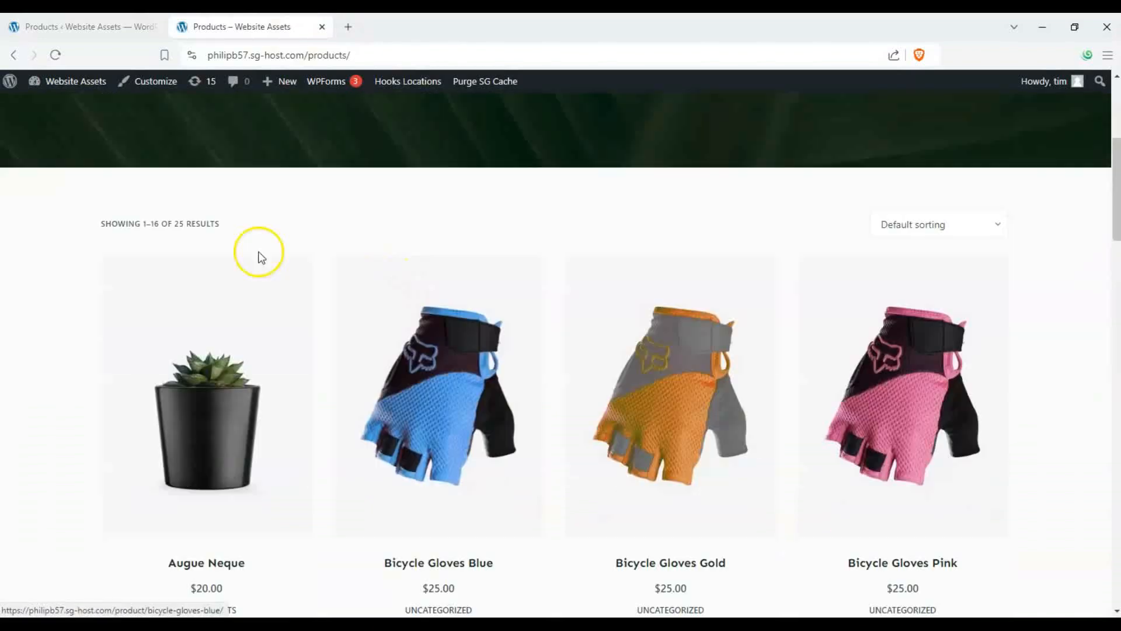
scroll(258, 253, "up", 4)
scroll(430, 298, "down", 4)
scroll(306, 262, "up", 5)
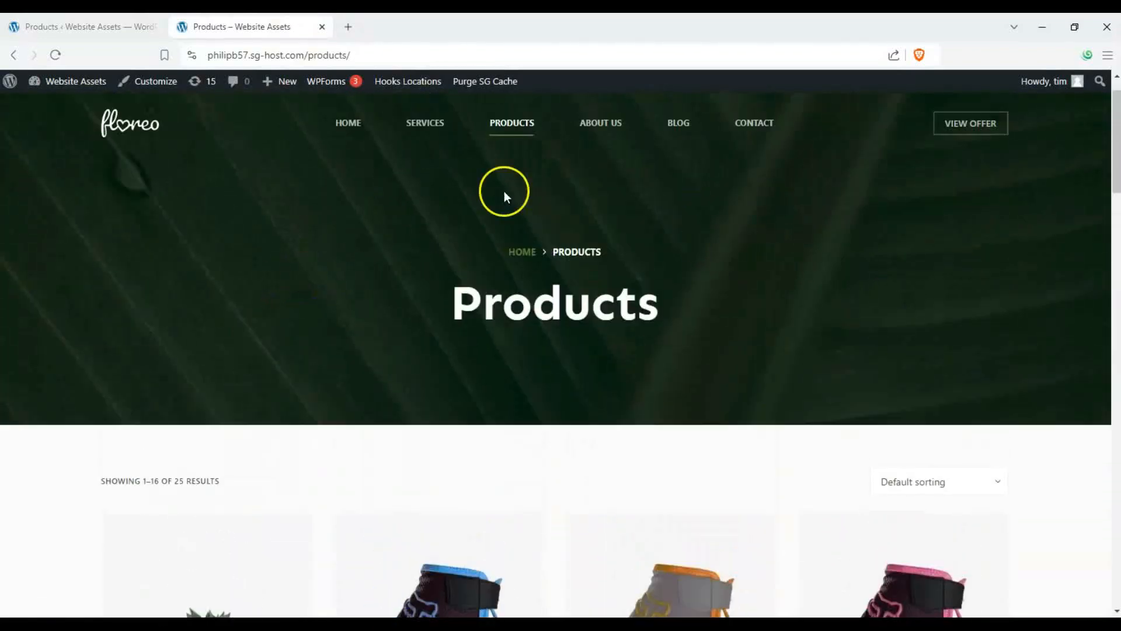
key("ctrl+shift+Tab")
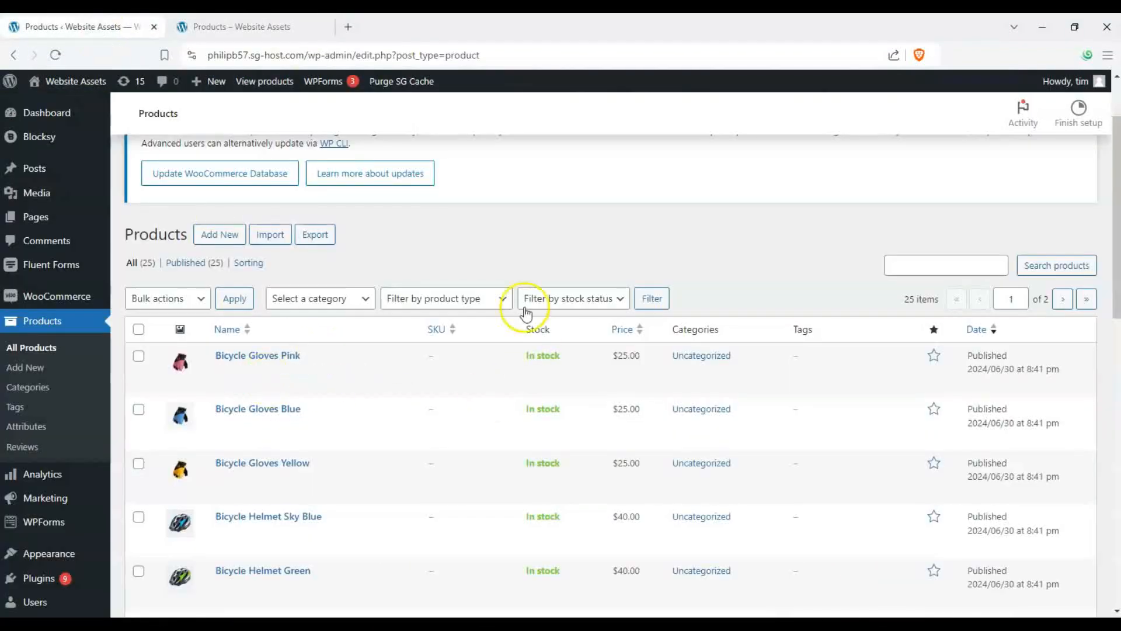
- Scroll through the whole admin products list to review the imported products
scroll(381, 355, "down", 10)
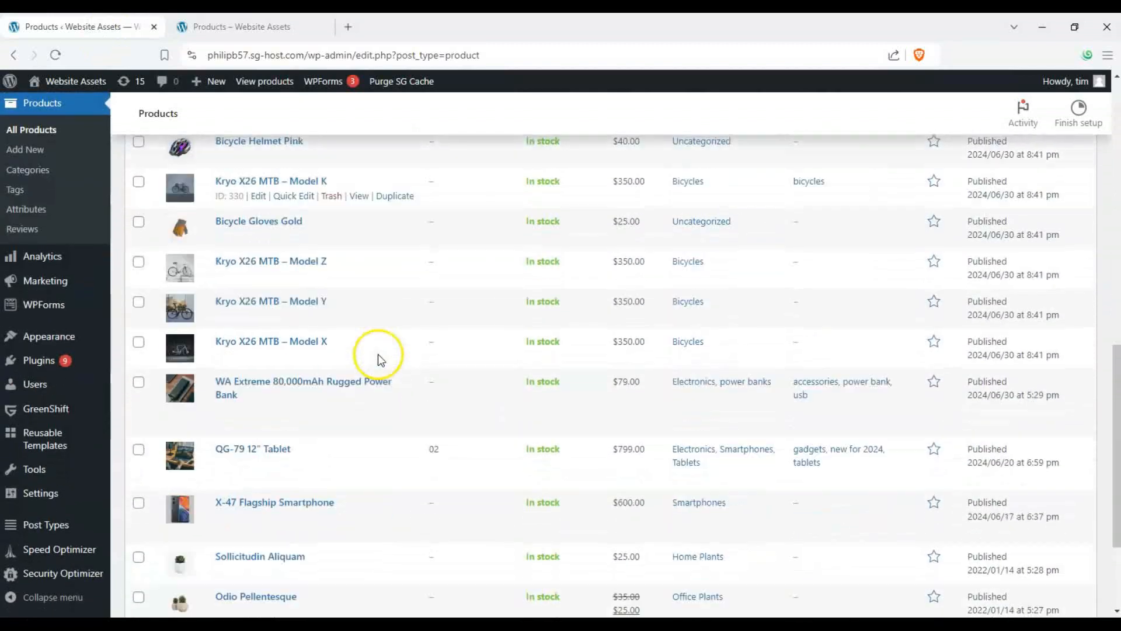
scroll(377, 354, "up", 10)
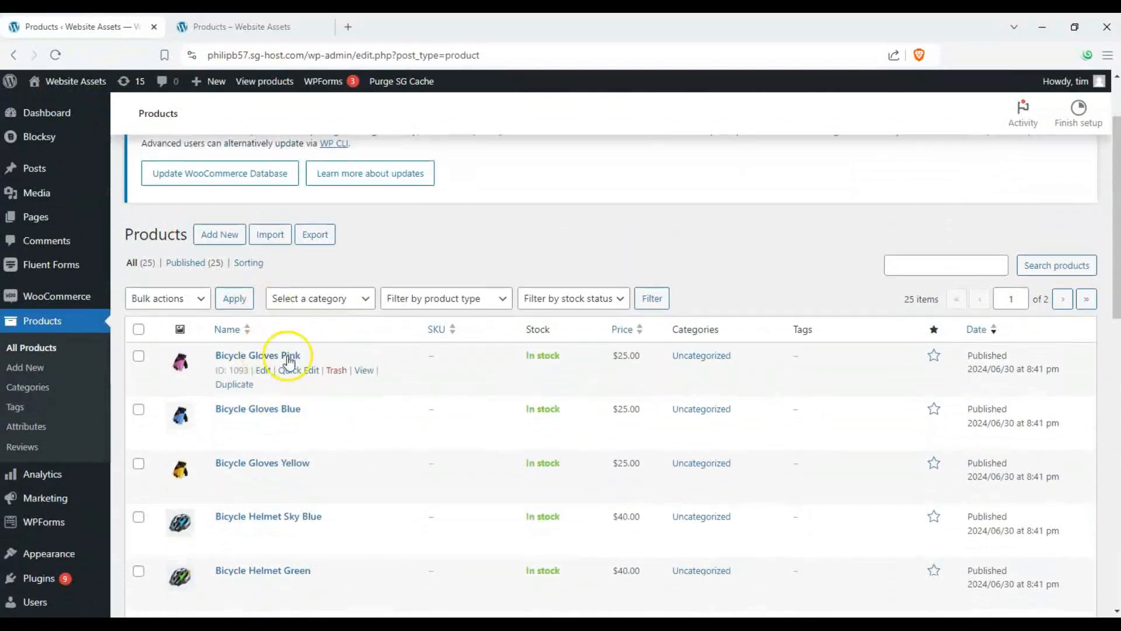
scroll(283, 358, "down", 4)
scroll(244, 371, "down", 8)
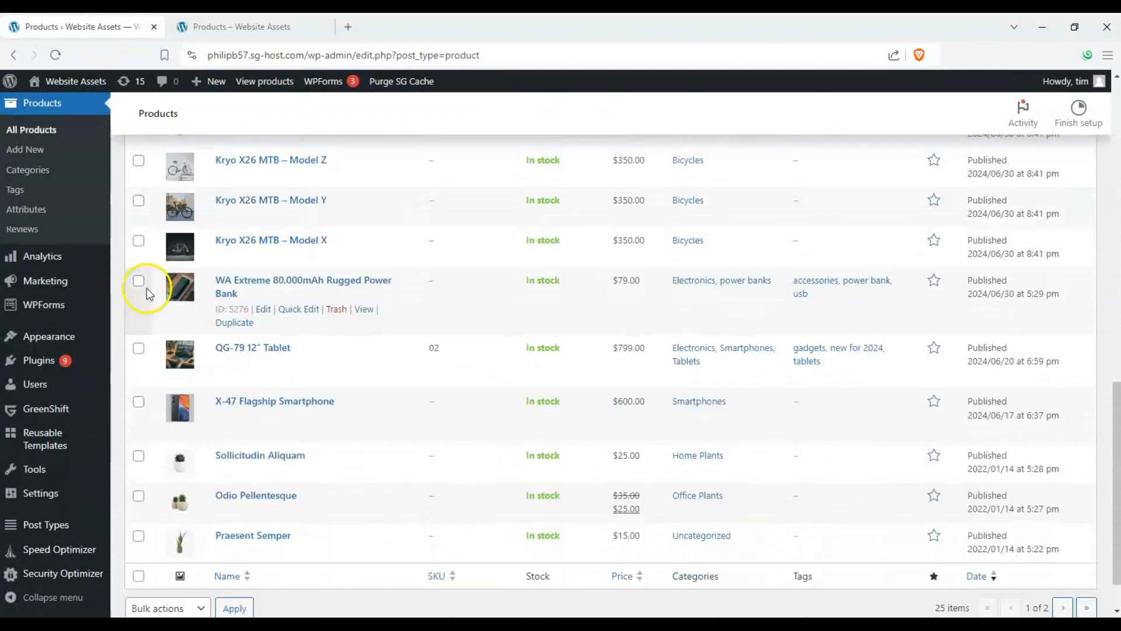
scroll(242, 381, "down", 2)
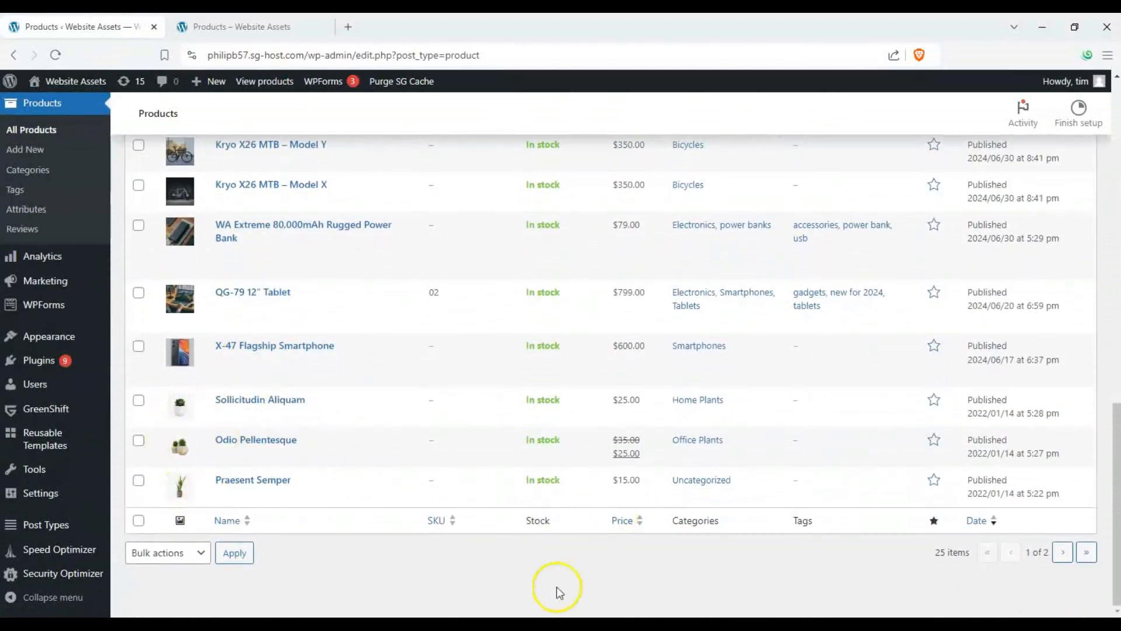
scroll(566, 562, "up", 10)
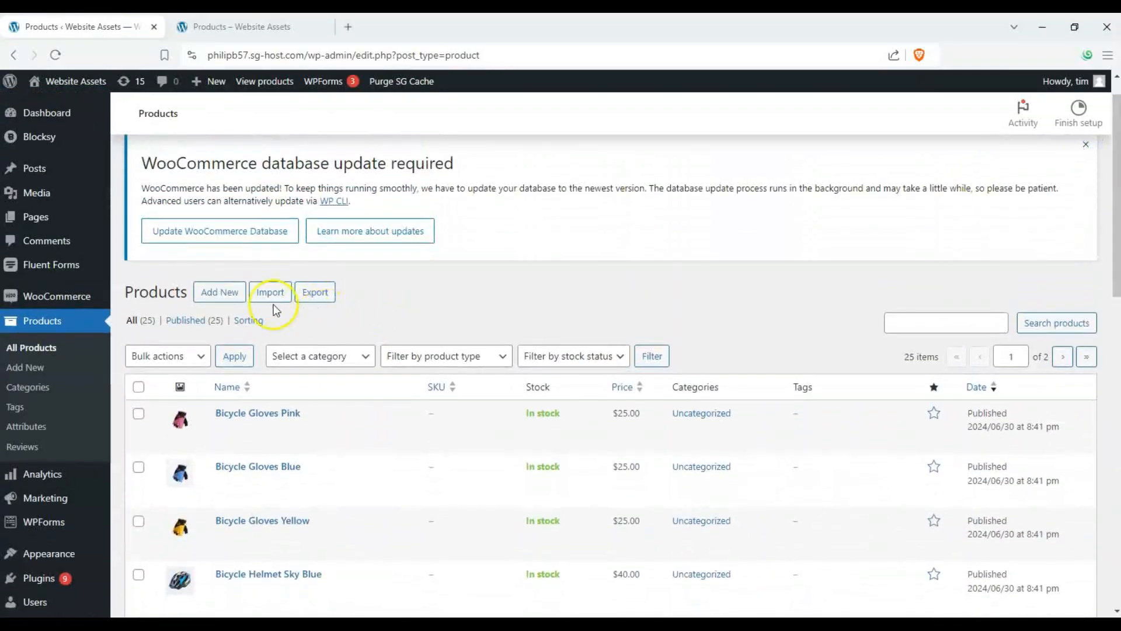
- Start a new product titled "new product example" with the description "lorem ipsum"
left_click(210, 292)
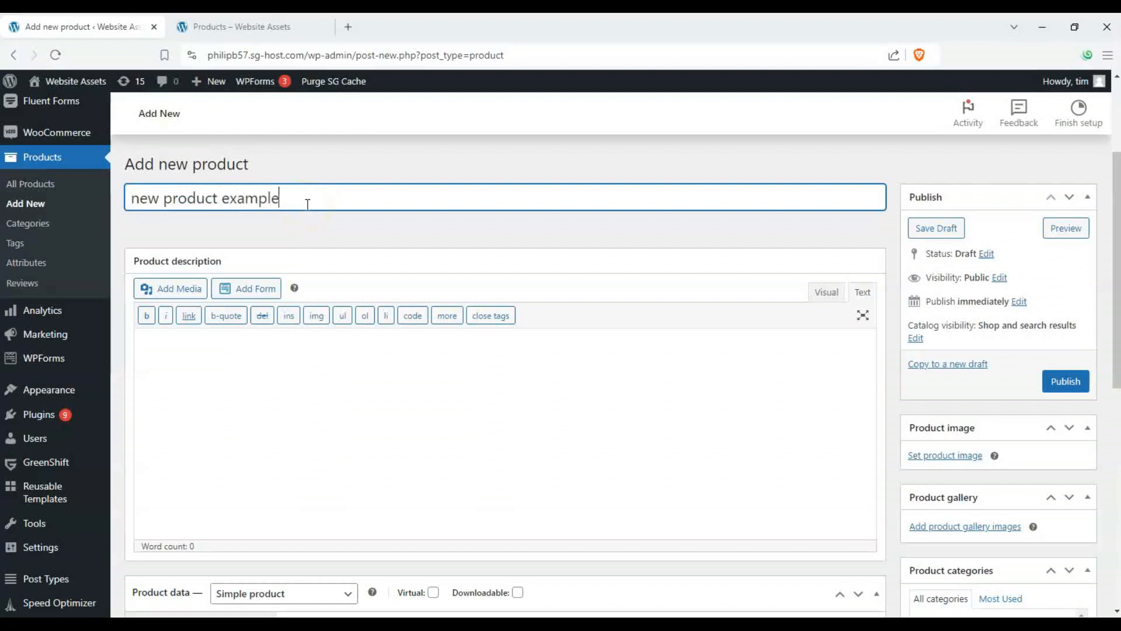
scroll(300, 230, "down", 2)
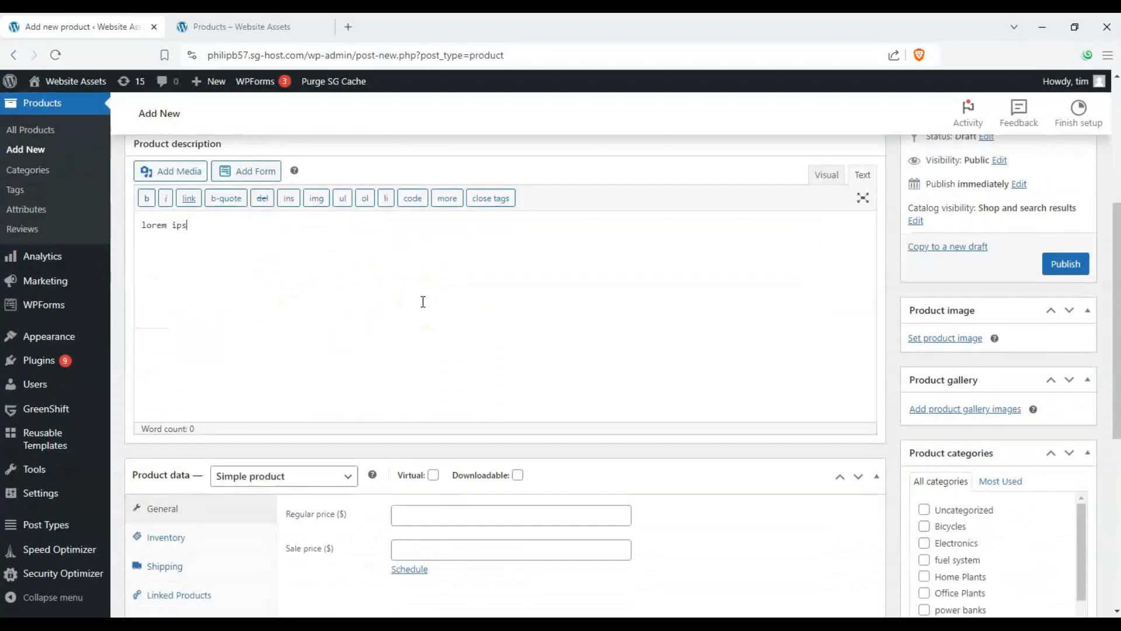
scroll(350, 275, "down", 5)
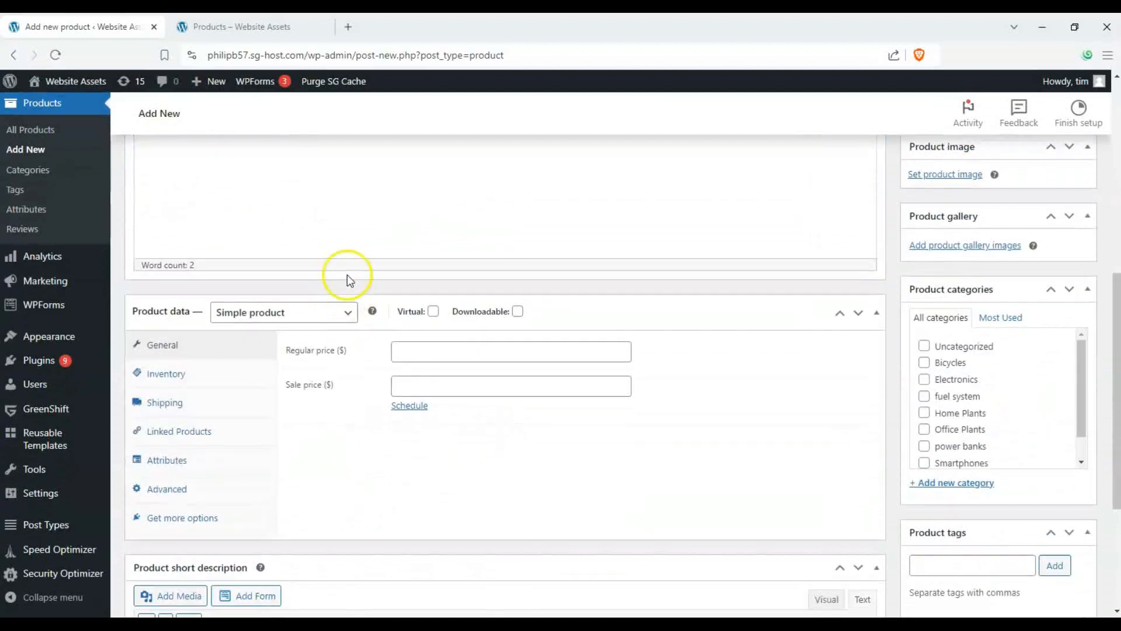
- Set the new product's regular price to 1200
left_click(441, 235)
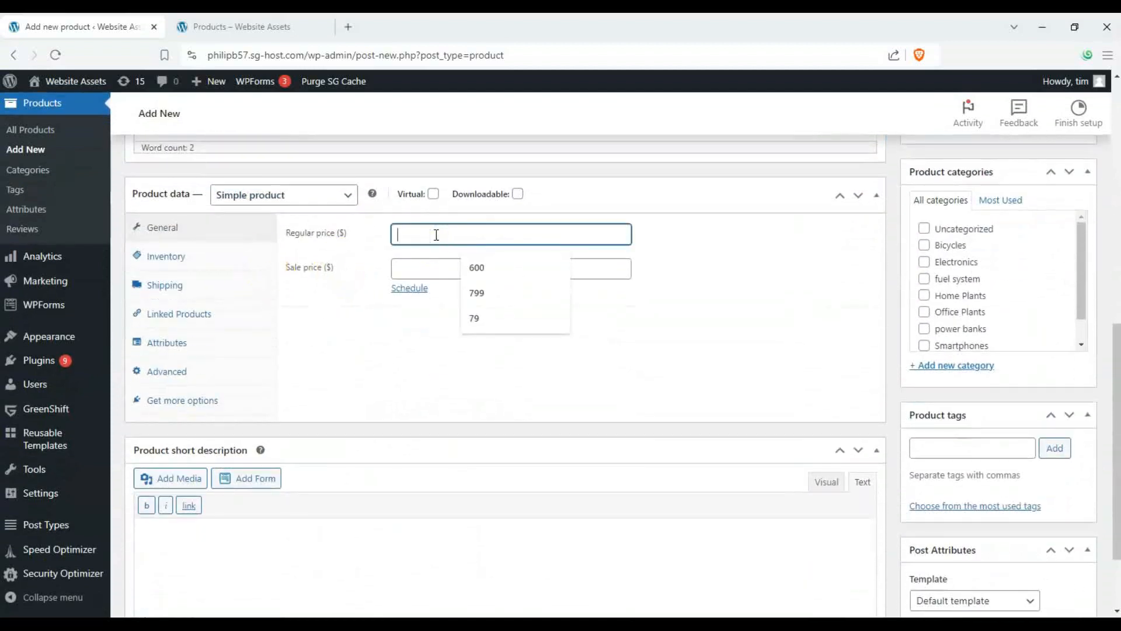
left_click(426, 230)
type("1200")
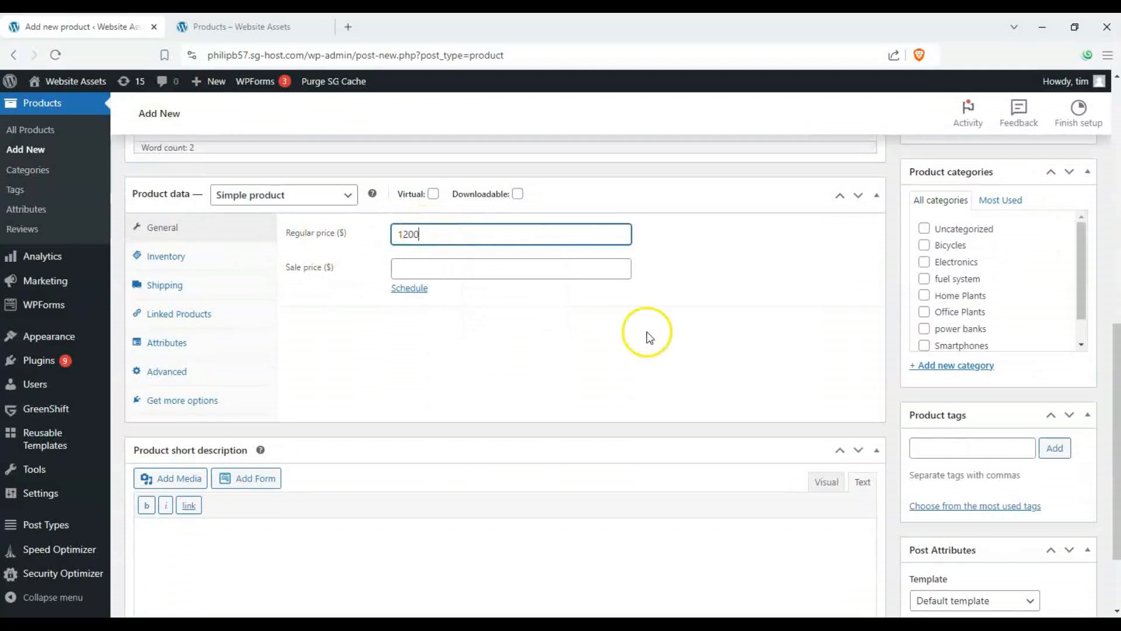
scroll(648, 336, "down", 2)
scroll(503, 303, "up", 6)
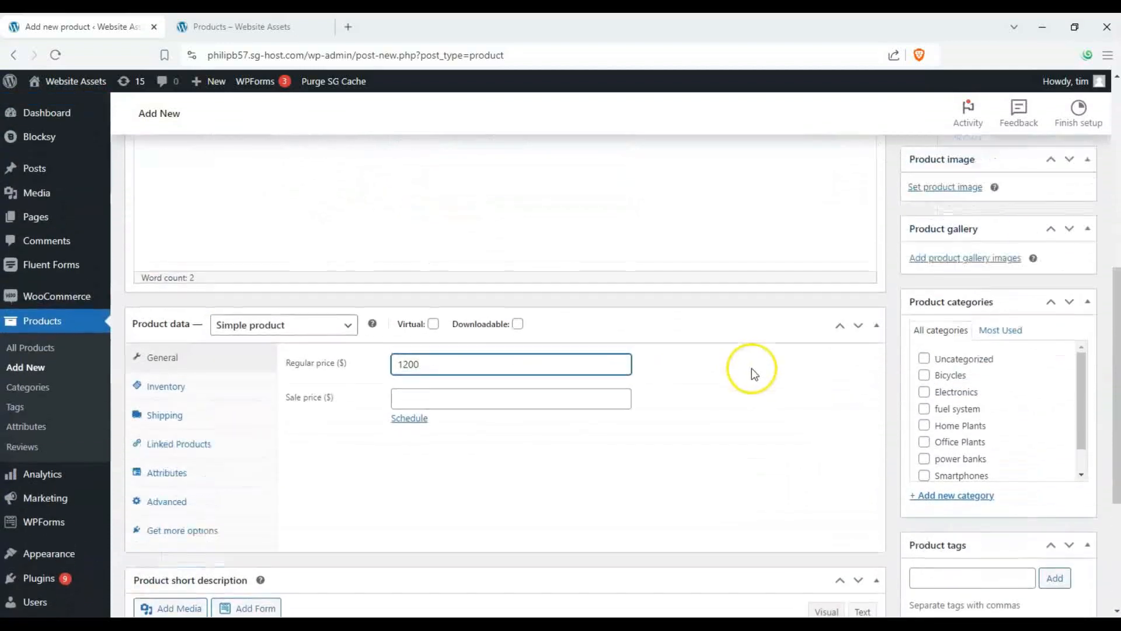
- Assign the product to the Bicycles, Electronics, Home Plants and Office Plants categories
scroll(816, 351, "up", 5)
scroll(946, 308, "down", 4)
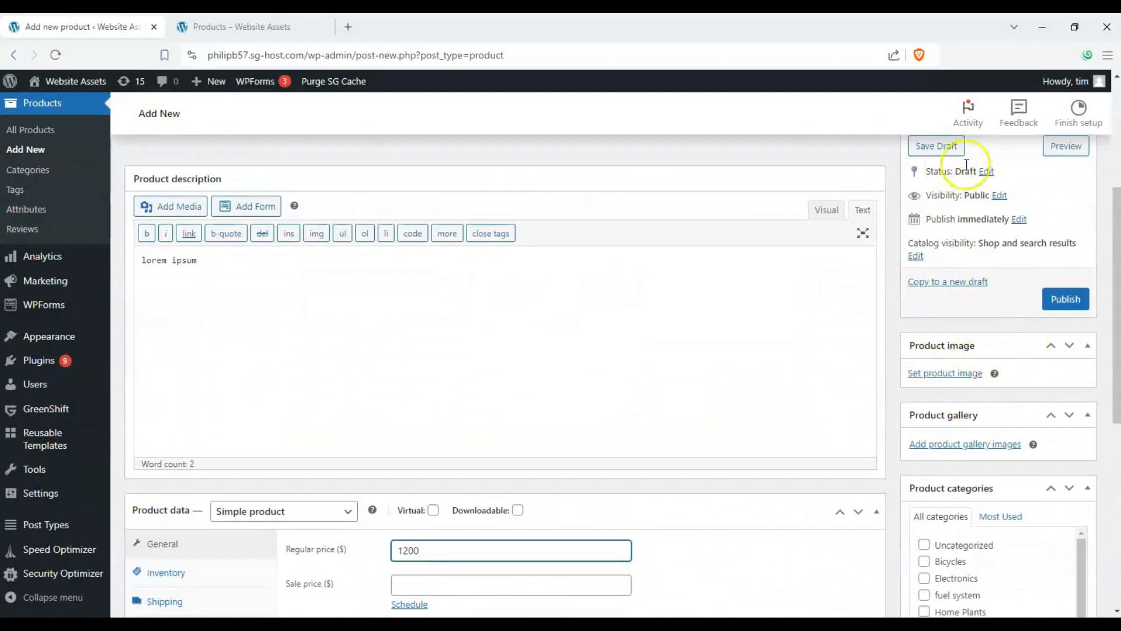
scroll(981, 276, "down", 2)
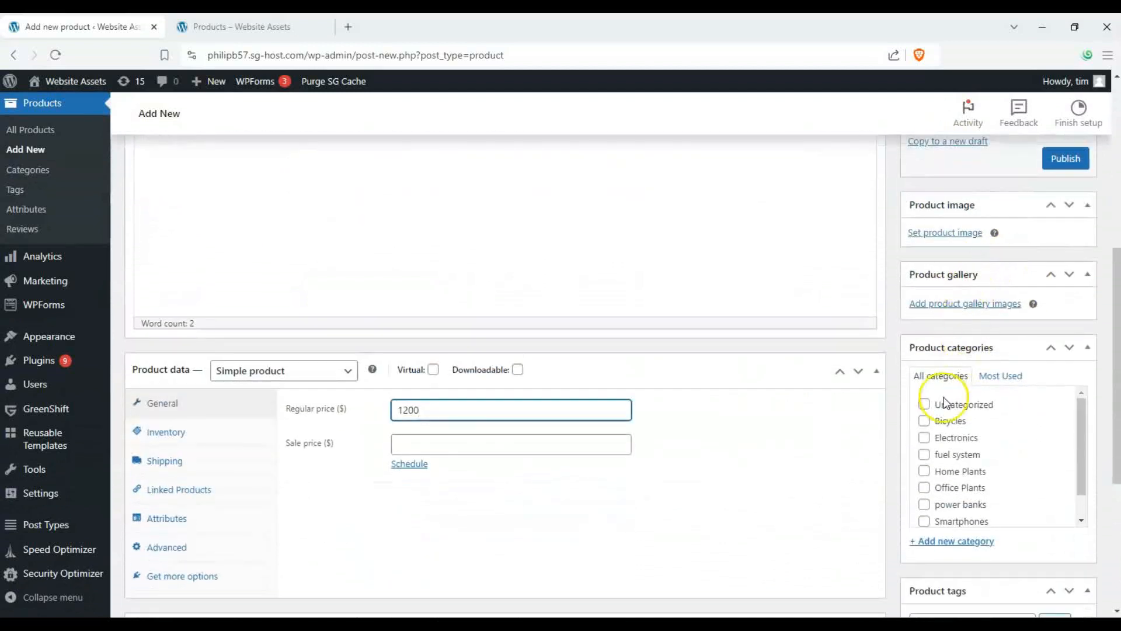
scroll(966, 400, "down", 1)
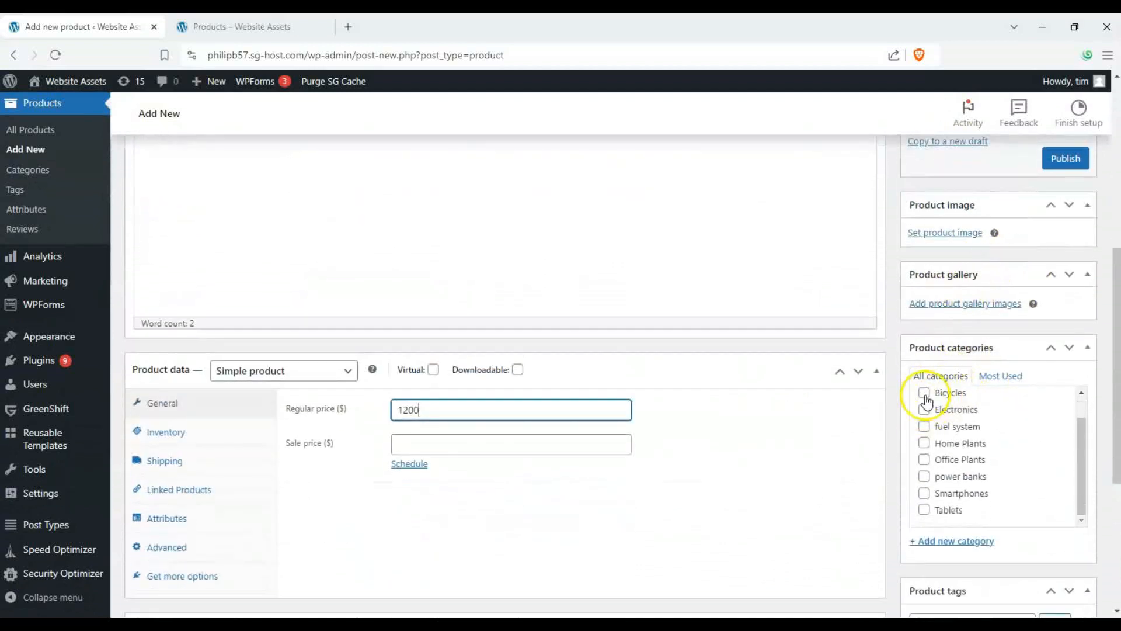
left_click(925, 393)
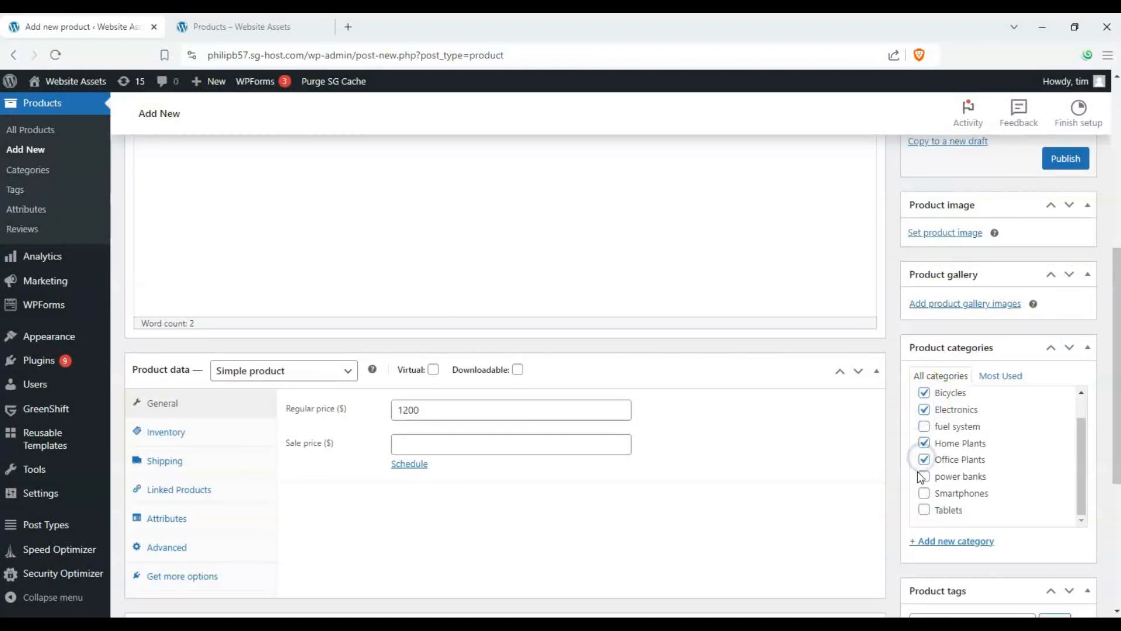
scroll(921, 477, "down", 3)
left_click(972, 462)
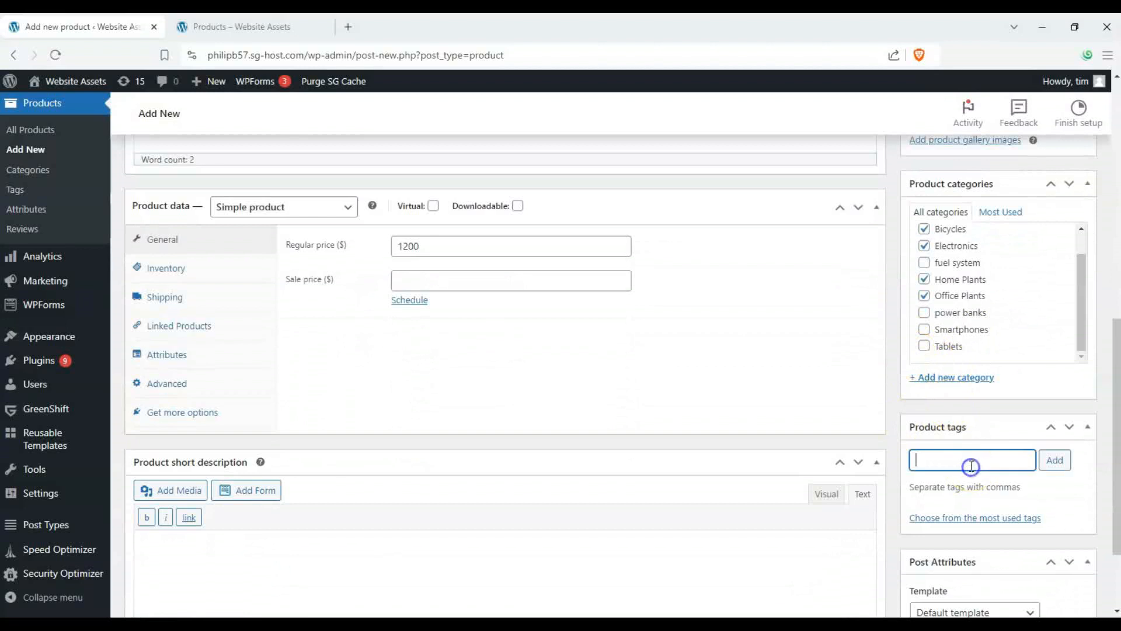
- Keep the Default template for the product and publish it
scroll(949, 411, "down", 2)
left_click(966, 493)
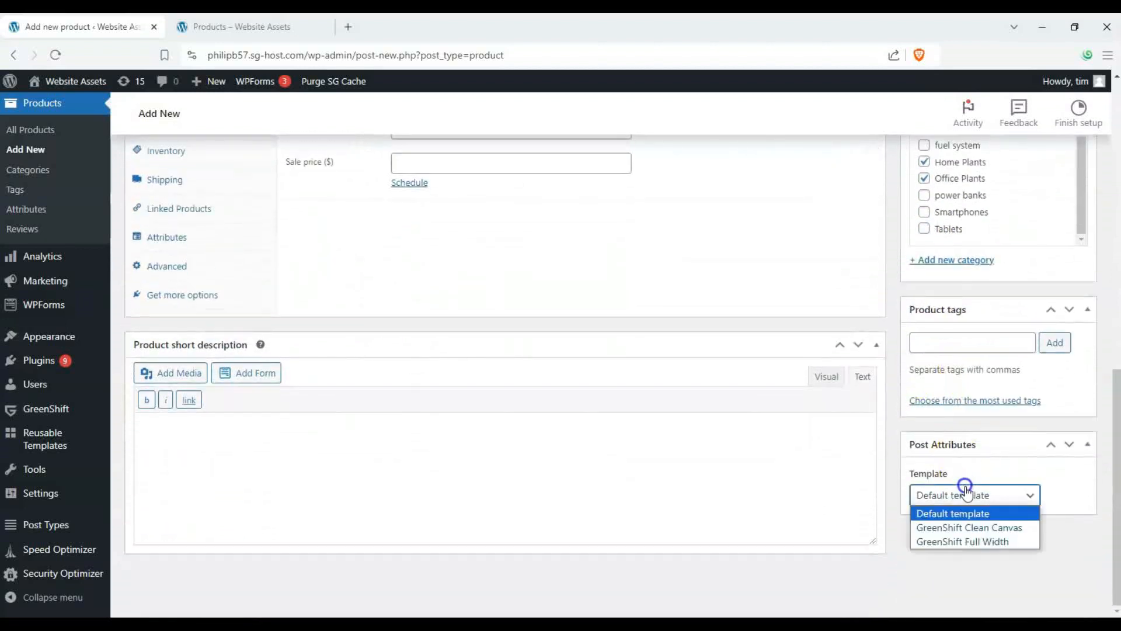
left_click(976, 488)
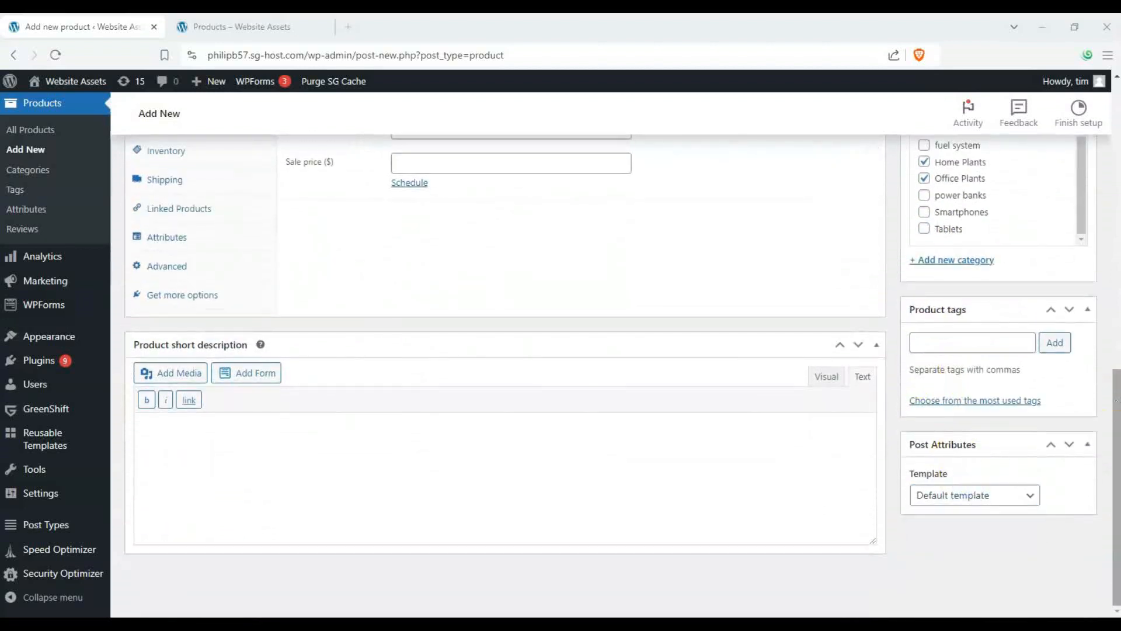
left_click_drag(1116, 392, 1114, 88)
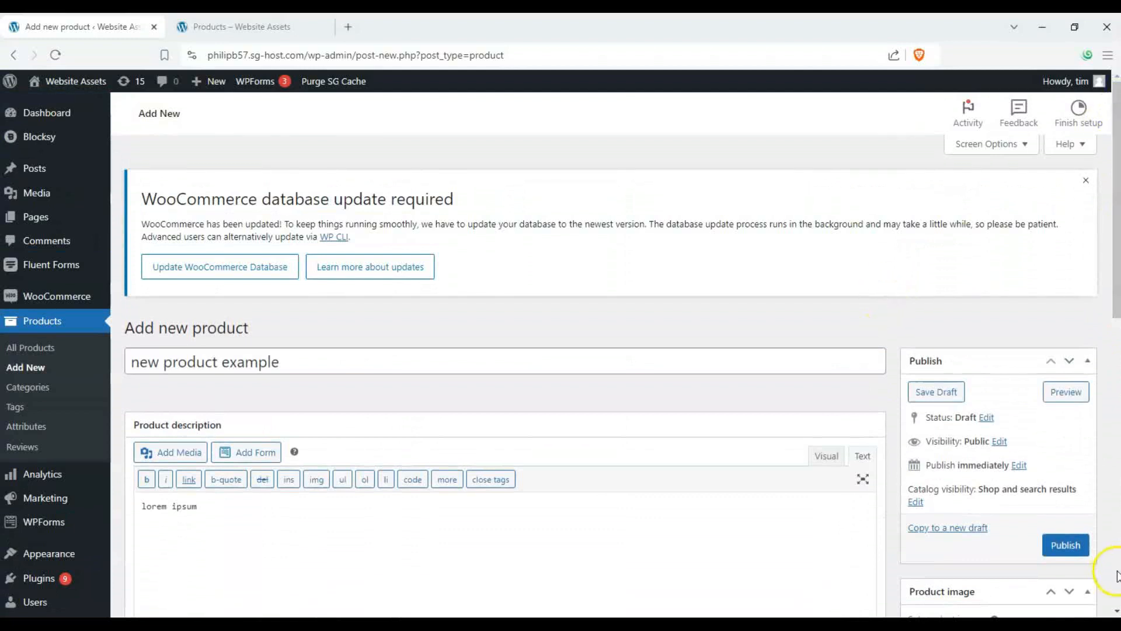
left_click(1066, 545)
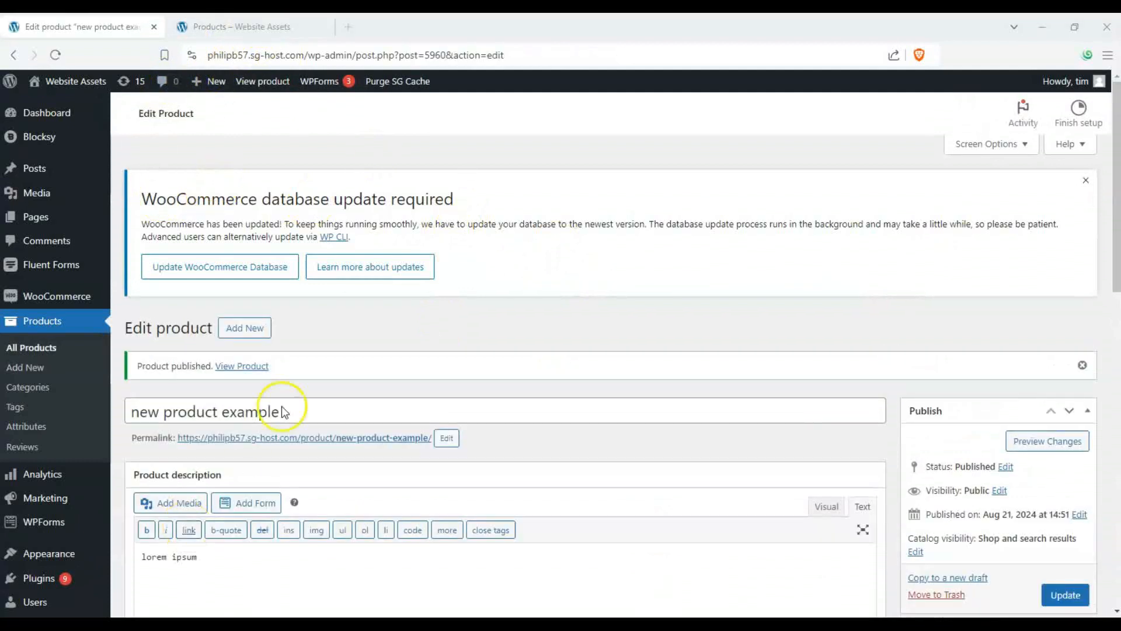
- Reload the live site's products page and sort the products by latest
left_click(314, 27)
scroll(310, 240, "down", 5)
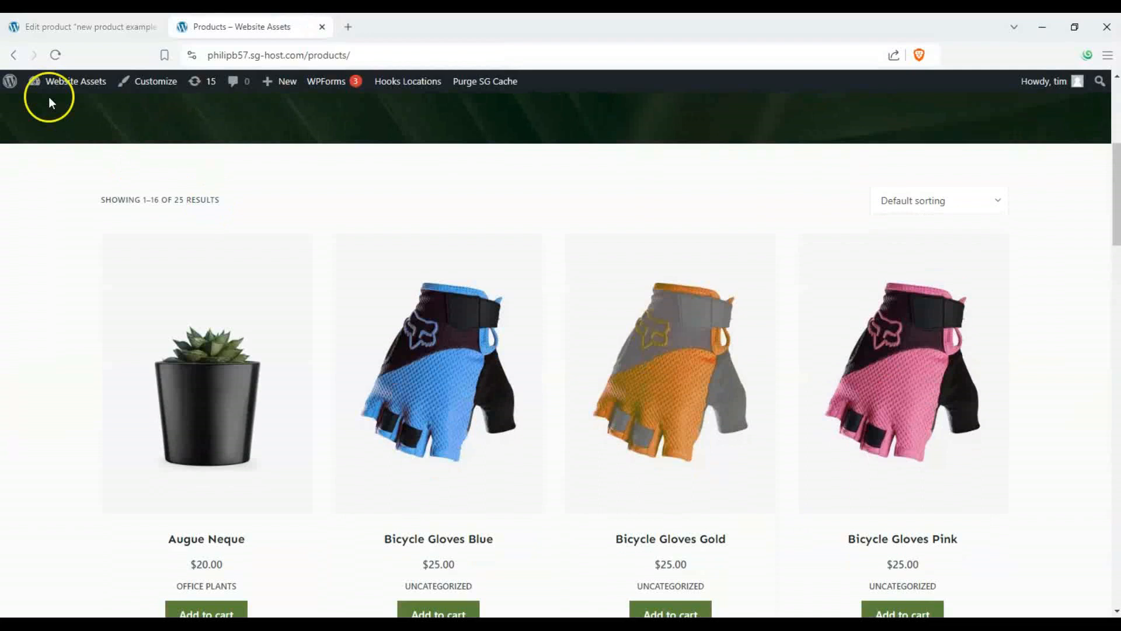
left_click(55, 55)
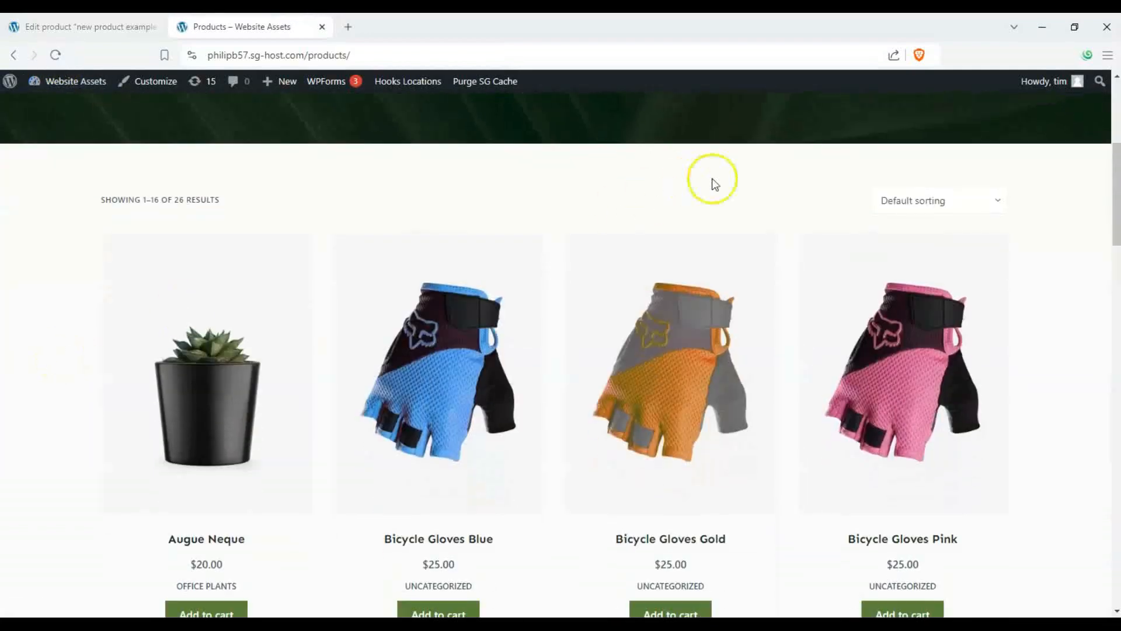
left_click(895, 201)
left_click(908, 266)
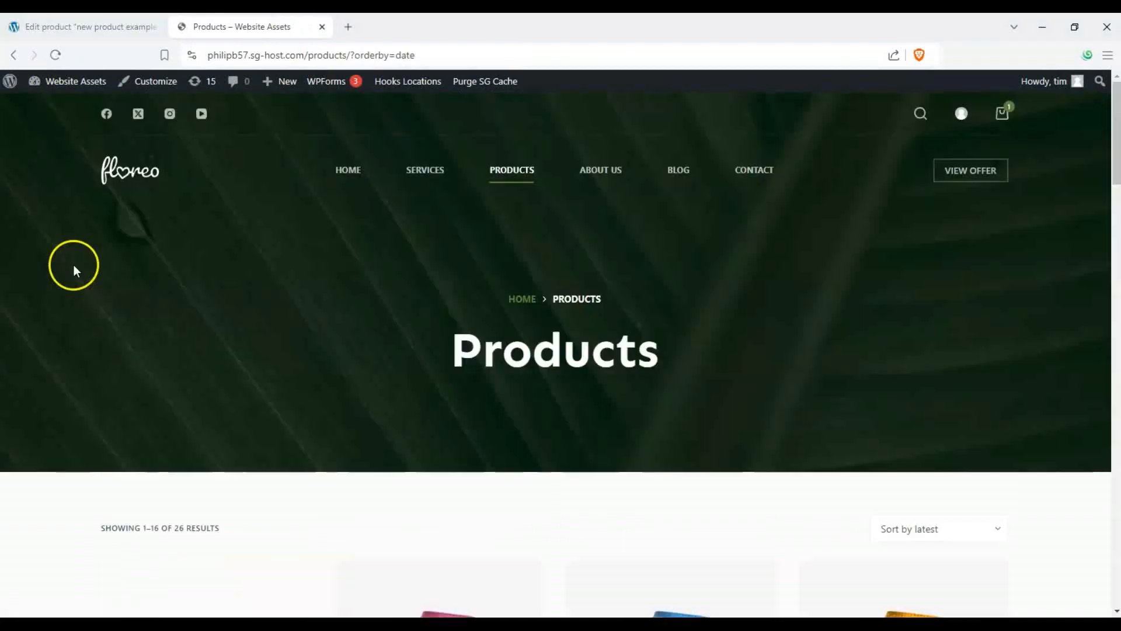
- Scroll through the storefront product grid to review the new product's listing
scroll(75, 275, "down", 4)
scroll(74, 279, "down", 4)
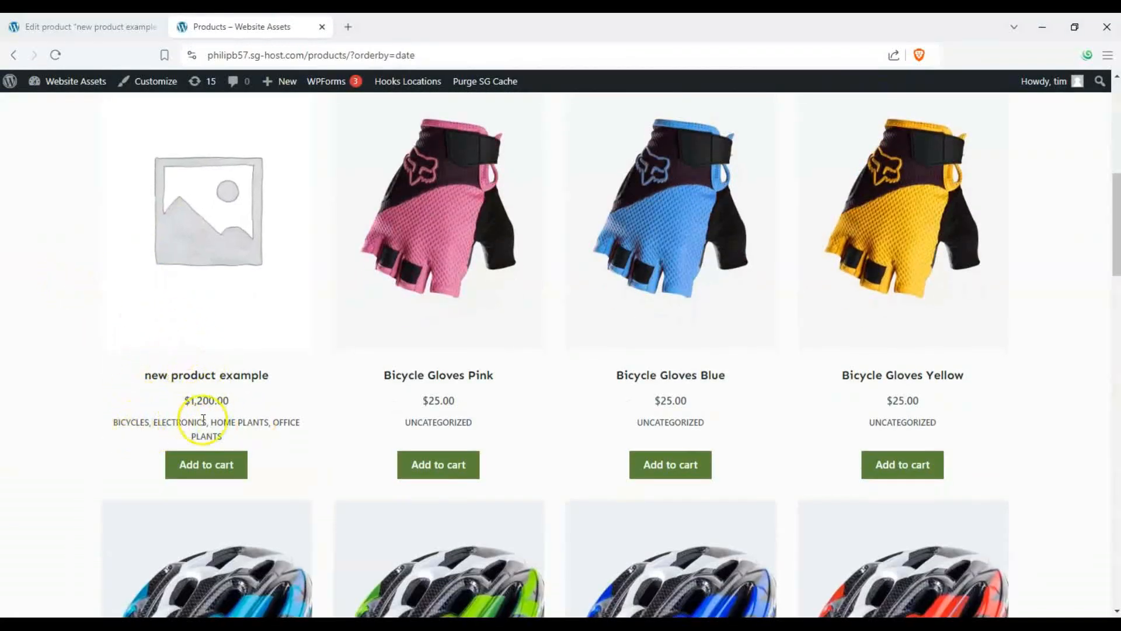
scroll(193, 388, "down", 1)
scroll(232, 175, "up", 6)
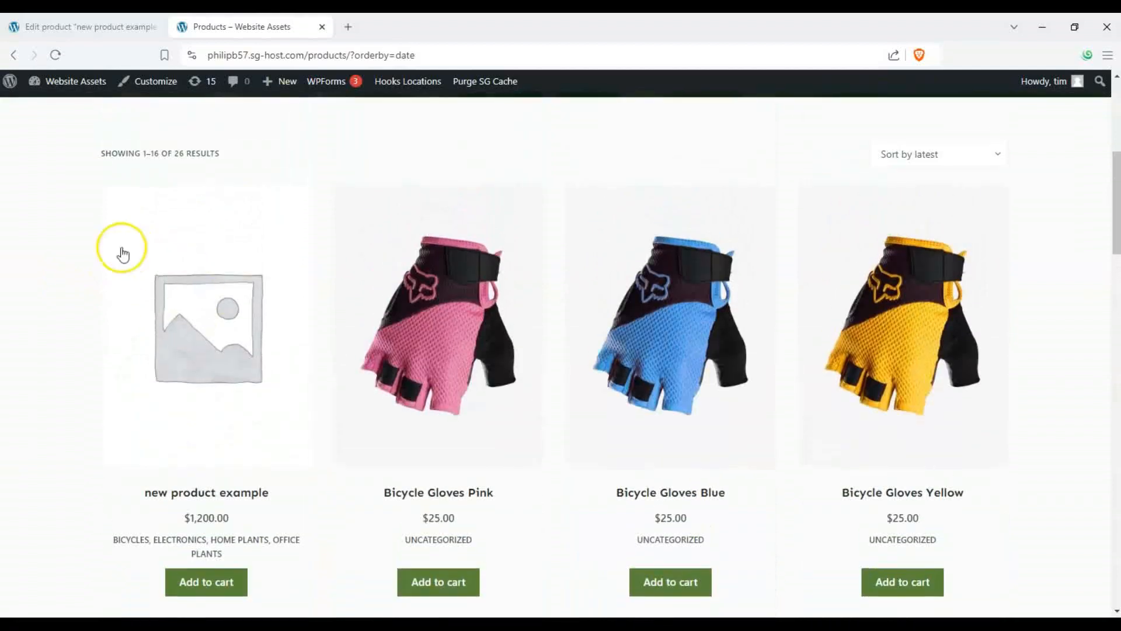
scroll(243, 433, "up", 3)
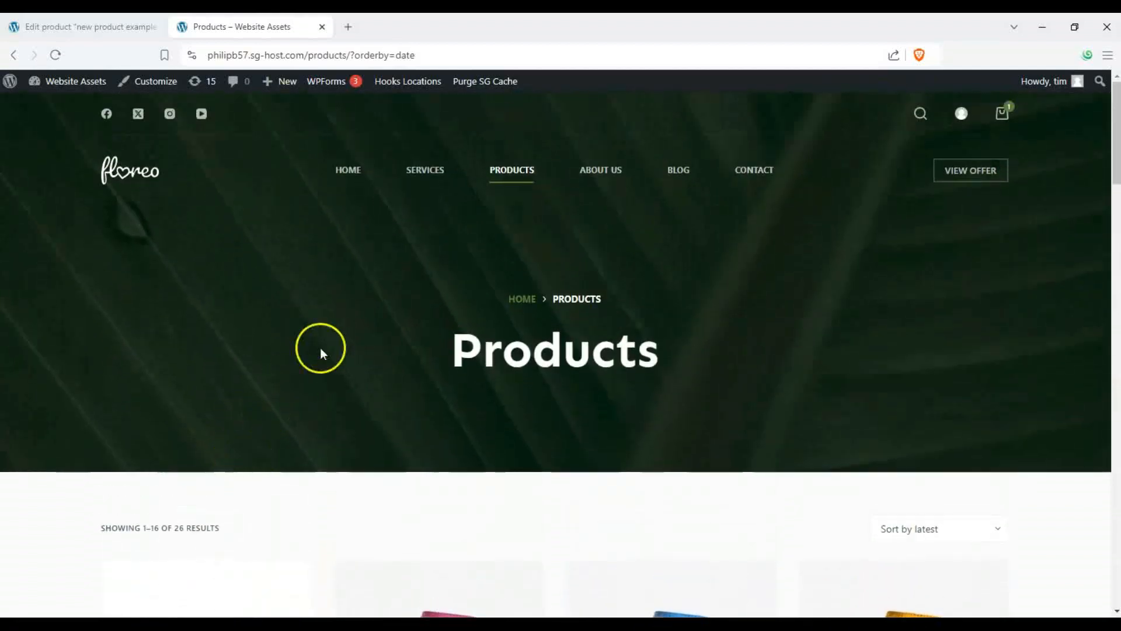
scroll(325, 324, "down", 9)
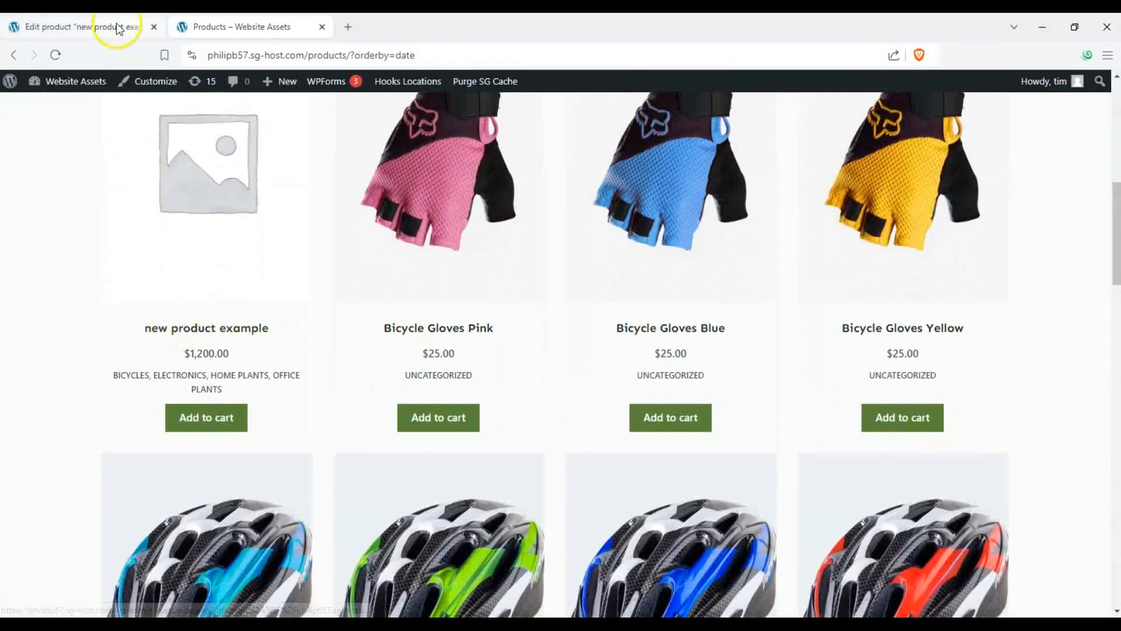
- Switch between the product editor and the storefront, then open the live site's home page
left_click(119, 28)
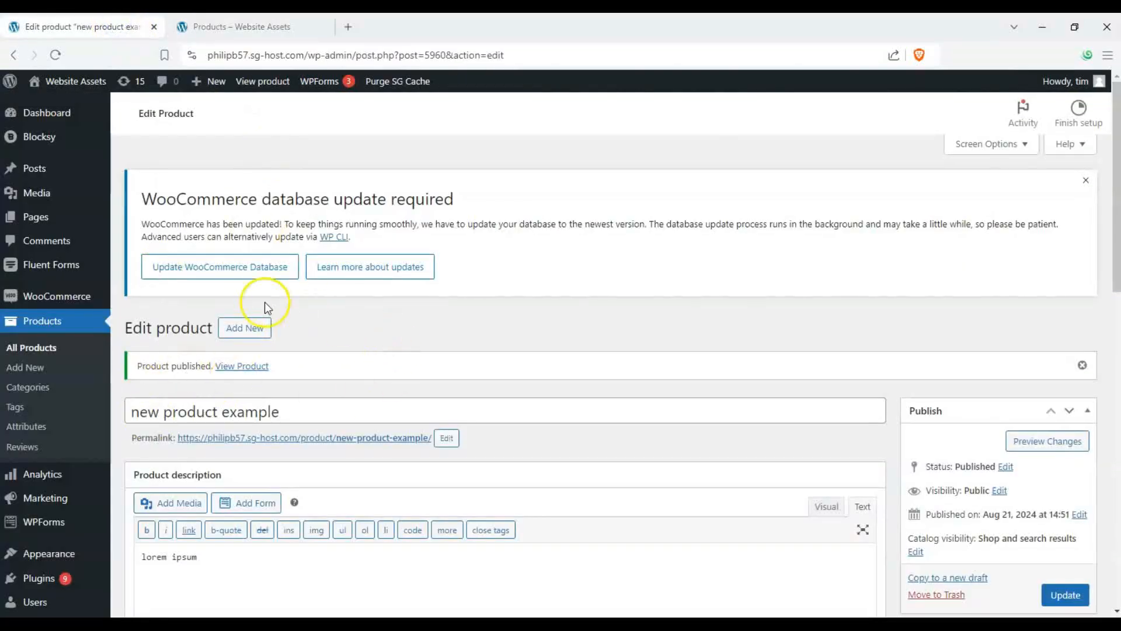
left_click(252, 27)
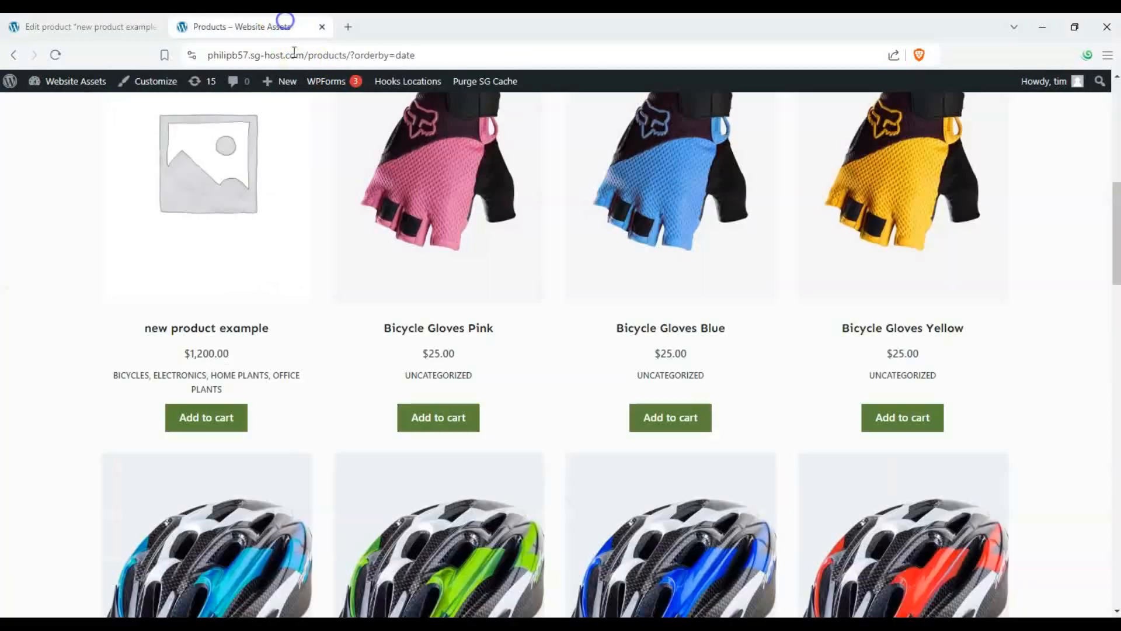
scroll(205, 413, "up", 8)
scroll(164, 367, "up", 1)
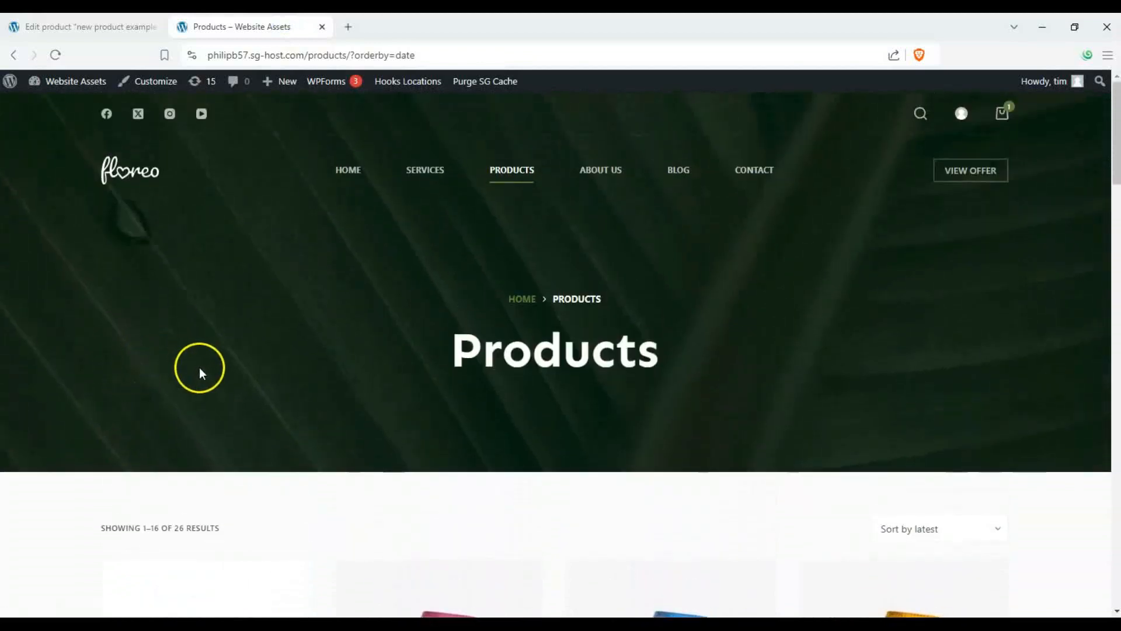
left_click(346, 181)
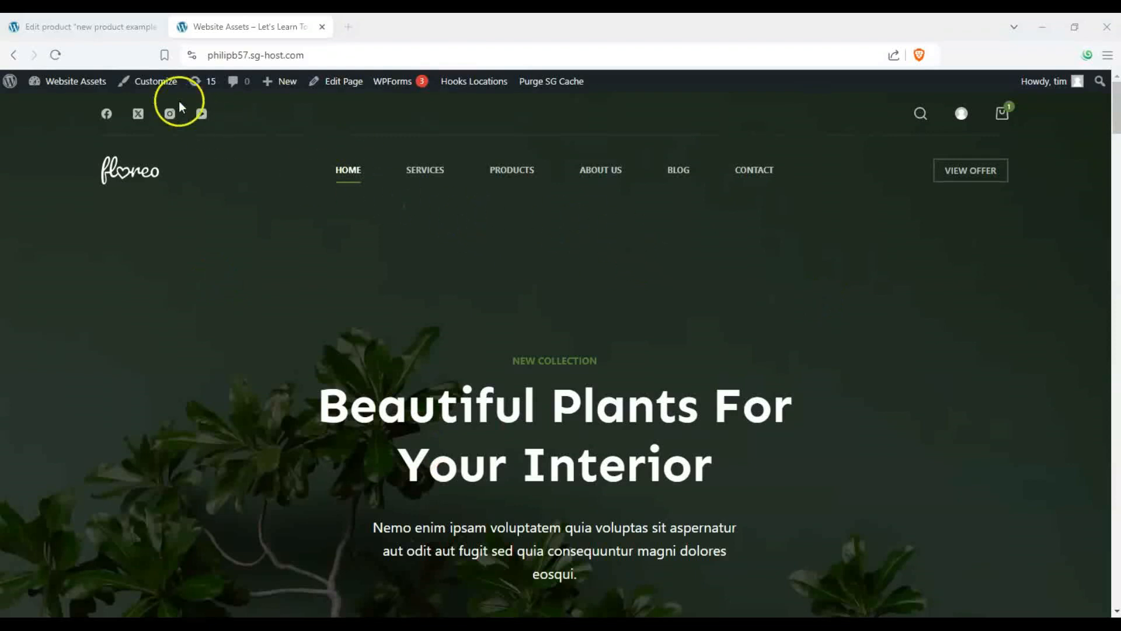
- Open the admin dashboard, then open the Customizer from the live site's admin bar in a new tab
left_click(113, 26)
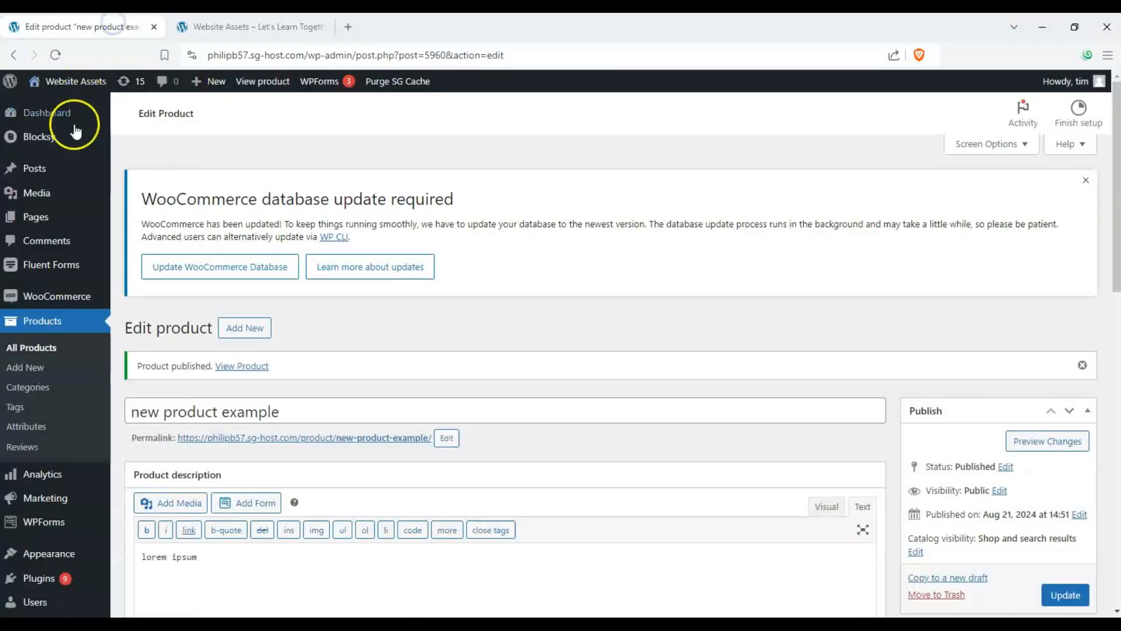
mouse_move(65, 115)
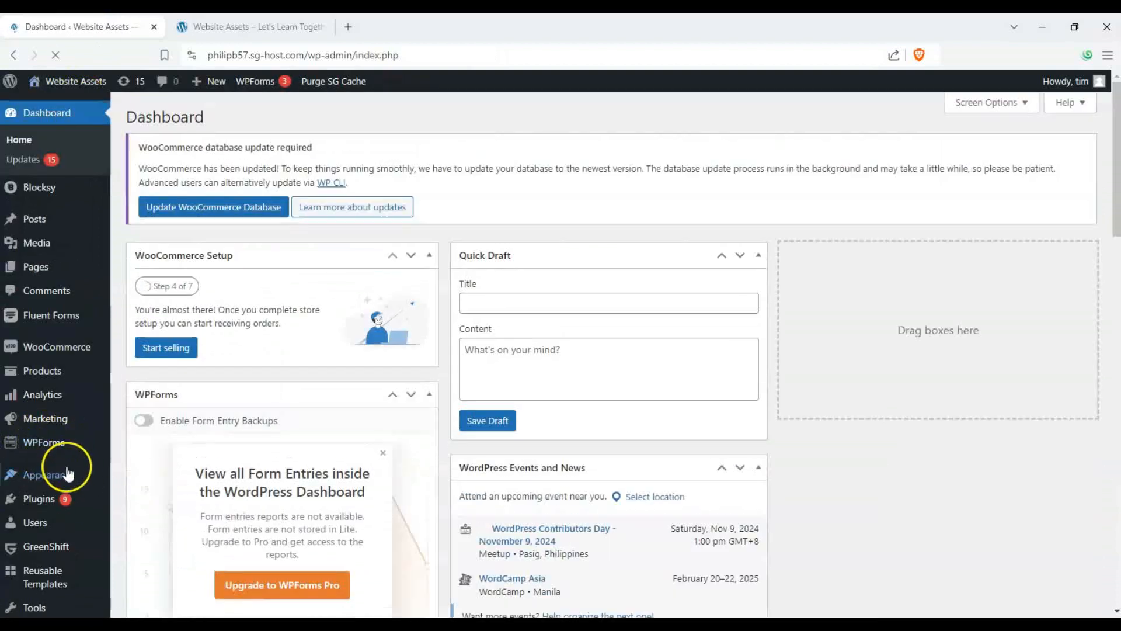
mouse_move(64, 482)
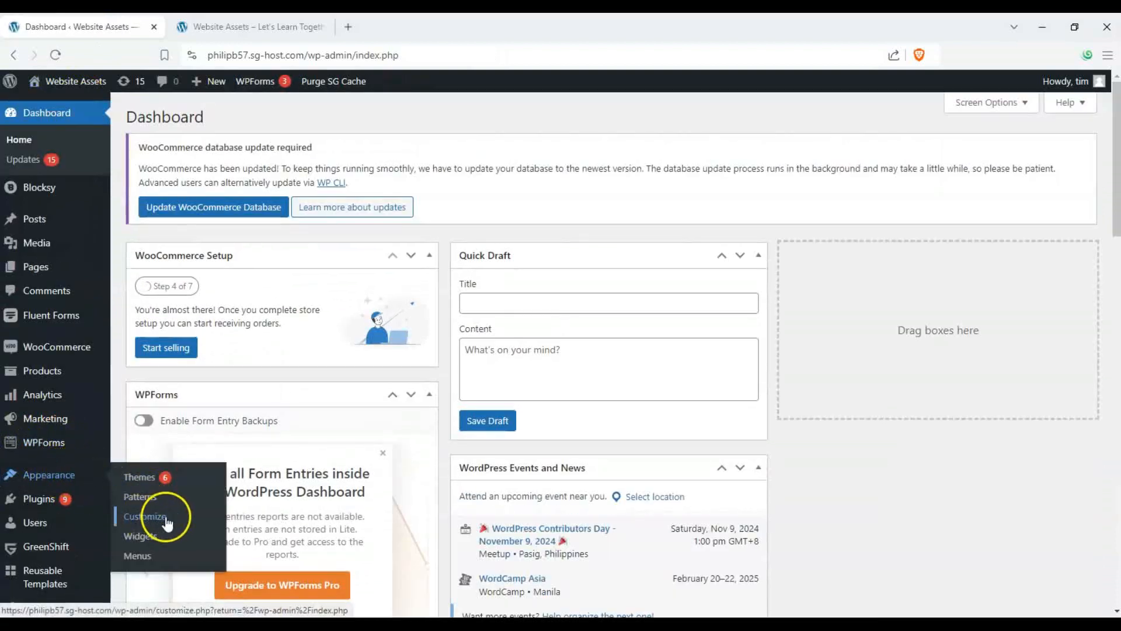
left_click(248, 26)
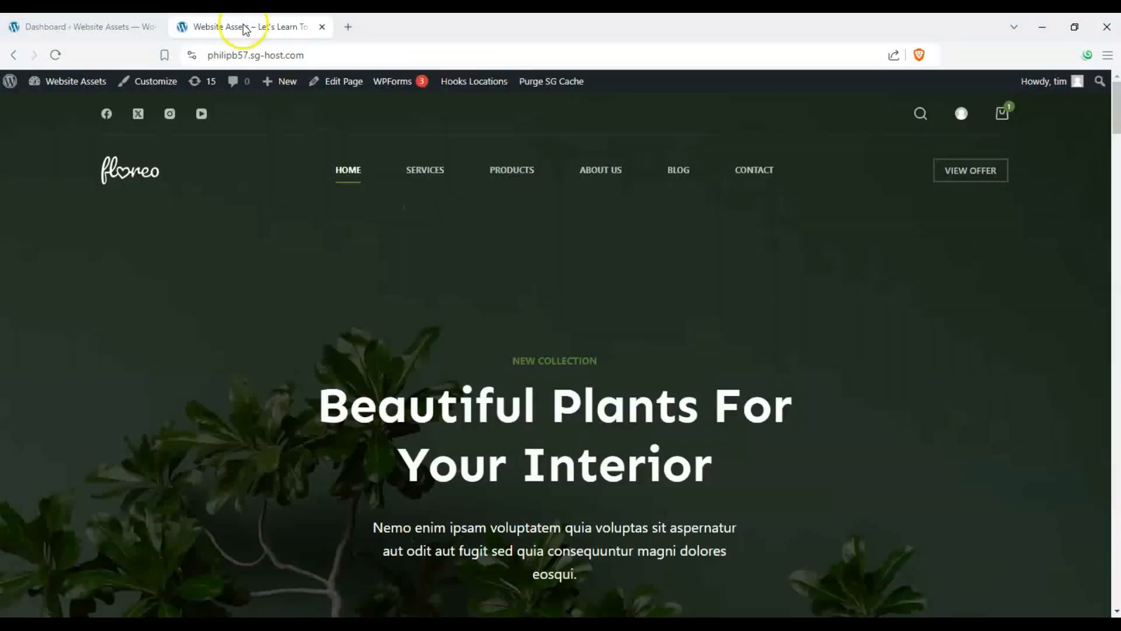
right_click(163, 89)
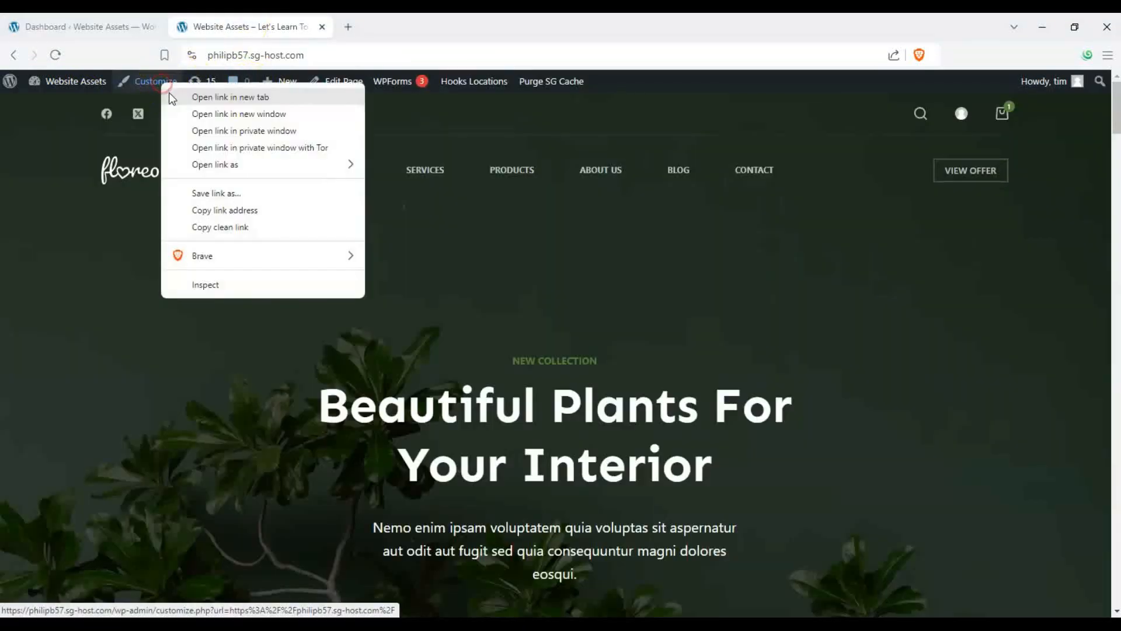
left_click(170, 94)
left_click_drag(424, 28, 265, 26)
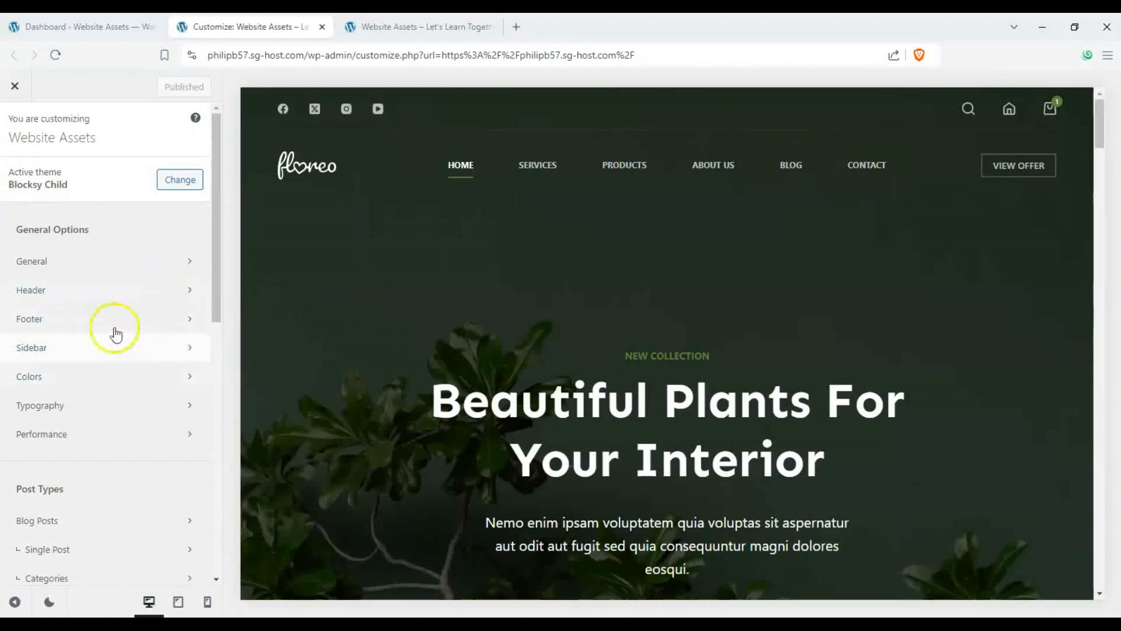
- In the Customizer's General layout options, set Maximum Site Width to about 1151 px and Content Area Spacing to about 111 px
left_click(148, 269)
left_click(113, 182)
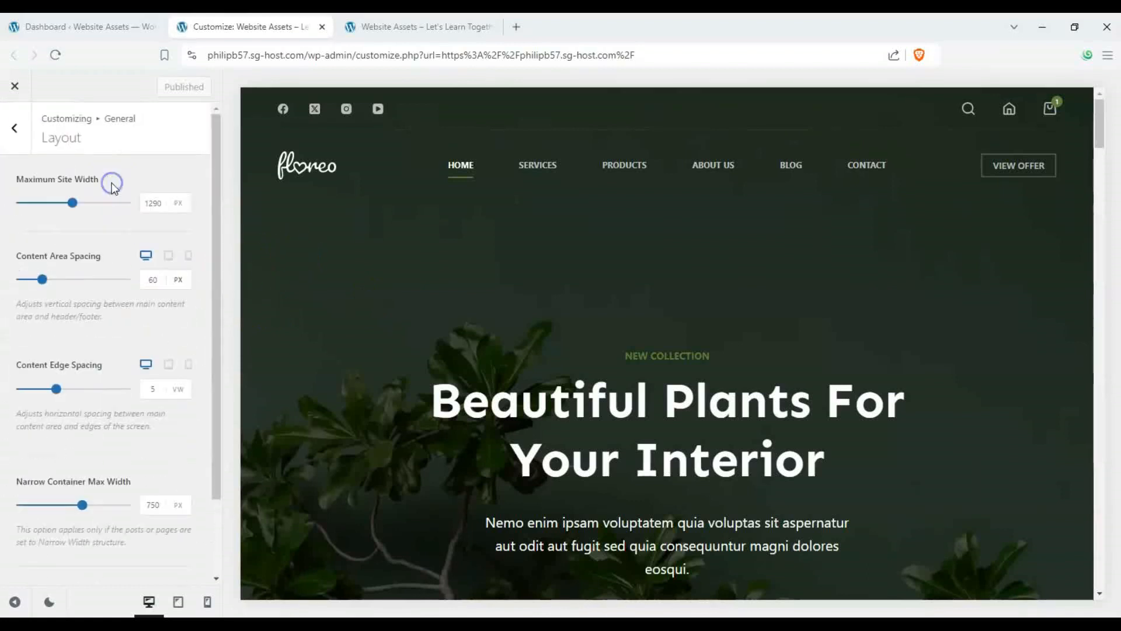
mouse_move(71, 203)
left_mouse_down()
mouse_move(124, 204)
mouse_move(43, 204)
mouse_move(56, 204)
left_mouse_up()
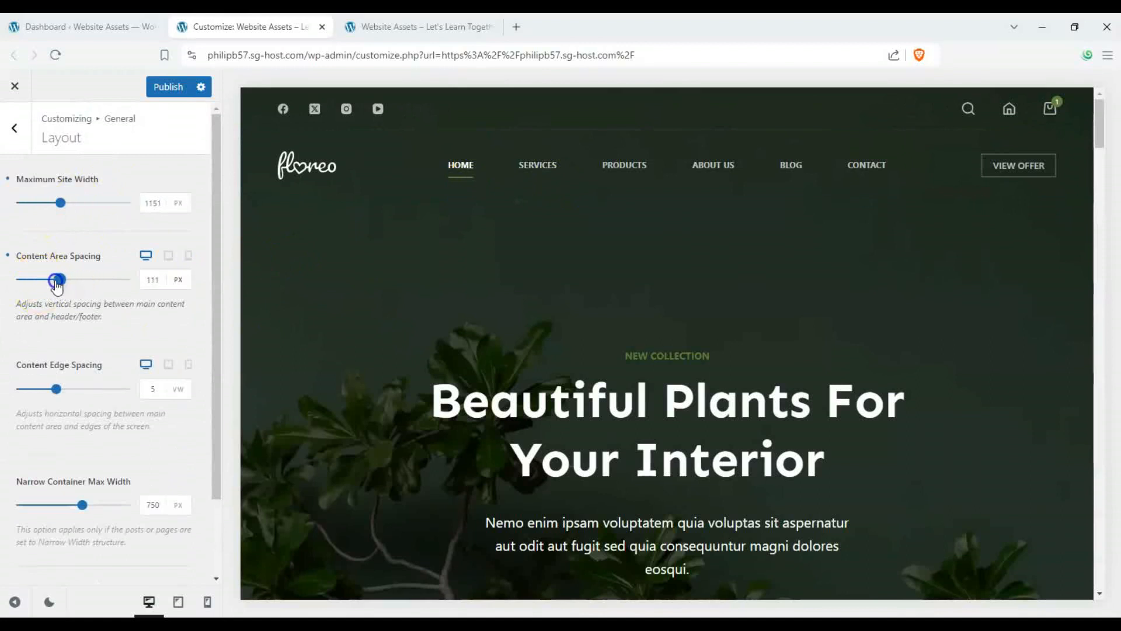
mouse_move(55, 389)
left_mouse_down()
mouse_move(75, 389)
mouse_move(51, 391)
left_mouse_up()
left_click(14, 128)
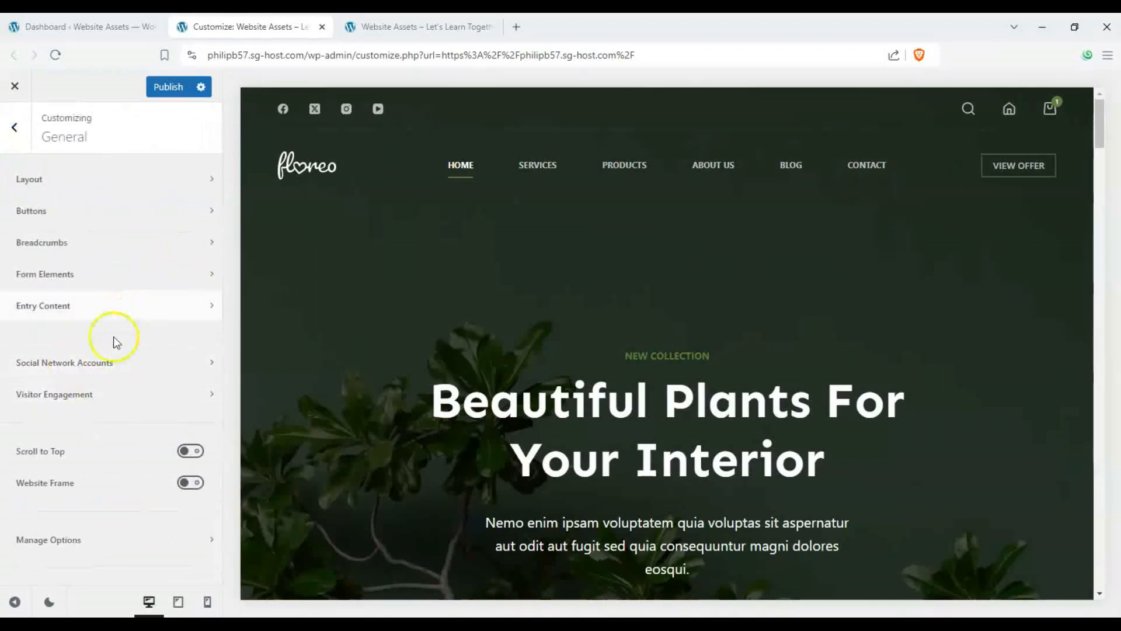
- Open the general Buttons settings, set Min Height to about 70 px, and glance at the Design options
left_click(130, 220)
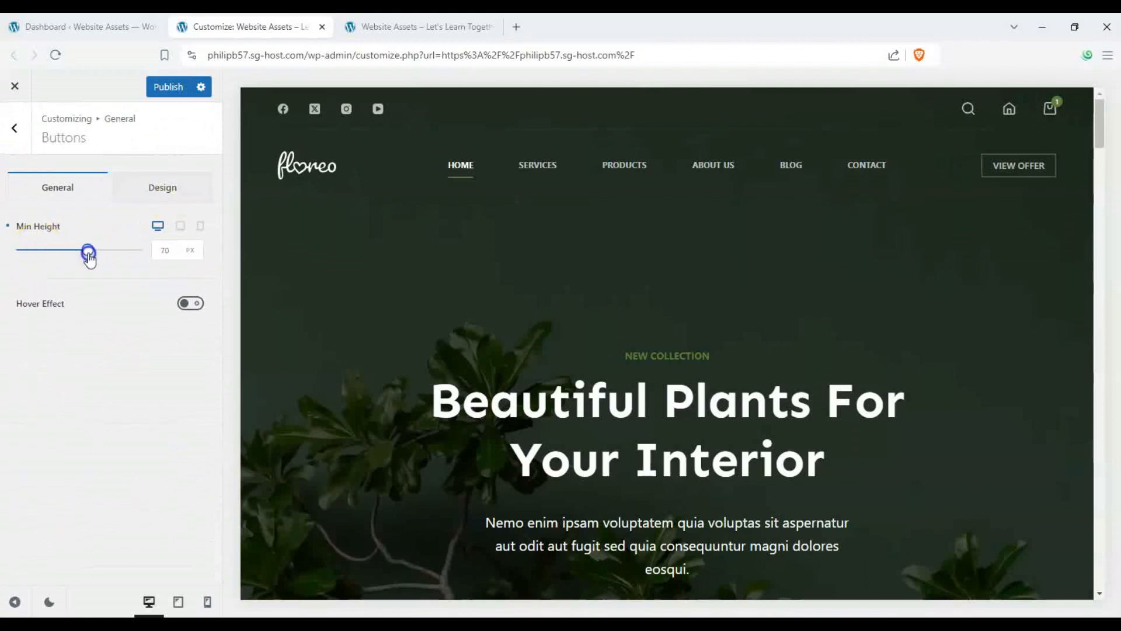
left_click_drag(75, 261, 81, 258)
left_click(175, 189)
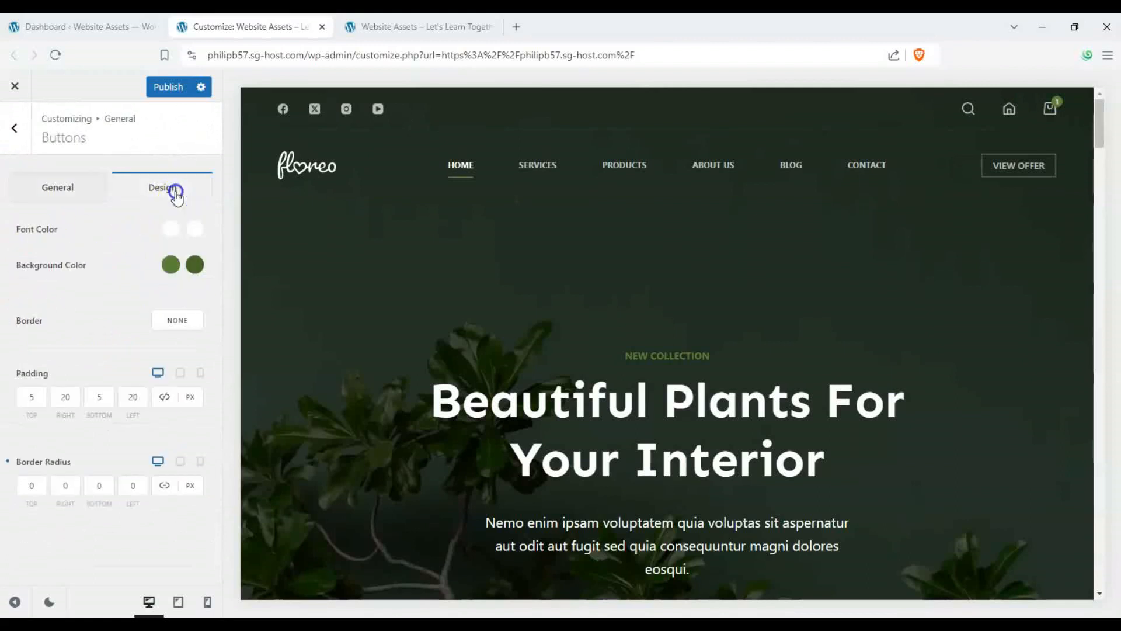
left_click(46, 188)
left_click(15, 129)
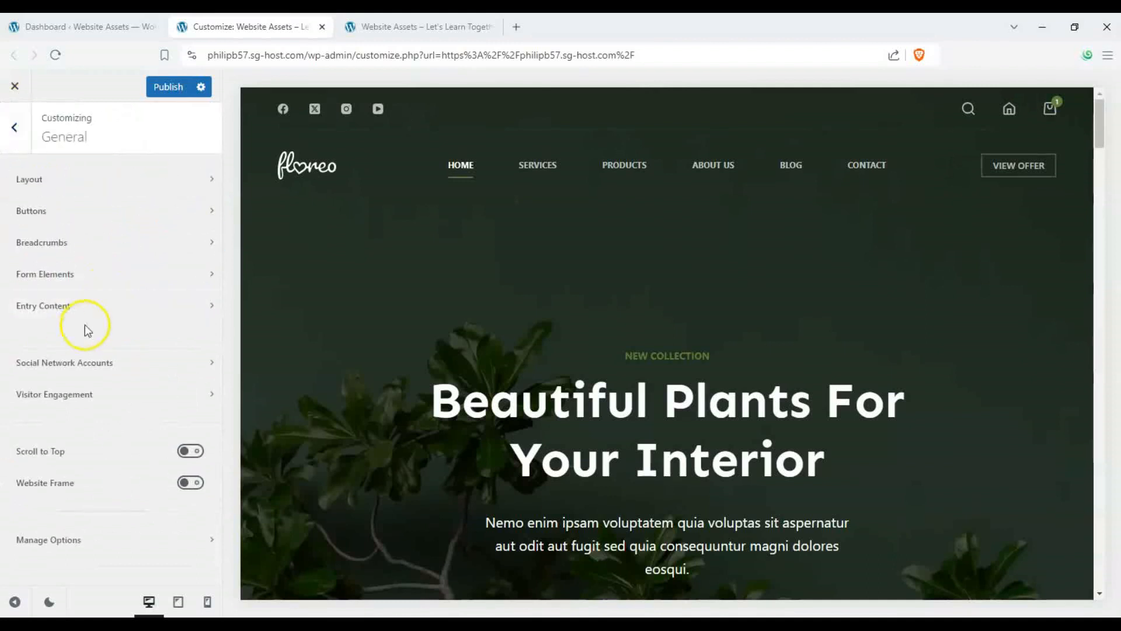
- Open the header's Logo element and remove both the current logo and the transparent state logo
left_click(17, 143)
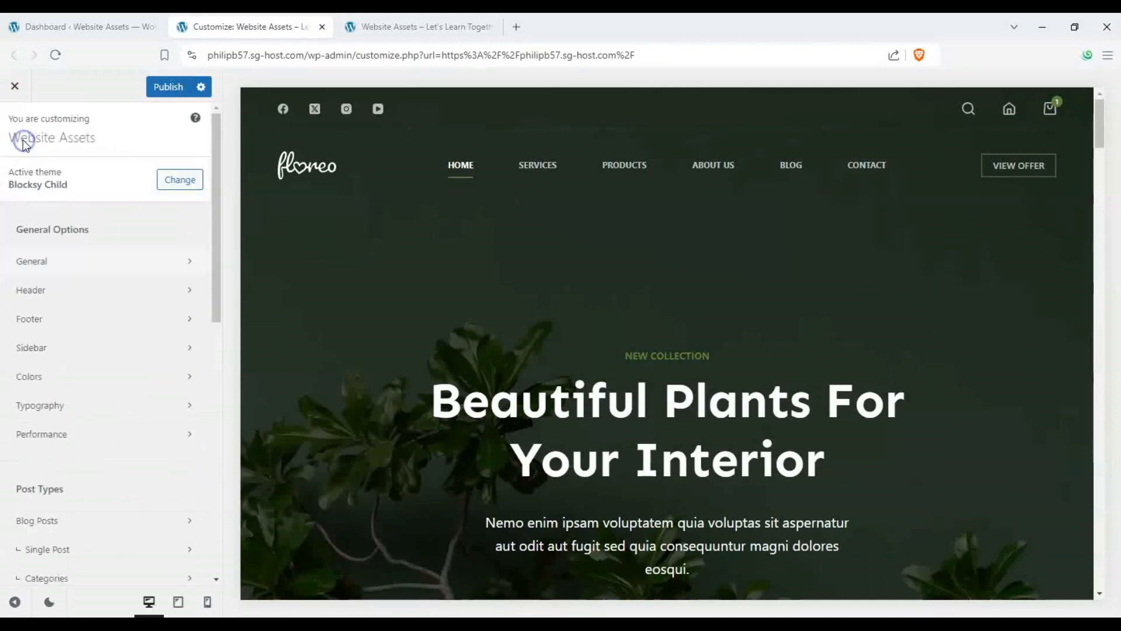
left_click(115, 291)
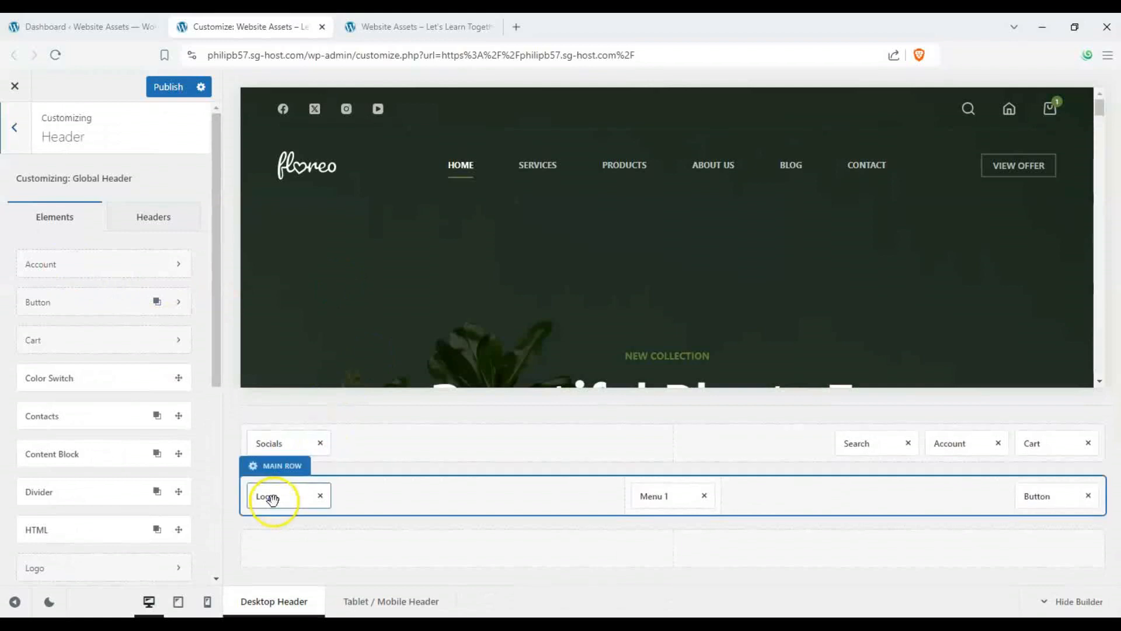
left_click(271, 498)
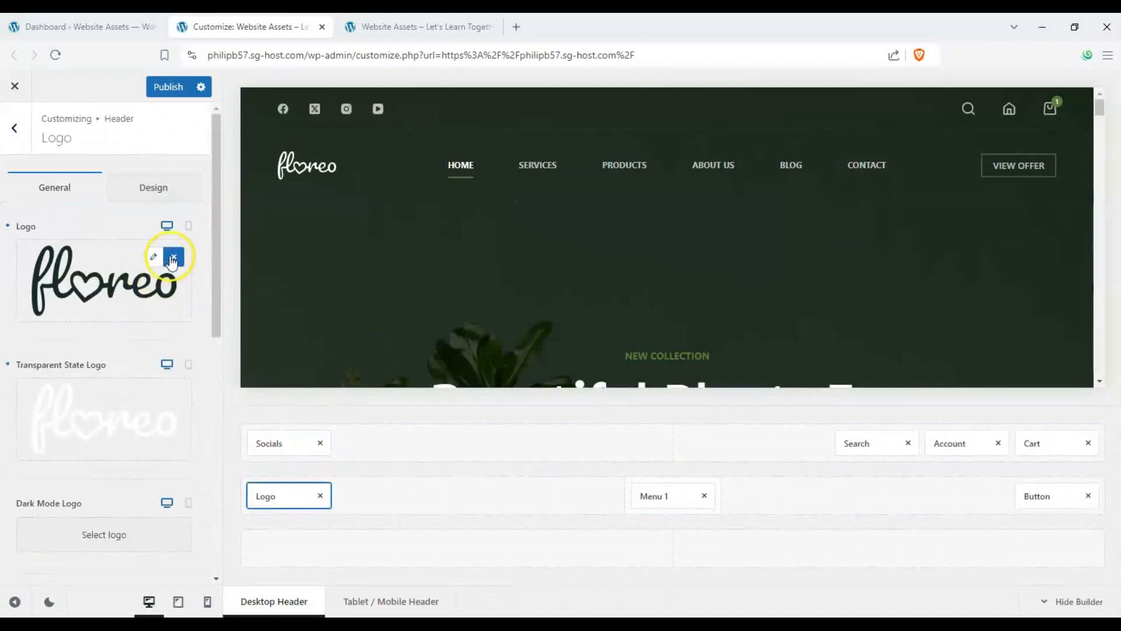
left_click(173, 258)
left_click(175, 348)
- Set the logo to the monitor icon from the Media Library and set Logo Height to about 68 px
left_click(101, 256)
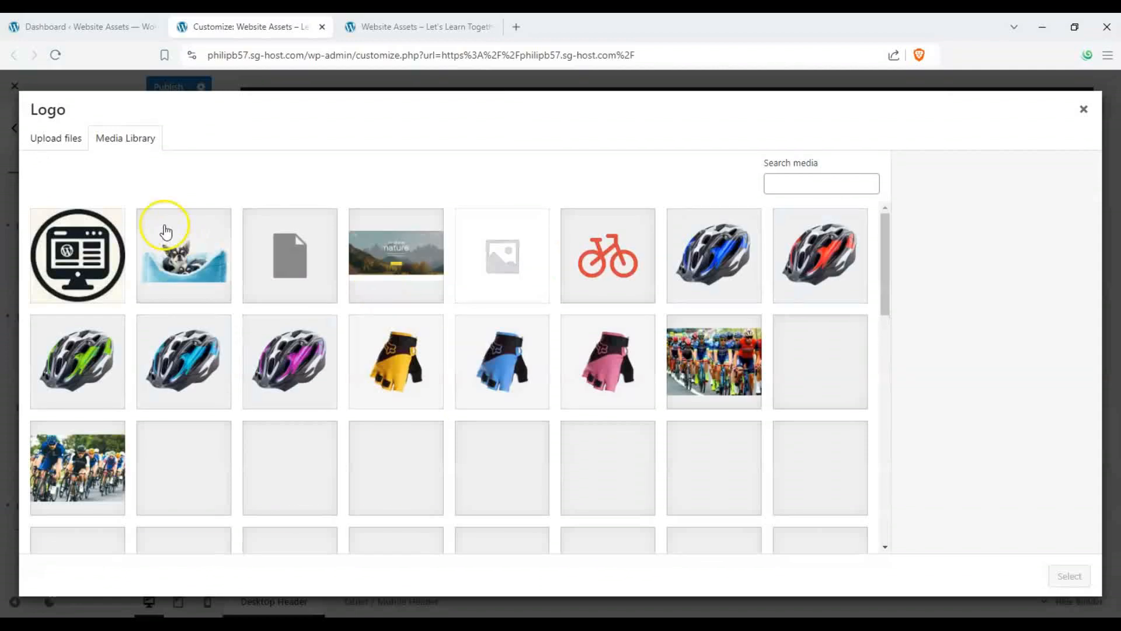
left_click(123, 253)
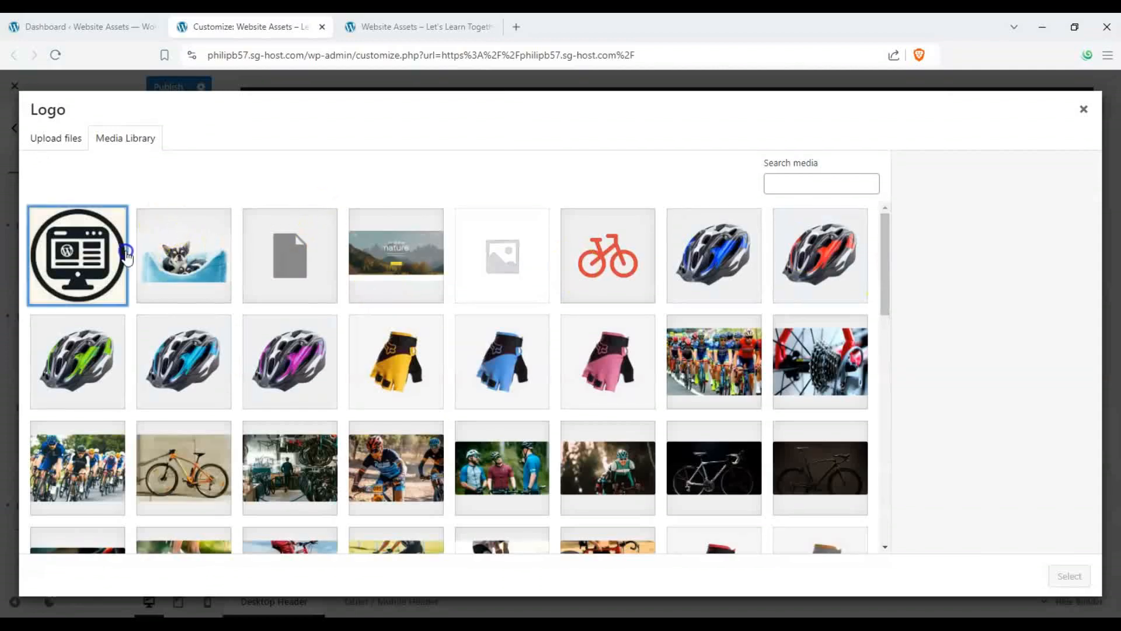
left_click(1070, 576)
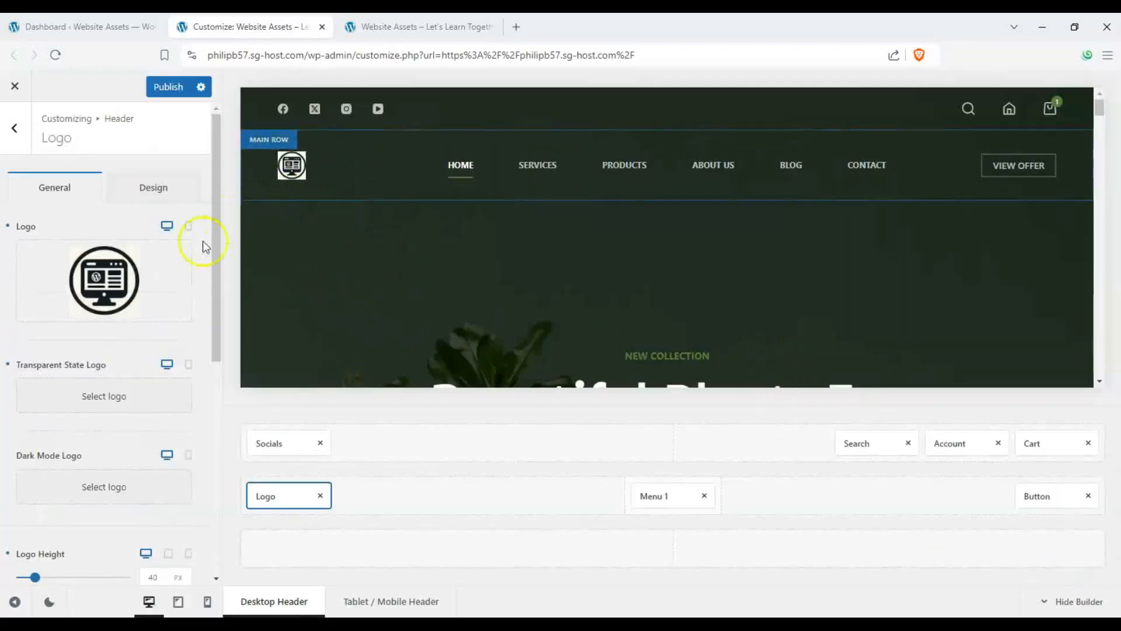
scroll(108, 337, "down", 5)
mouse_move(51, 323)
left_mouse_down()
mouse_move(33, 322)
mouse_move(45, 323)
left_mouse_up()
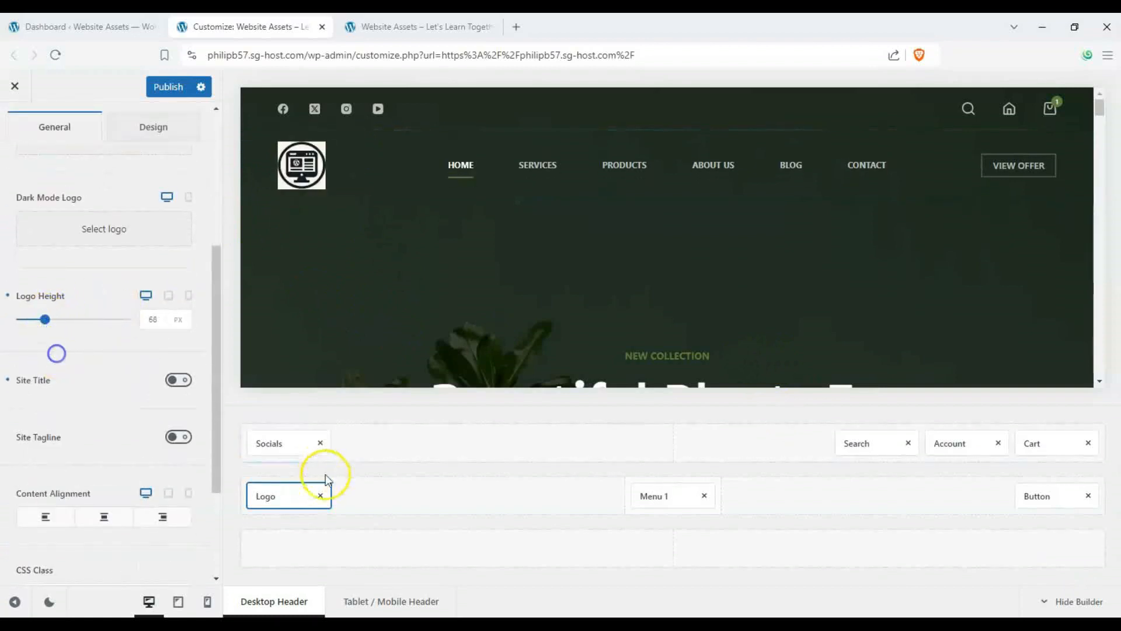
- Move the Logo element from the main row into the middle of the top header row
left_click_drag(278, 496, 486, 481)
left_click_drag(670, 448, 672, 443)
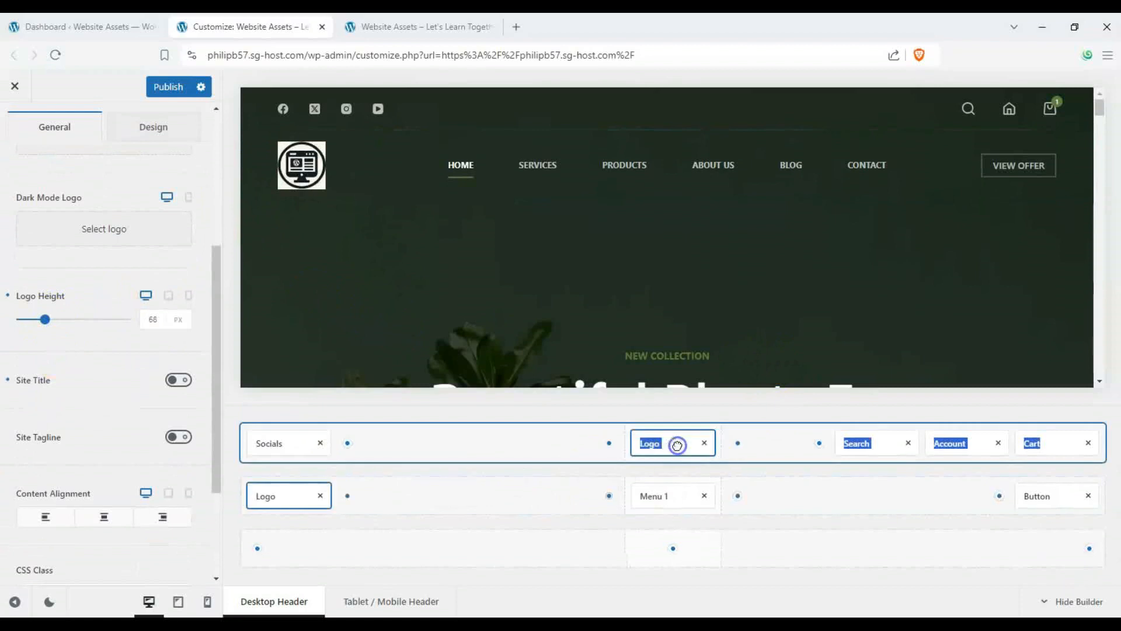
scroll(28, 267, "up", 3)
scroll(28, 267, "up", 2)
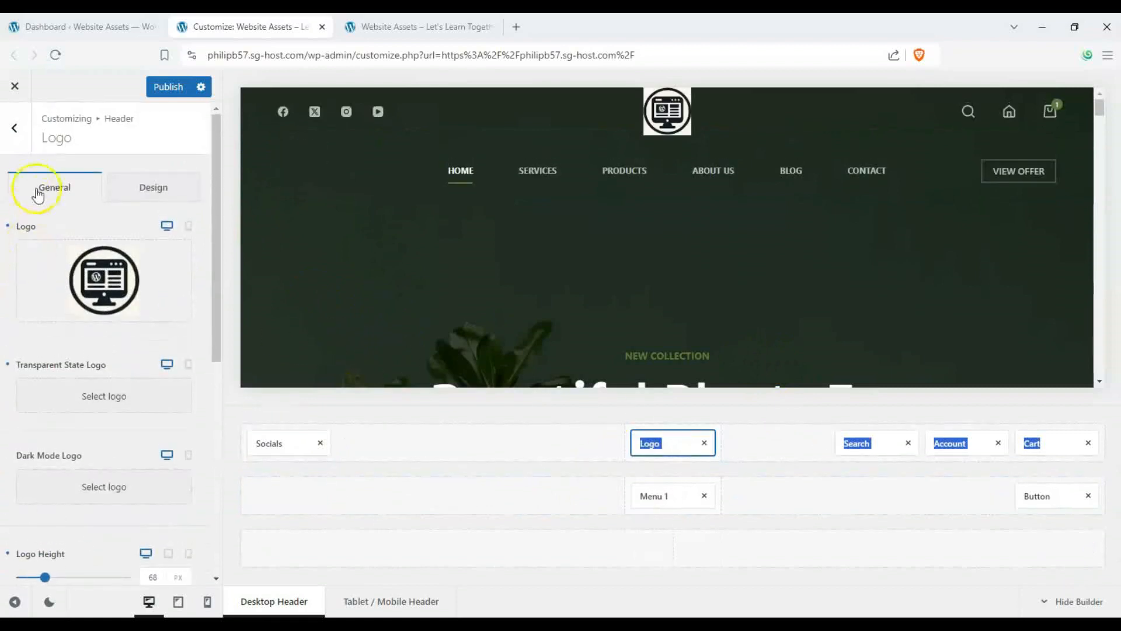
left_click(15, 128)
left_click(17, 130)
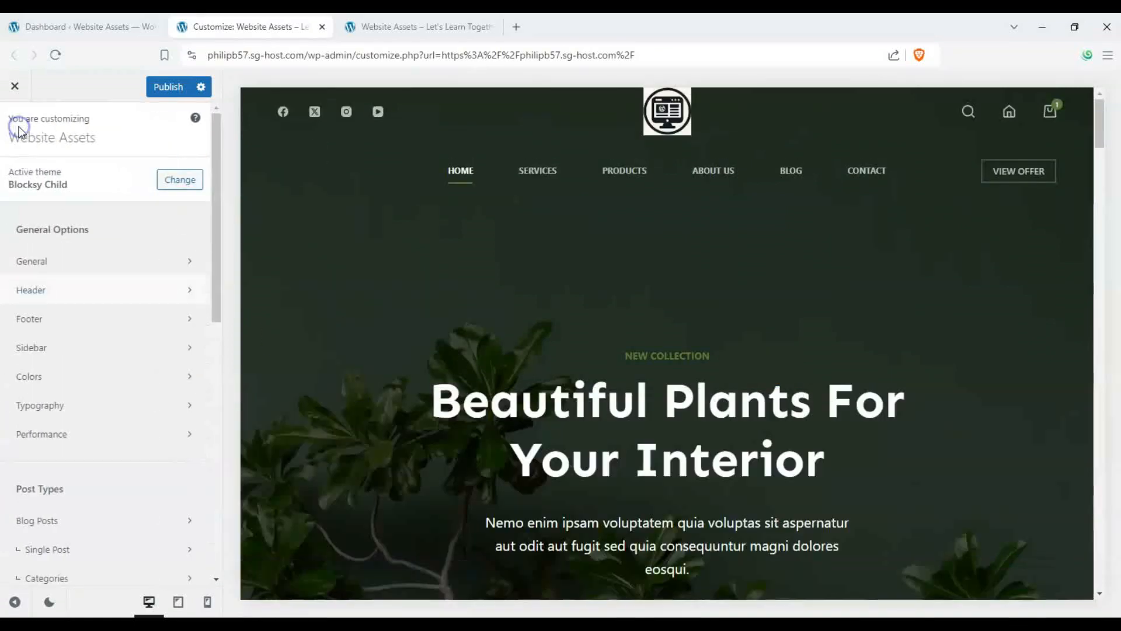
- Switch the preview to the Products page and open the WooCommerce General settings
scroll(119, 343, "down", 3)
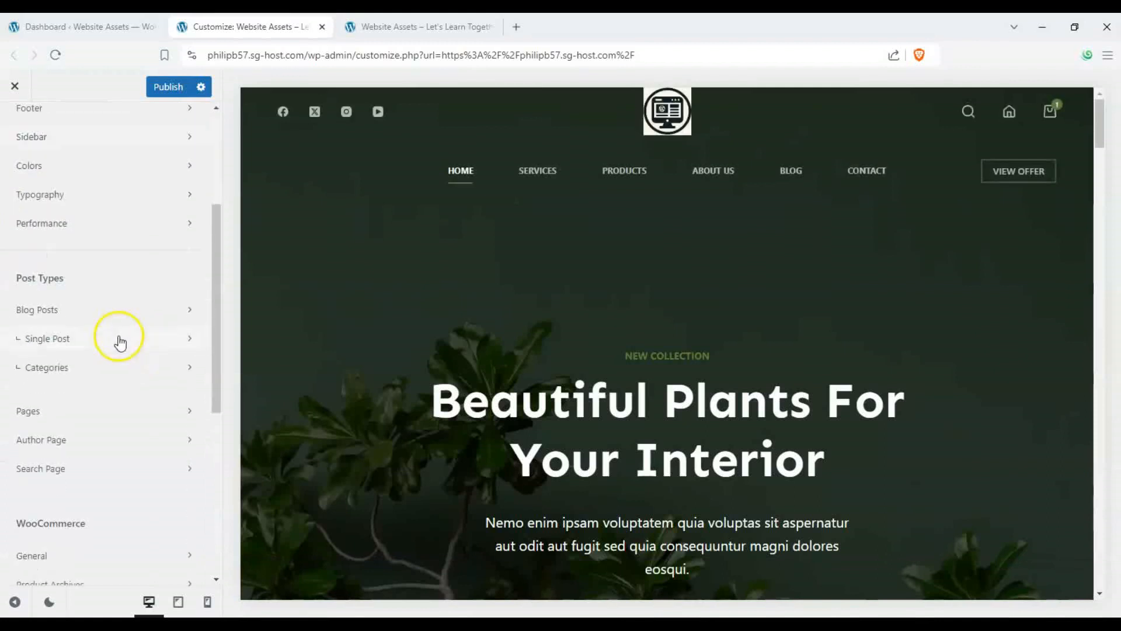
scroll(175, 298, "down", 4)
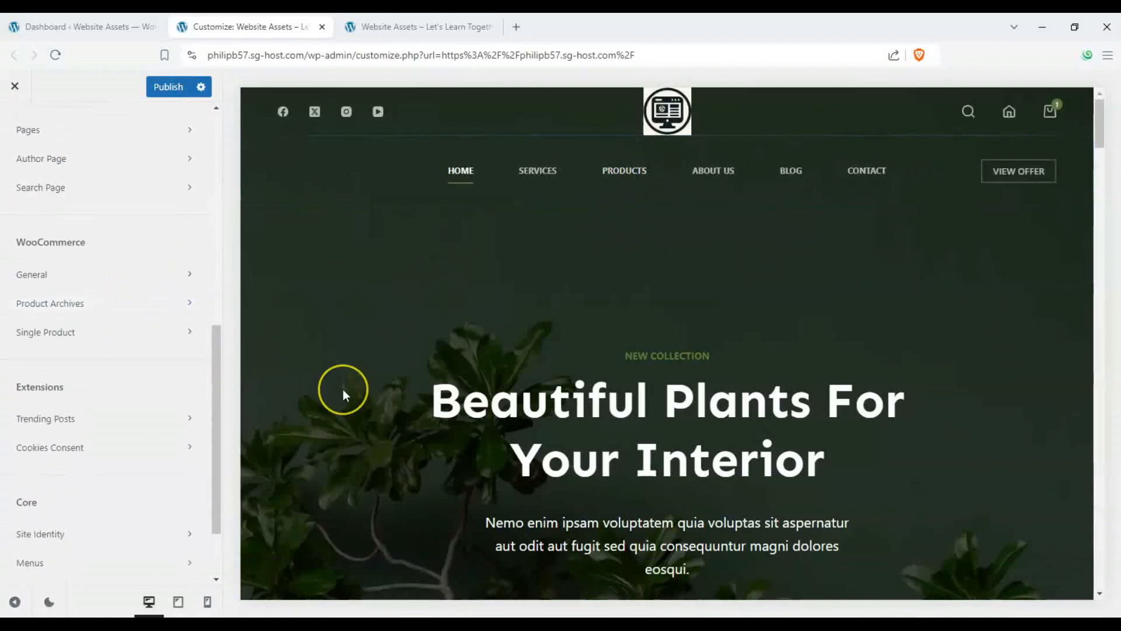
left_click(636, 176)
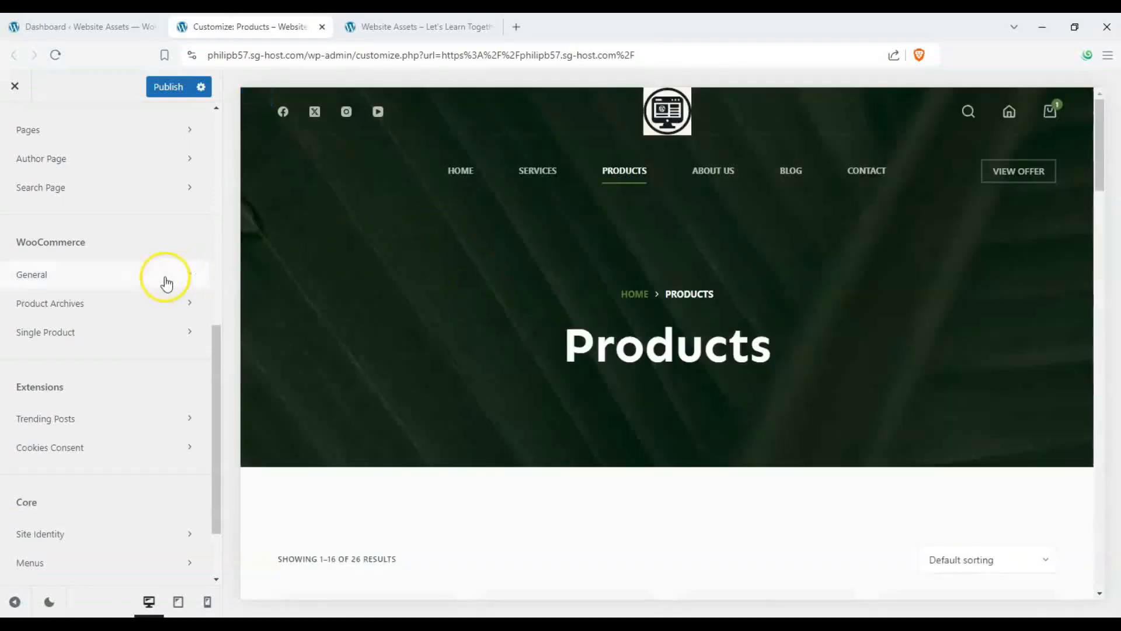
left_click(140, 280)
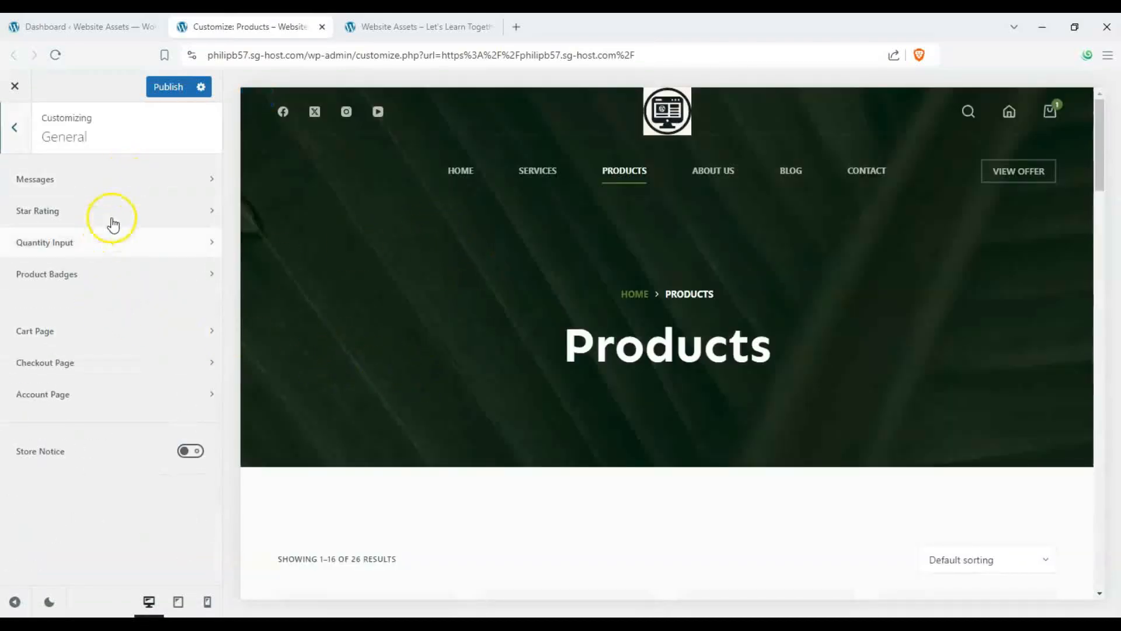
- Review the WooCommerce Messages colour settings against the product grid preview
left_click(181, 185)
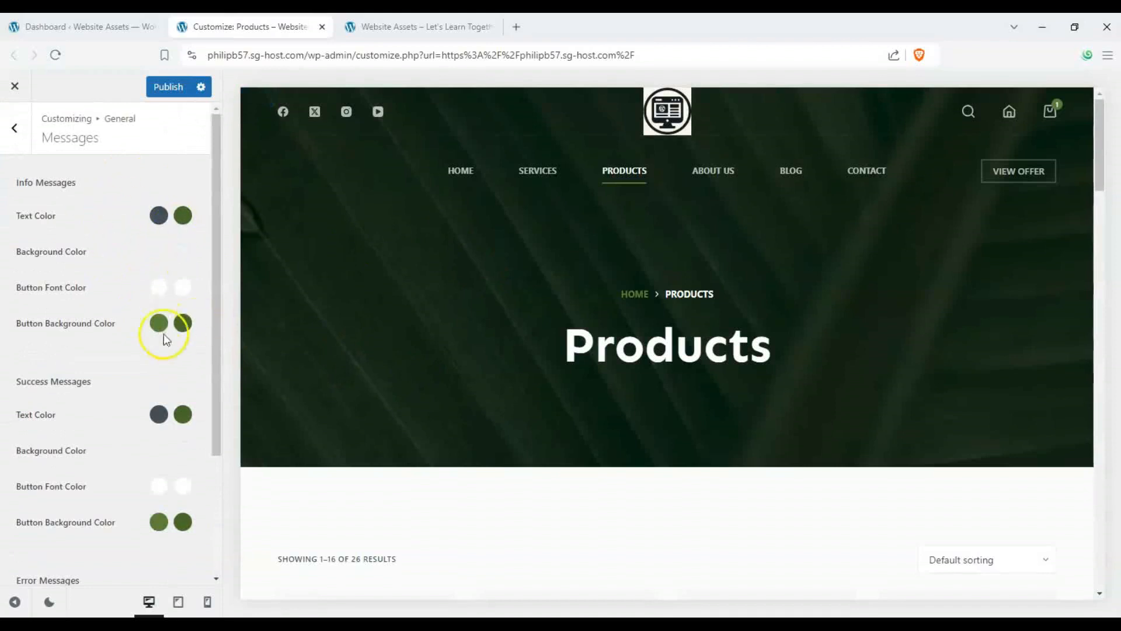
scroll(380, 400, "down", 5)
scroll(388, 358, "down", 4)
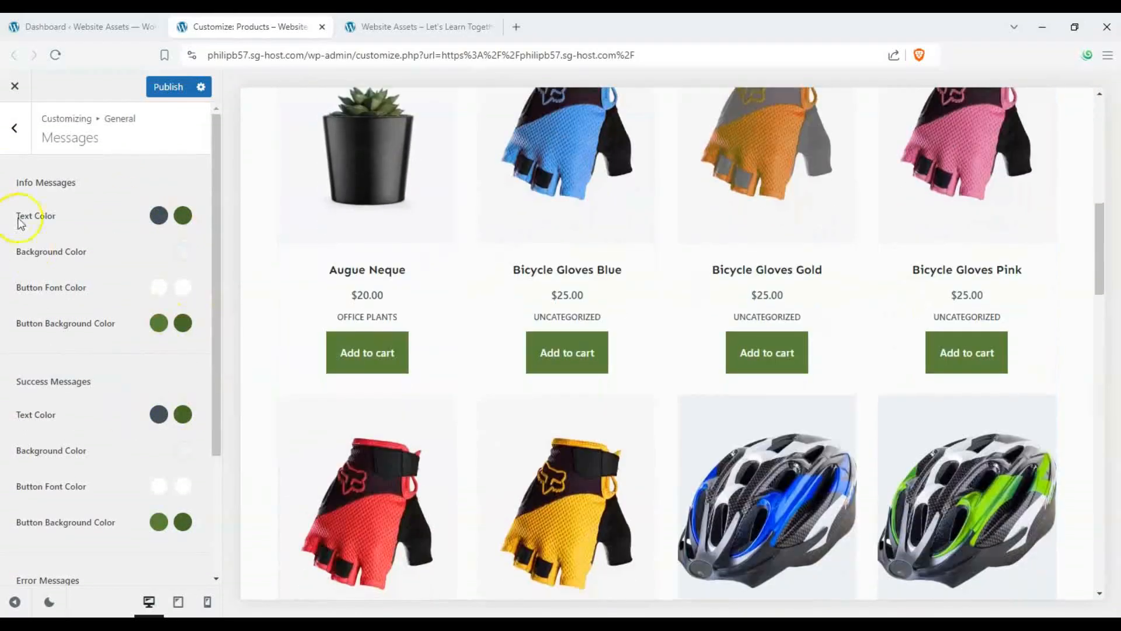
left_click(15, 128)
left_click(115, 183)
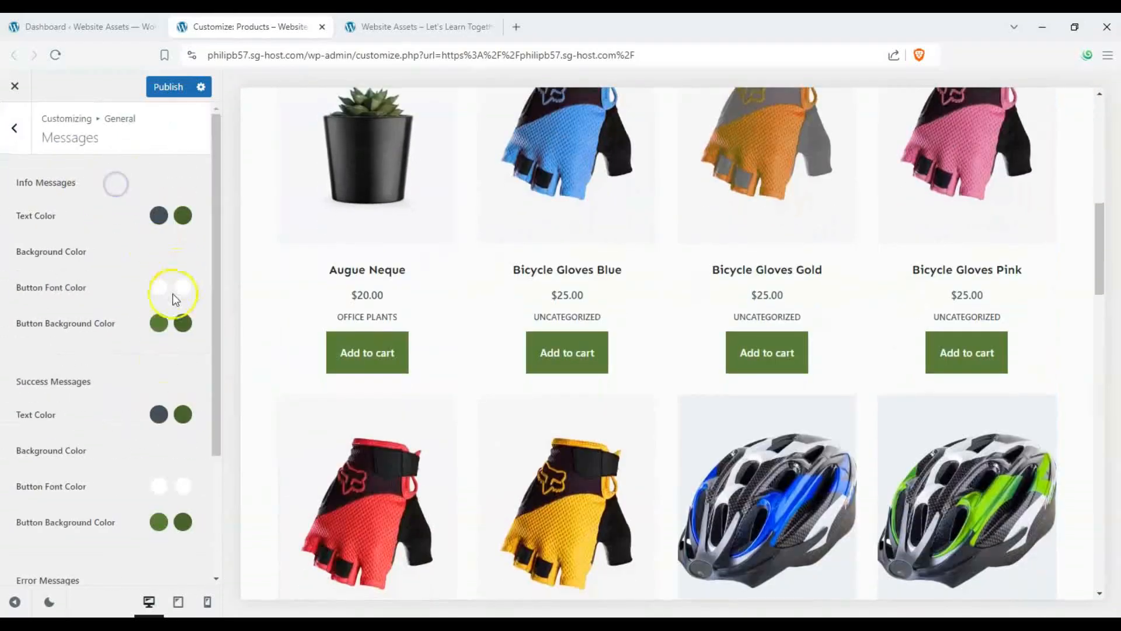
scroll(175, 299, "down", 3)
scroll(163, 371, "up", 3)
left_click(15, 128)
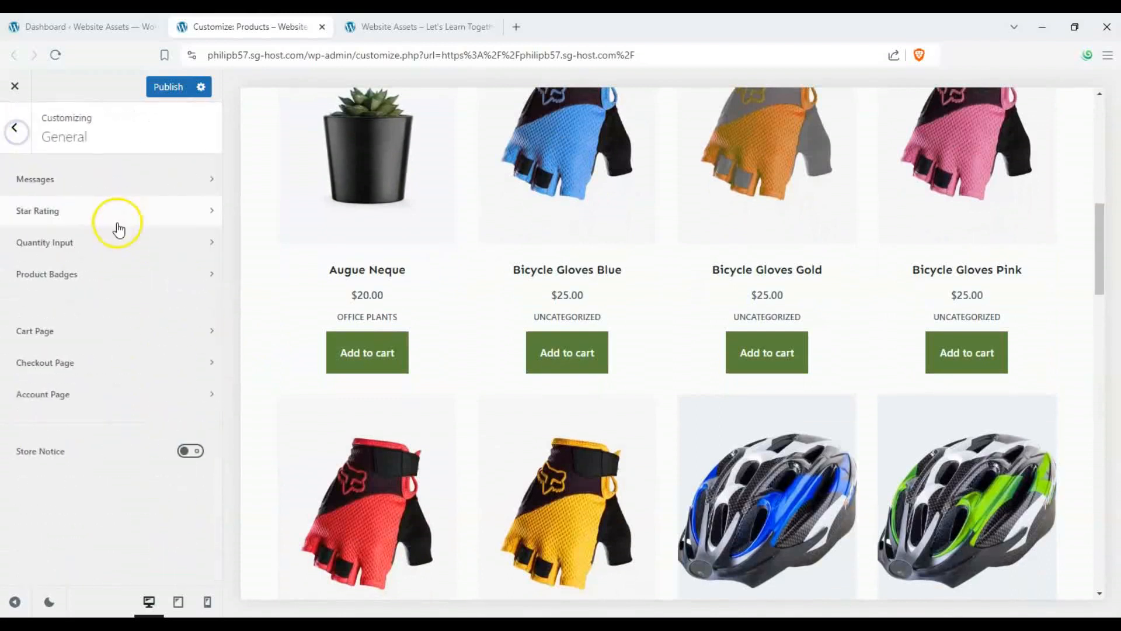
- Browse the Star Rating and Quantity Input settings, including the Quantity Input design options
left_click(118, 228)
scroll(400, 288, "up", 4)
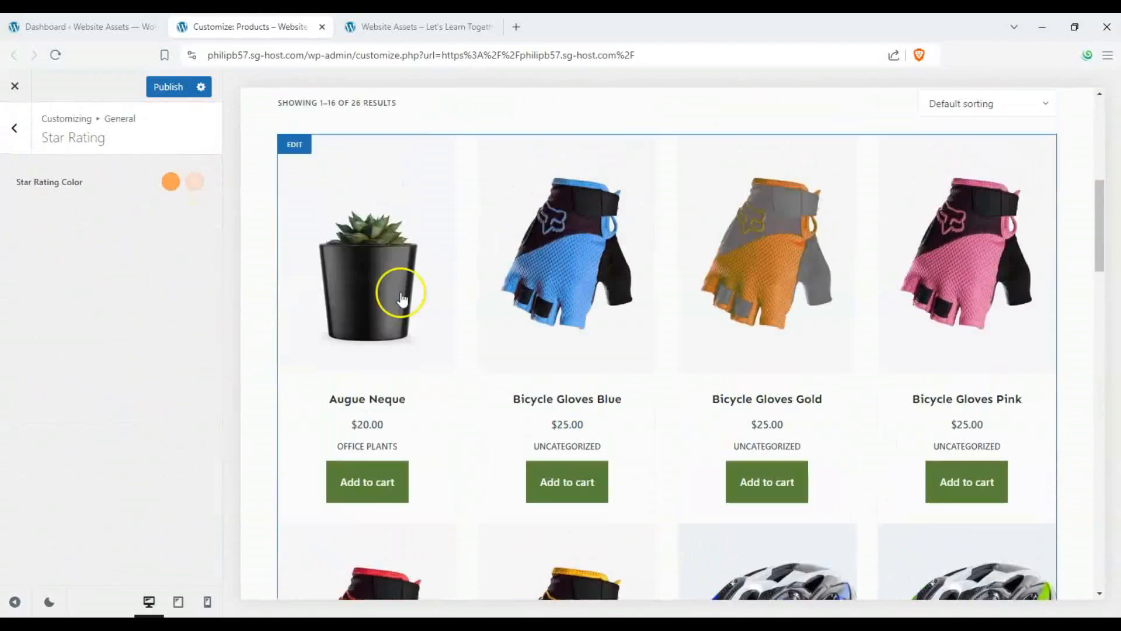
left_click(21, 140)
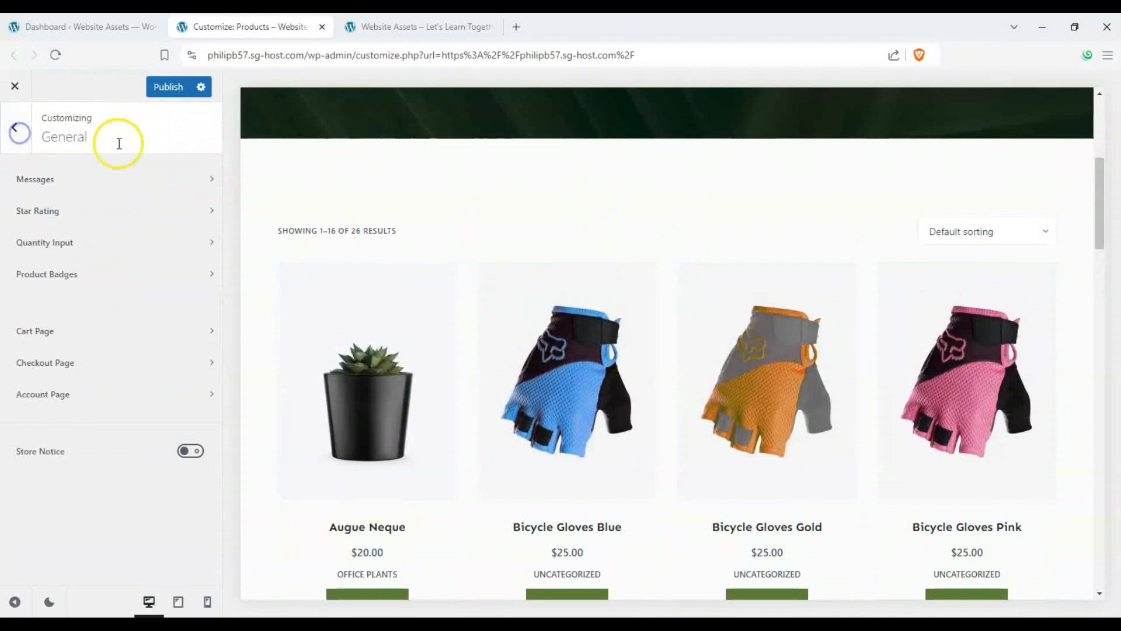
left_click(165, 249)
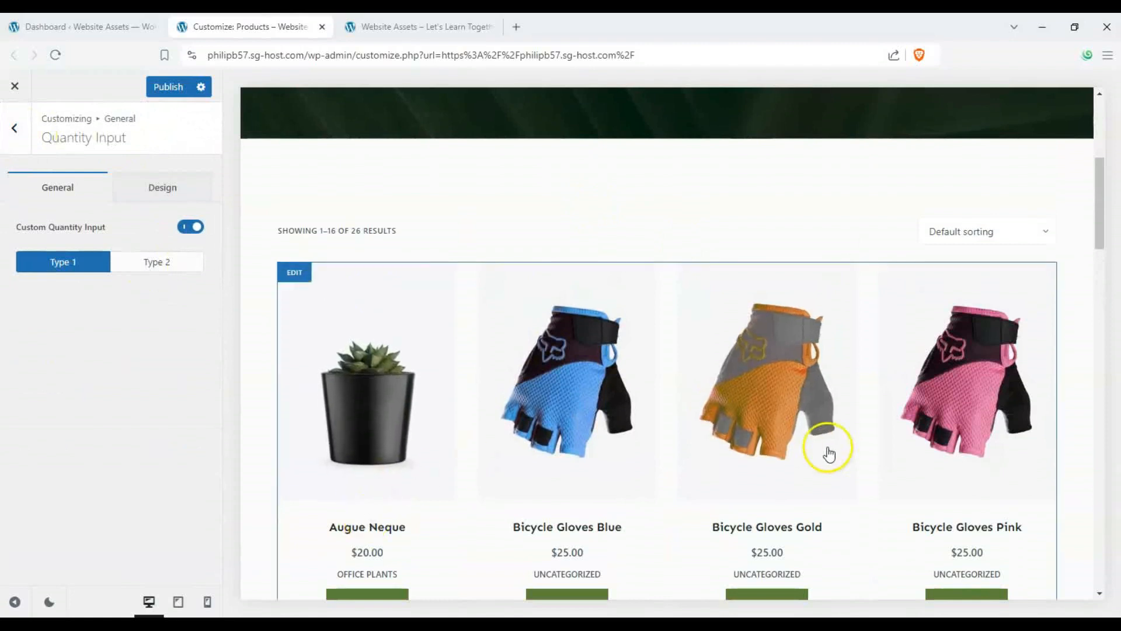
scroll(828, 453, "down", 5)
left_click(162, 188)
left_click(14, 128)
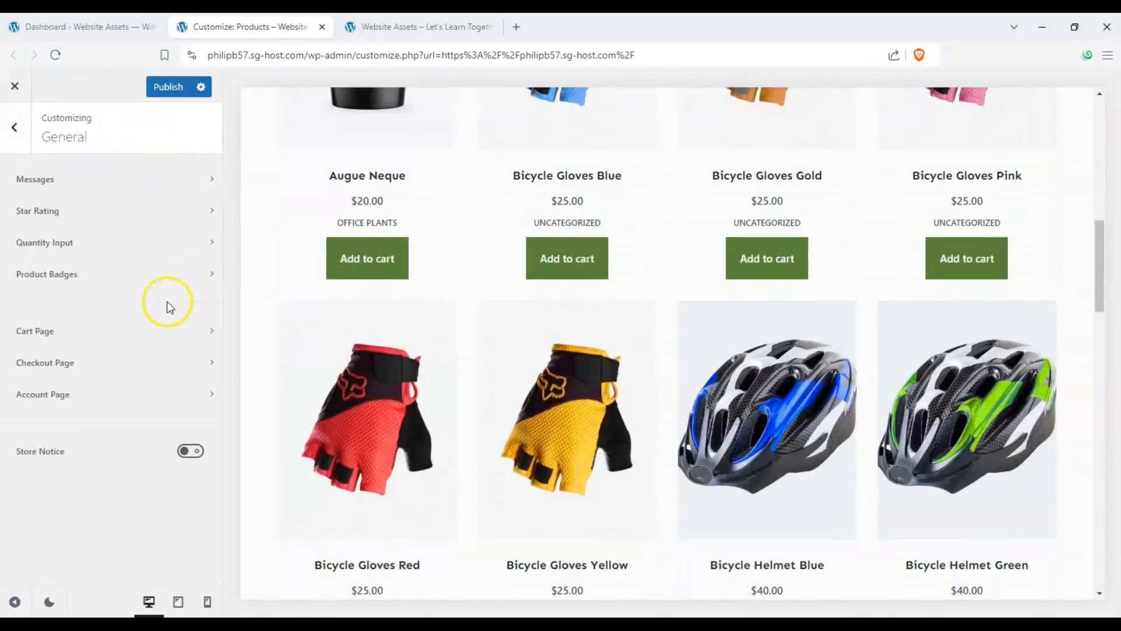
- In Product Badges, set Badge Shape to the first type and change the sale Badge Label to DEAL
left_click(171, 285)
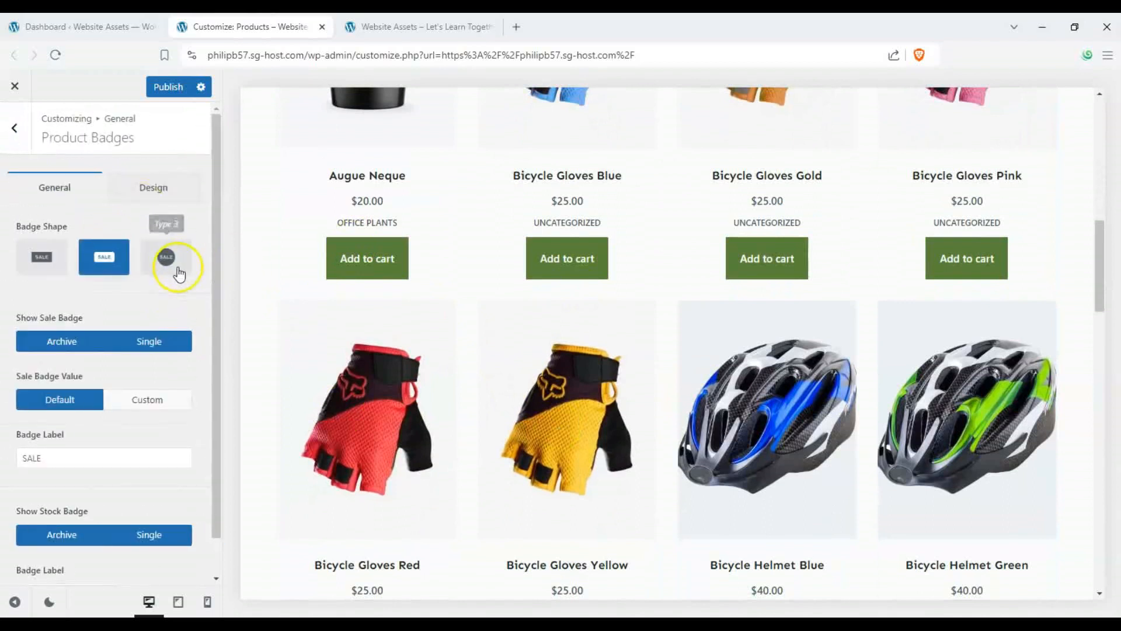
left_click(179, 272)
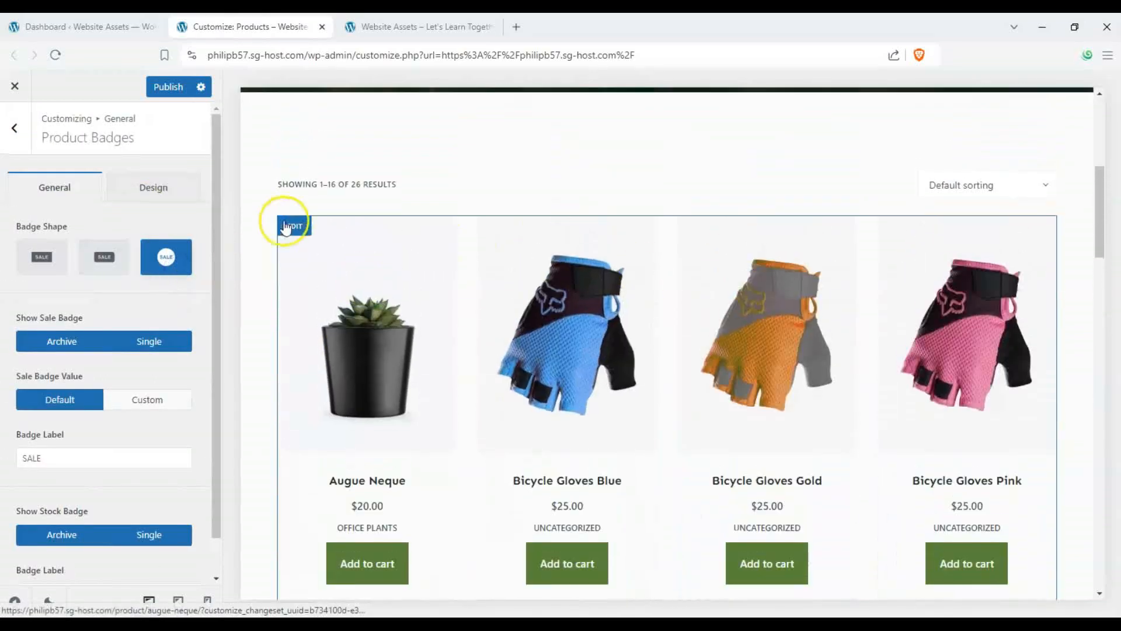
scroll(361, 273, "down", 5)
scroll(362, 273, "down", 5)
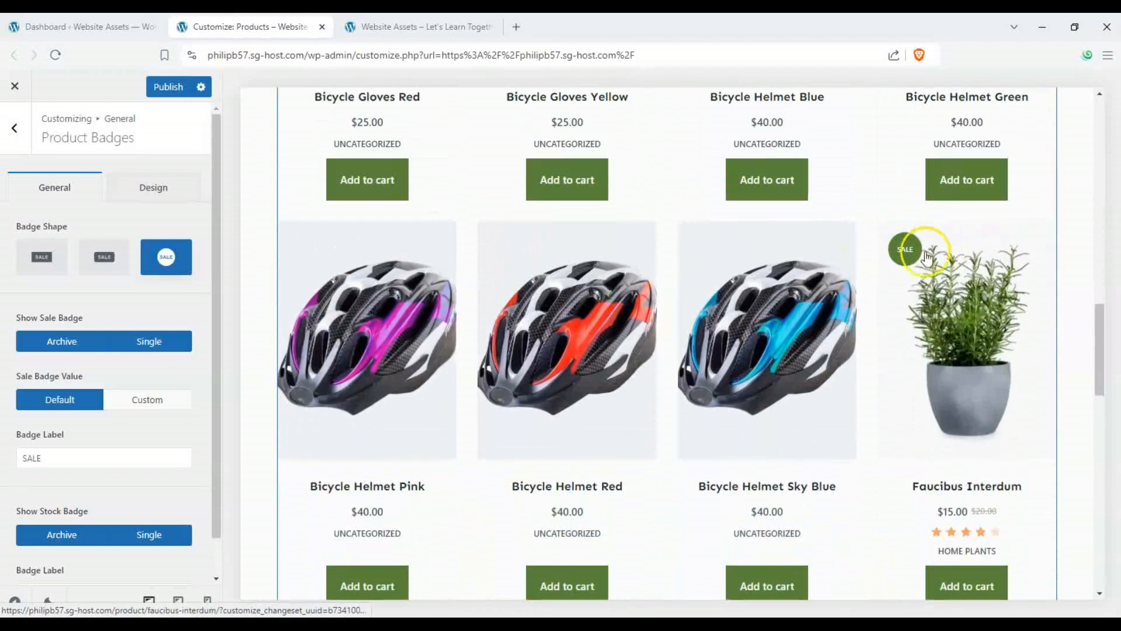
left_click(63, 263)
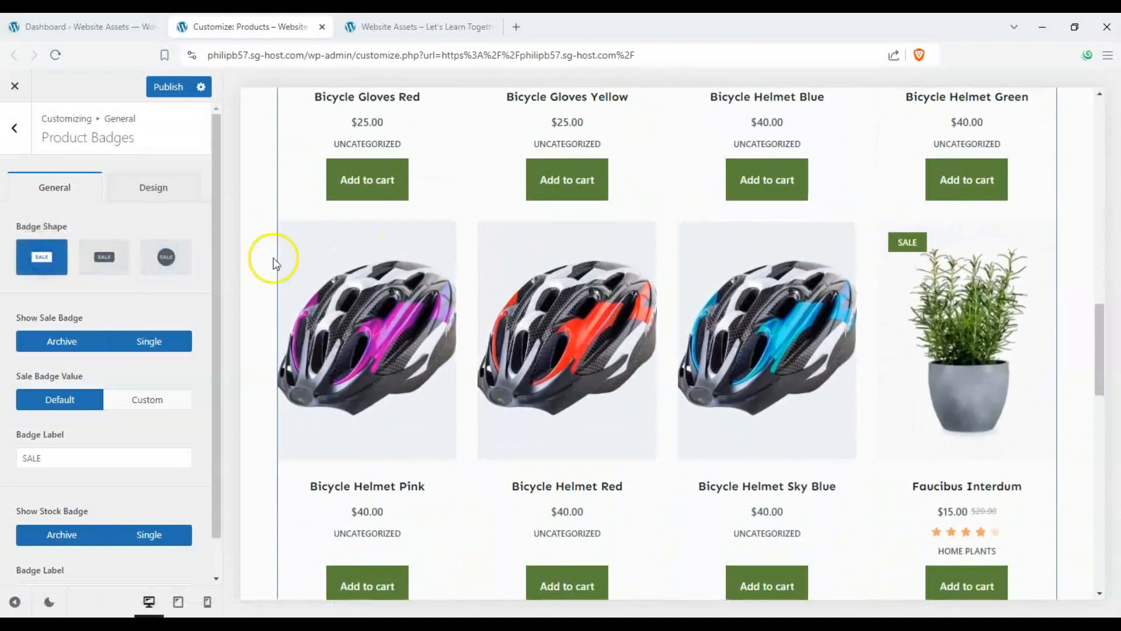
left_click(110, 258)
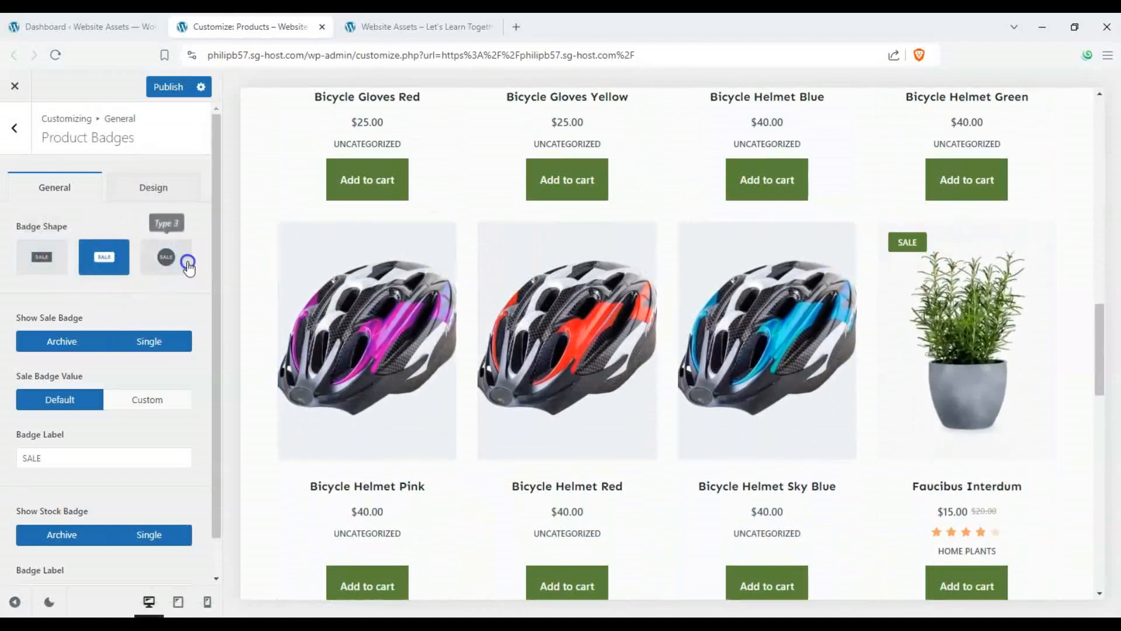
left_click(176, 257)
left_click(38, 259)
scroll(117, 292, "down", 1)
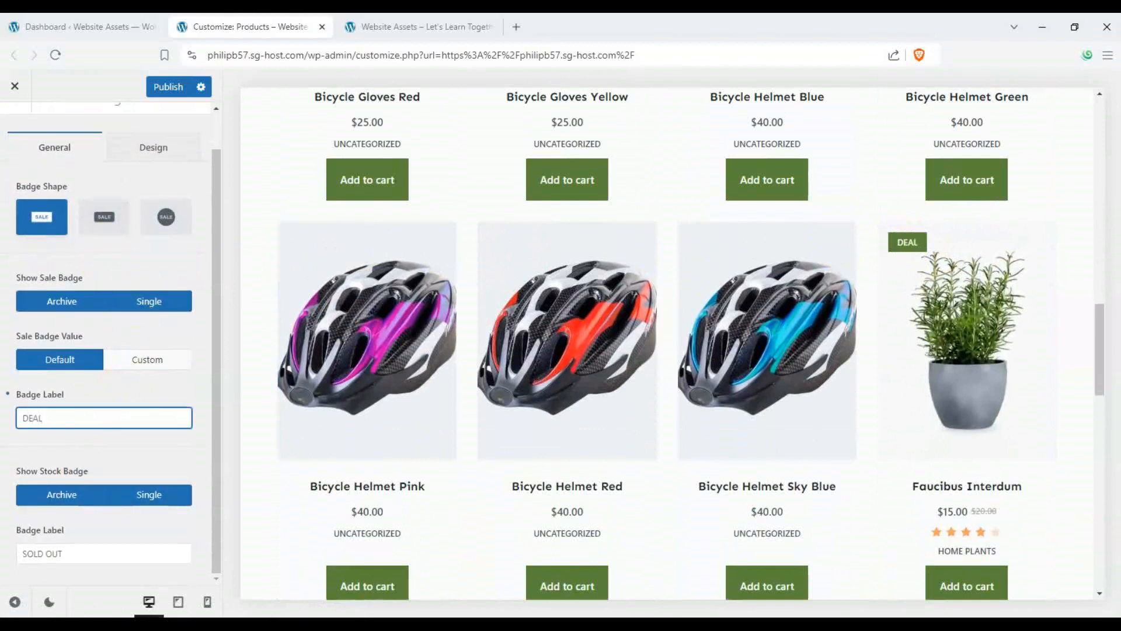
- Change the Sale Badge colour in the badge design options to a mustard yellow shade
left_click(169, 149)
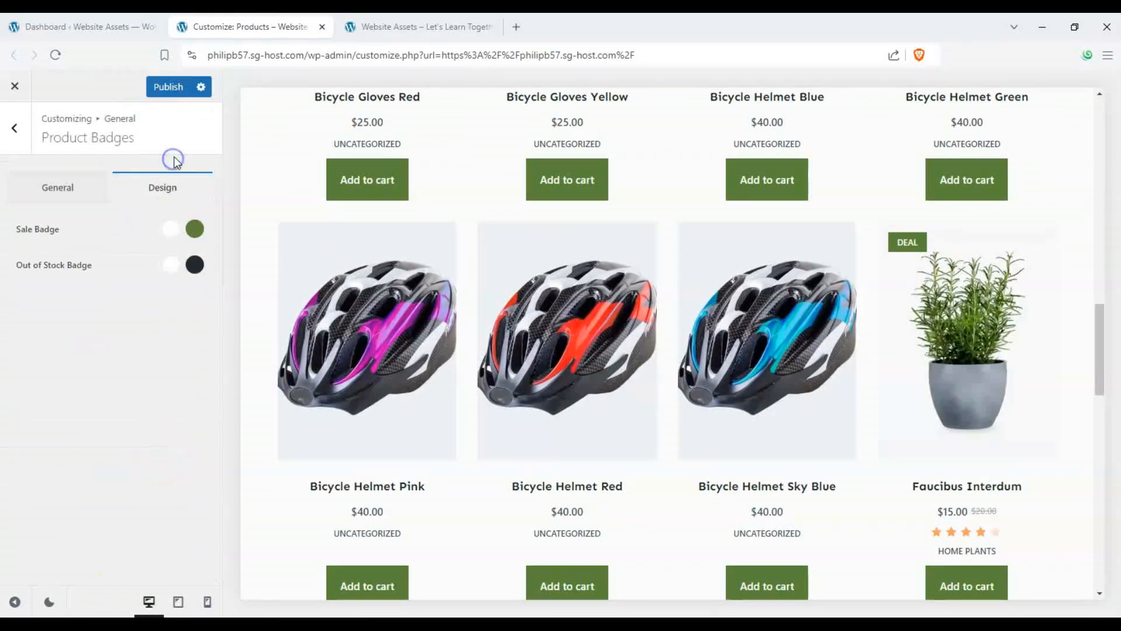
left_click(194, 228)
left_click(178, 290)
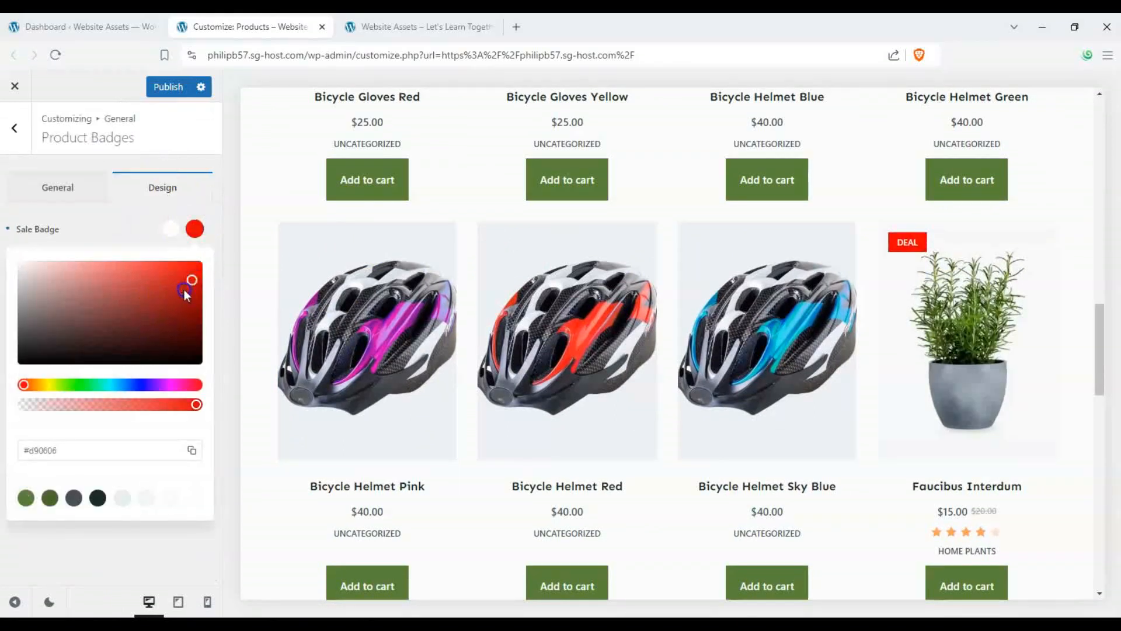
left_click_drag(87, 388, 50, 386)
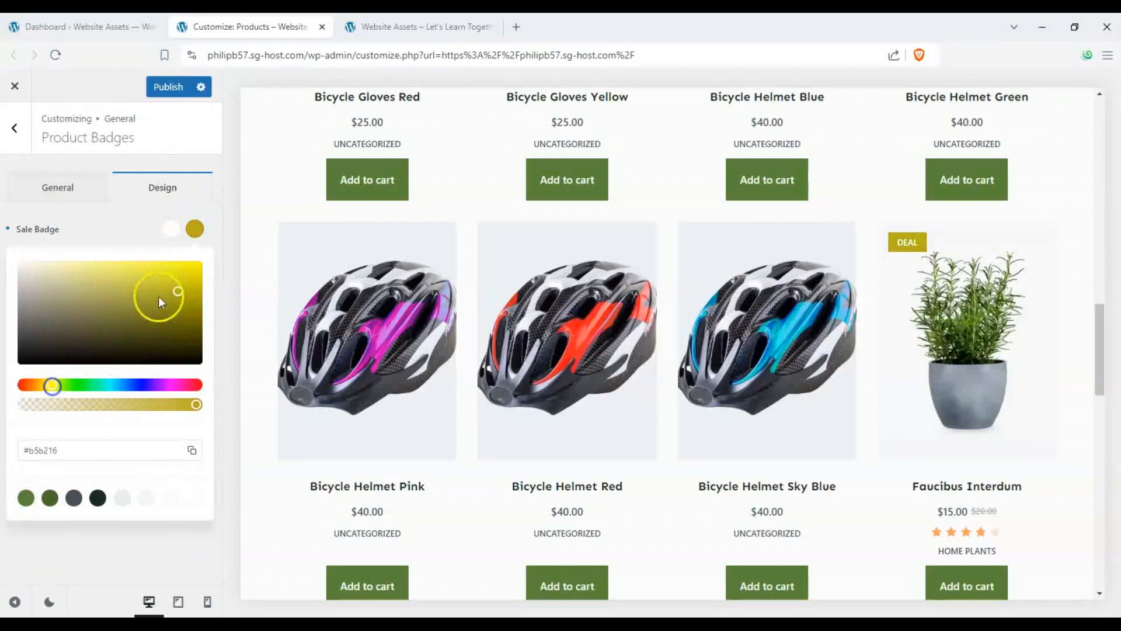
mouse_move(159, 296)
left_mouse_down()
mouse_move(125, 269)
mouse_move(158, 287)
left_mouse_up()
left_click(60, 170)
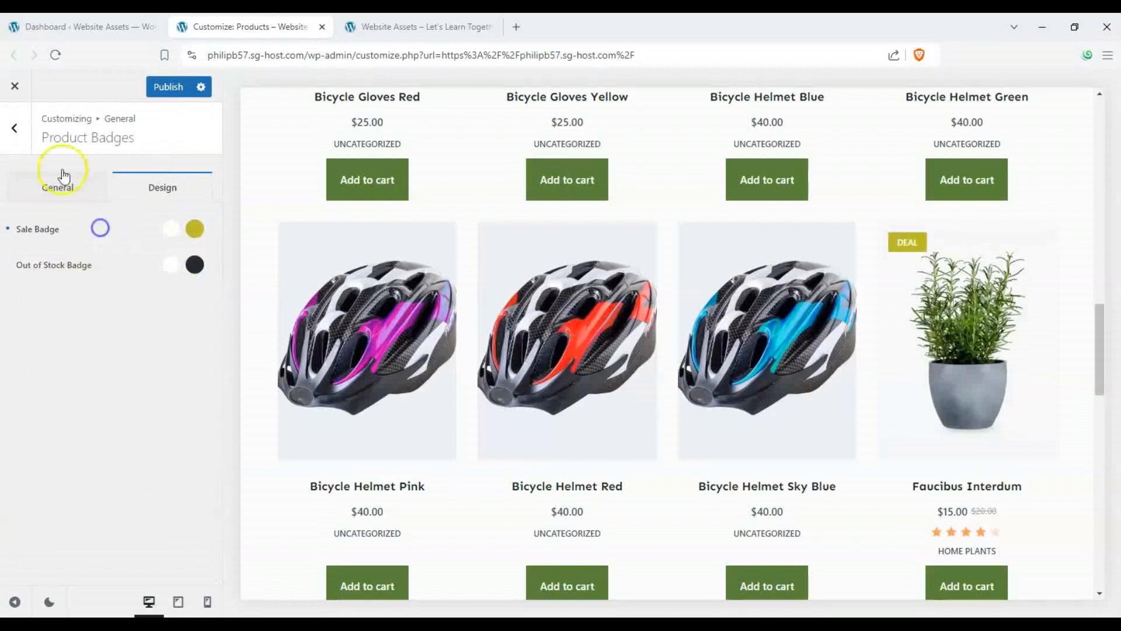
- Open the WooCommerce Product Archives settings and switch the shop card layout to Type 2
left_click(15, 128)
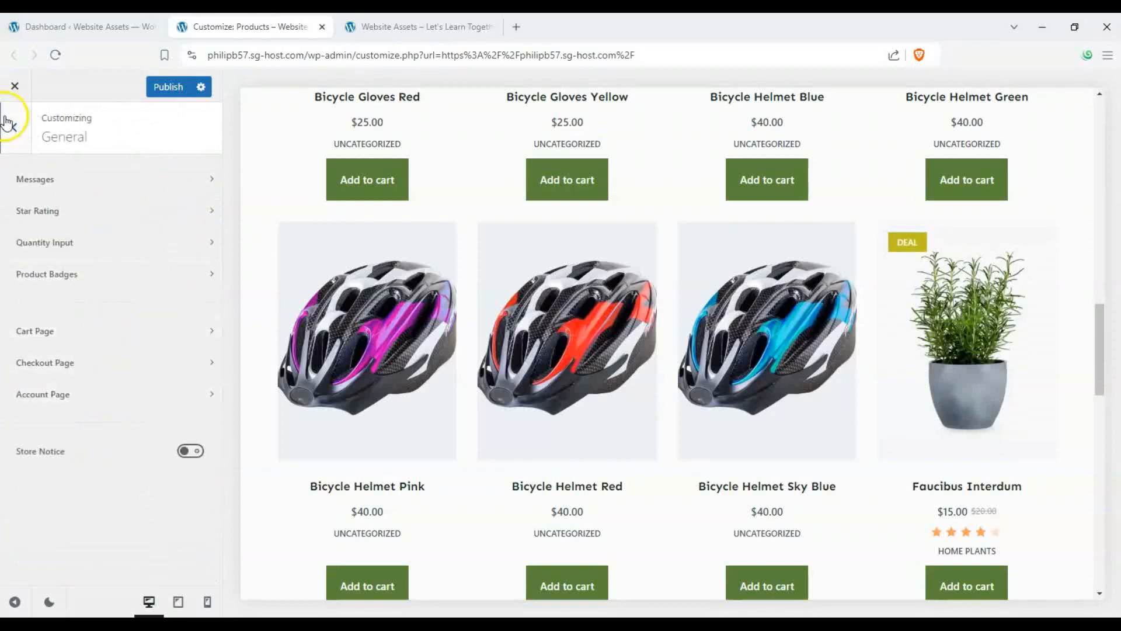
left_click(8, 124)
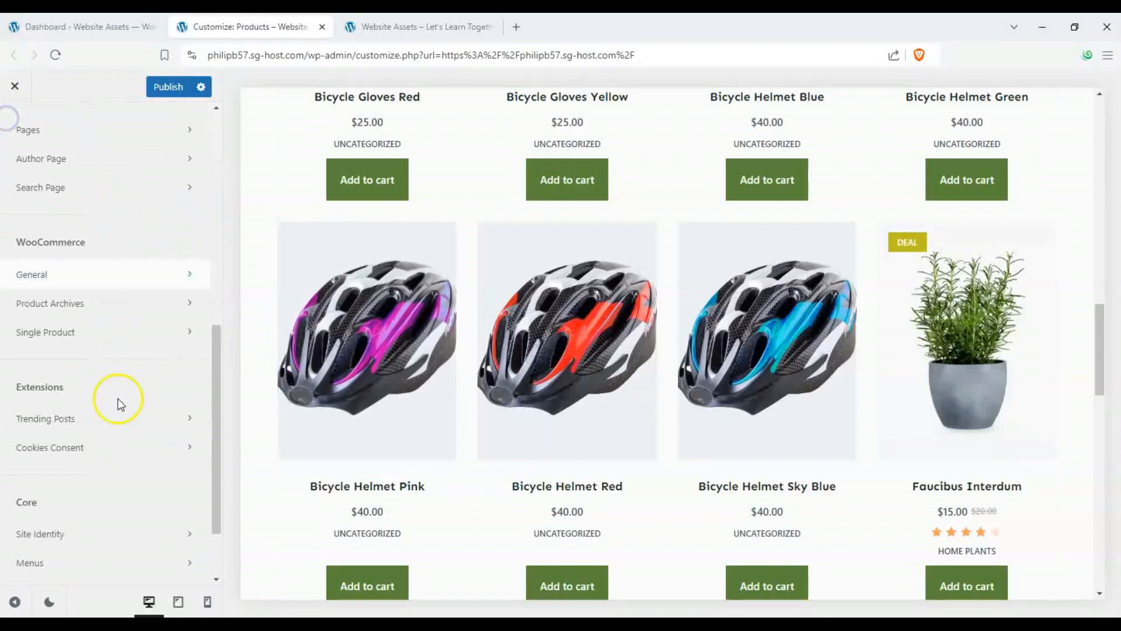
left_click(96, 301)
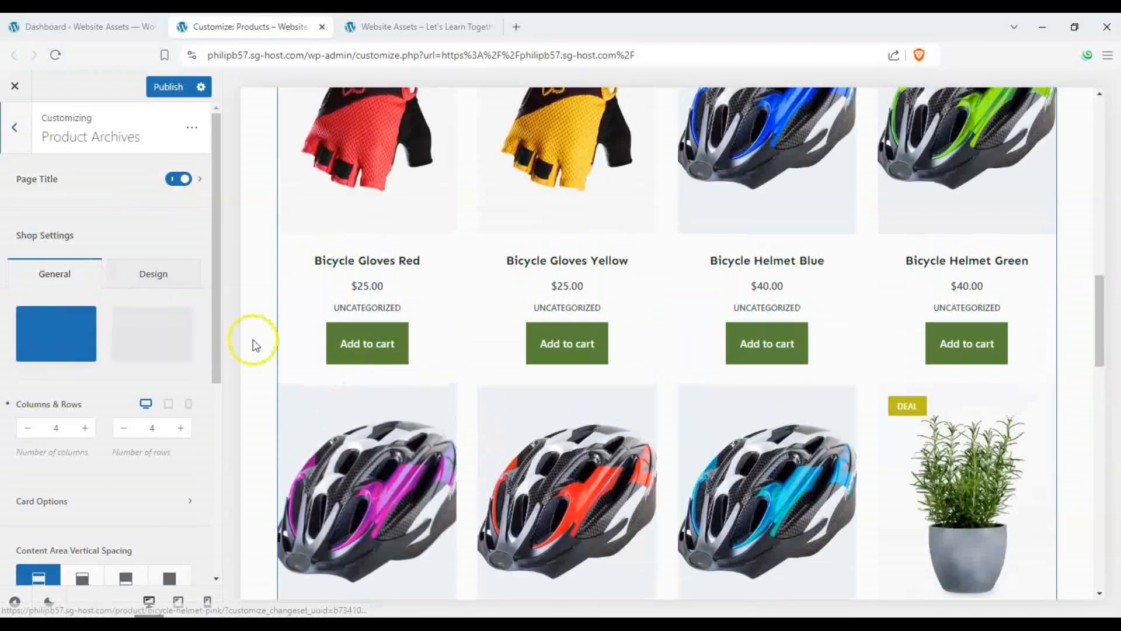
left_click(145, 321)
scroll(320, 338, "up", 8)
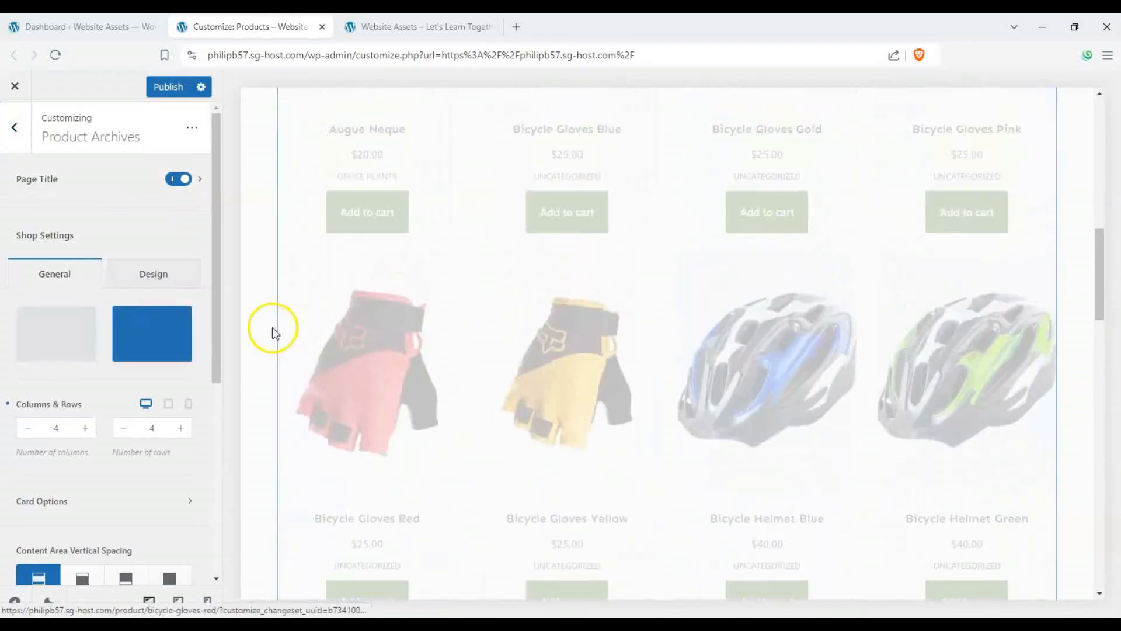
scroll(260, 334, "up", 5)
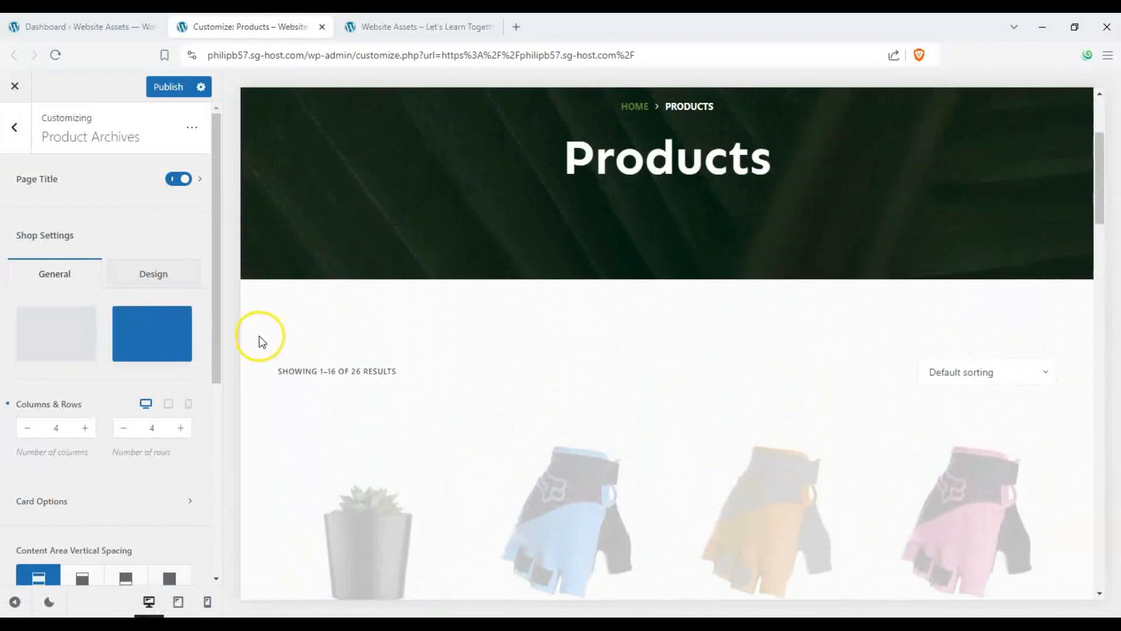
scroll(350, 362, "down", 3)
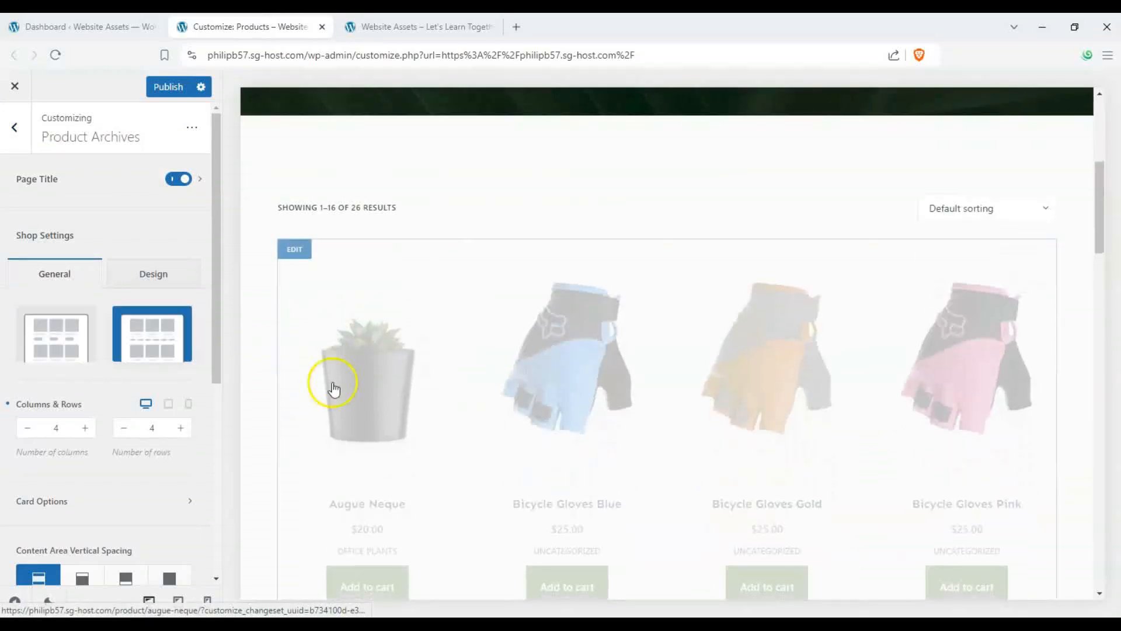
scroll(356, 380, "down", 2)
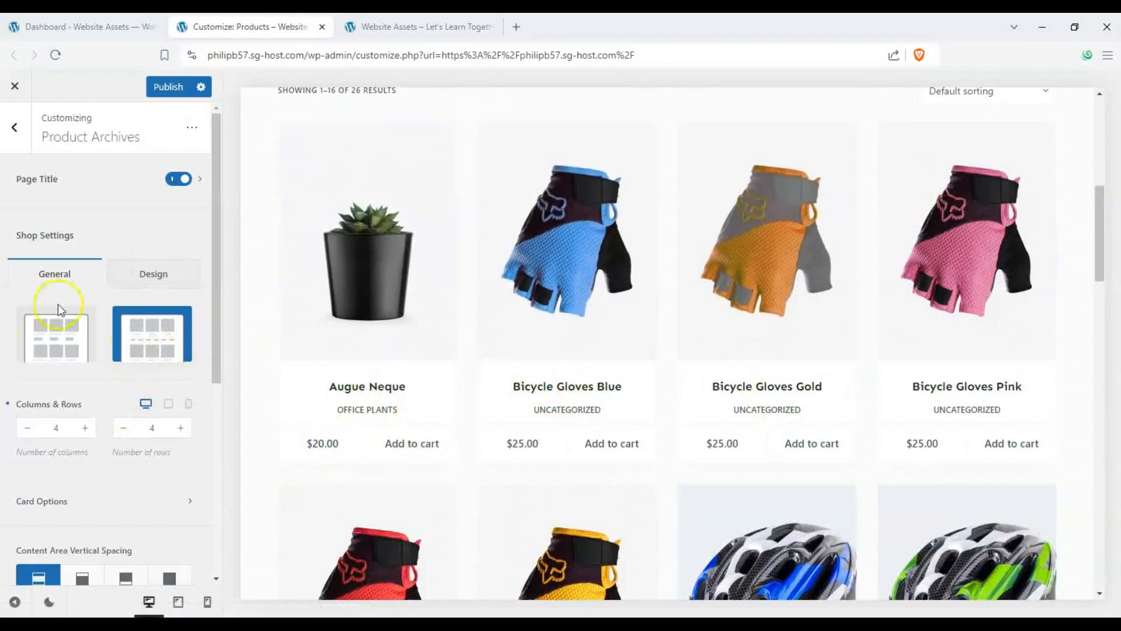
scroll(35, 327, "down", 1)
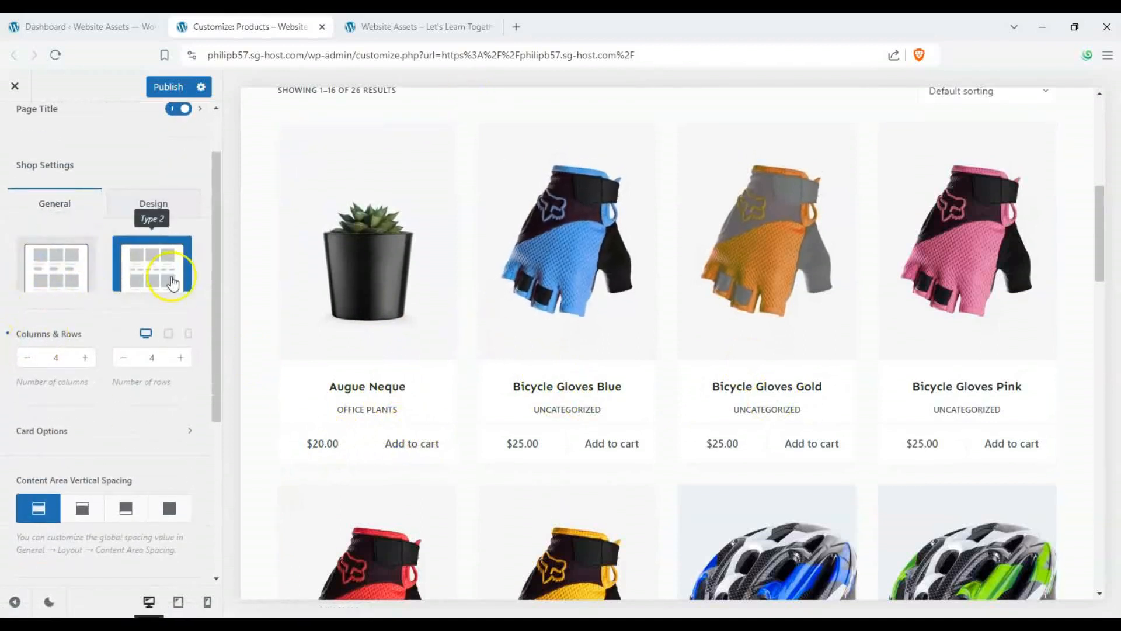
- Set the shop grid to 3 columns and 2 rows per page
left_click(27, 358)
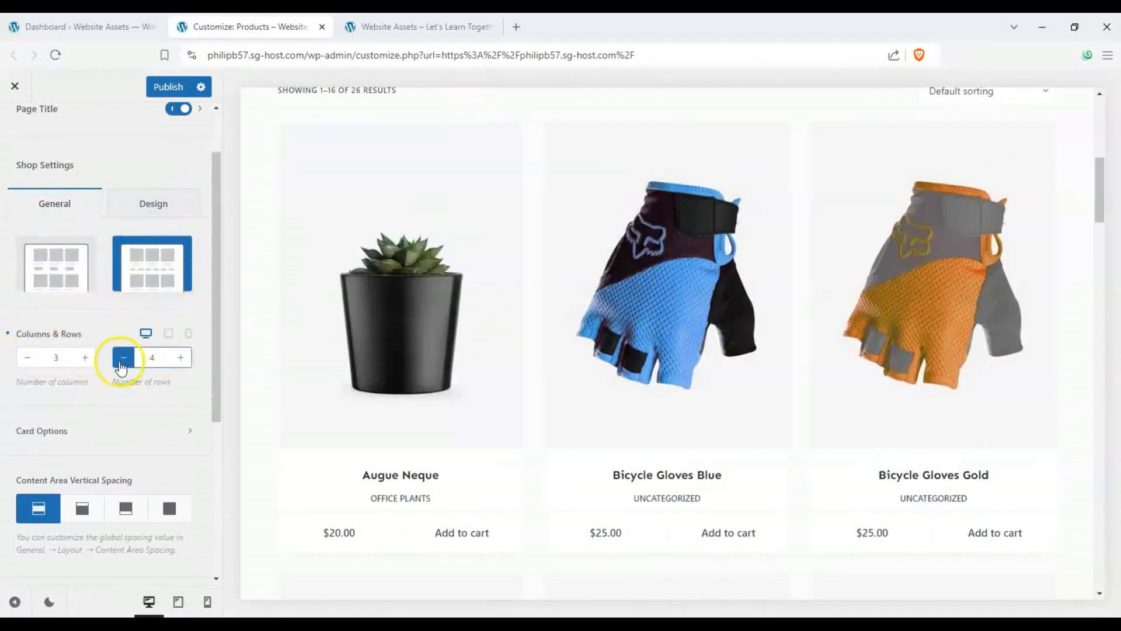
left_click(123, 358)
left_click(123, 358)
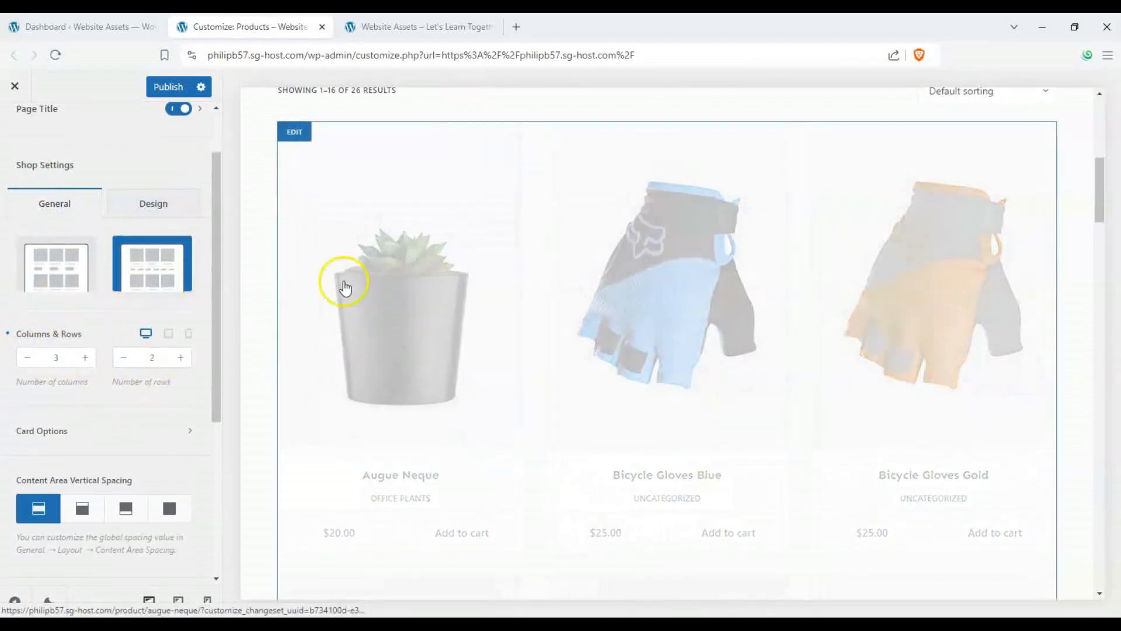
scroll(462, 421, "down", 10)
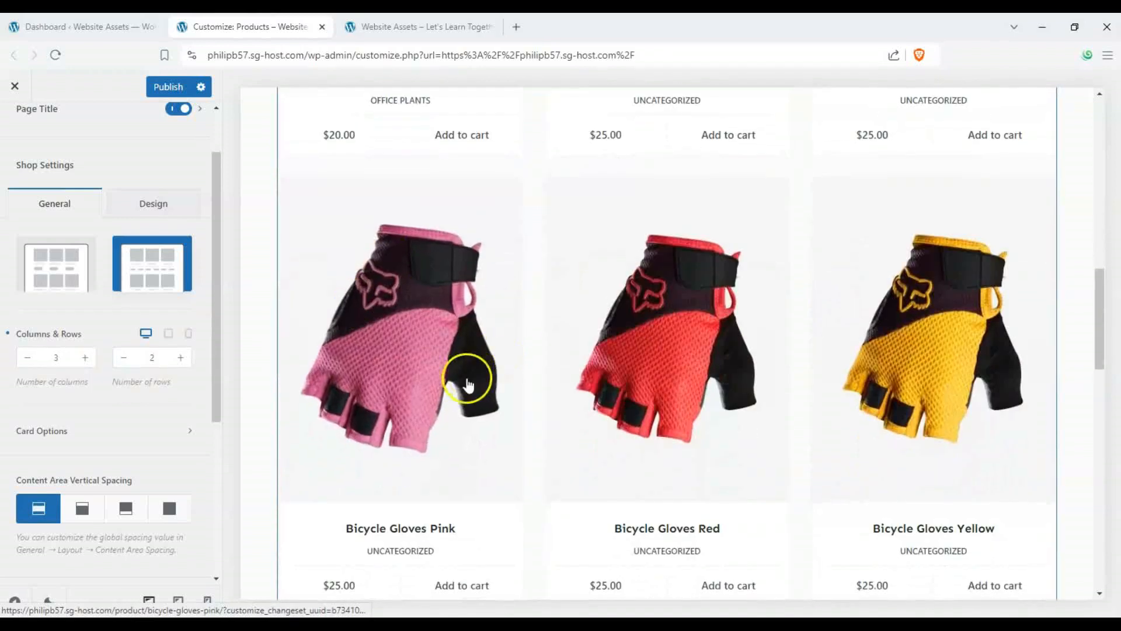
scroll(406, 320, "down", 10)
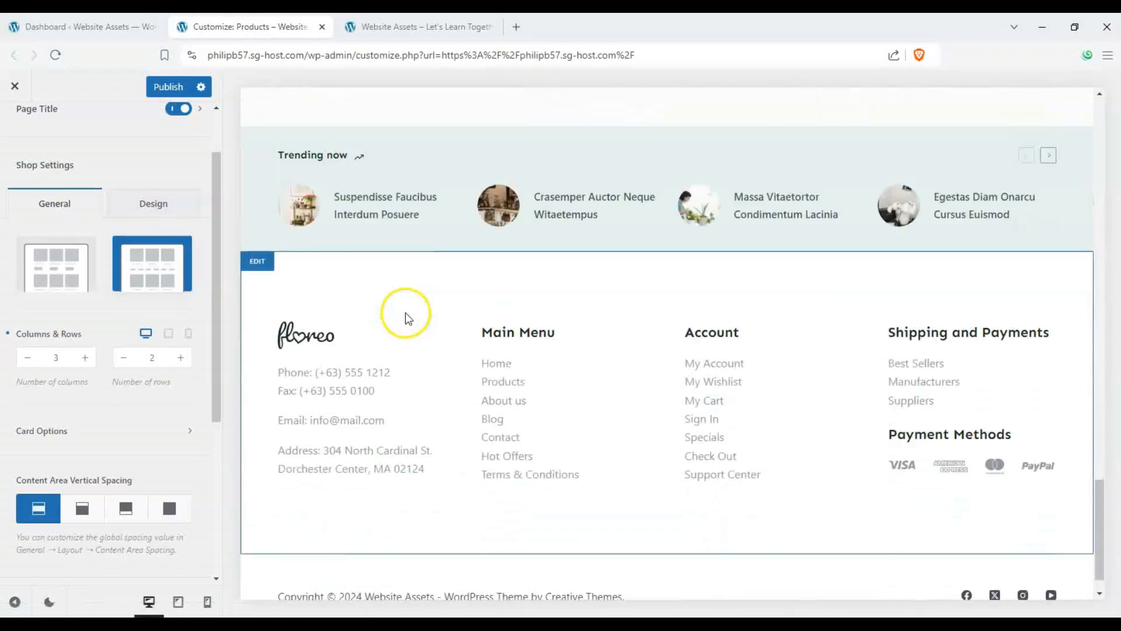
scroll(405, 316, "up", 10)
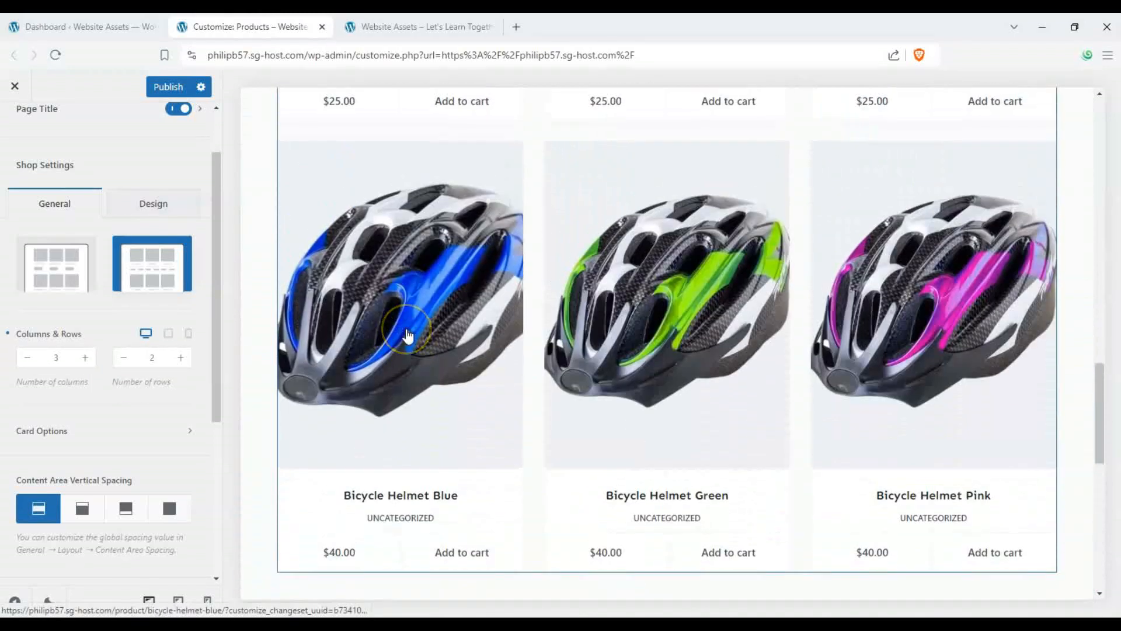
scroll(407, 333, "down", 3)
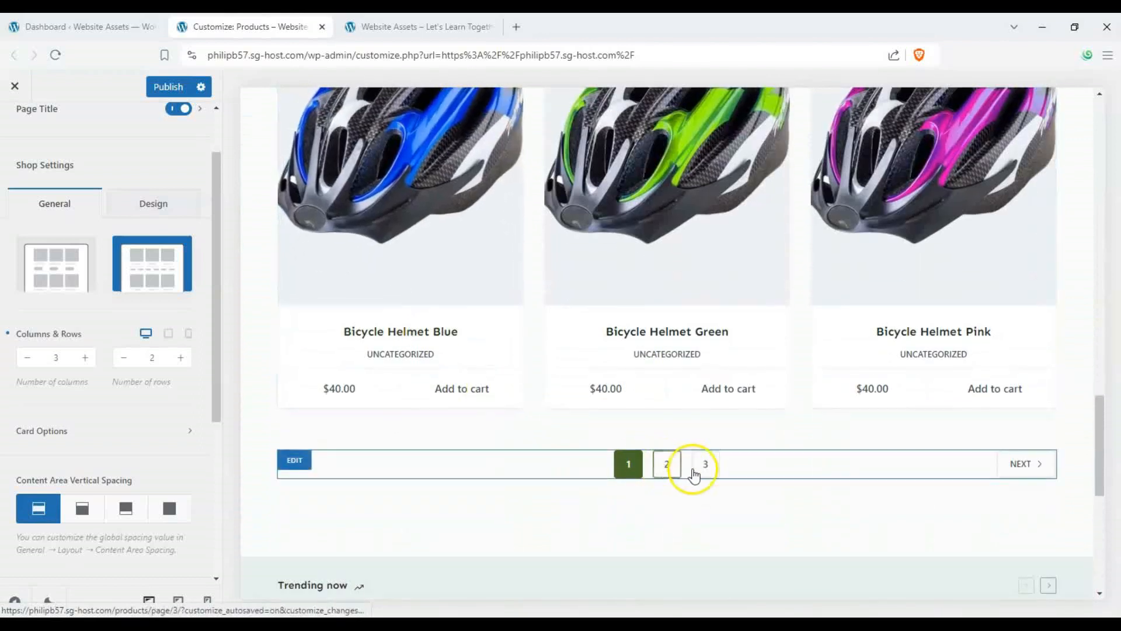
- On page 2 of the shop, open Card Options and show only the product image and title on cards
left_click(668, 464)
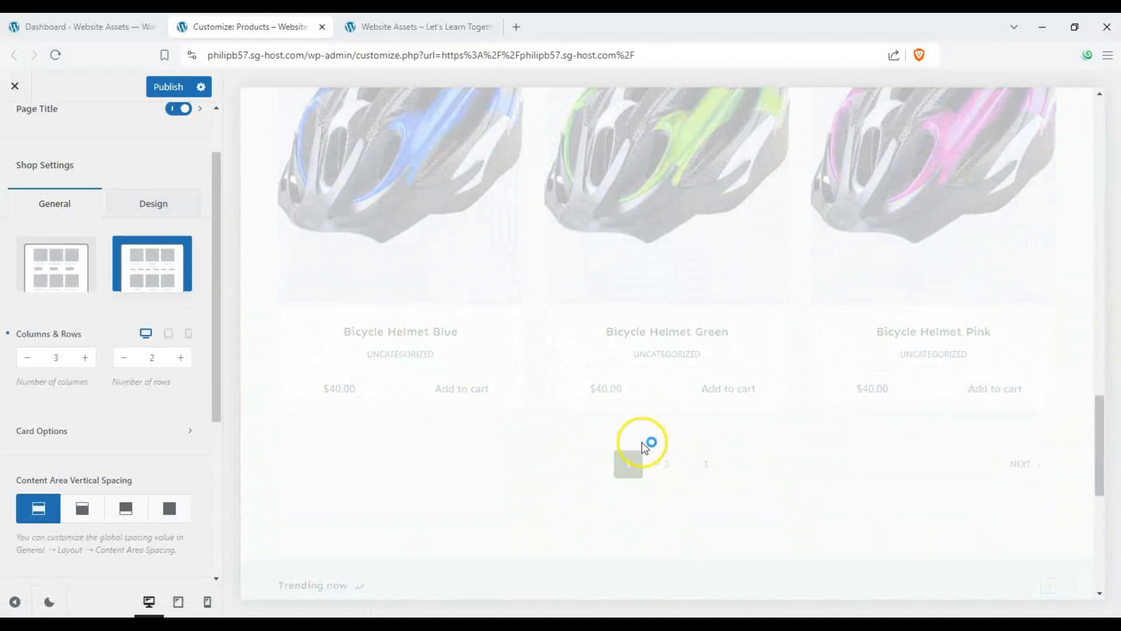
left_click(164, 368)
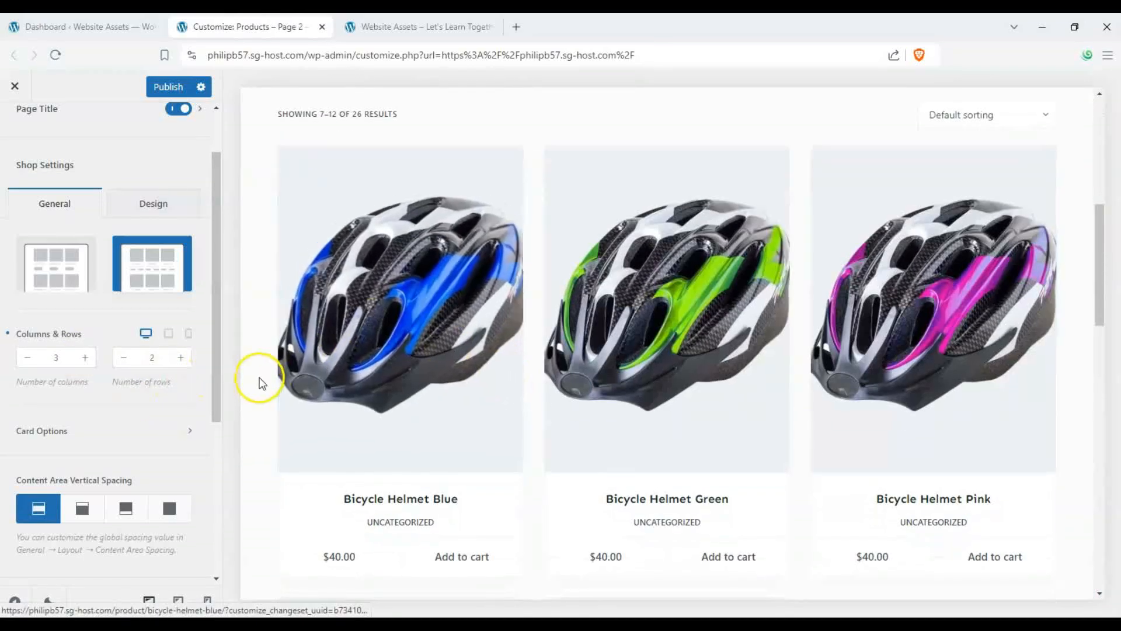
left_click_drag(214, 375, 212, 405)
left_click(181, 374)
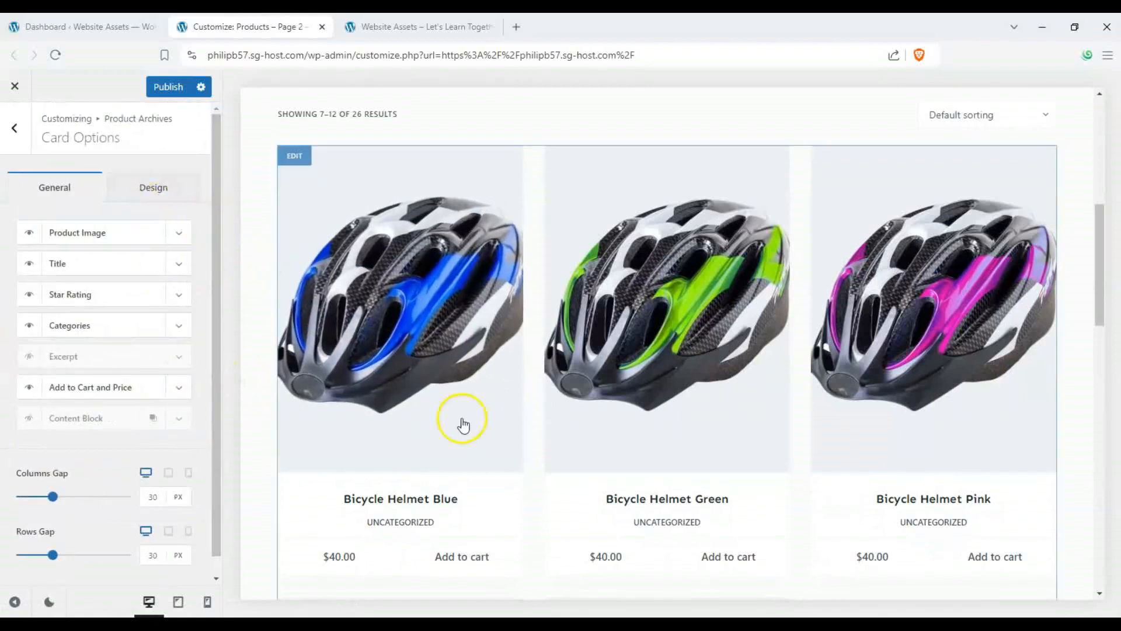
scroll(418, 430, "down", 2)
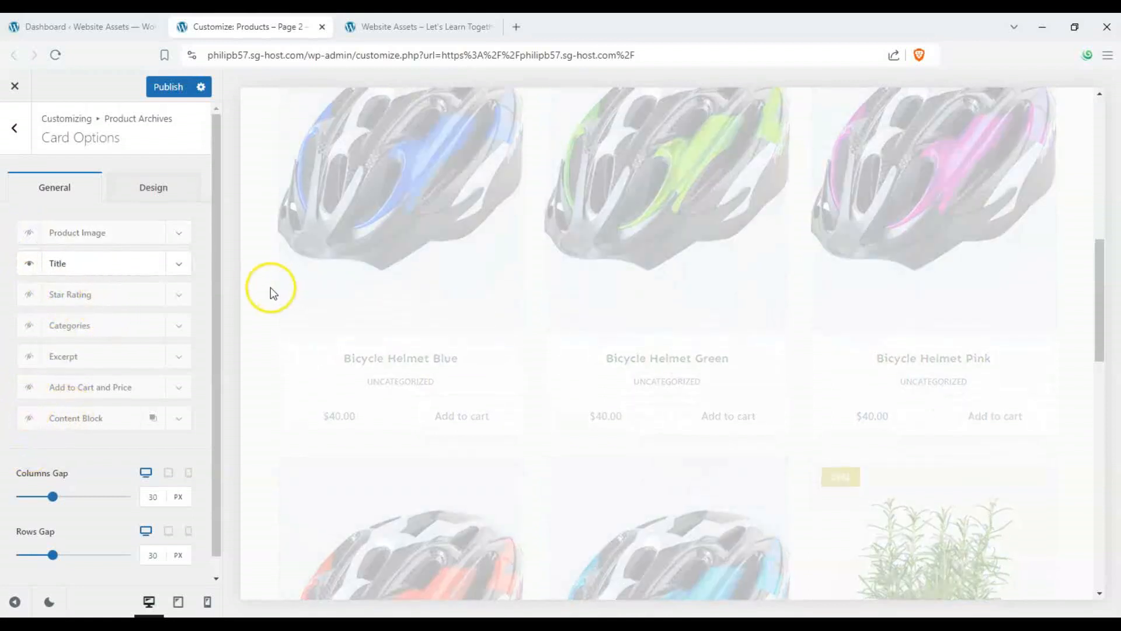
scroll(275, 296, "up", 5)
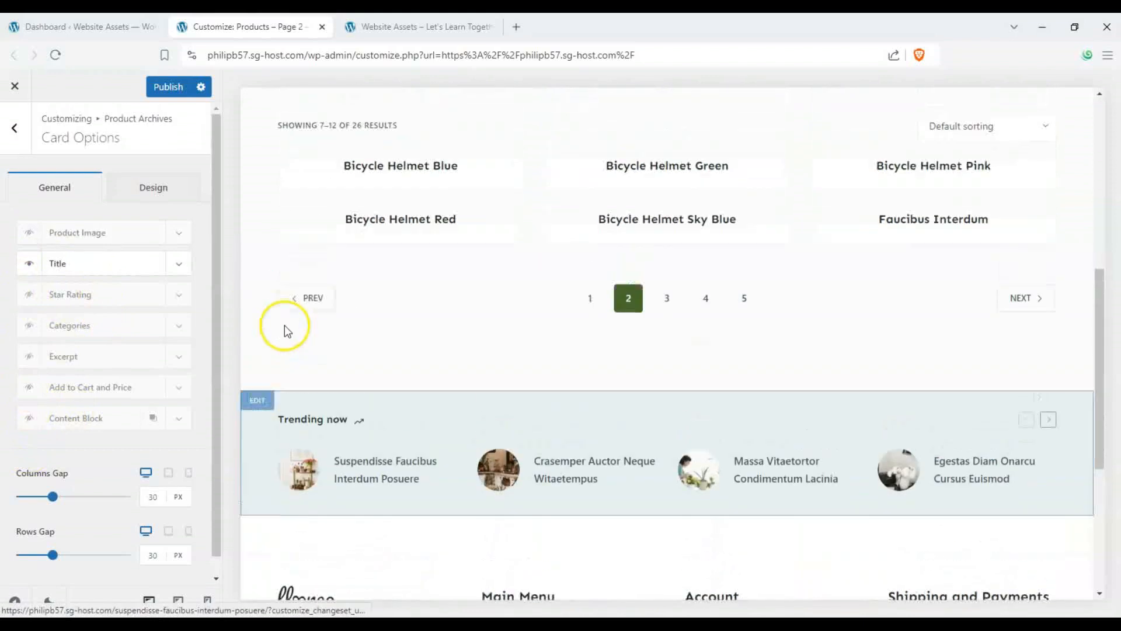
left_click(29, 233)
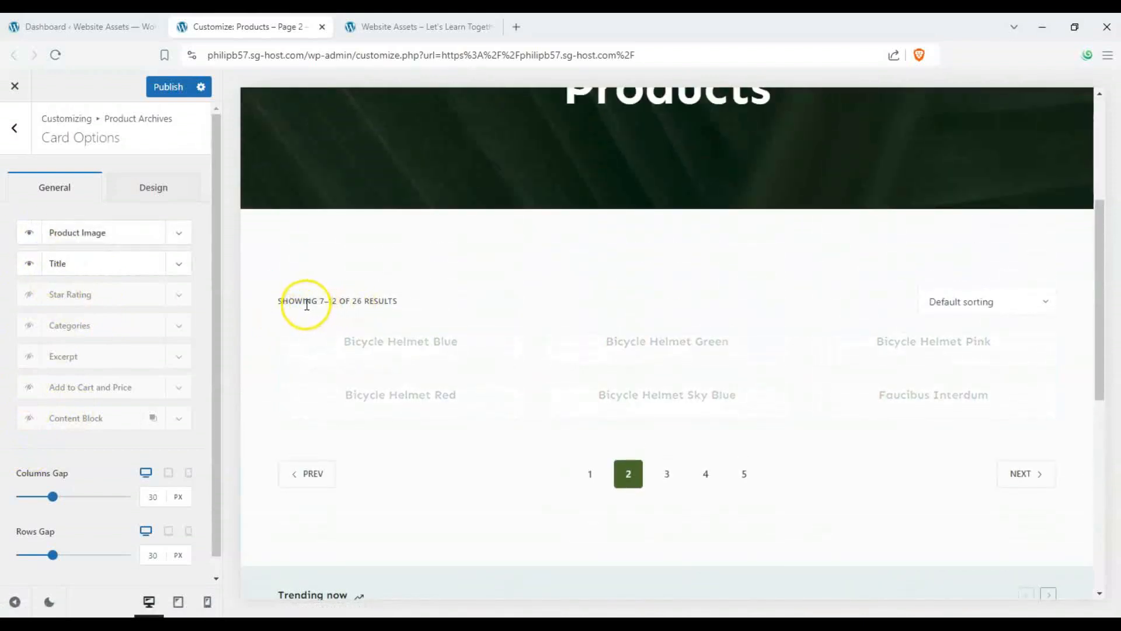
- Set the card Columns Gap to 100 px and the Rows Gap to 48 px
scroll(295, 313, "down", 4)
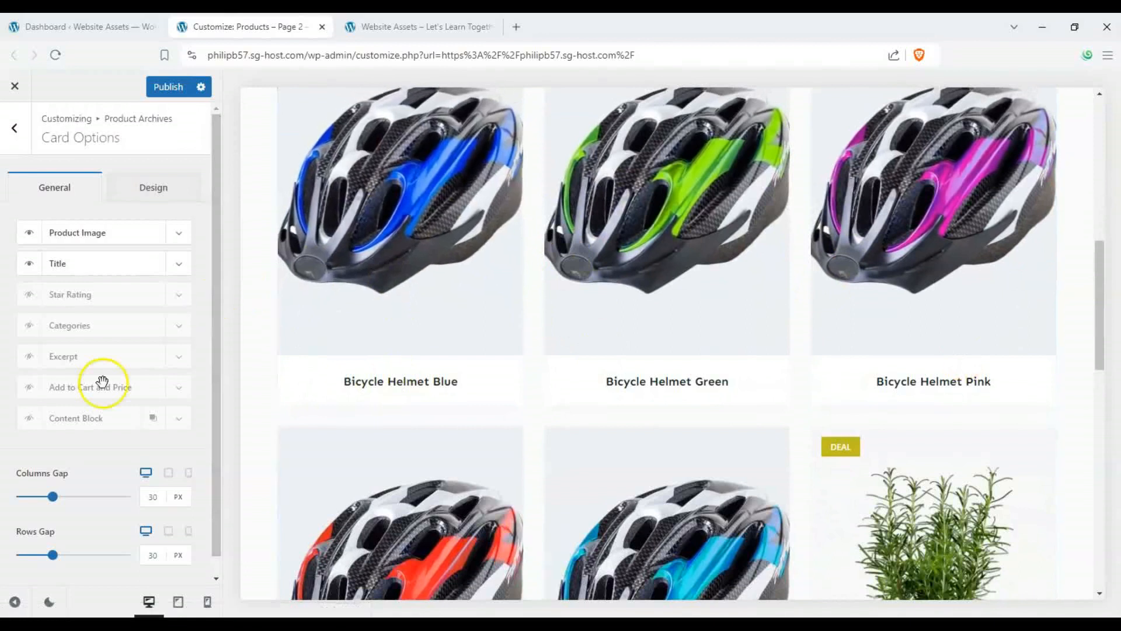
scroll(102, 382, "down", 1)
left_click_drag(52, 477, 125, 480)
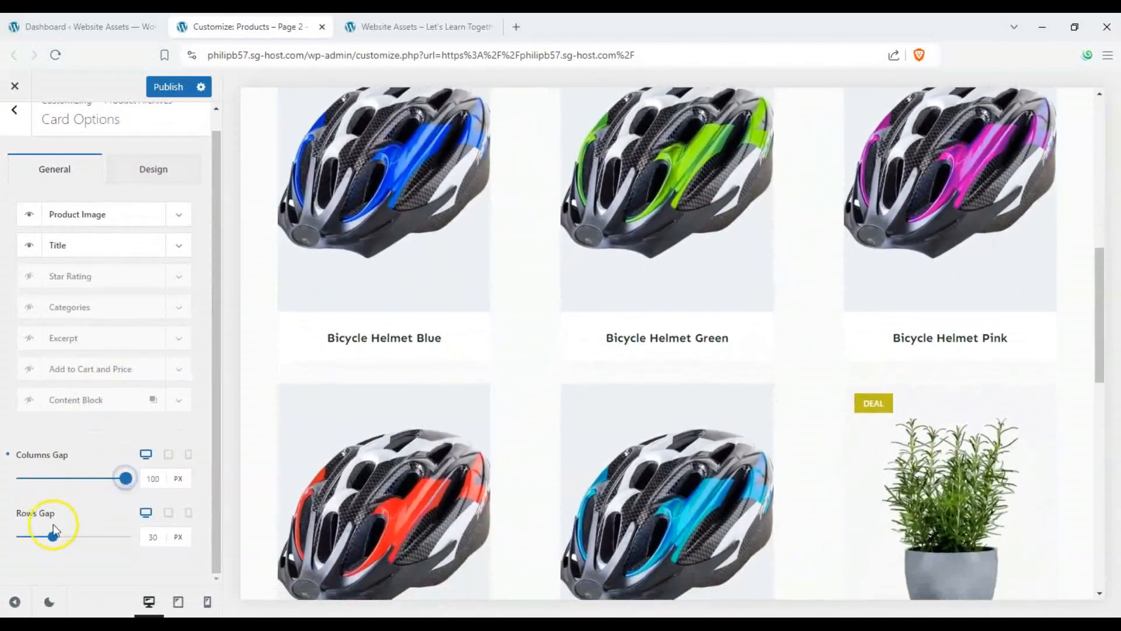
mouse_move(53, 532)
left_mouse_down()
mouse_move(83, 535)
mouse_move(54, 535)
mouse_move(71, 536)
left_mouse_up()
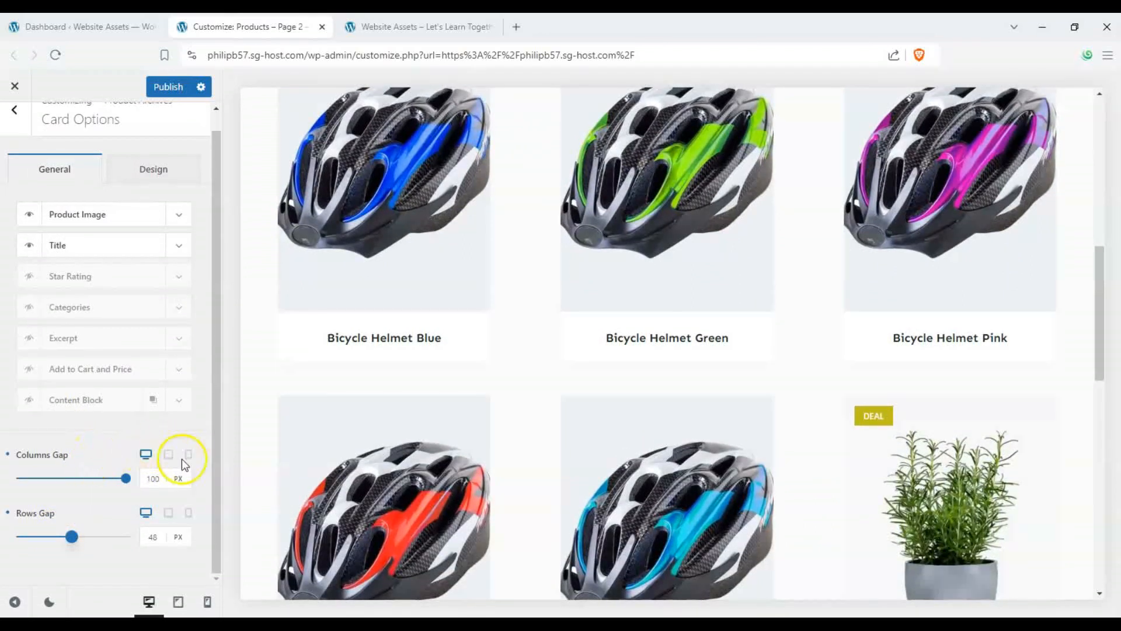
- Adjust the Rows Gap slider in the mobile preview, then return to the desktop preview
left_click(191, 456)
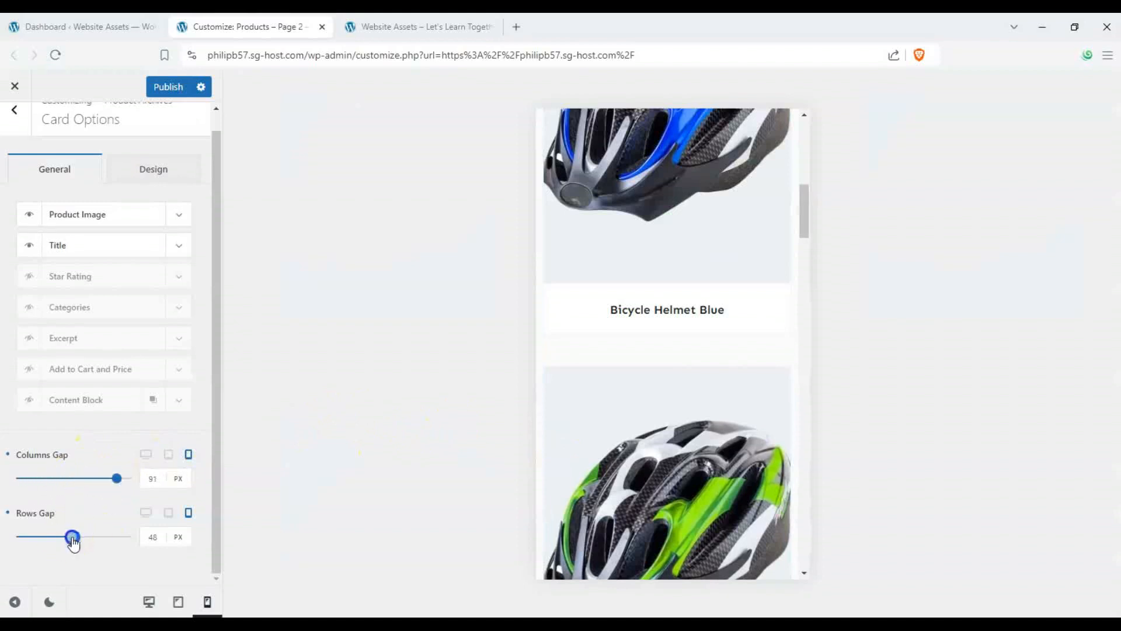
mouse_move(73, 542)
left_mouse_down()
mouse_move(117, 536)
mouse_move(88, 534)
left_mouse_up()
left_click(145, 454)
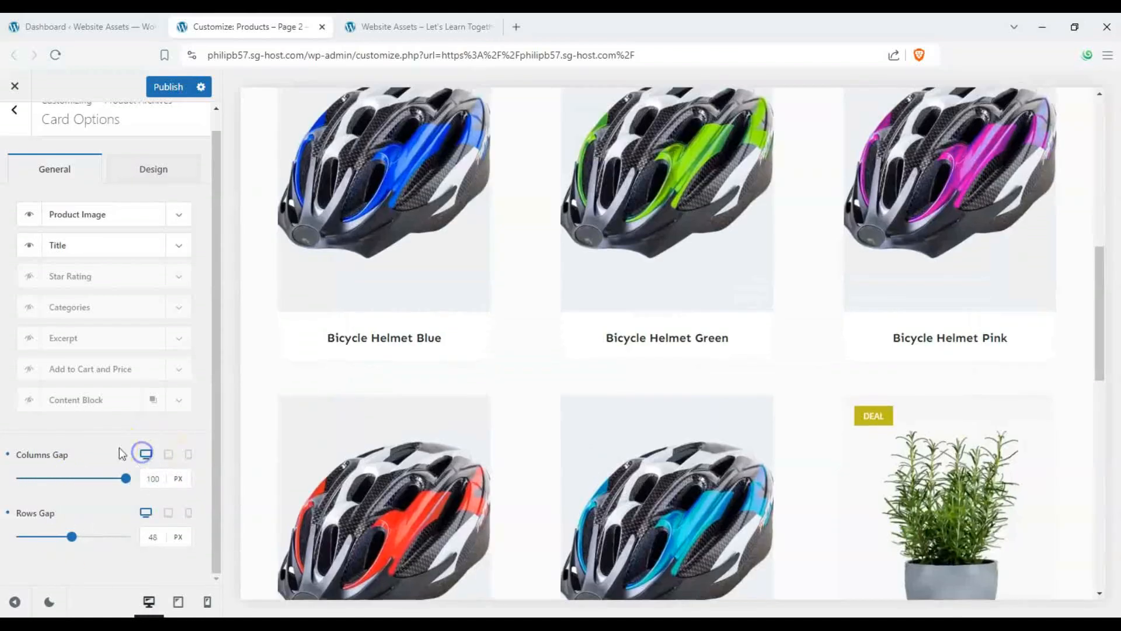
- Examine the card Design options for title and price fonts, card background, shadow and border radius
left_click(196, 171)
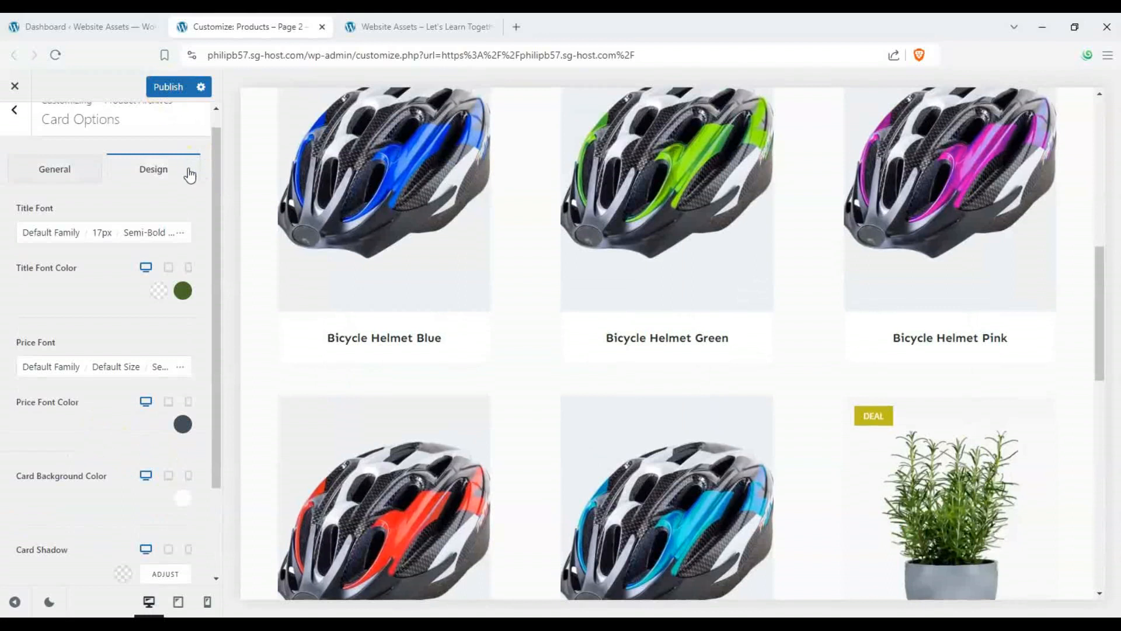
scroll(351, 304, "up", 2)
scroll(83, 405, "down", 3)
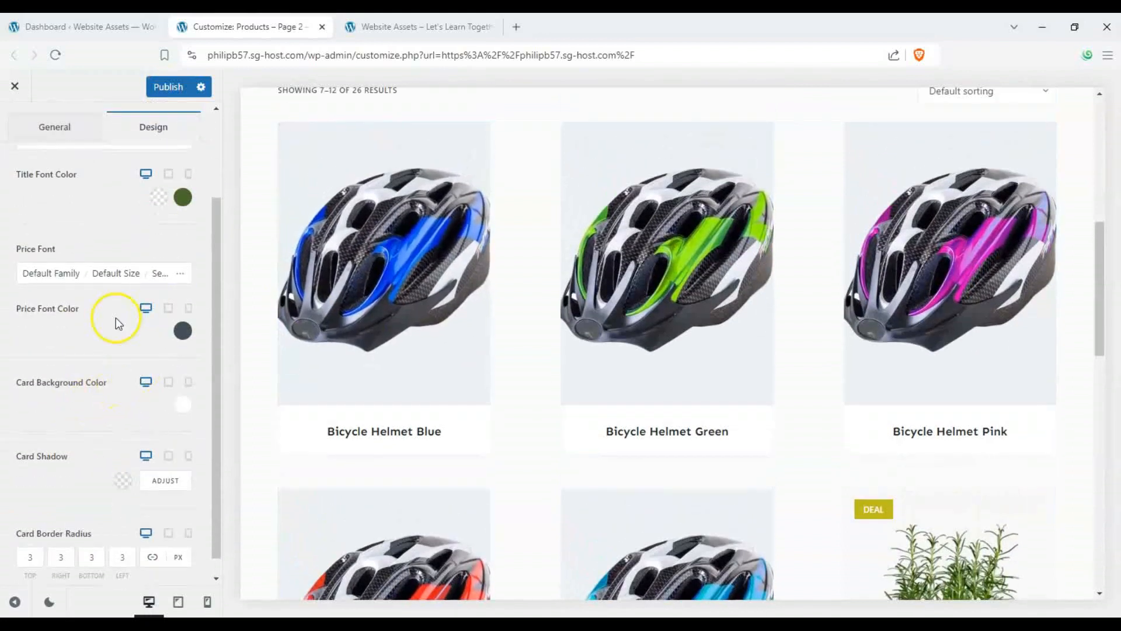
scroll(93, 287, "up", 2)
- Show the Add to Cart and Price element on product cards and return to Product Archives
left_click(65, 198)
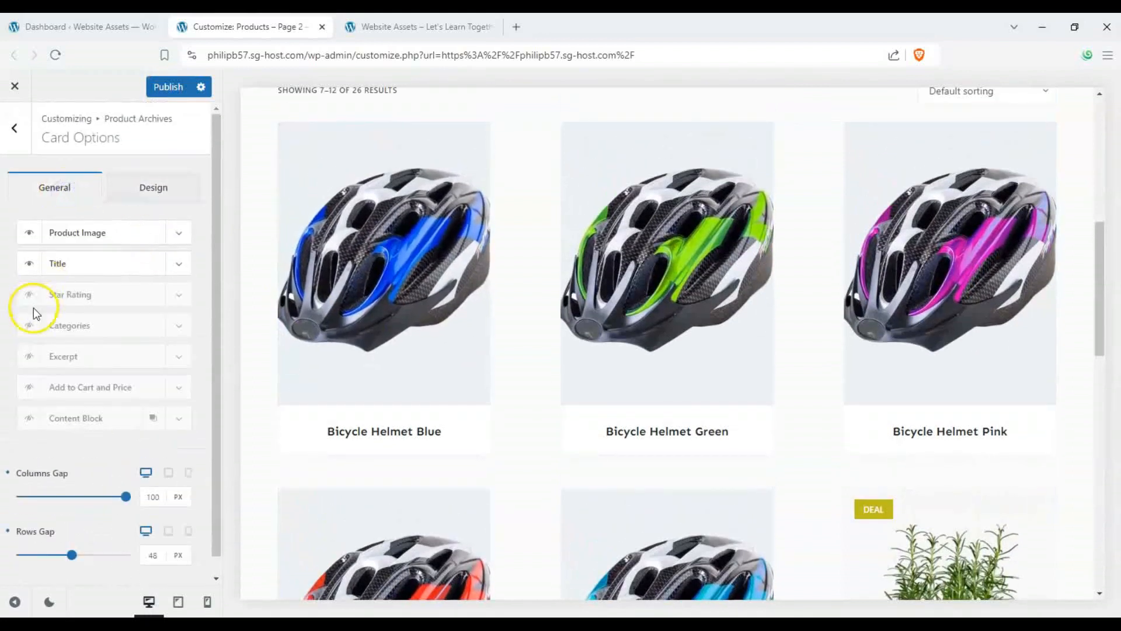
left_click(31, 386)
left_click(17, 146)
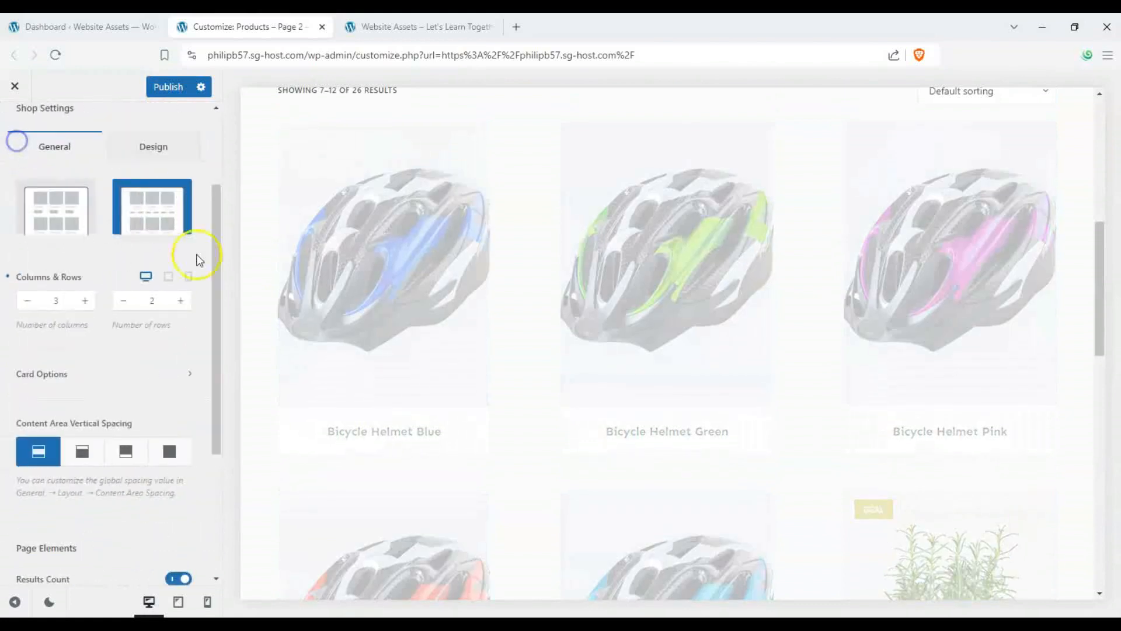
scroll(116, 380, "down", 4)
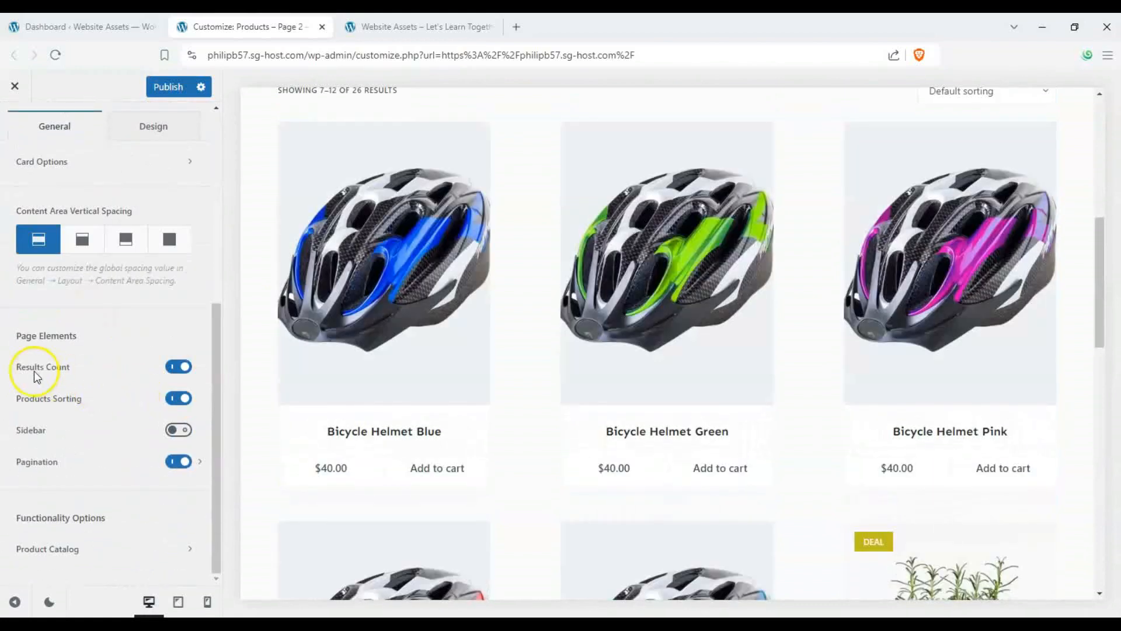
left_click(178, 431)
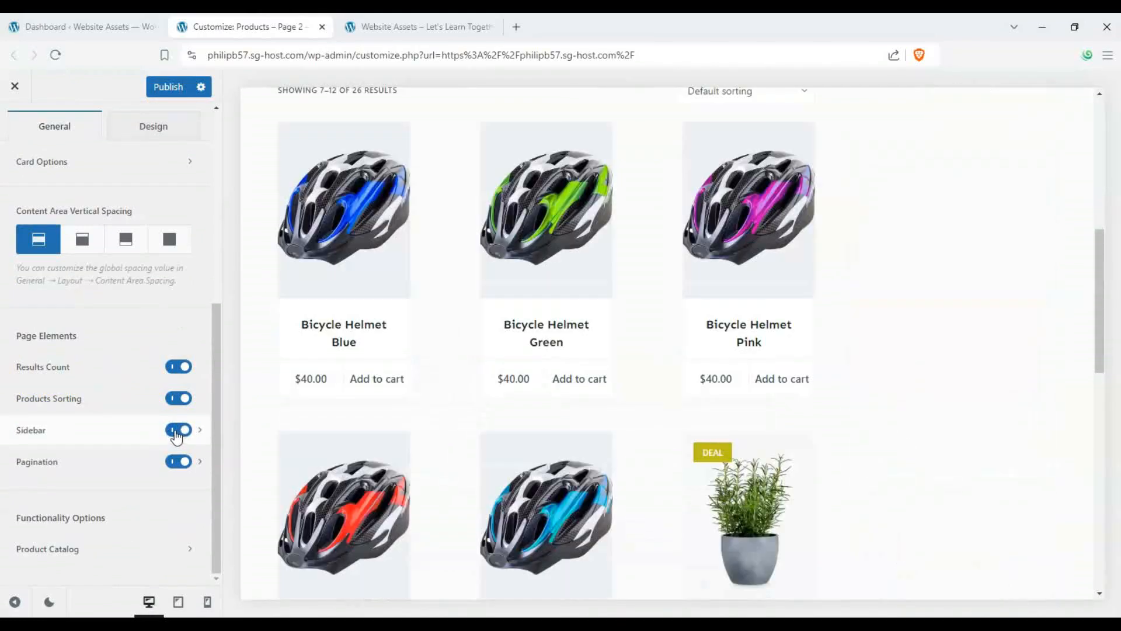
left_click(177, 432)
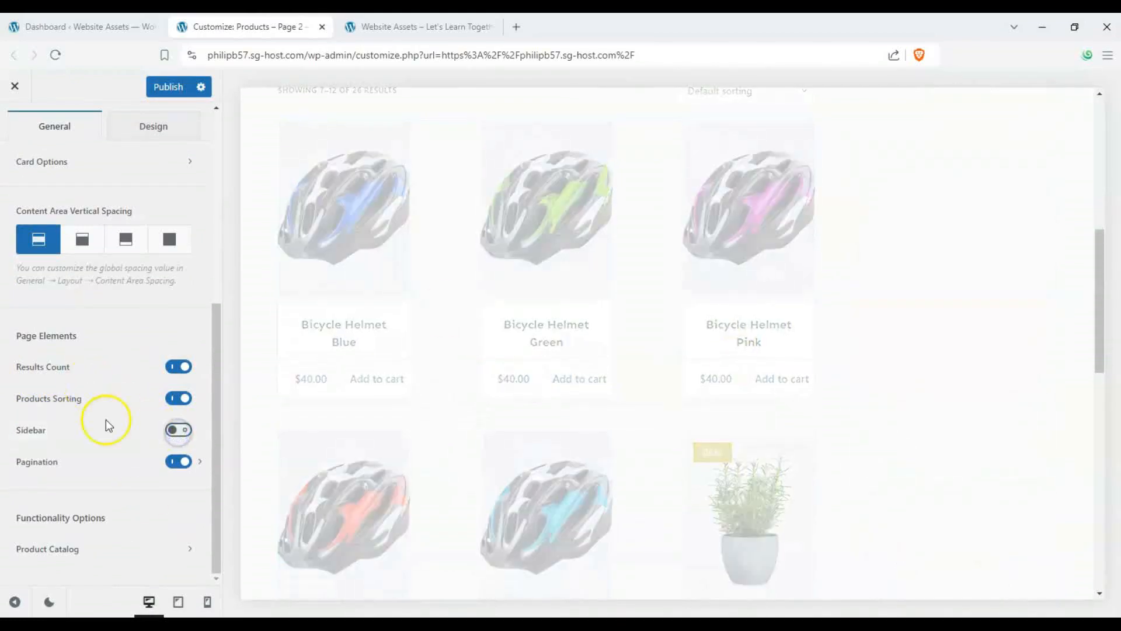
- Review the Shop Settings Design options, including page background and page elements
scroll(146, 500, "up", 5)
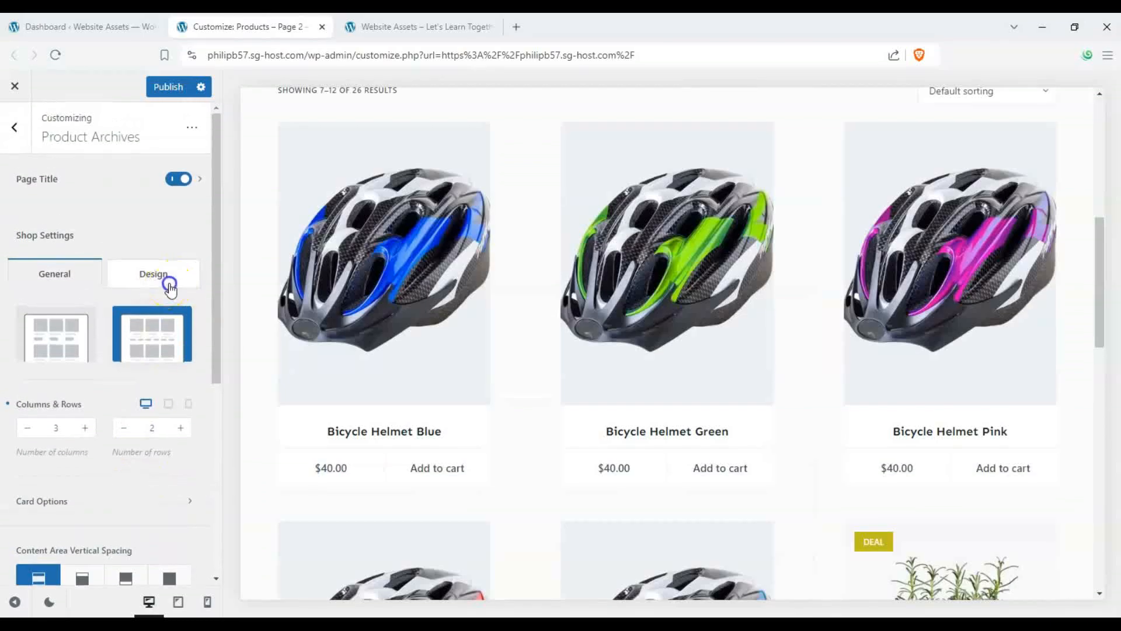
left_click(164, 275)
scroll(136, 419, "down", 2)
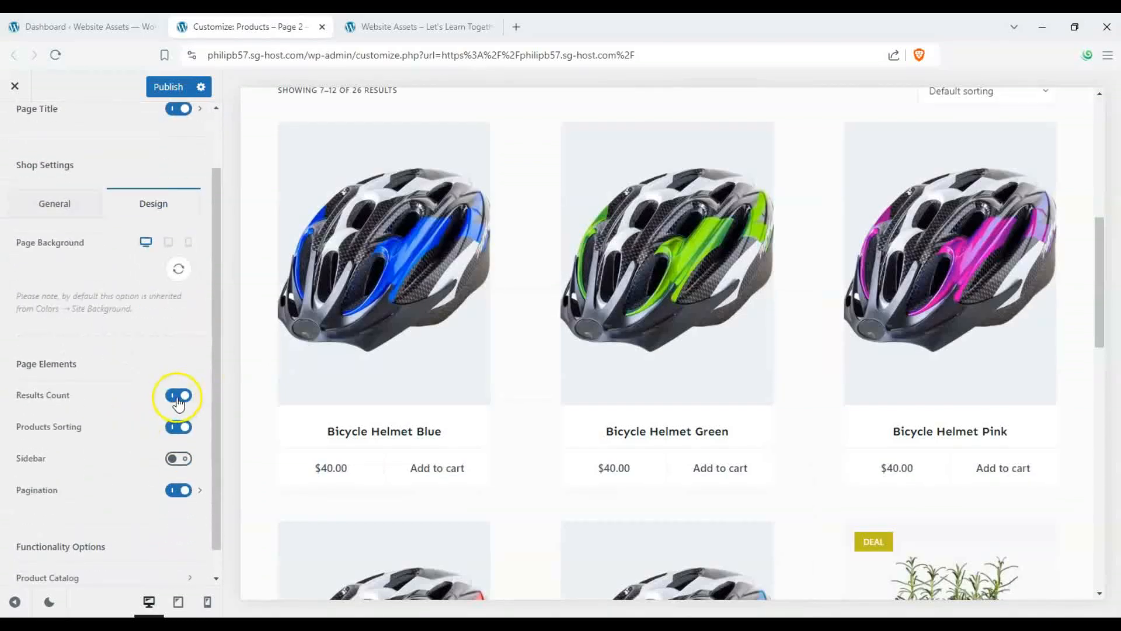
scroll(138, 408, "down", 1)
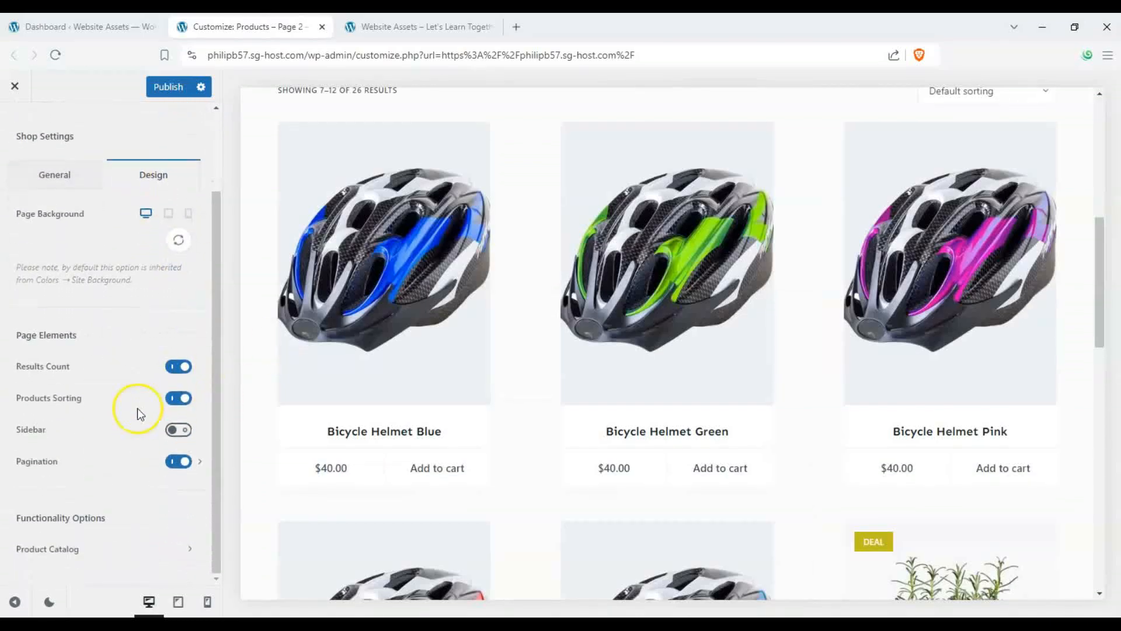
- Open the Faucibus Interdum product page in the preview and the Single Product settings
scroll(30, 160, "up", 2)
left_click(22, 132)
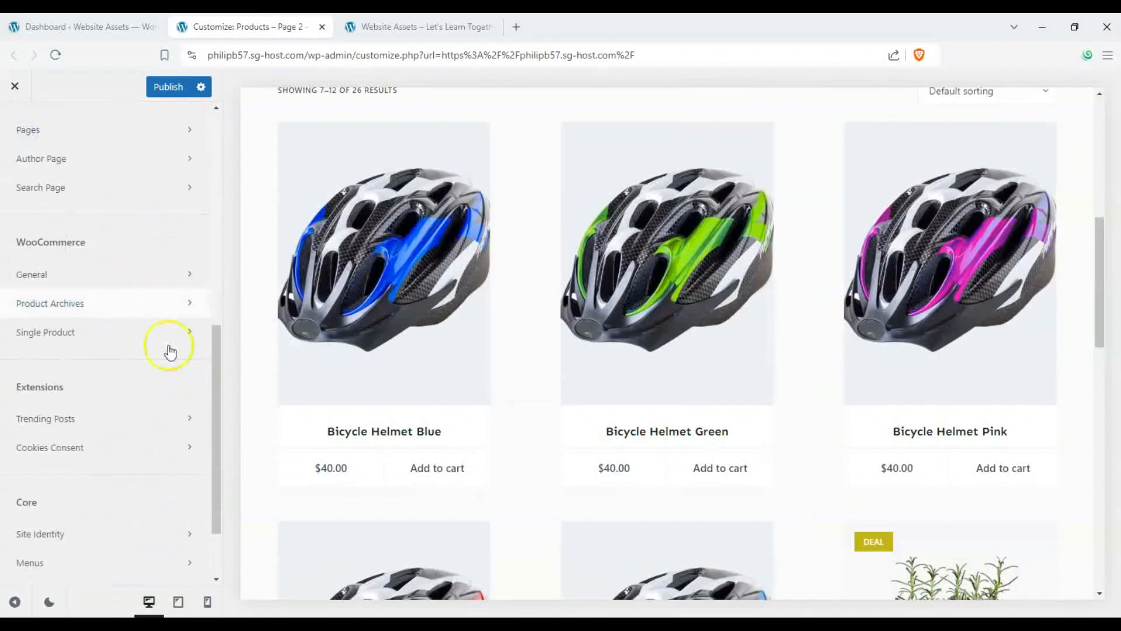
scroll(343, 333, "down", 5)
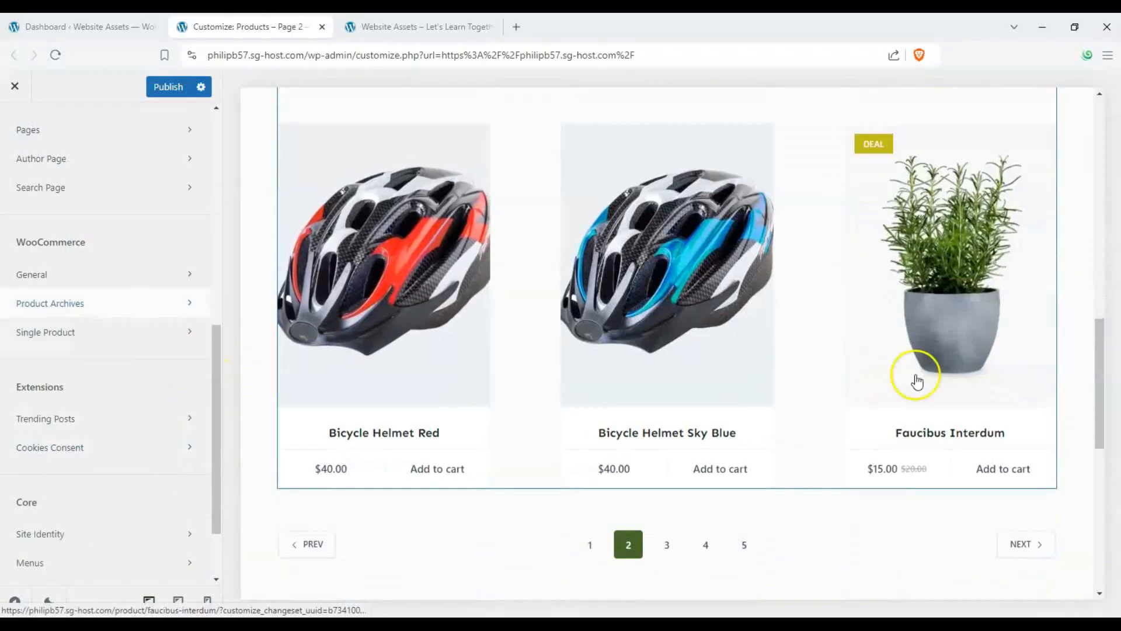
left_click(931, 306)
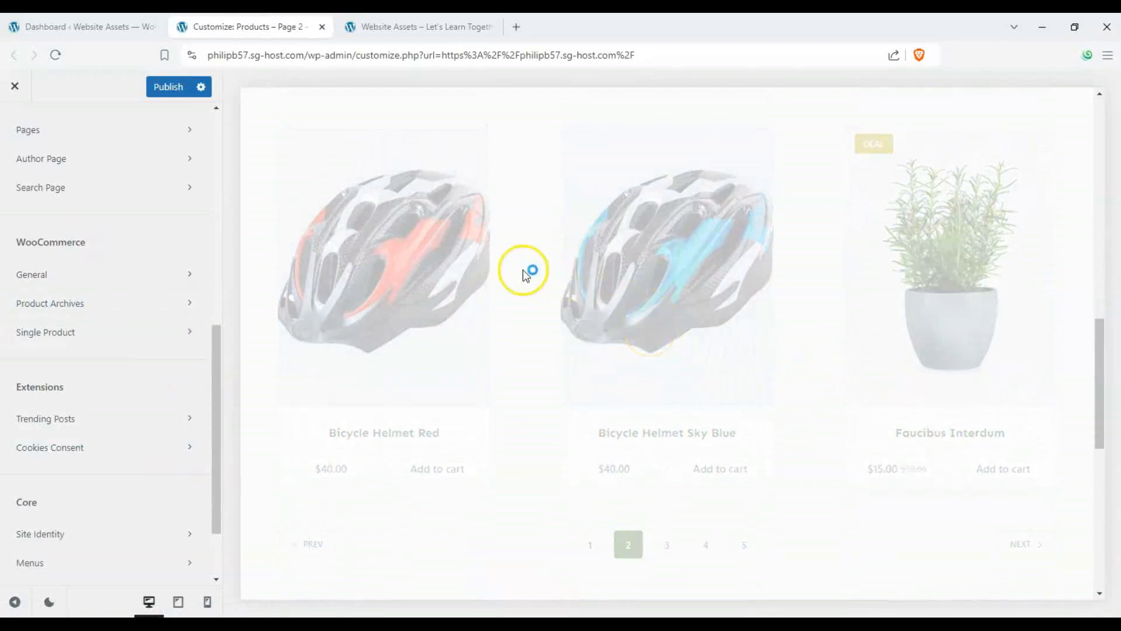
scroll(418, 318, "down", 4)
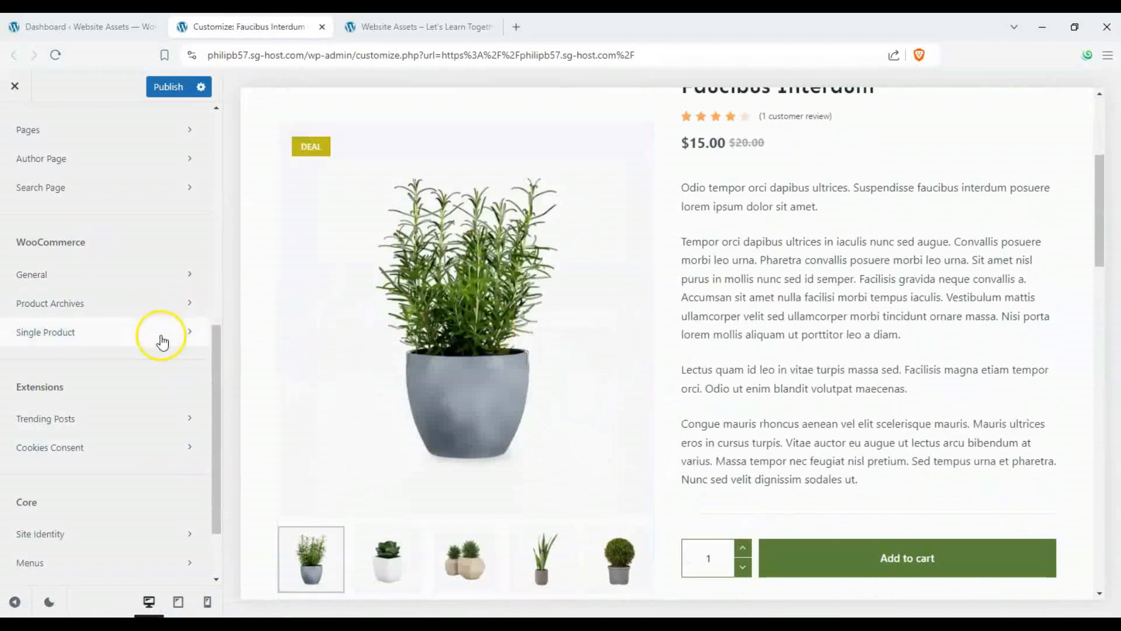
left_click(162, 342)
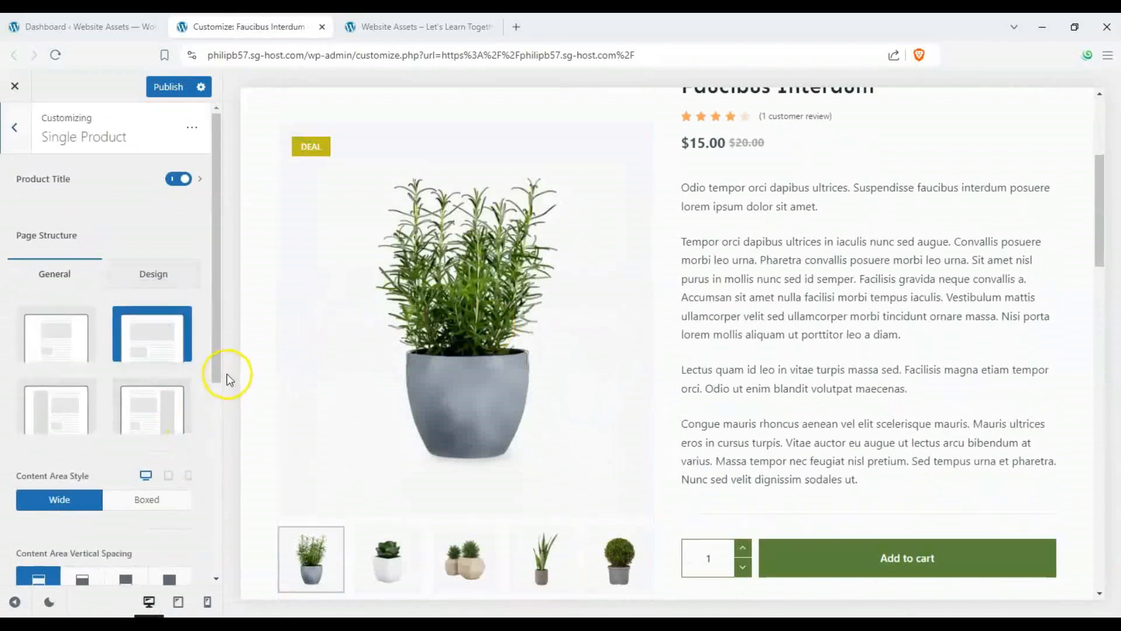
- Try different single product page structures and settle on the first layout option
left_click(92, 337)
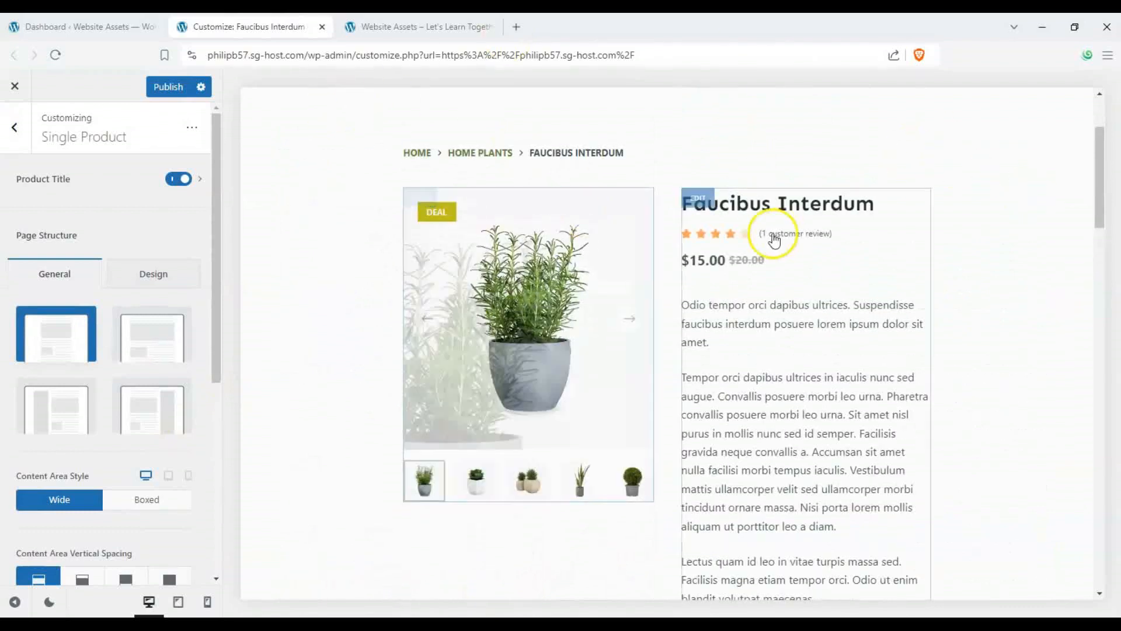
scroll(653, 354, "down", 3)
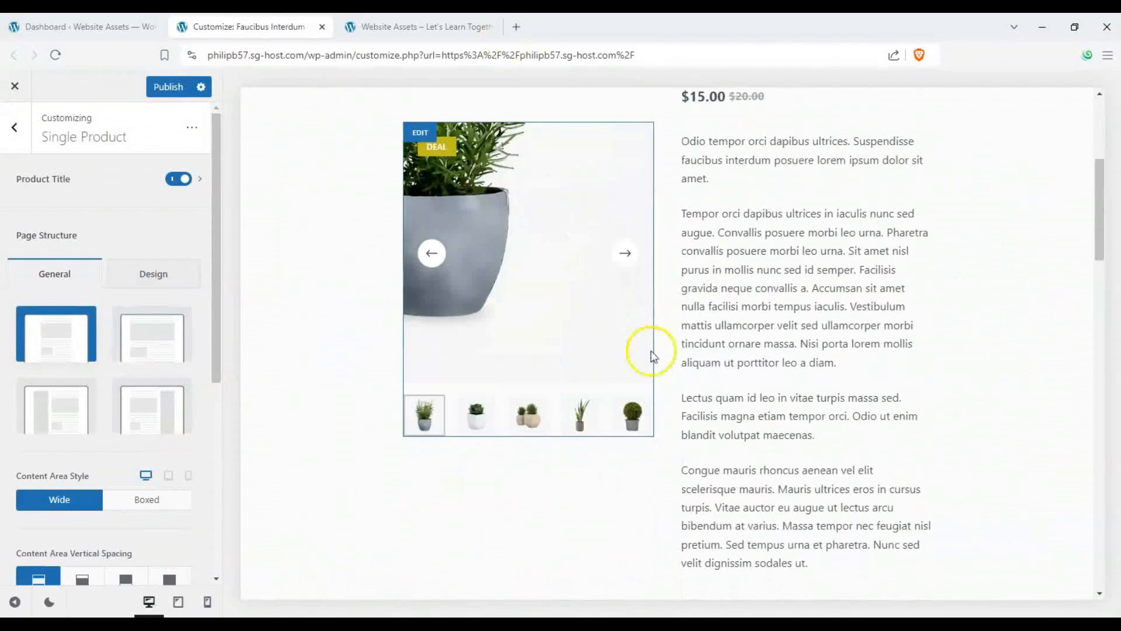
scroll(562, 354, "up", 3)
left_click(193, 419)
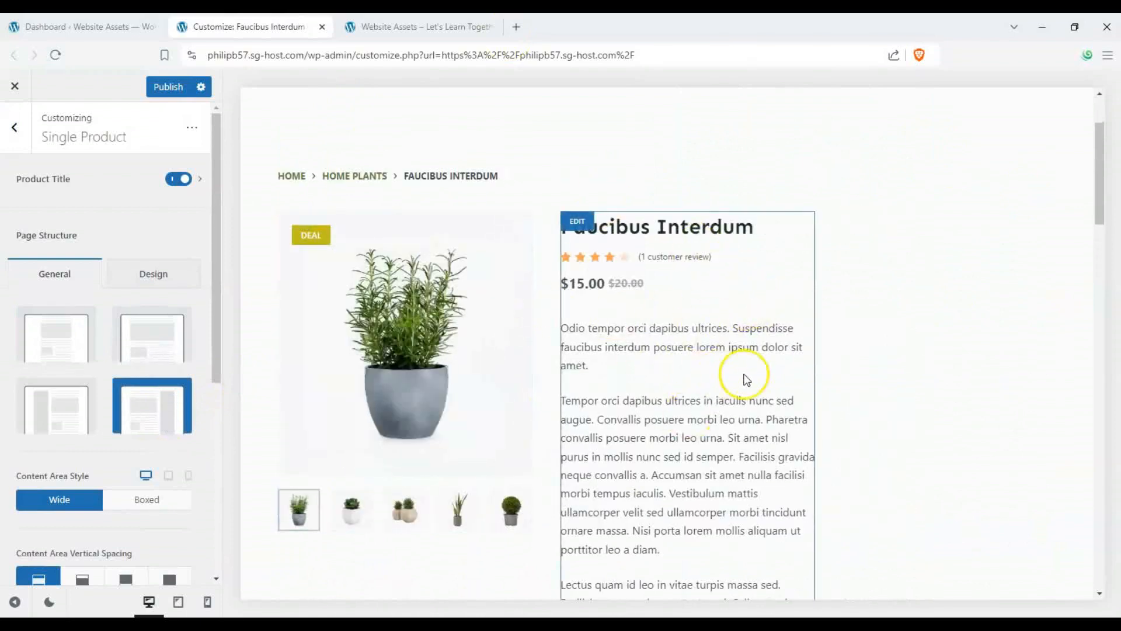
scroll(953, 271, "up", 3)
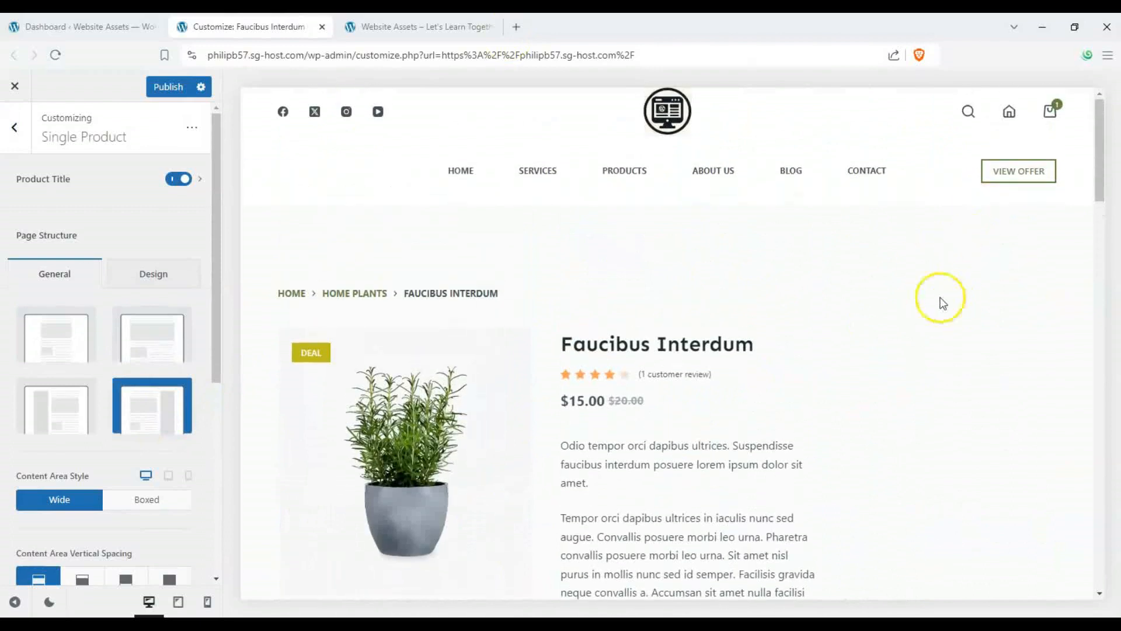
scroll(940, 300, "down", 1)
scroll(897, 387, "down", 10)
scroll(897, 385, "up", 8)
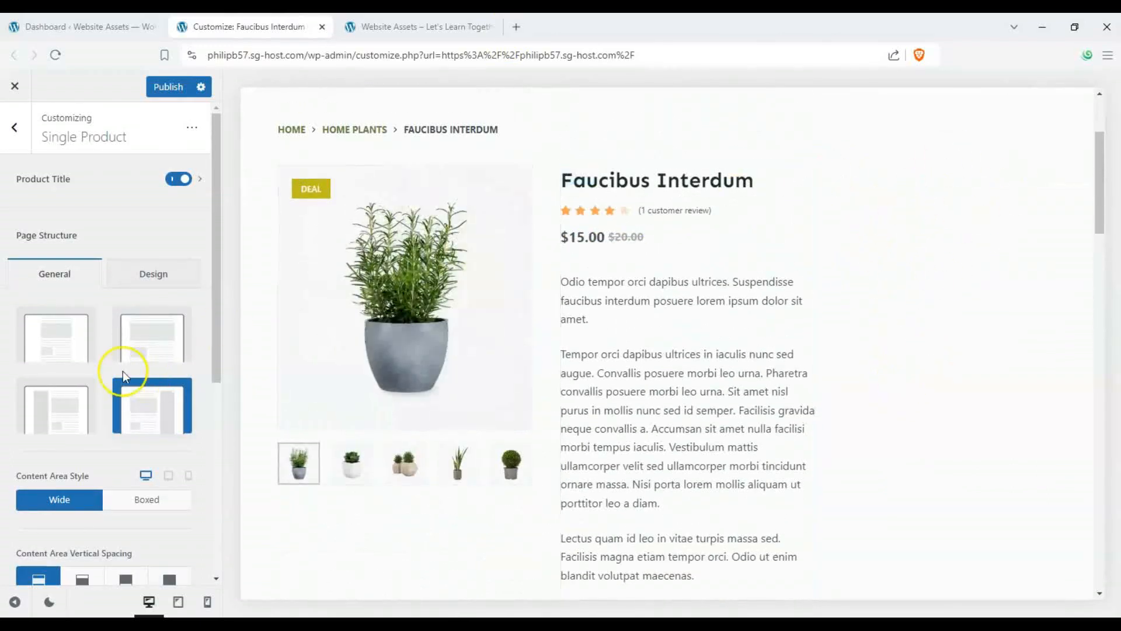
left_click(67, 349)
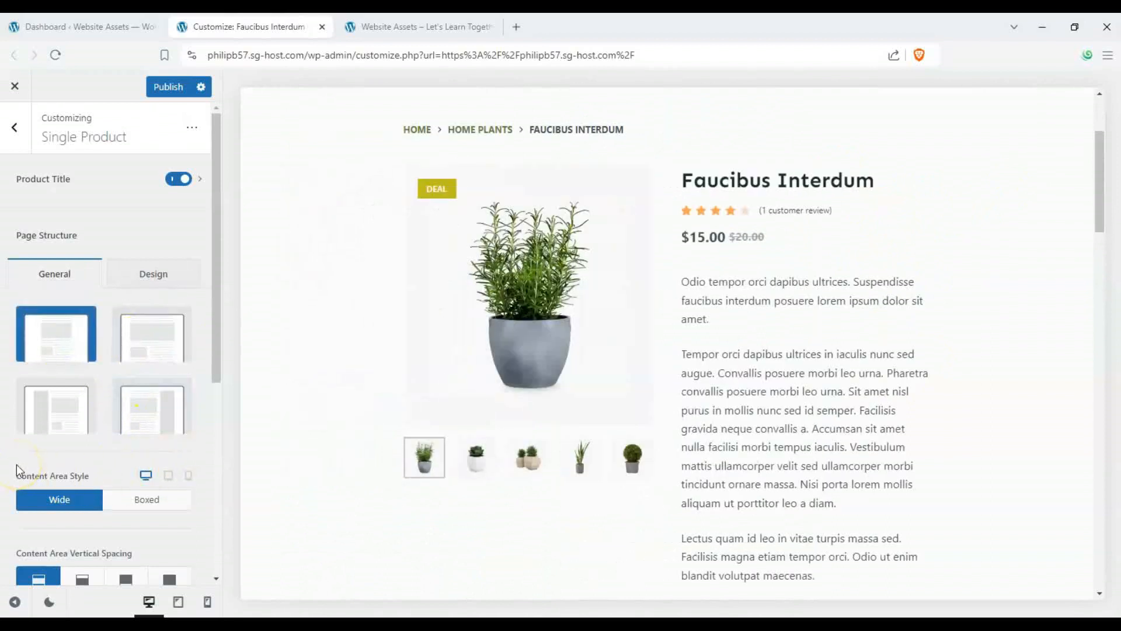
- Set the content area style to Boxed and the content area vertical spacing to Only Top
left_click(140, 509)
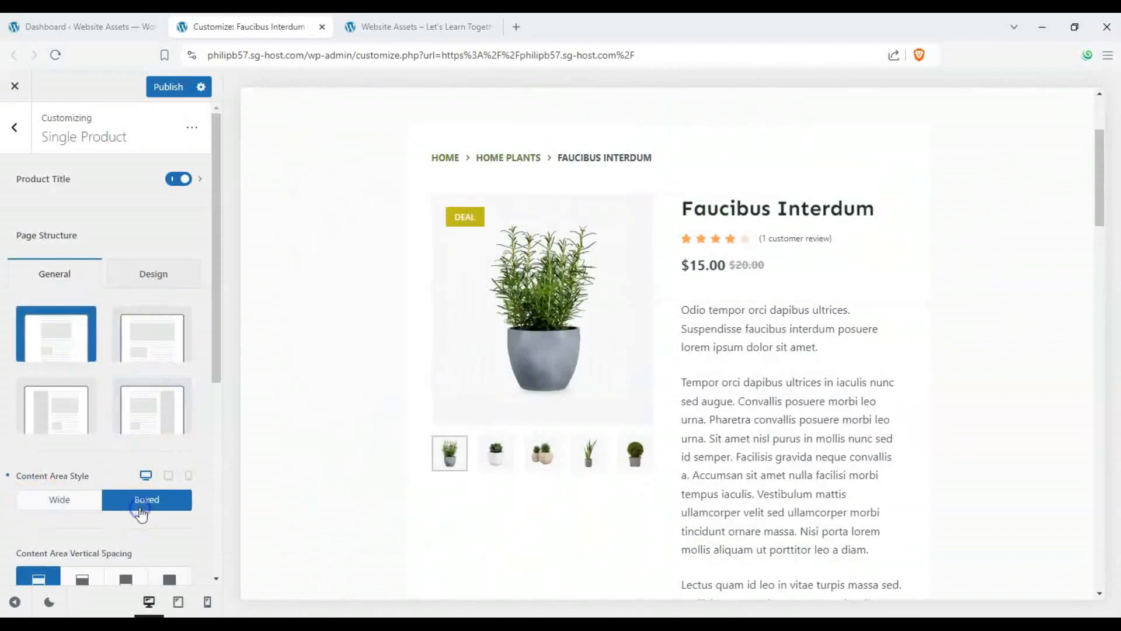
left_click(61, 501)
left_click(139, 501)
left_click(71, 498)
left_click(123, 501)
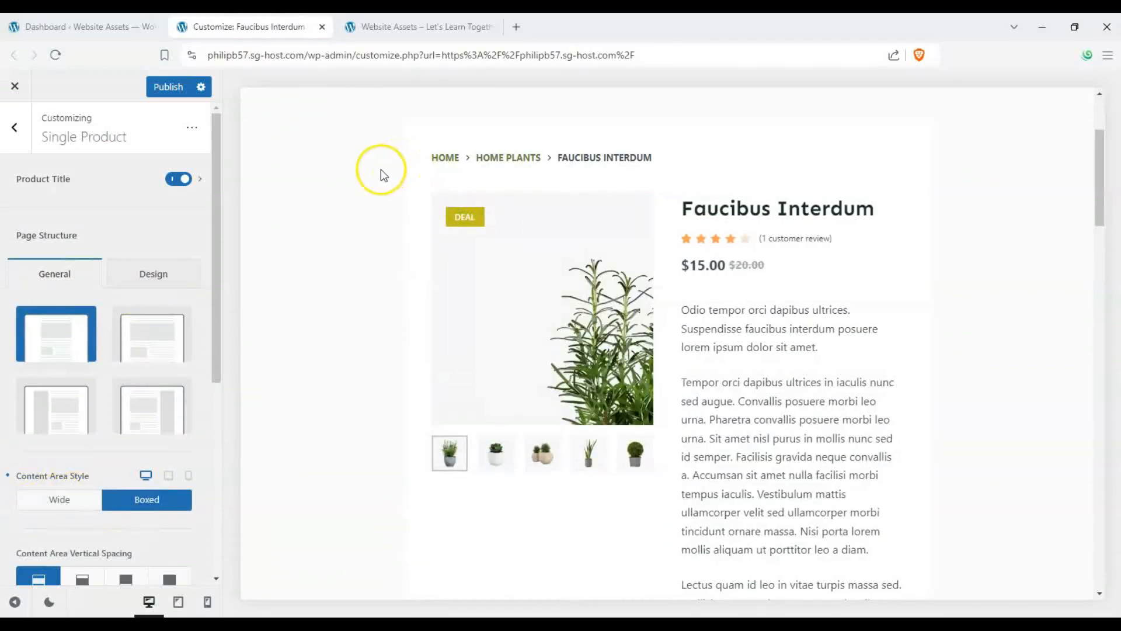
scroll(86, 419, "down", 3)
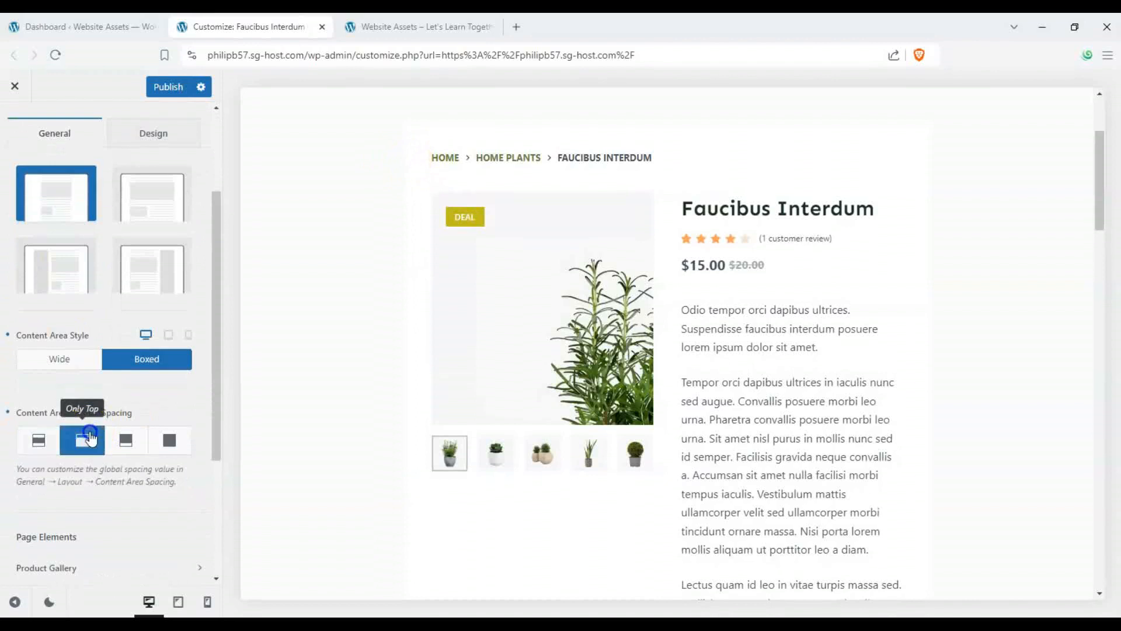
left_click(127, 440)
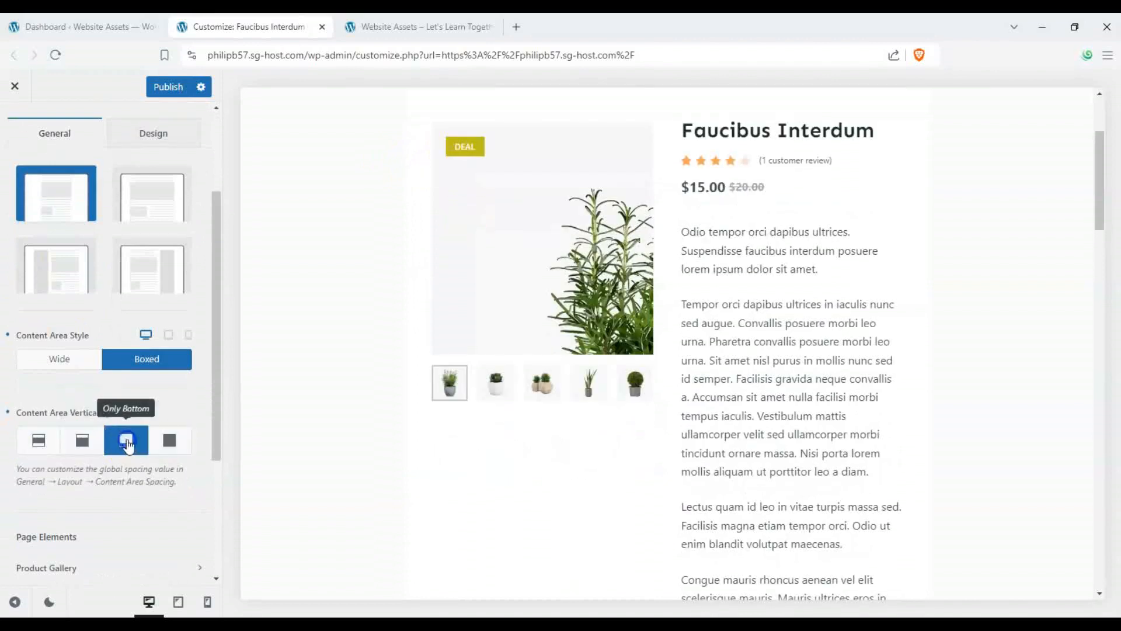
left_click(70, 444)
- Set the single product page background color to #c2a8a8
scroll(93, 441, "down", 3)
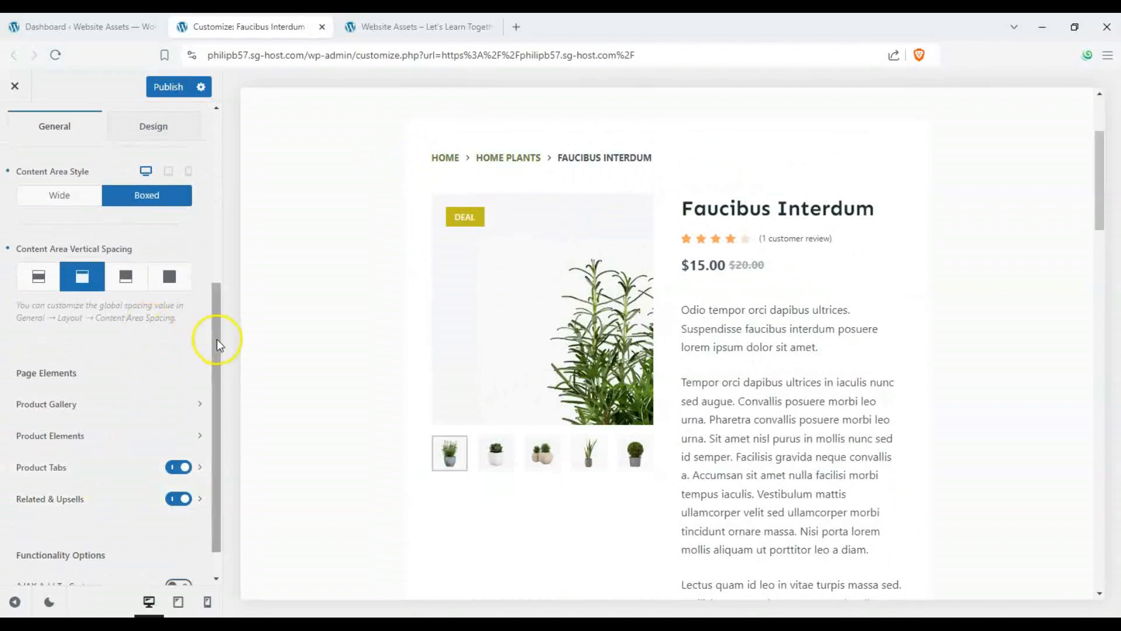
left_click_drag(216, 338, 225, 150)
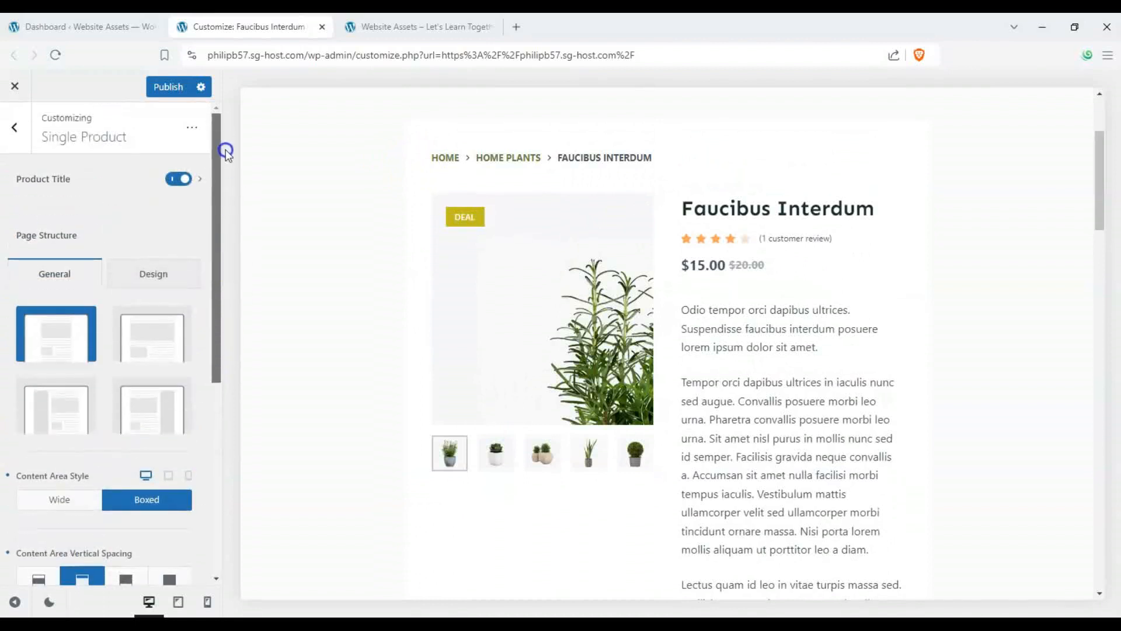
left_click(148, 280)
left_click(181, 342)
left_click_drag(141, 383, 45, 375)
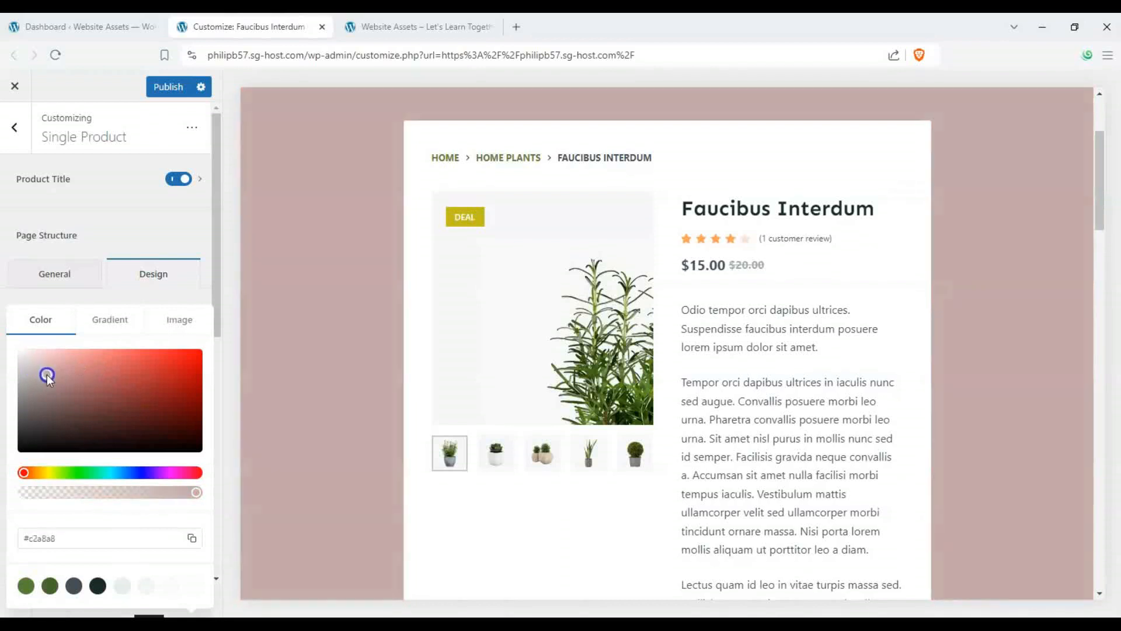
left_click(199, 240)
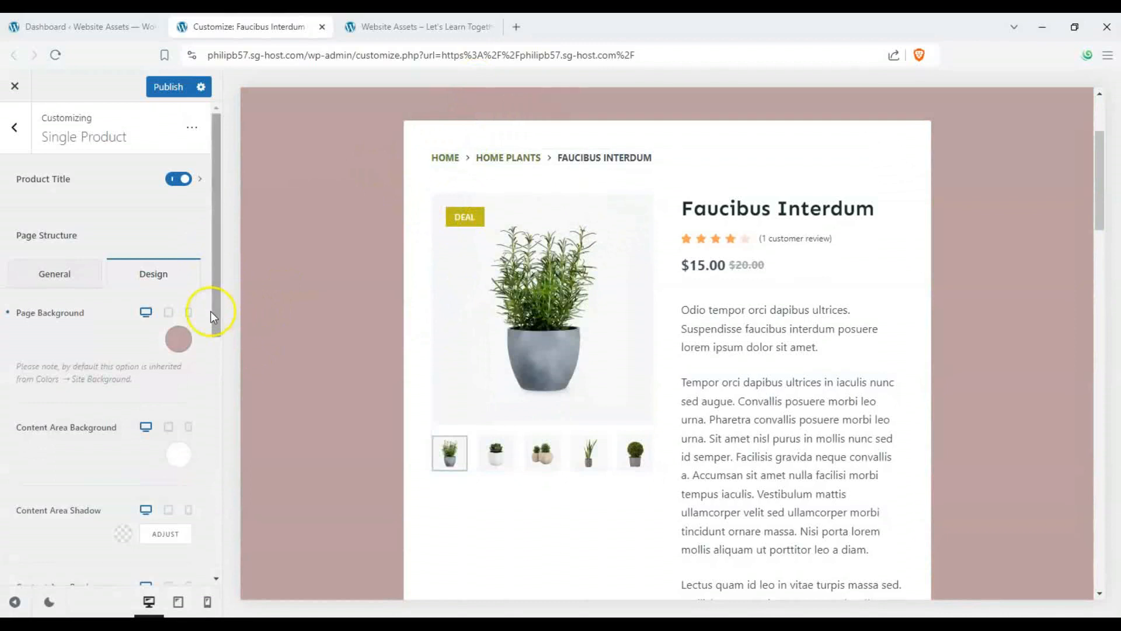
- Review the content area background, shadow, border, border radius and padding design options
left_click_drag(215, 310, 216, 381)
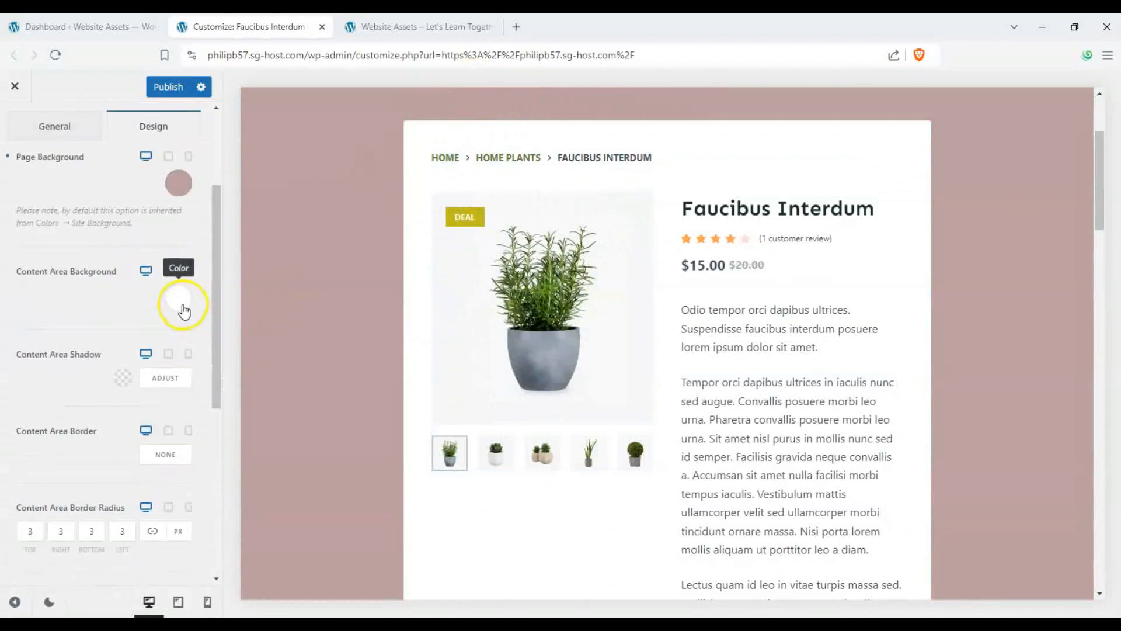
scroll(64, 335, "down", 3)
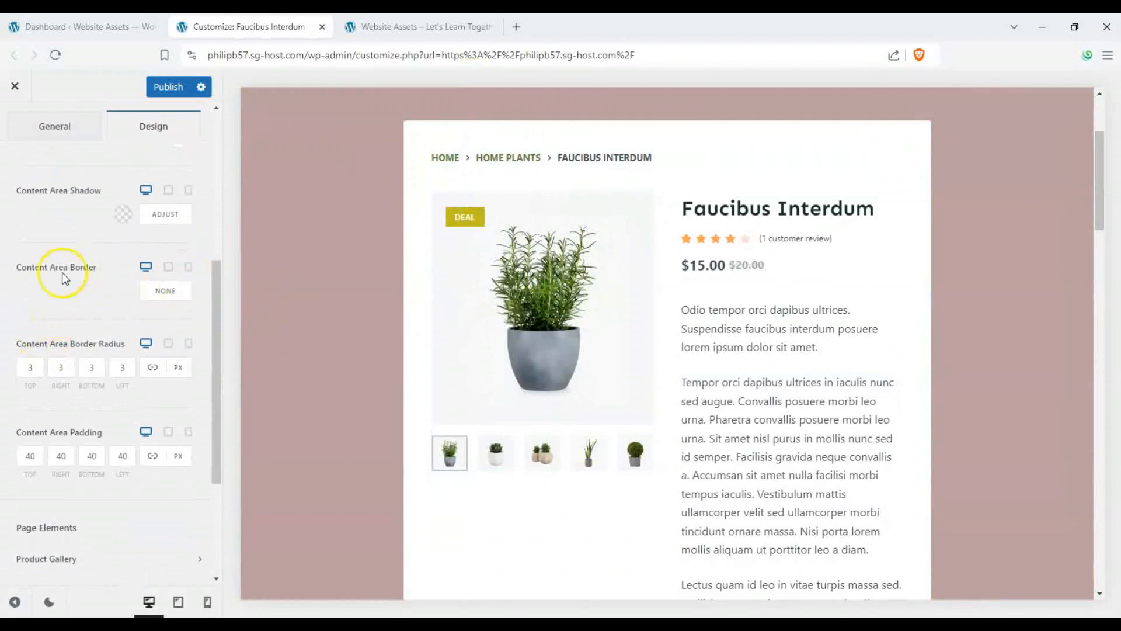
scroll(64, 277, "up", 4)
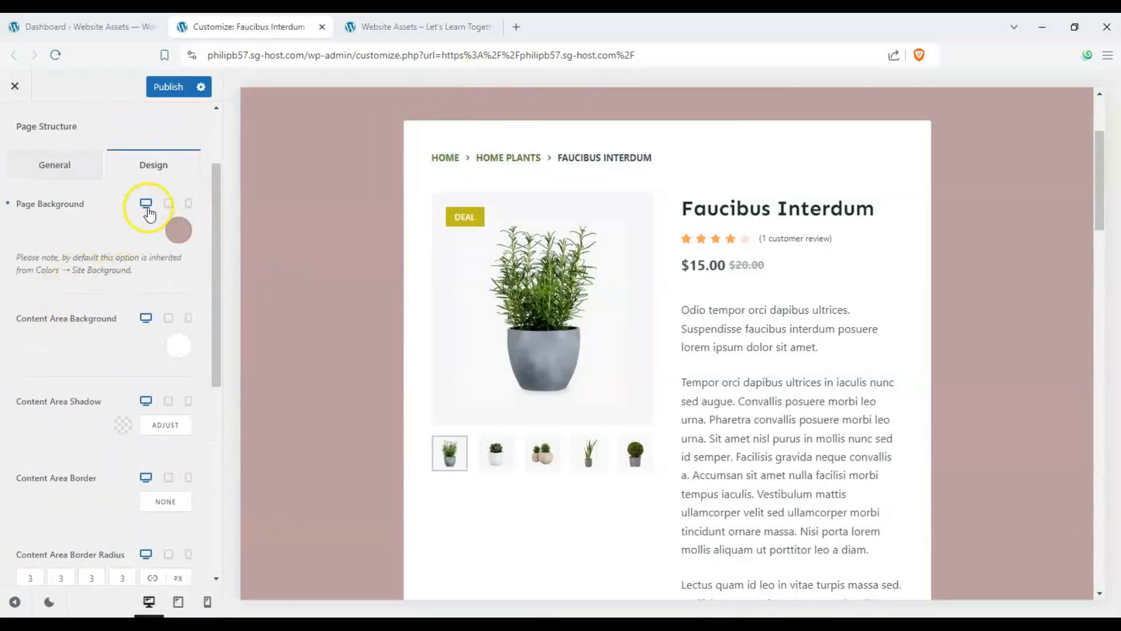
left_click_drag(208, 213, 220, 176)
scroll(397, 240, "up", 3)
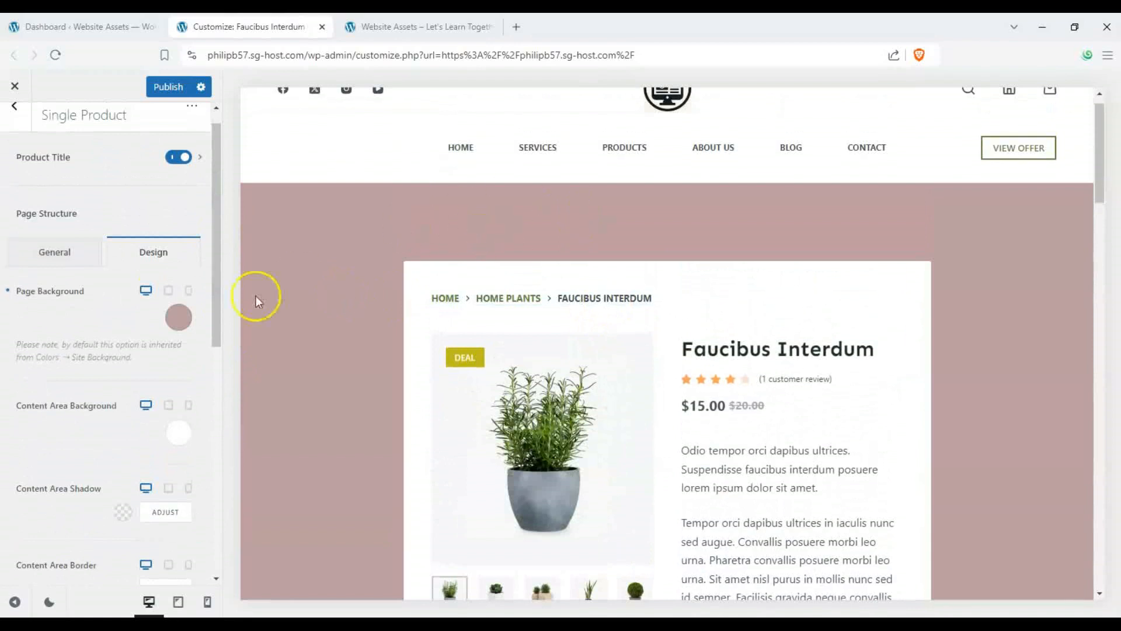
- Open the Product Gallery settings and try the Lightbox option on the main product image
left_click(60, 238)
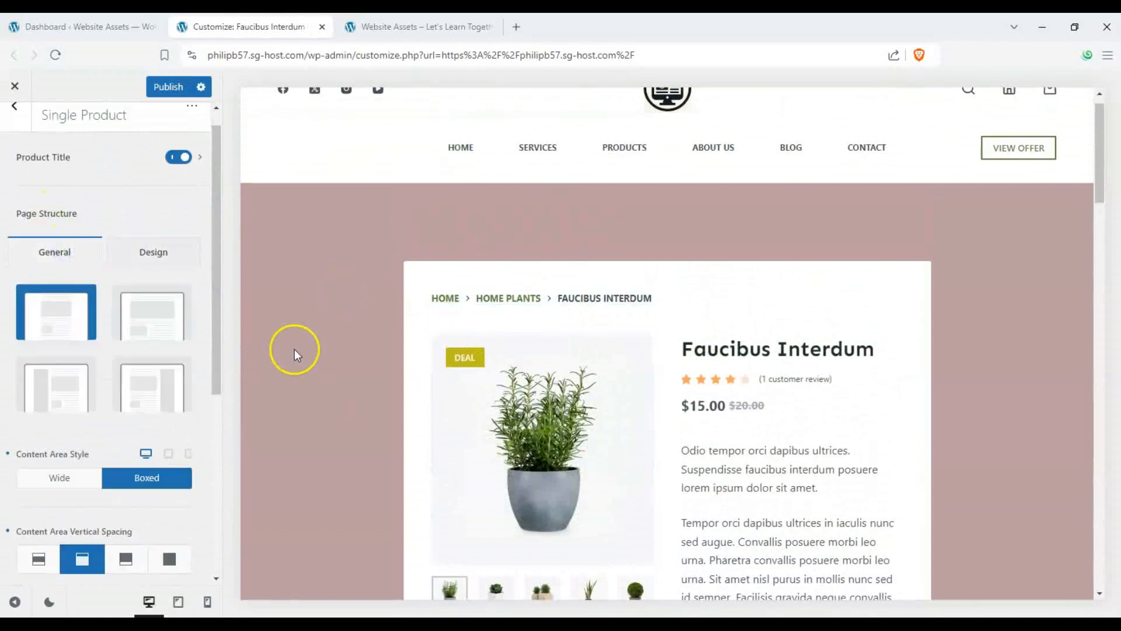
left_click_drag(220, 347, 214, 518)
scroll(388, 364, "down", 3)
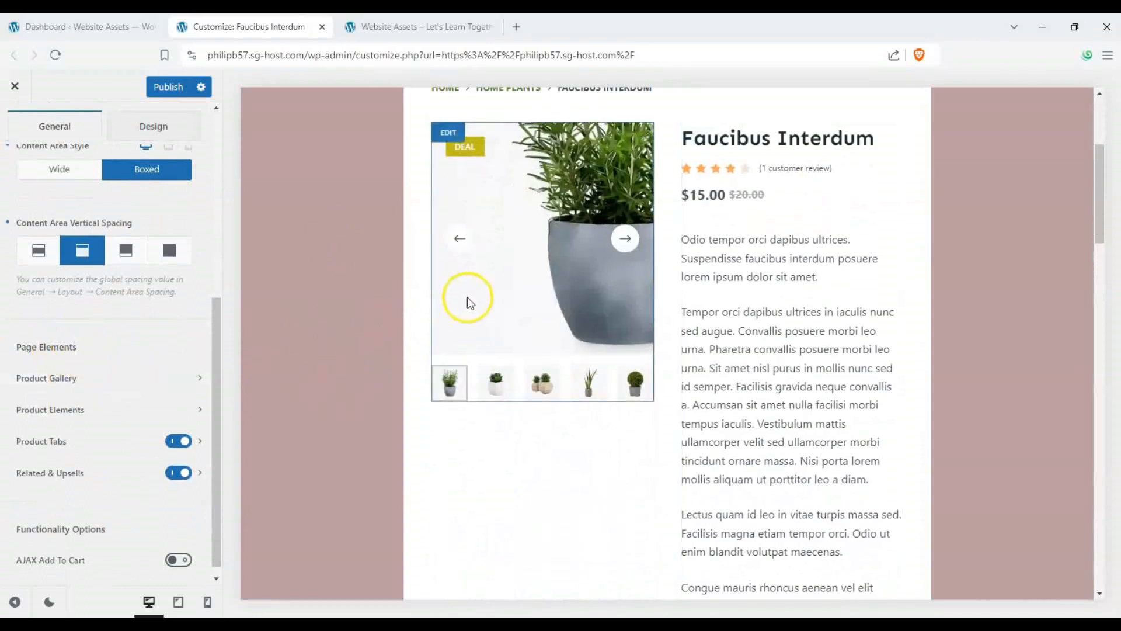
left_click(107, 380)
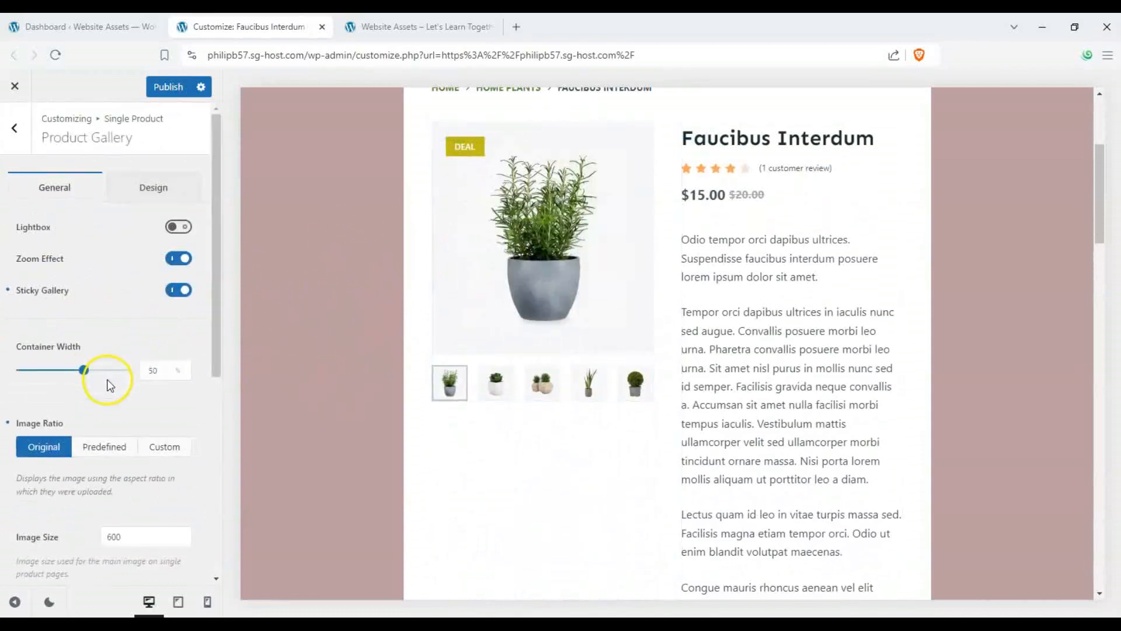
scroll(379, 366, "up", 1)
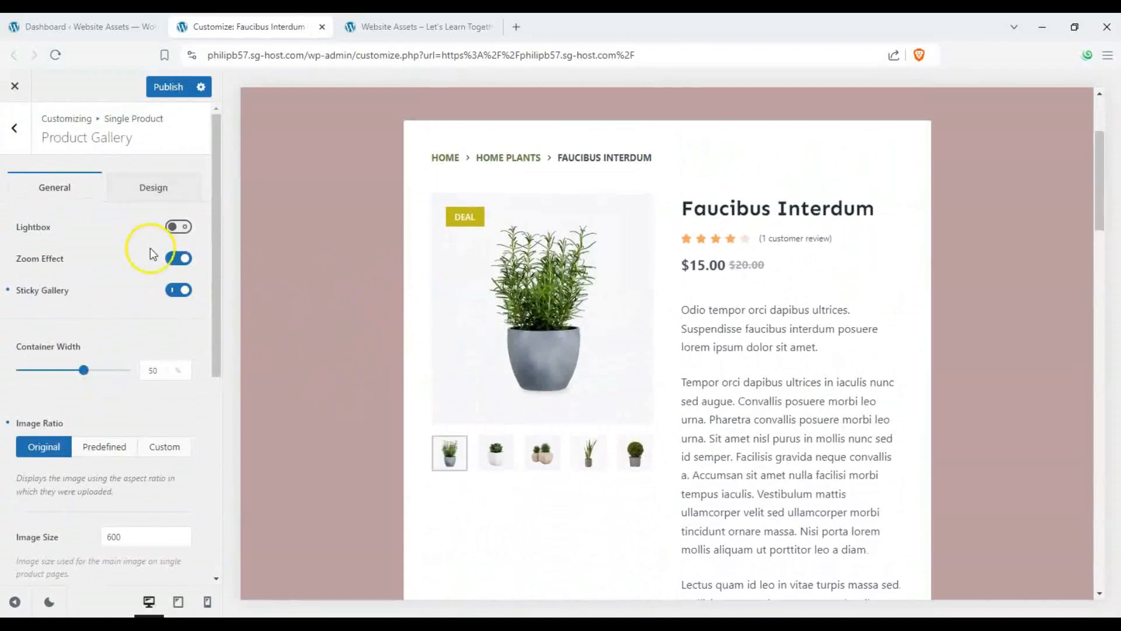
left_click(179, 227)
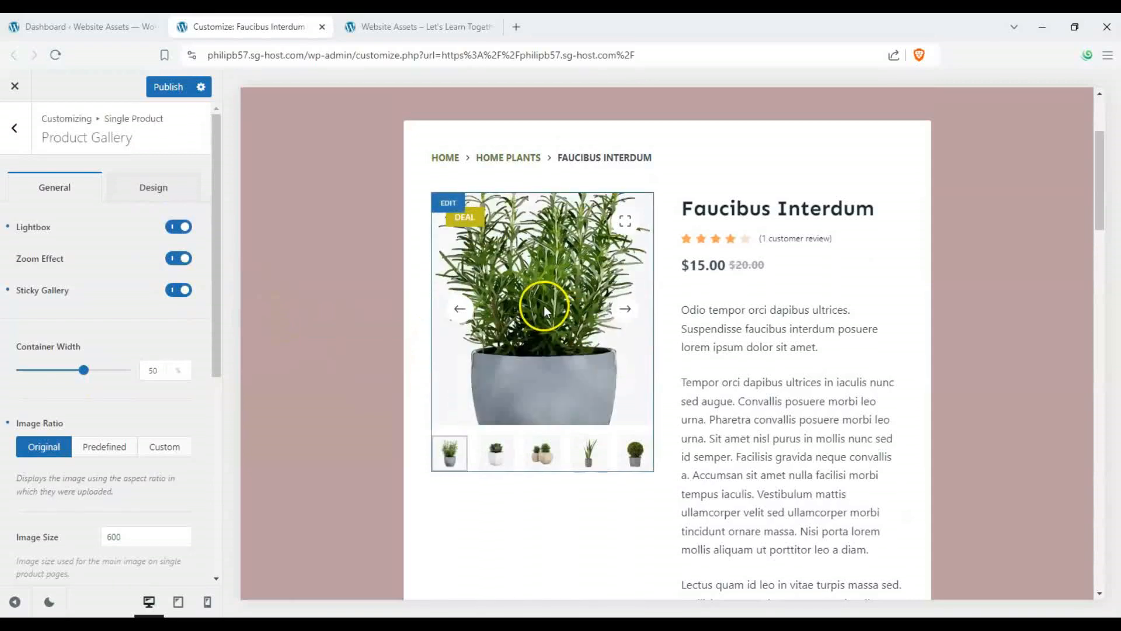
left_click(624, 231)
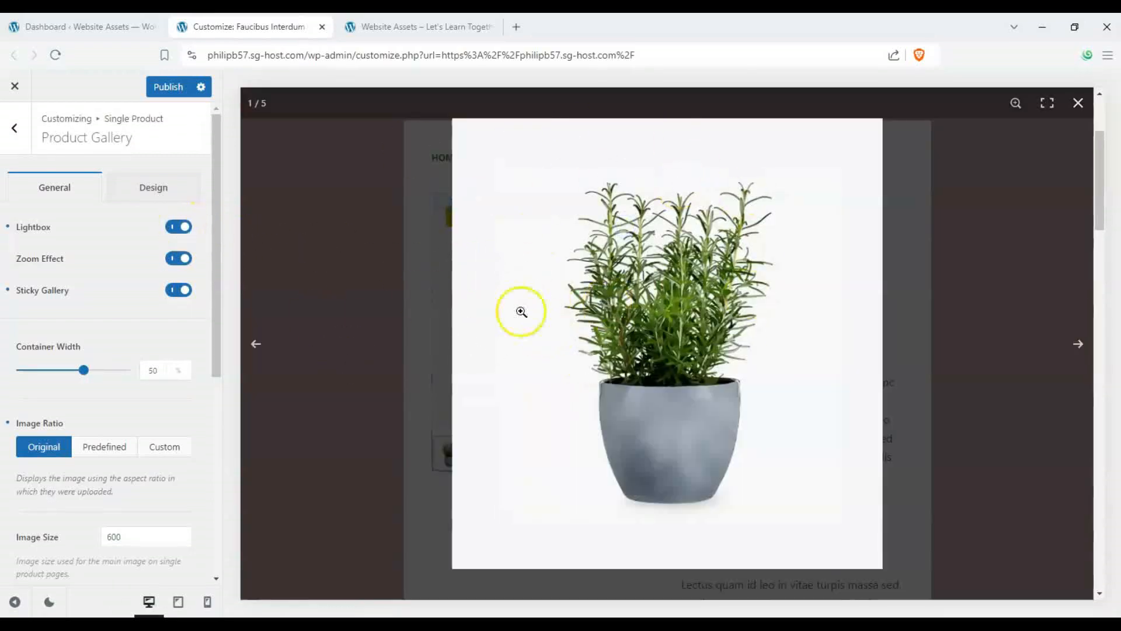
left_click(674, 254)
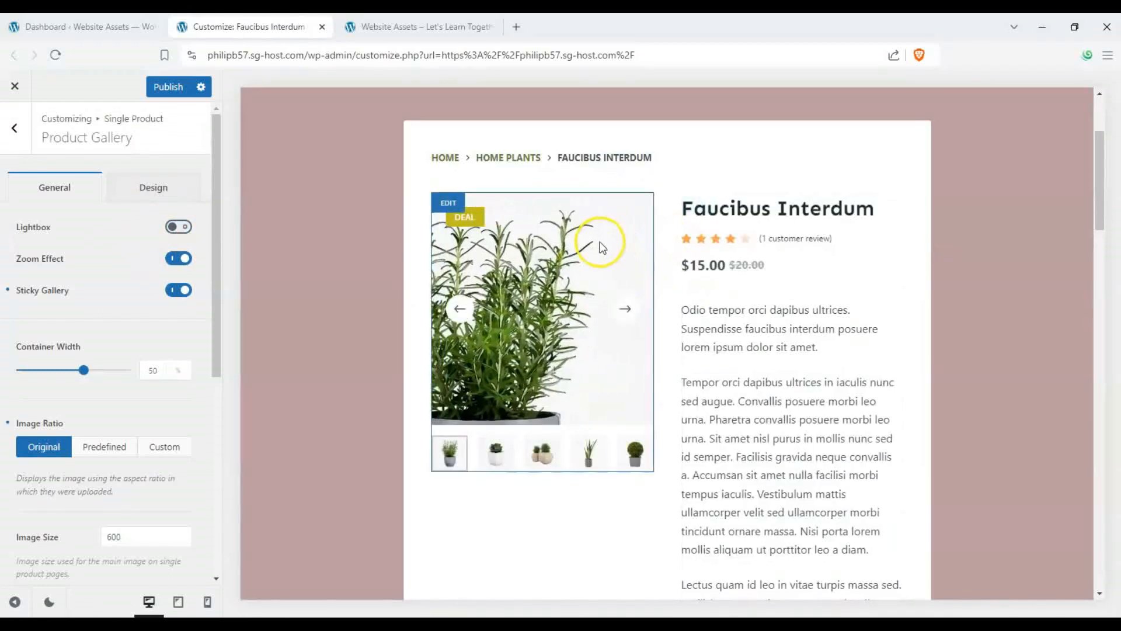
- Turn off the Zoom Effect and Sticky Gallery options for the product gallery
left_click(171, 264)
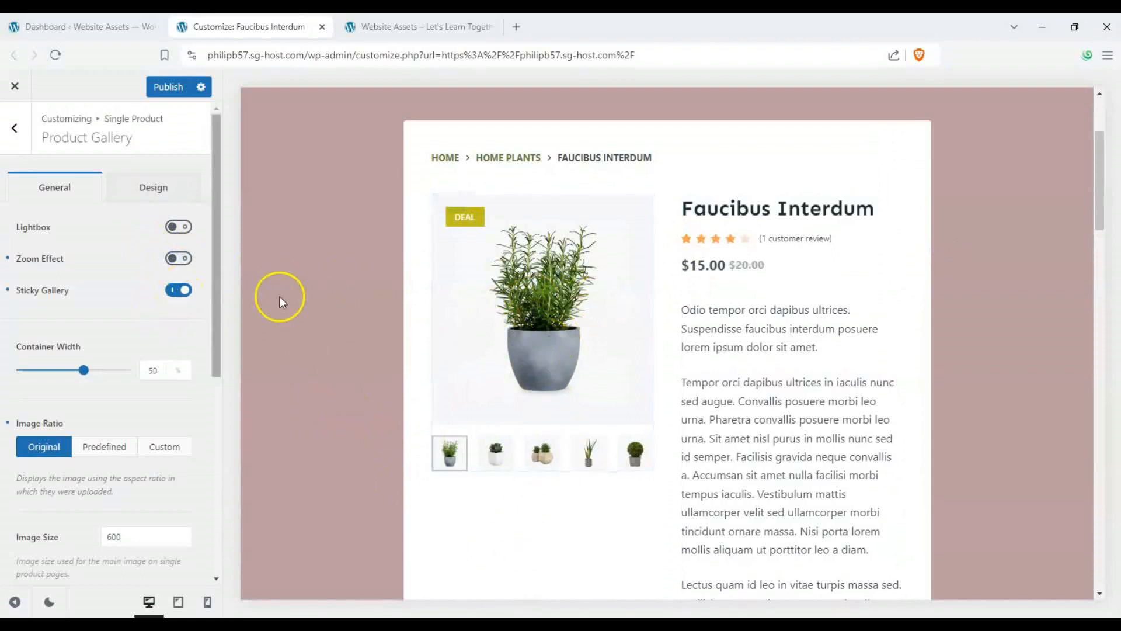
scroll(279, 296, "down", 5)
scroll(454, 352, "up", 4)
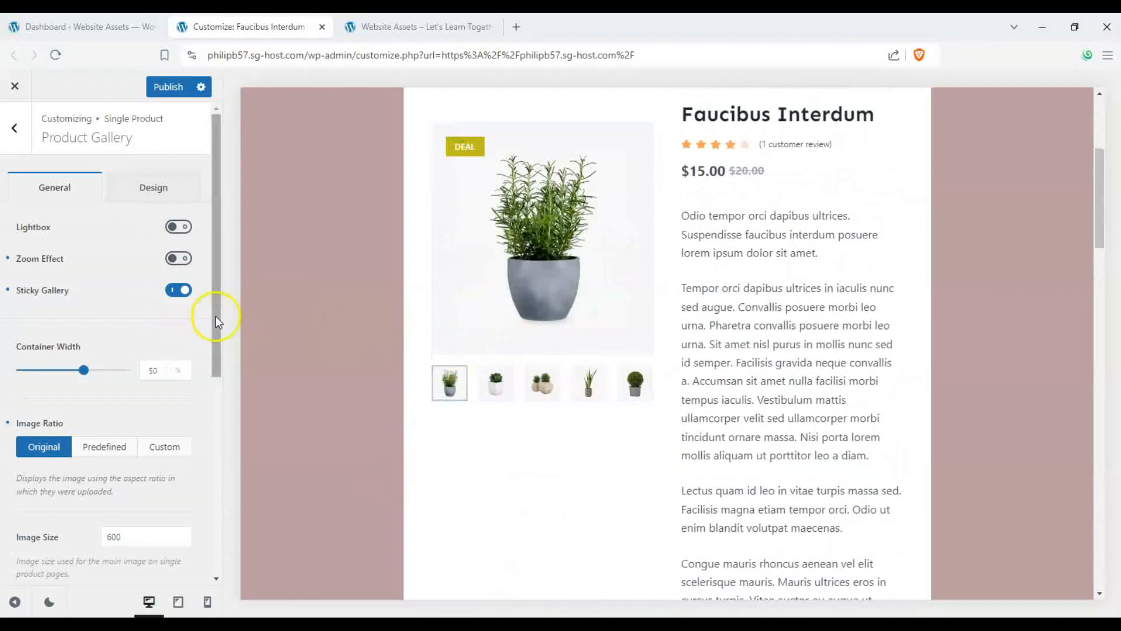
left_click(185, 291)
right_click(184, 290)
left_click(606, 443)
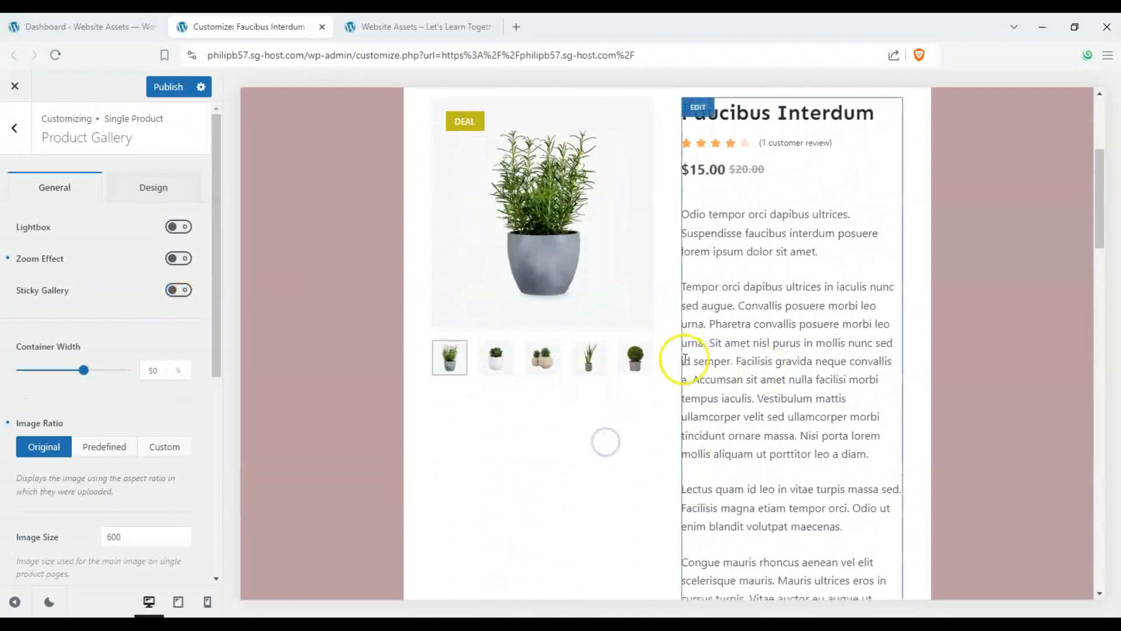
- Turn the Sticky Gallery option back on
scroll(679, 360, "down", 6)
scroll(616, 370, "up", 6)
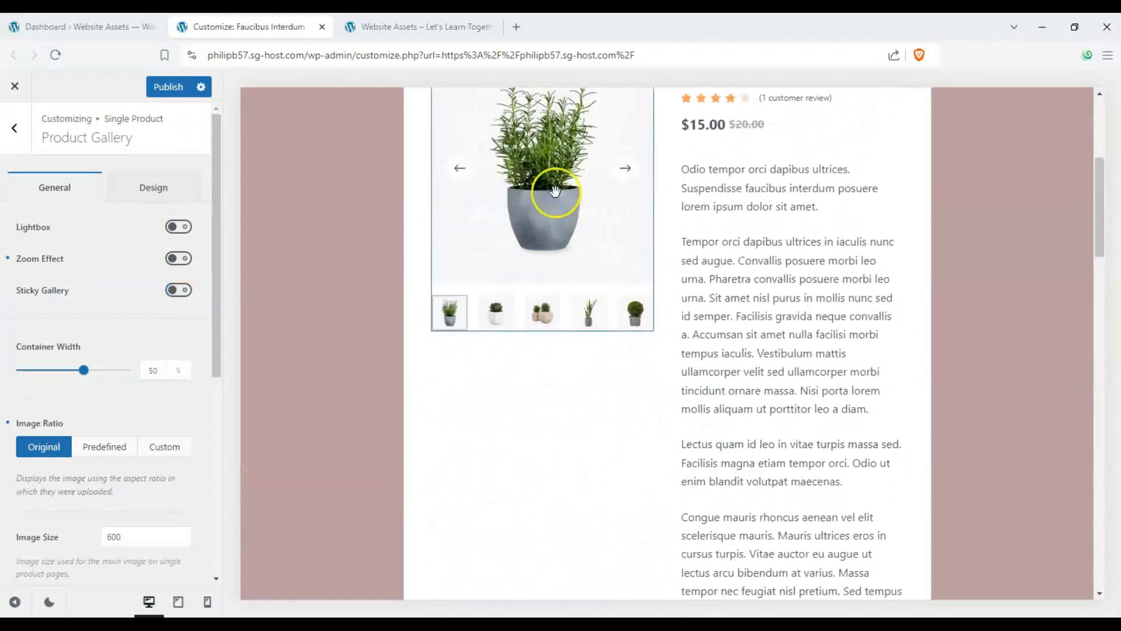
left_click(175, 287)
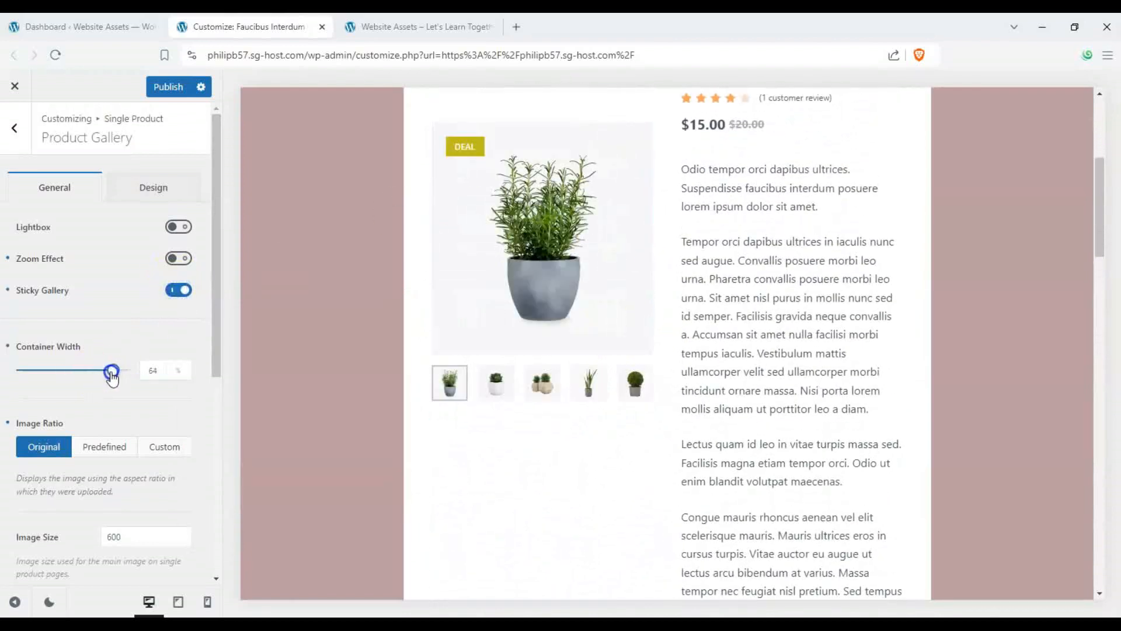
- Set the product gallery container width to 59%
mouse_move(112, 377)
left_mouse_down()
mouse_move(71, 374)
mouse_move(111, 380)
mouse_move(89, 376)
mouse_move(98, 379)
left_mouse_up()
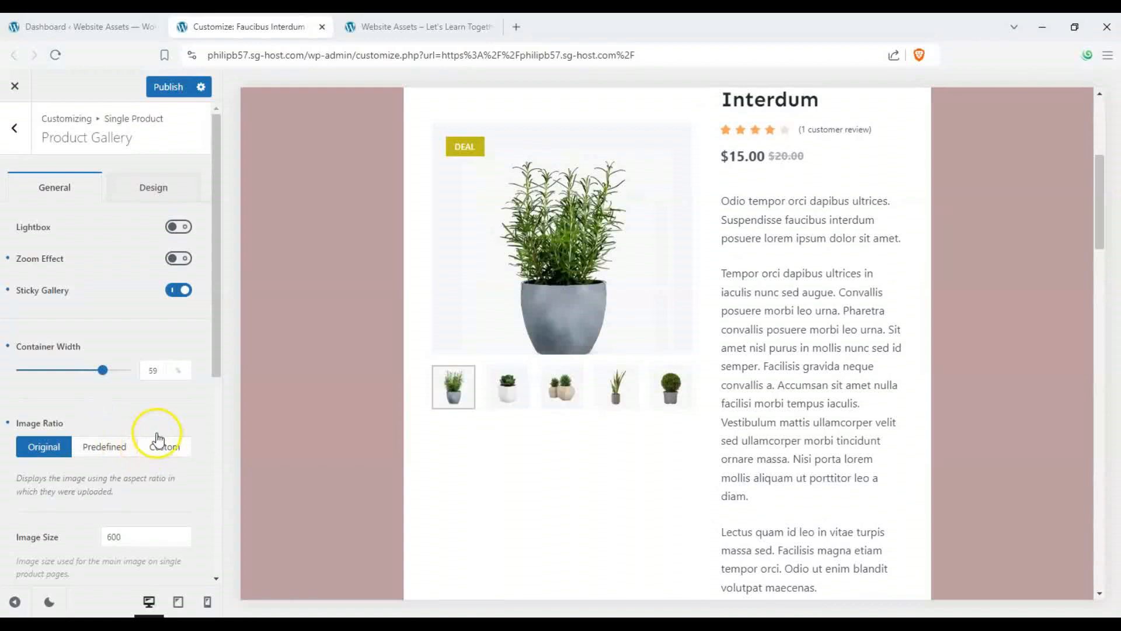
scroll(74, 377, "down", 2)
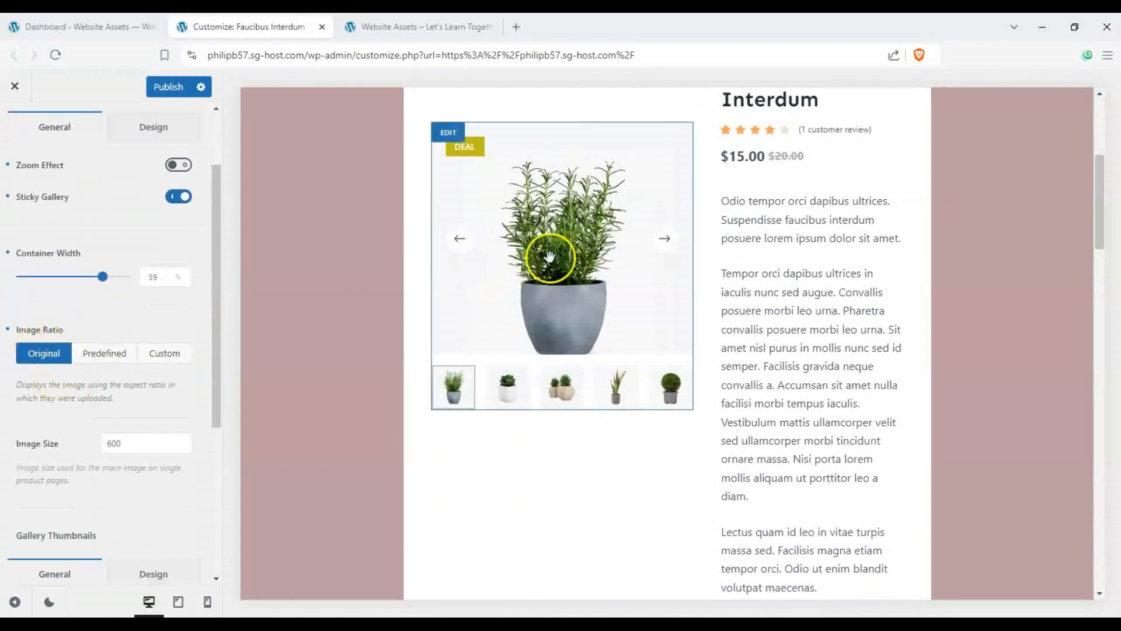
- Try the Predefined 1/1, 4/3 and 16/9 and the Custom image ratios, returning to Original
left_click(86, 353)
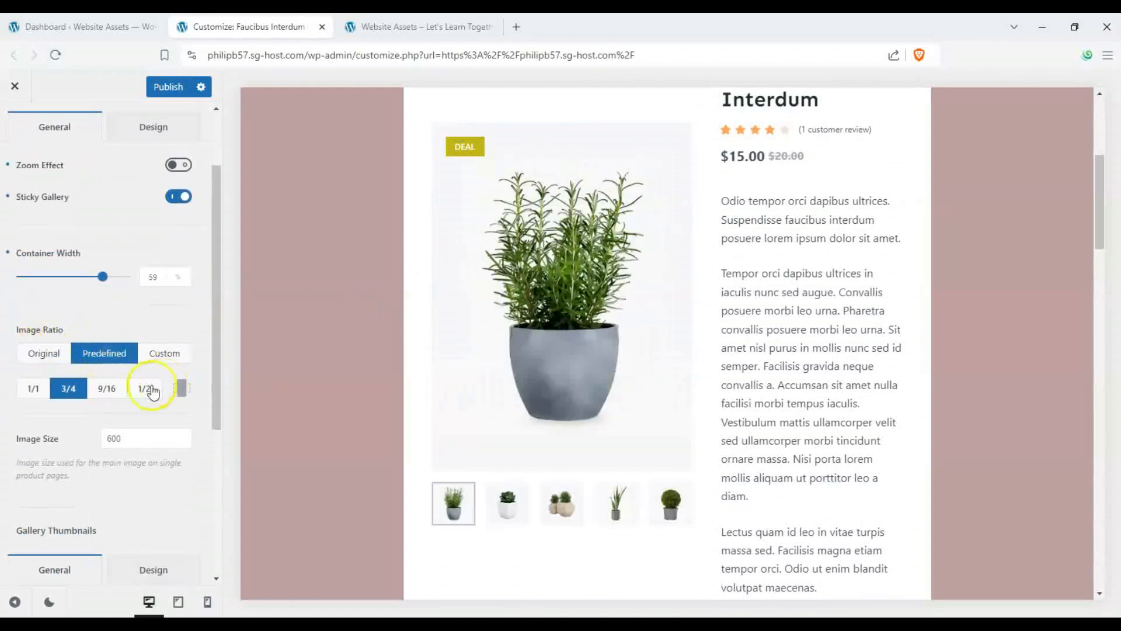
left_click(33, 389)
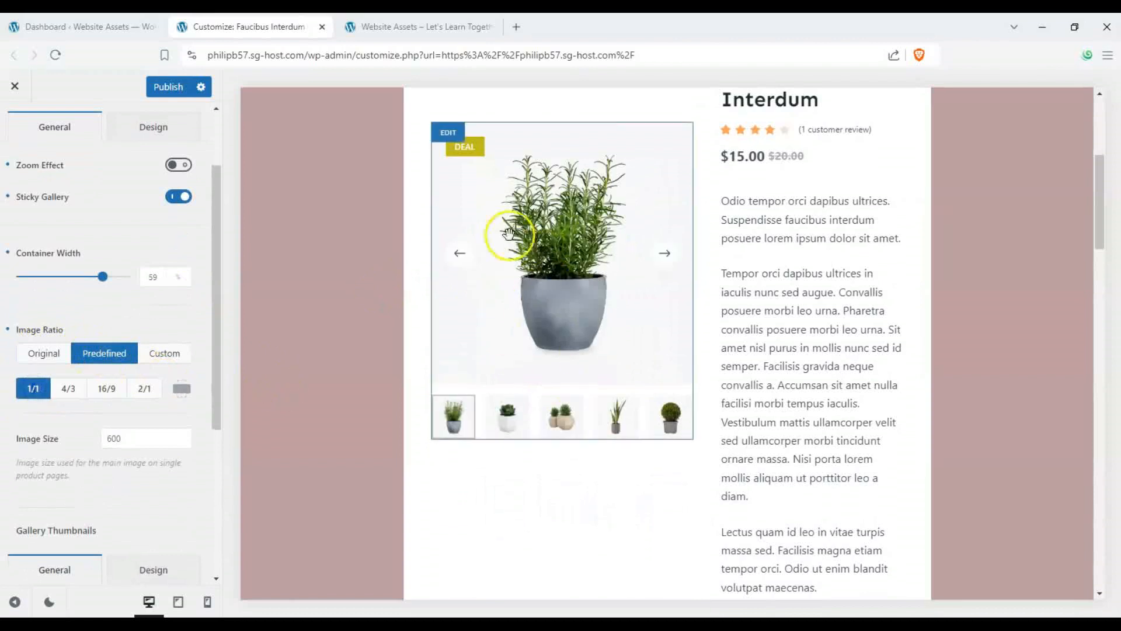
left_click(68, 389)
left_click(106, 390)
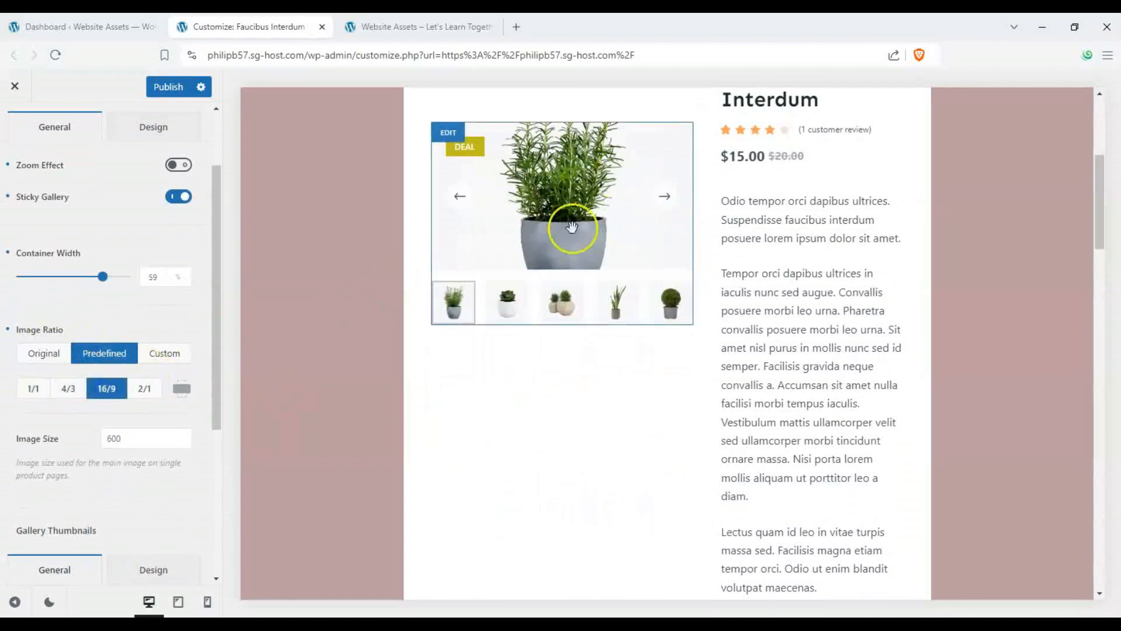
left_click(70, 355)
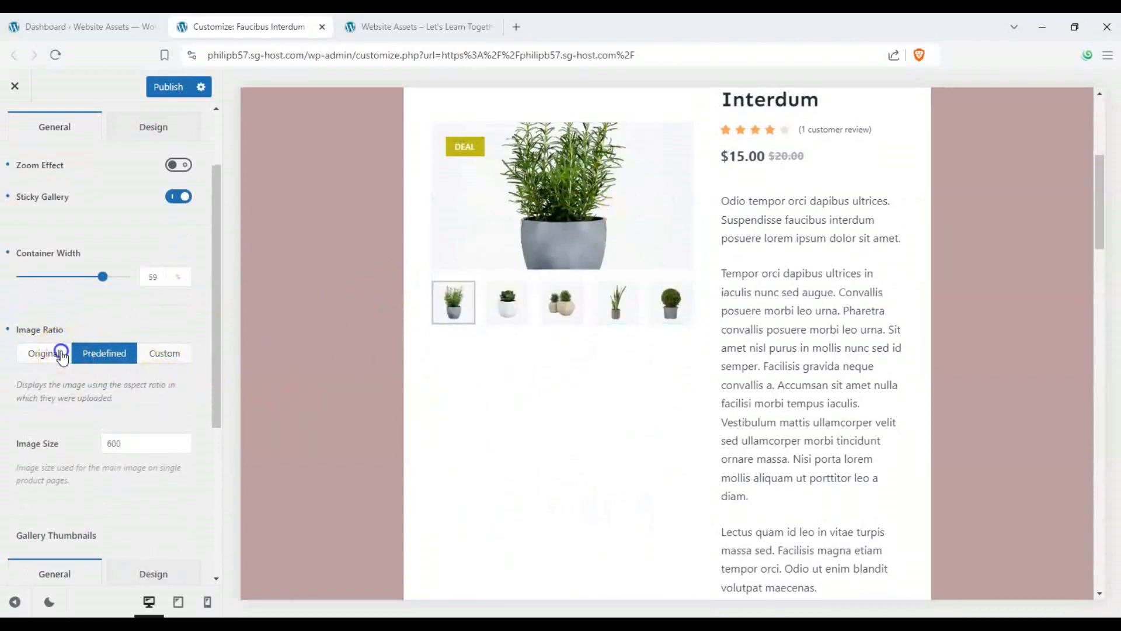
left_click(183, 358)
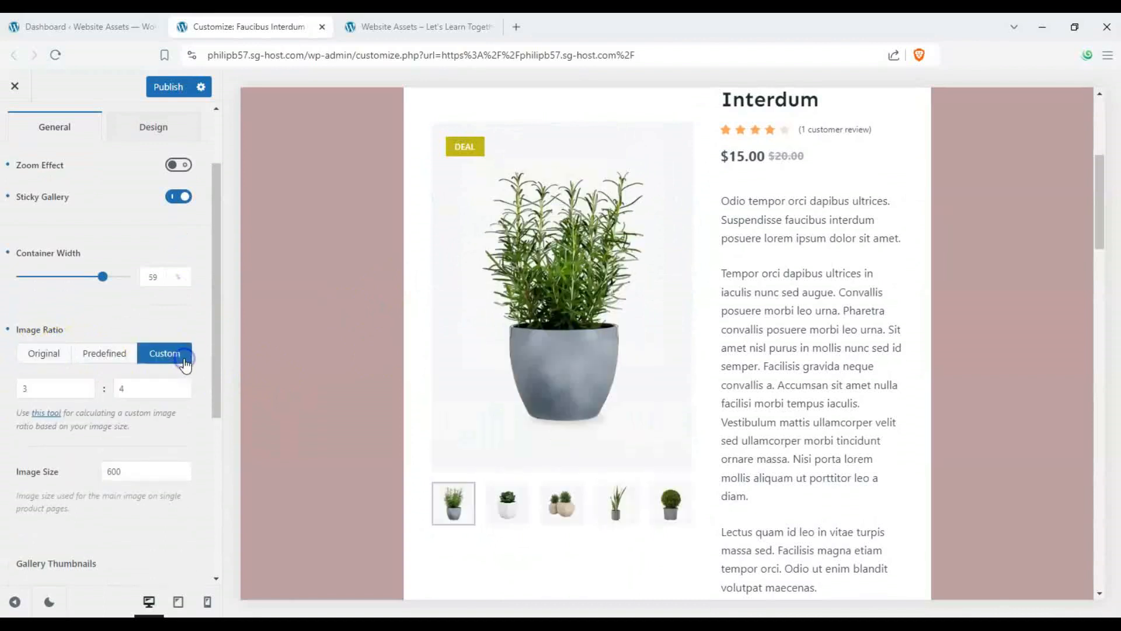
left_click(39, 361)
- Try the vertical gallery thumbnails position, then switch back to horizontal
left_click_drag(229, 406, 209, 533)
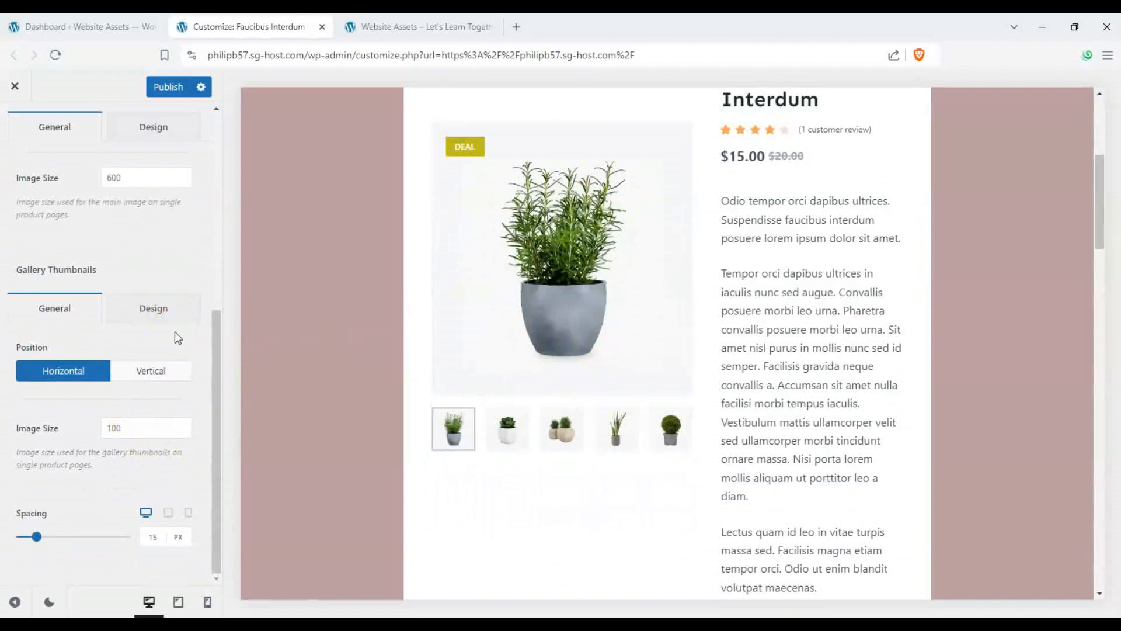
left_click(144, 379)
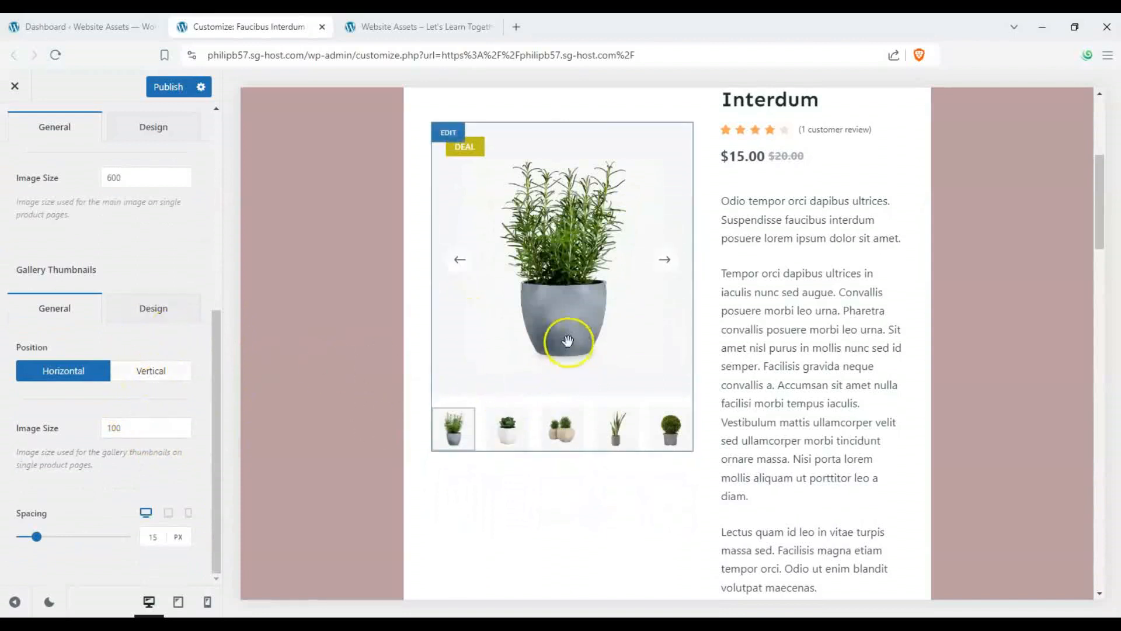
left_click(172, 373)
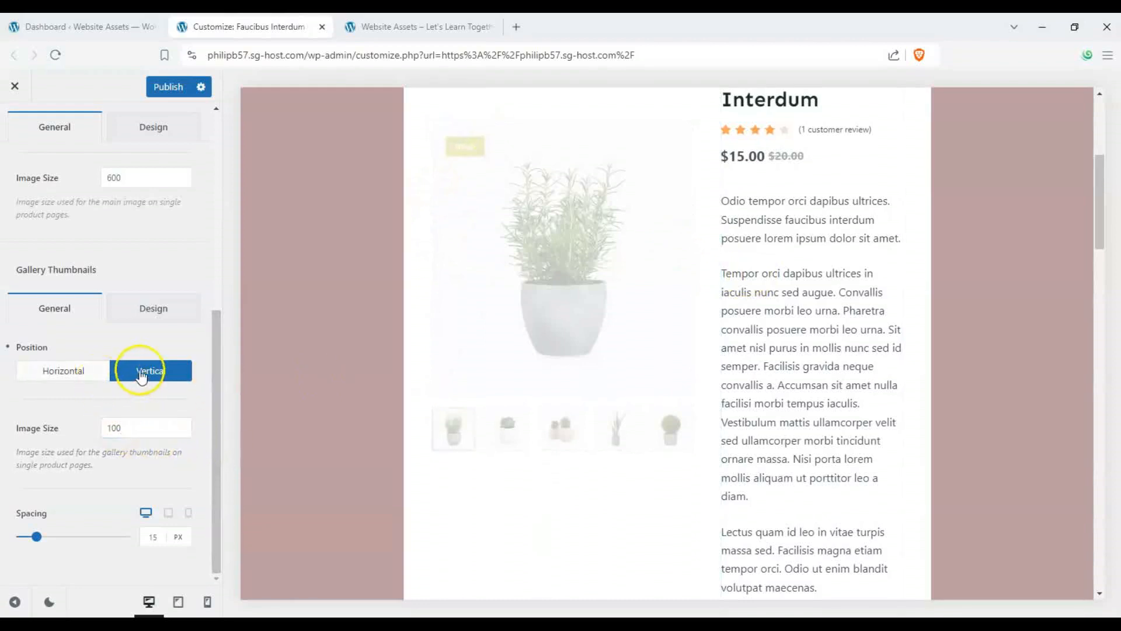
scroll(461, 233, "down", 2)
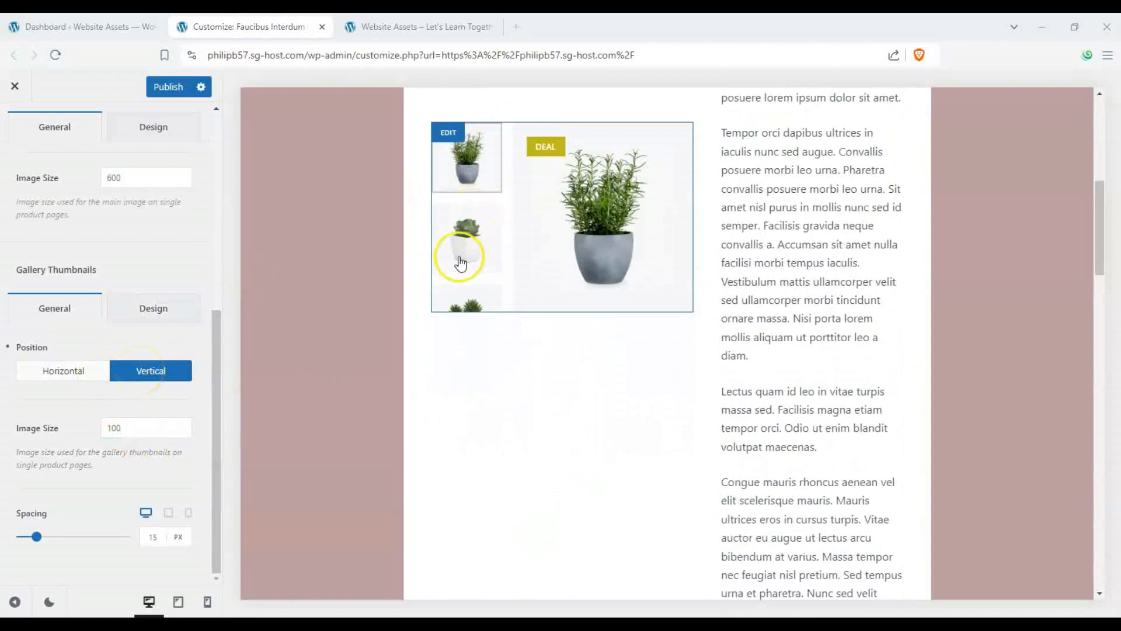
left_click(483, 304)
left_click(466, 176)
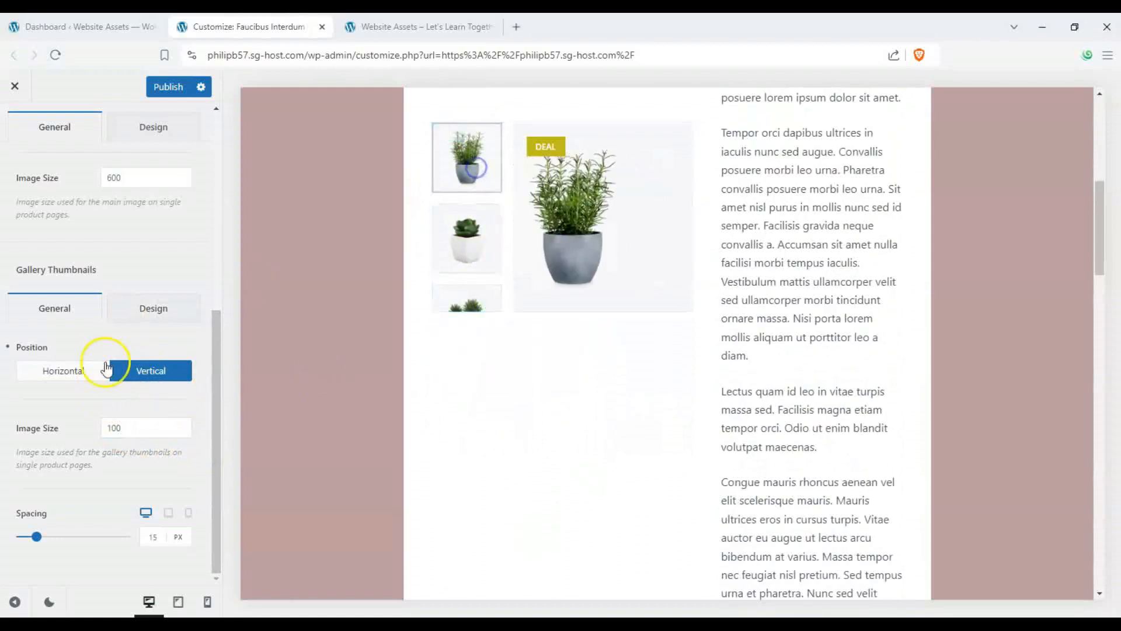
left_click(74, 368)
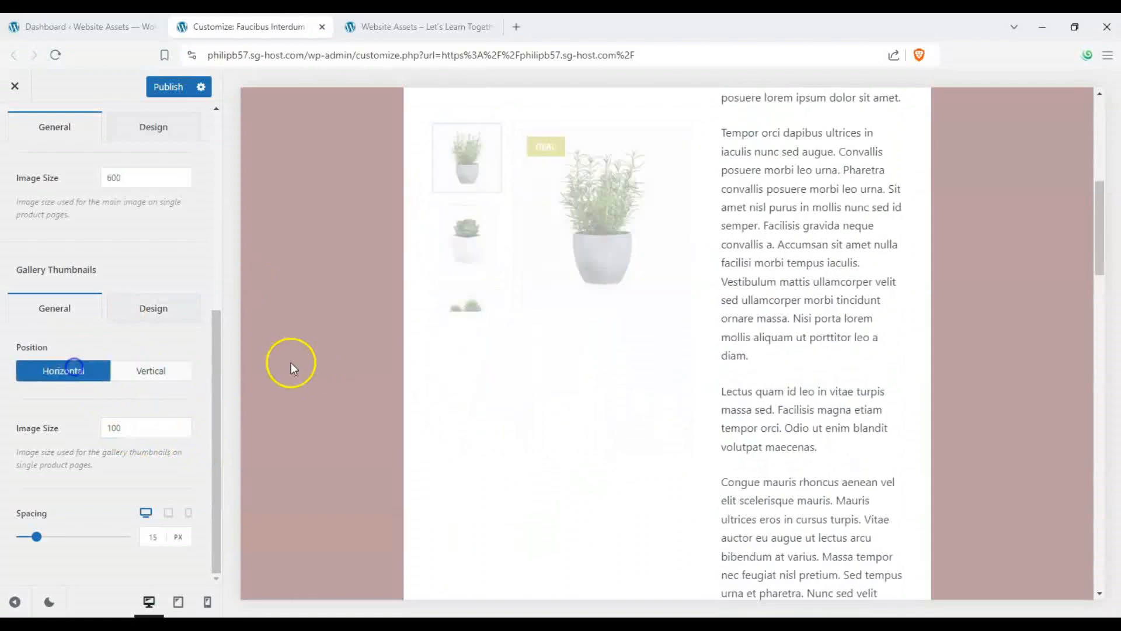
- Set the gallery thumbnails spacing to 26 px
left_click(36, 535)
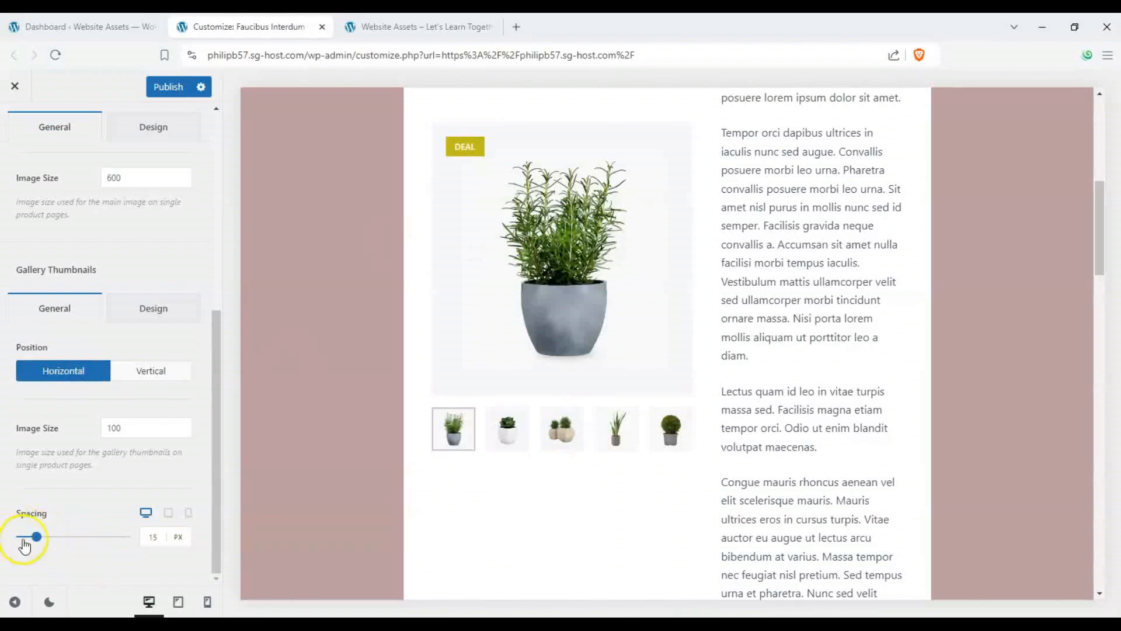
mouse_move(43, 542)
left_mouse_down()
mouse_move(73, 535)
mouse_move(32, 535)
mouse_move(48, 536)
left_mouse_up()
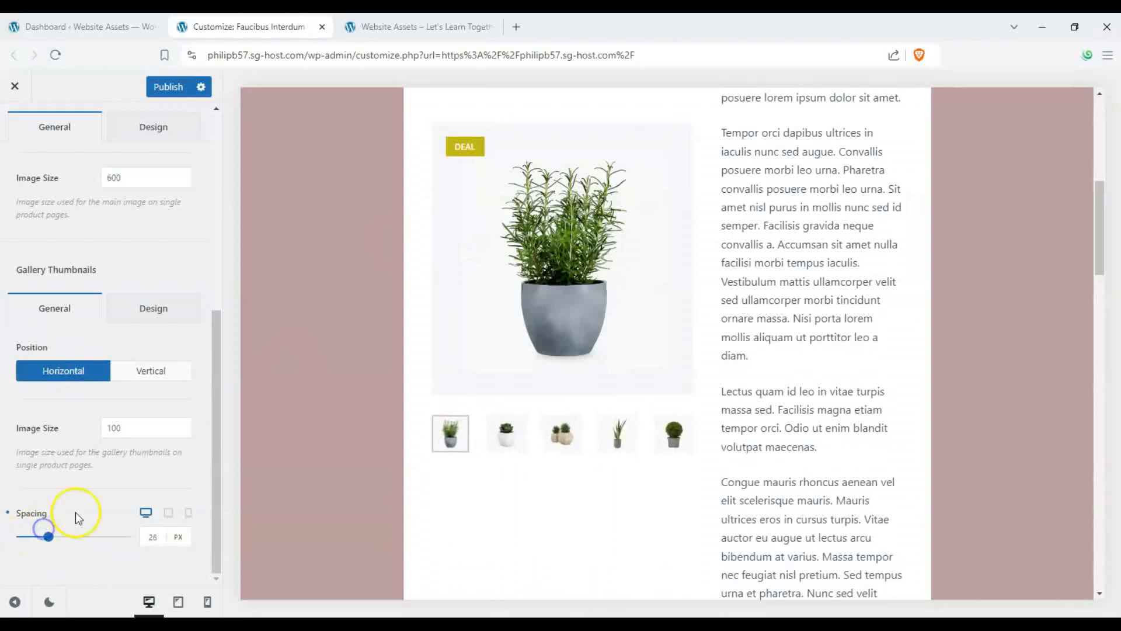
left_click(136, 418)
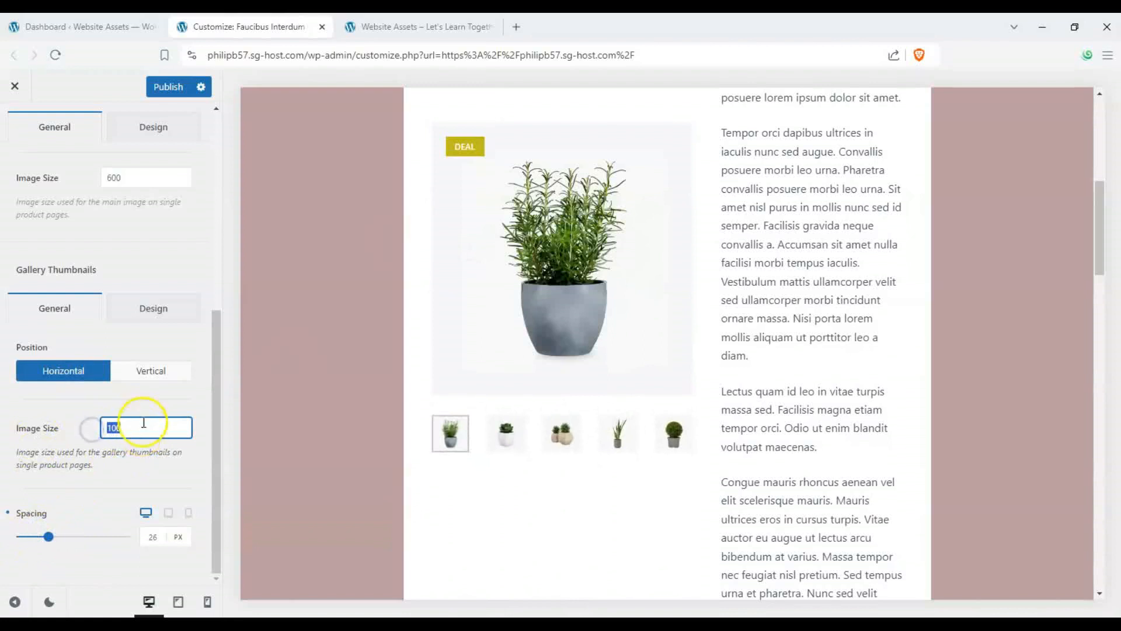
- Set the gallery's Prev/Next Arrow color to red in the Design settings
left_click_drag(213, 426, 209, 204)
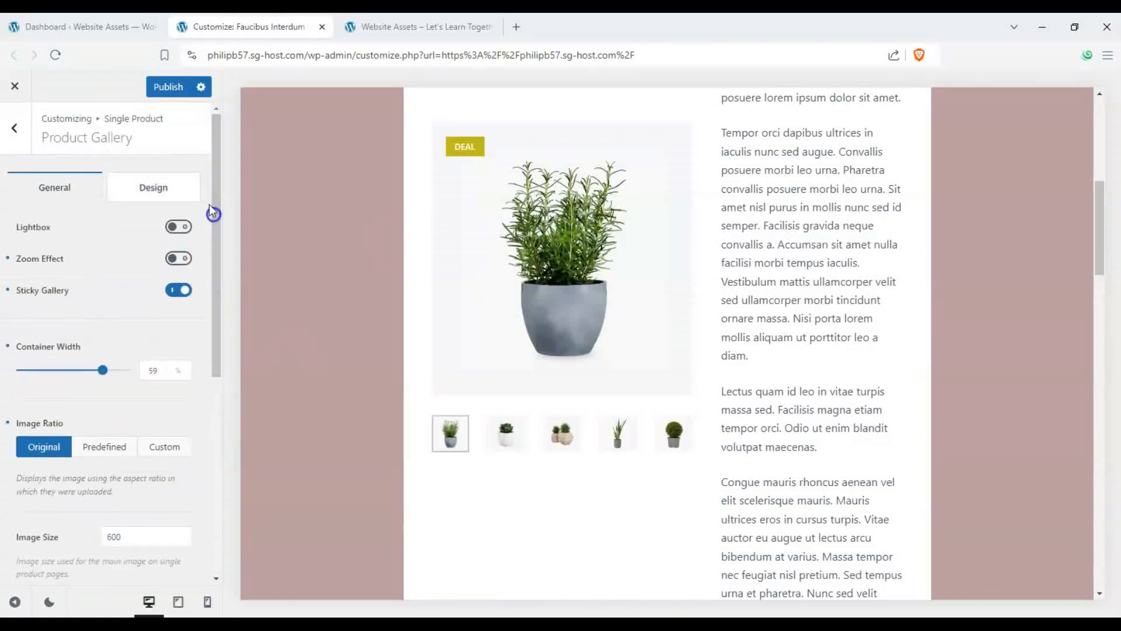
left_click(151, 169)
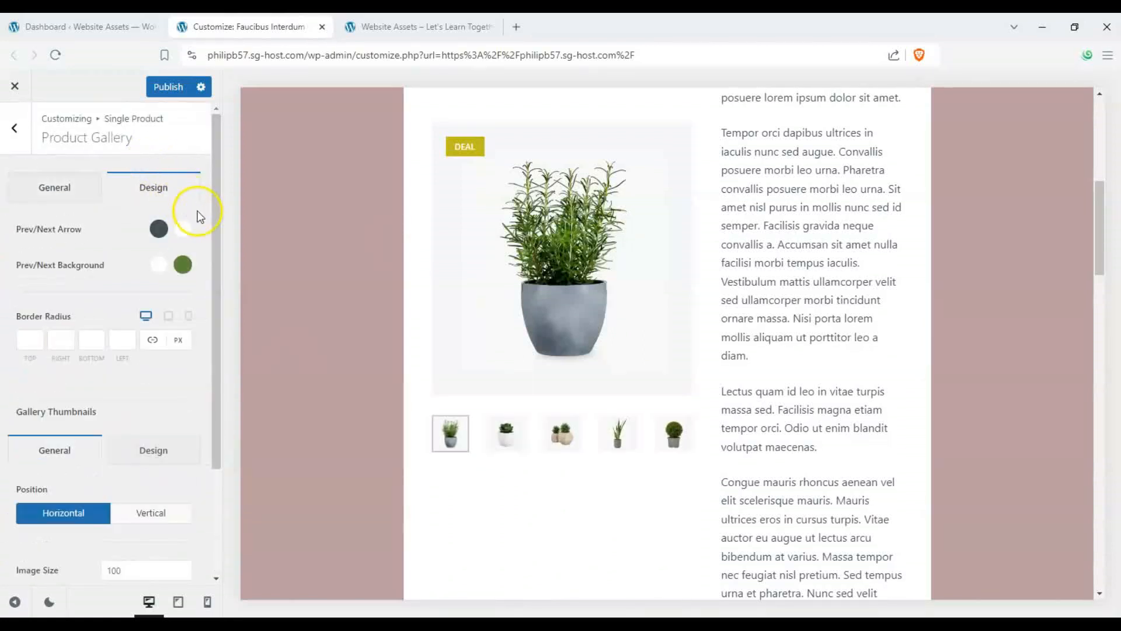
left_click(159, 228)
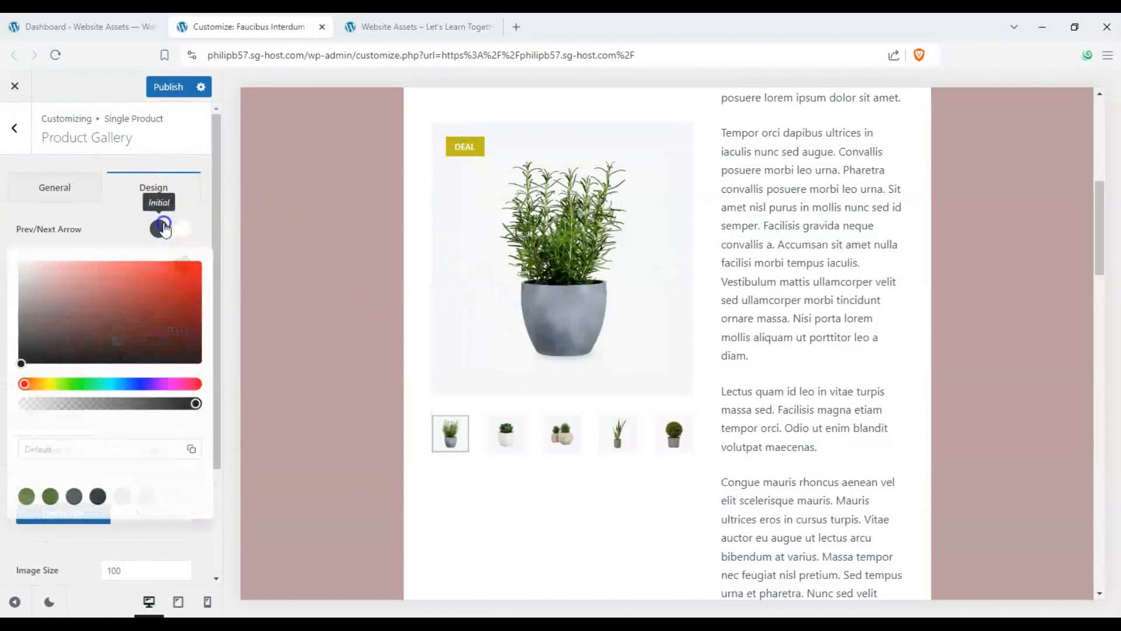
left_click(200, 267)
left_click(87, 225)
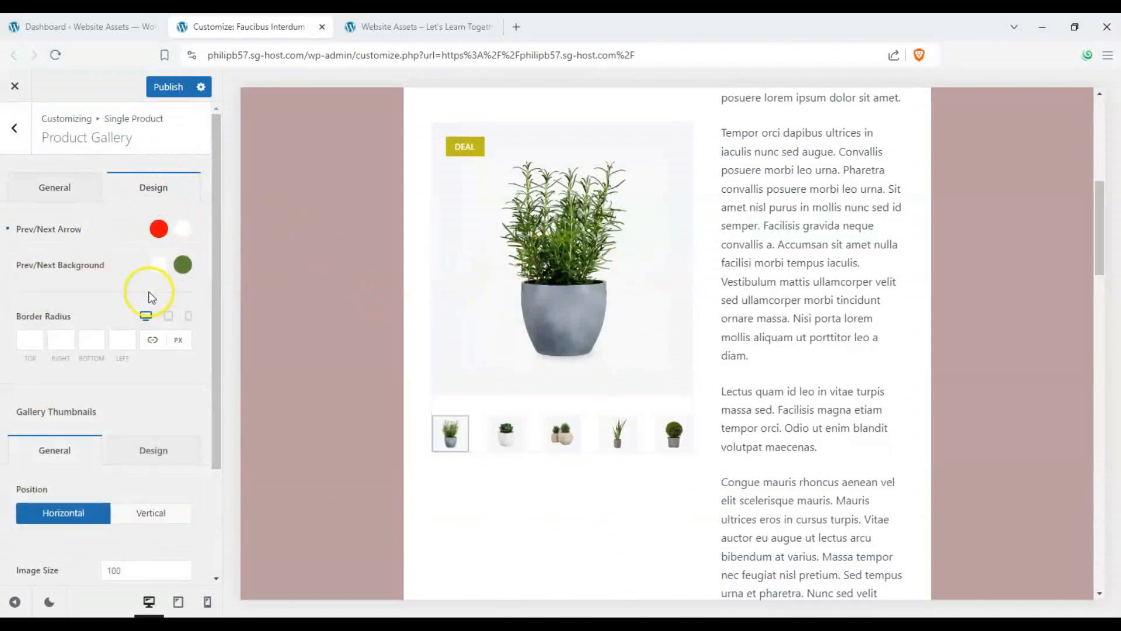
- Review the gallery thumbnails' design border radius options
scroll(151, 297, "down", 2)
scroll(89, 283, "down", 1)
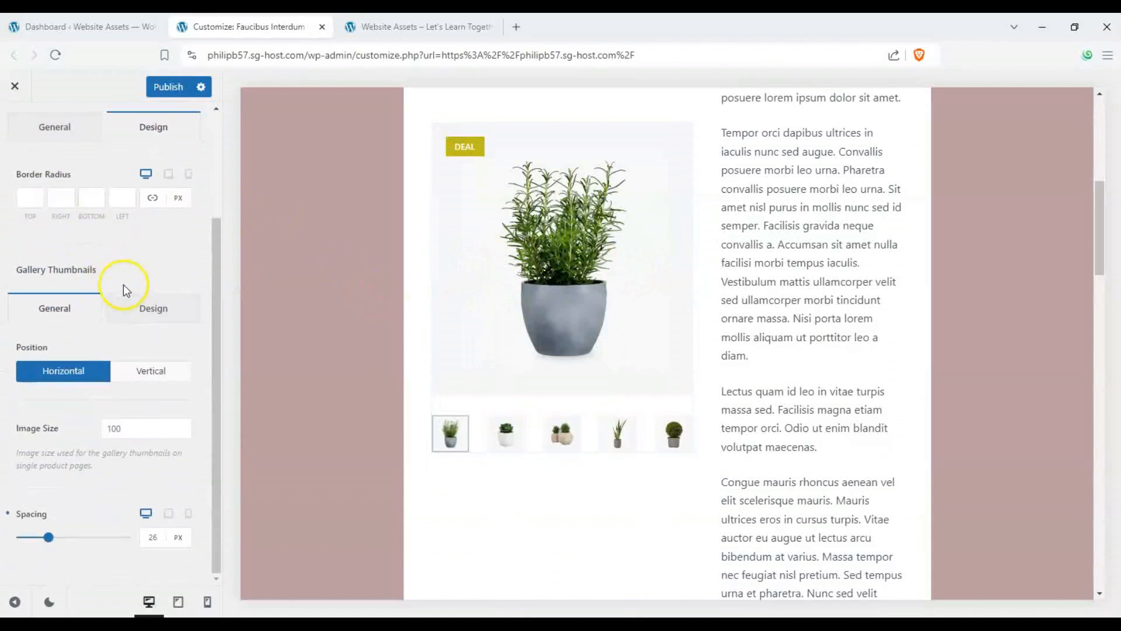
left_click(138, 315)
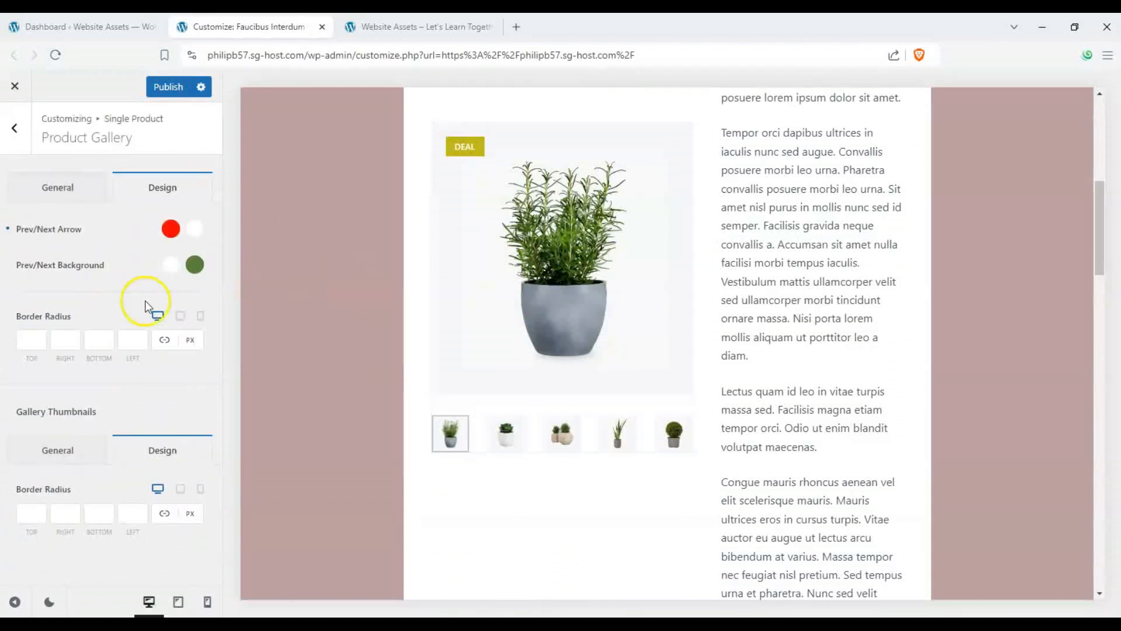
left_click(66, 456)
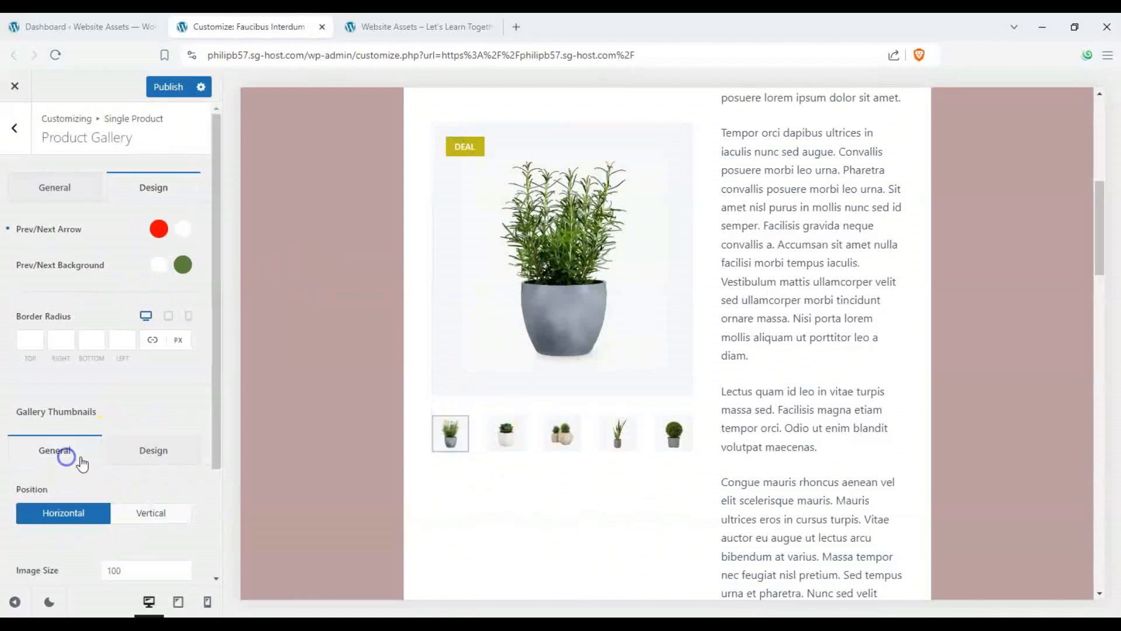
- Open the single product Product Elements settings and hide the Add to Cart element
left_click(23, 129)
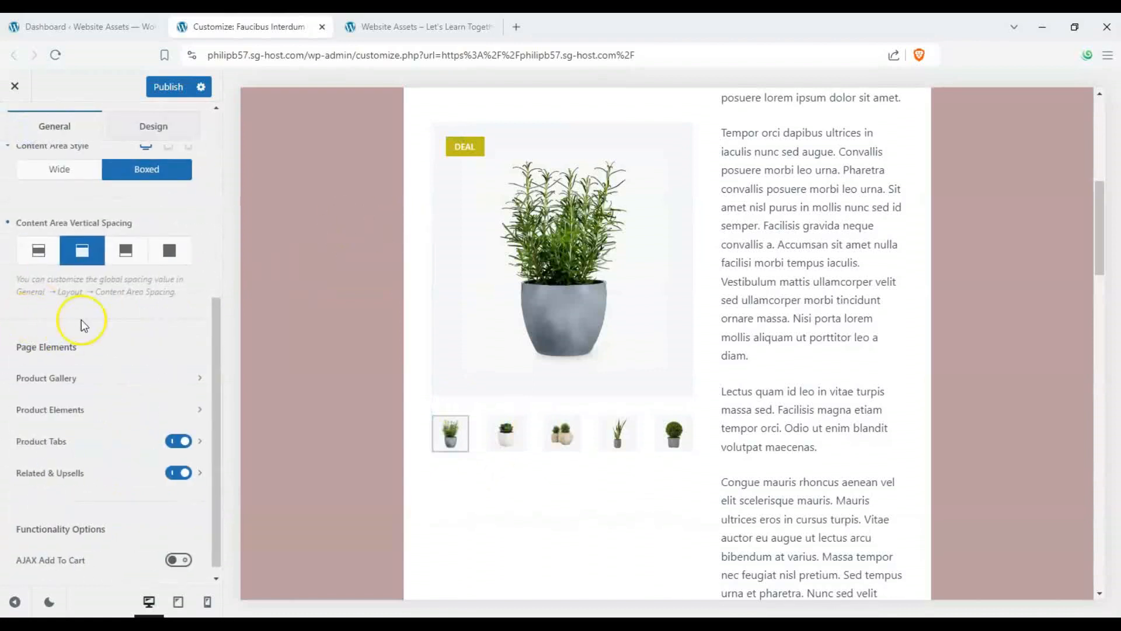
left_click(122, 409)
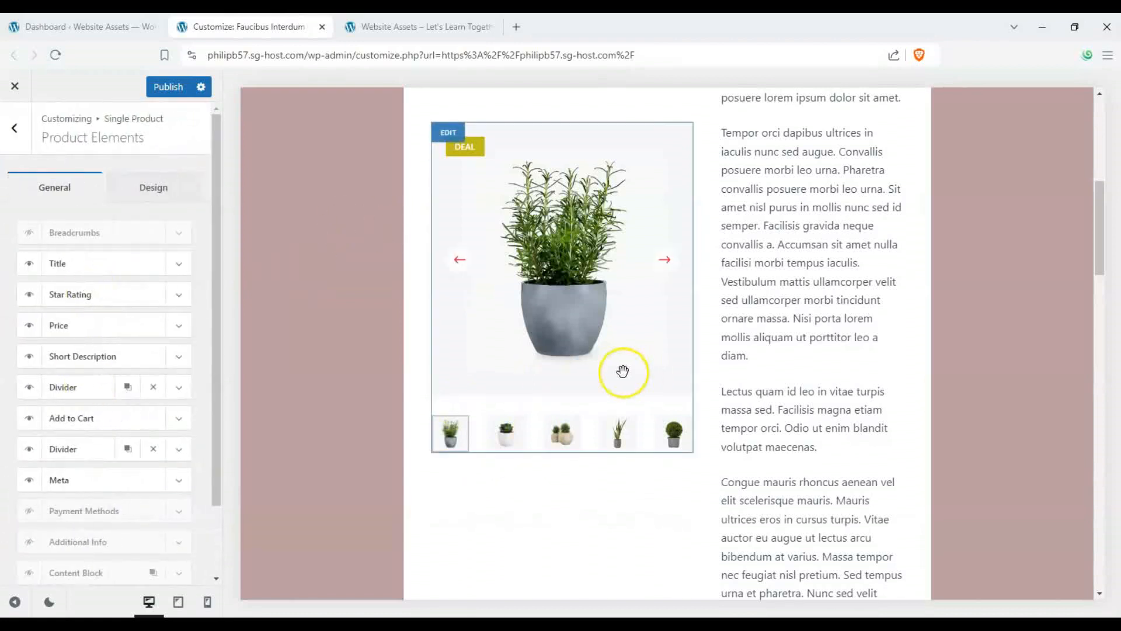
scroll(623, 372, "up", 5)
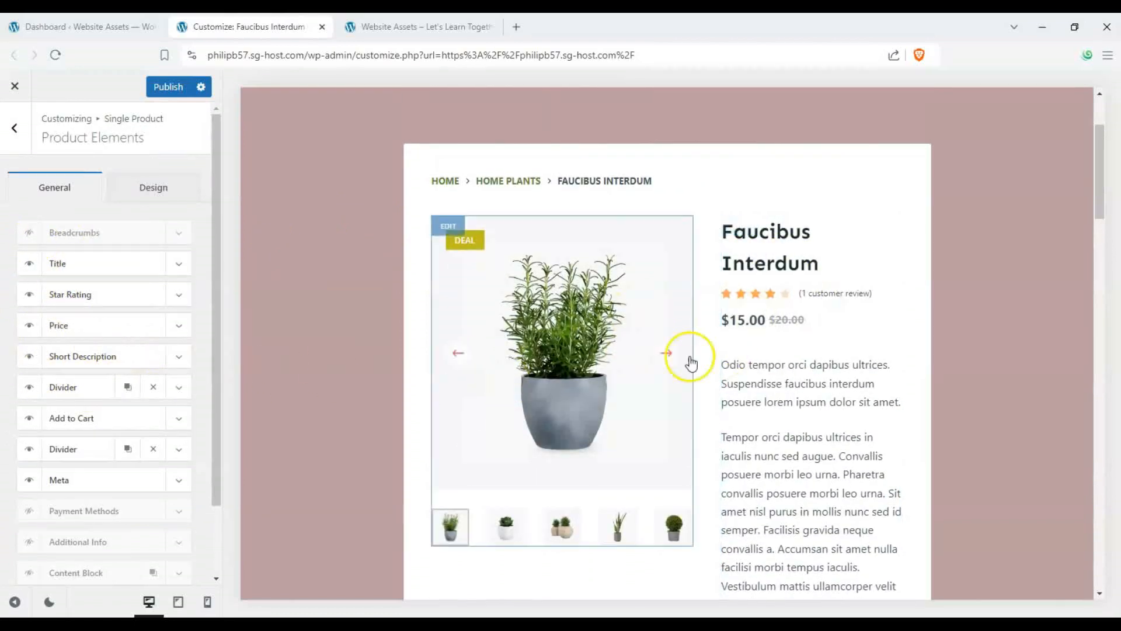
scroll(743, 325, "down", 1)
scroll(777, 400, "down", 2)
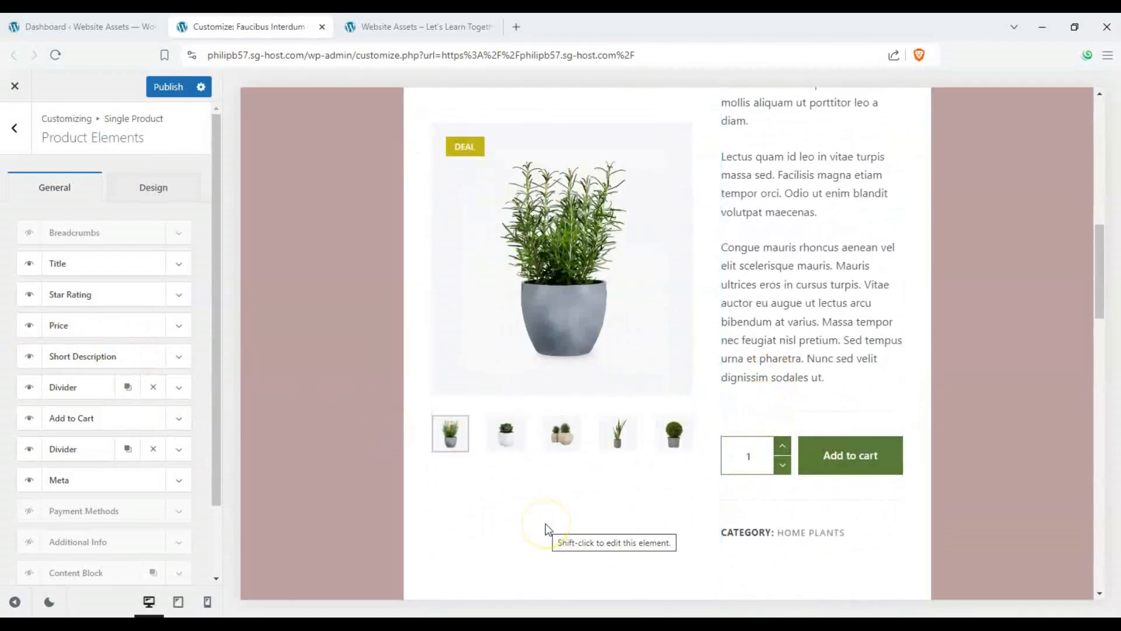
scroll(546, 523, "up", 7)
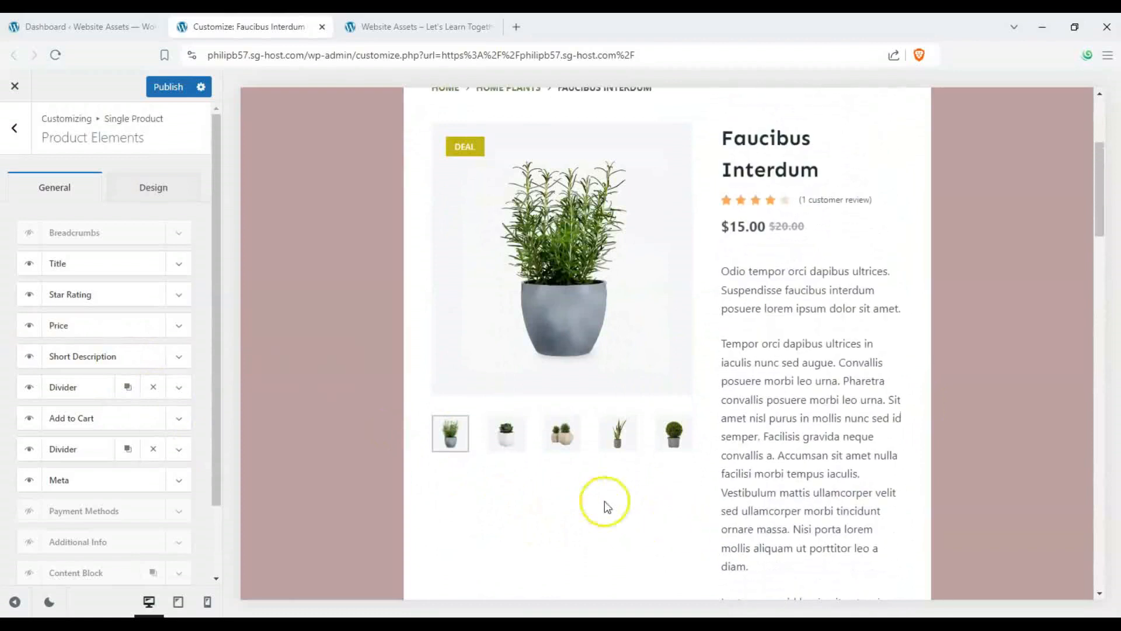
scroll(616, 496, "up", 1)
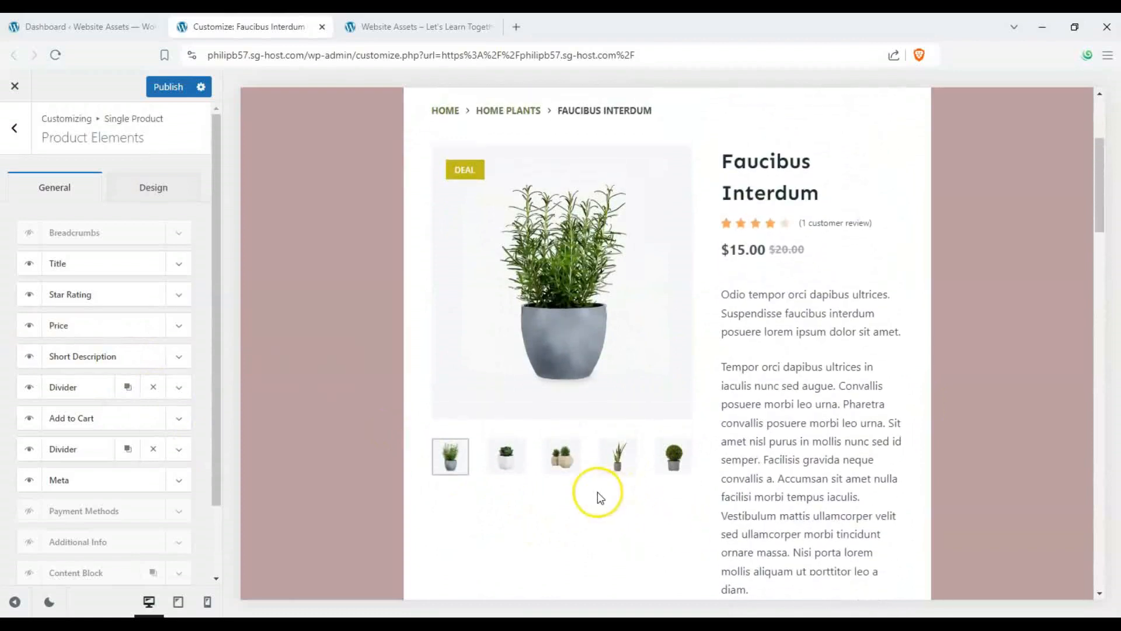
scroll(590, 492, "down", 3)
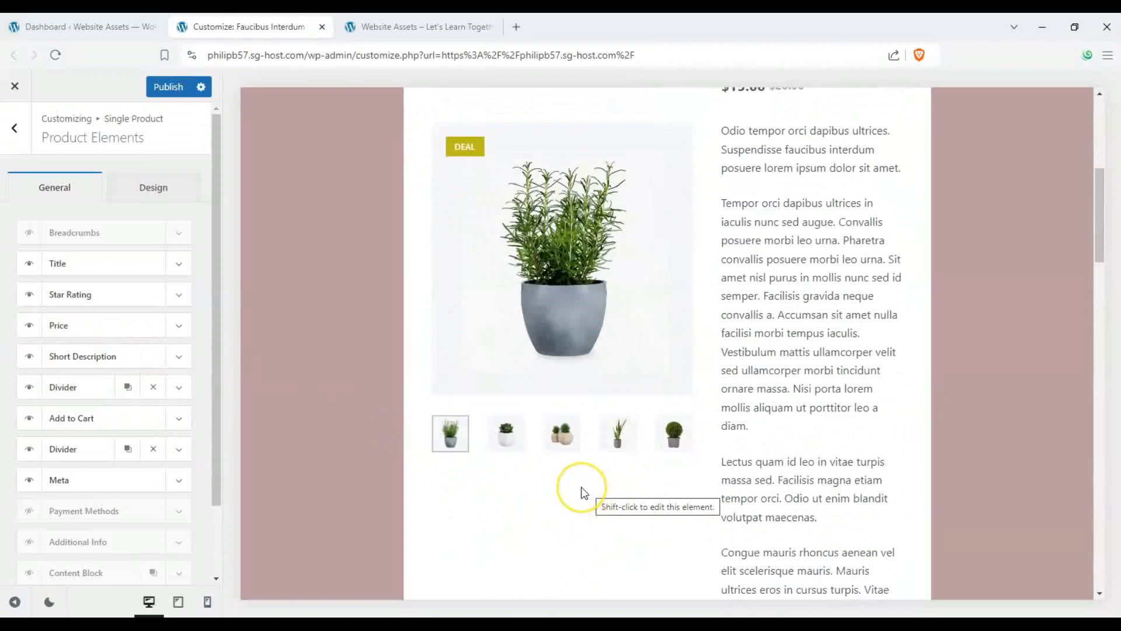
scroll(585, 492, "down", 2)
scroll(570, 492, "down", 2)
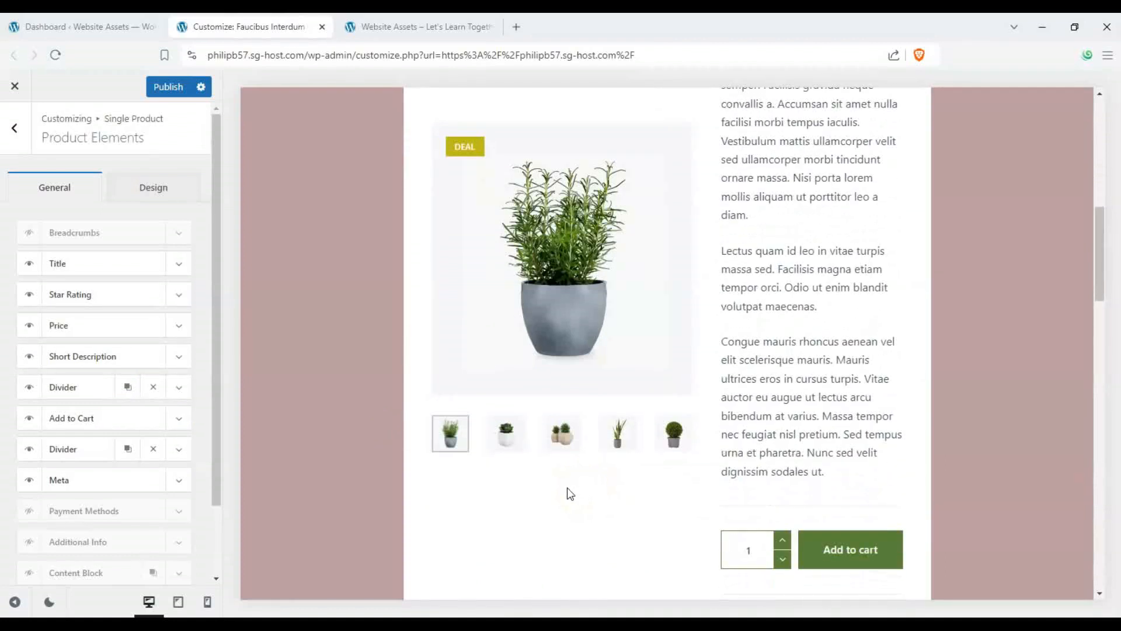
left_click(30, 420)
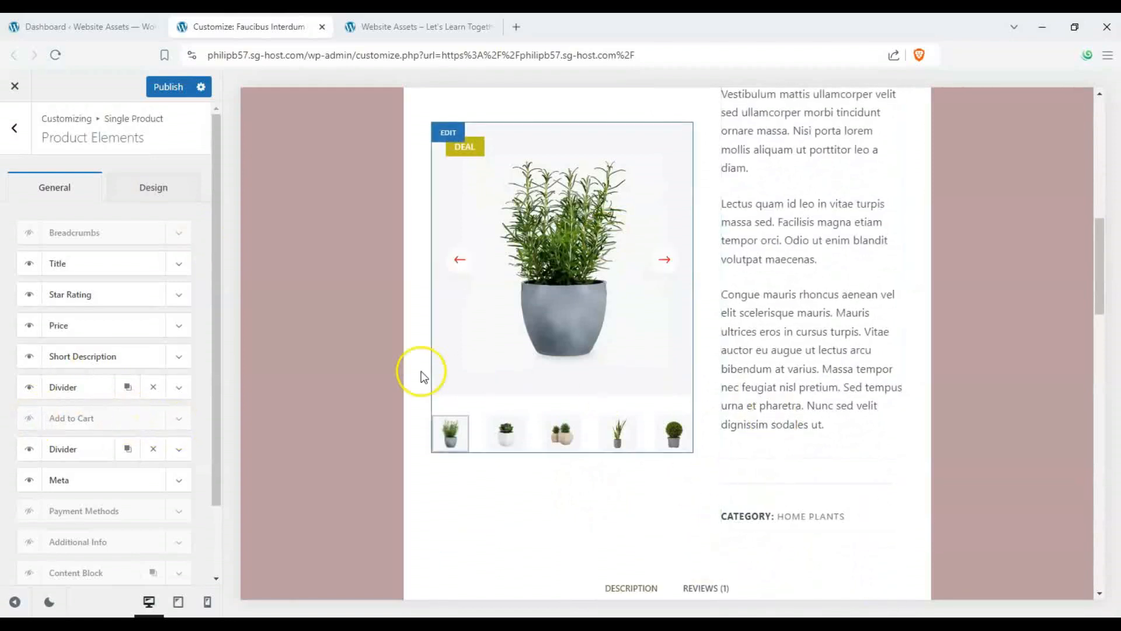
- Hide the Star Rating element on the single product page
scroll(140, 395, "down", 1)
scroll(134, 399, "down", 2)
scroll(681, 358, "up", 6)
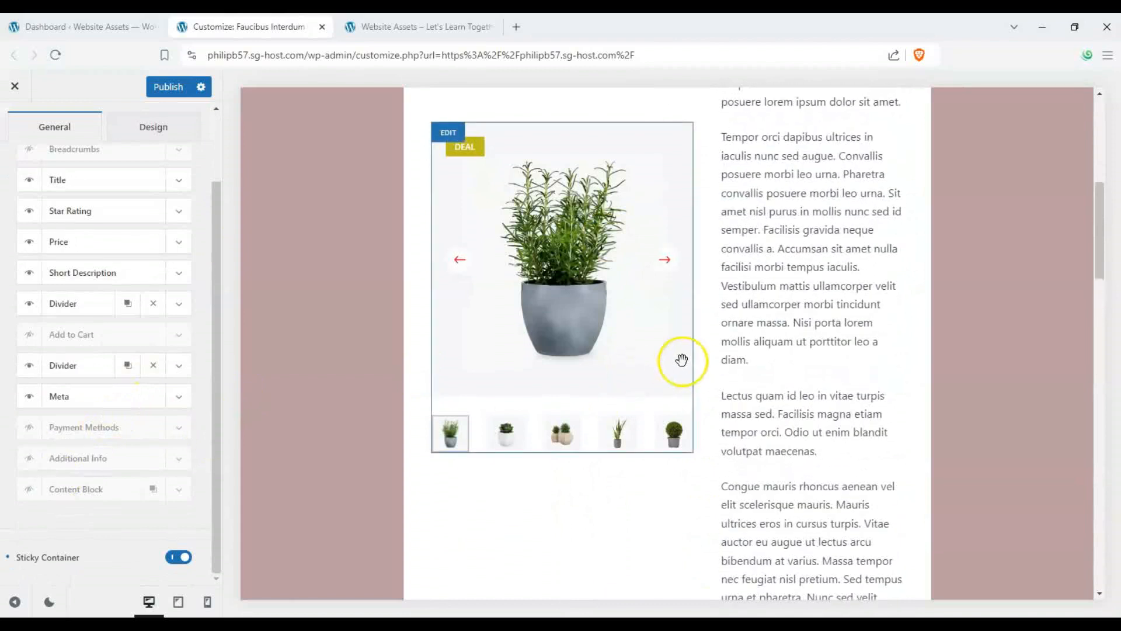
left_click(33, 214)
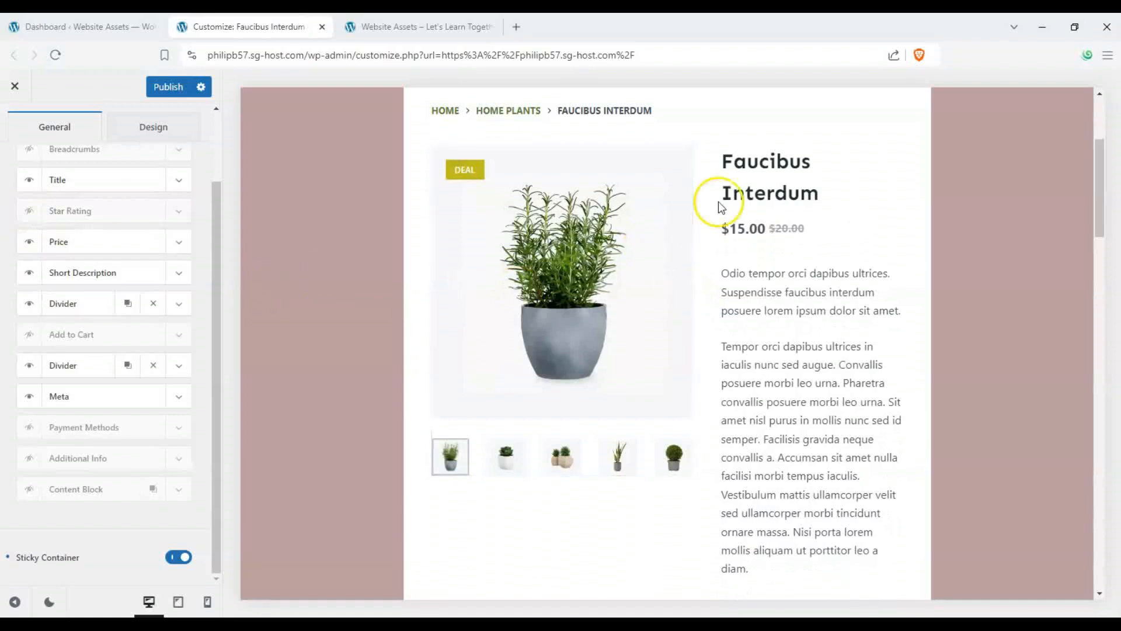
scroll(51, 207, "up", 1)
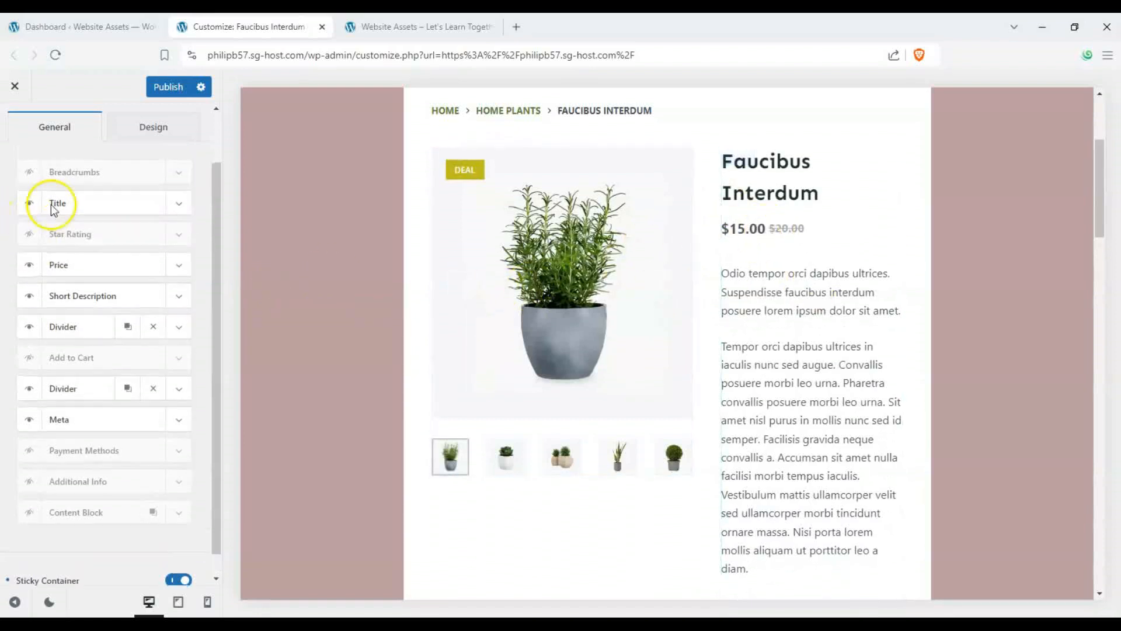
- Set the single product title font family to Palatino in the Product Elements design settings
left_click(134, 133)
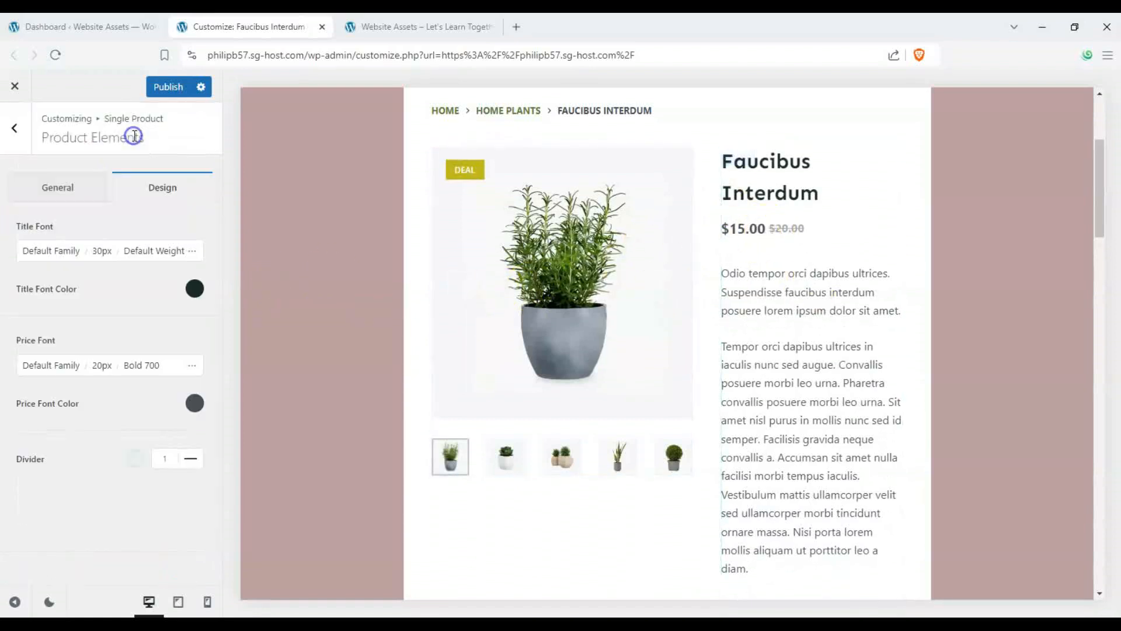
left_click(47, 250)
scroll(120, 435, "down", 4)
scroll(121, 435, "down", 3)
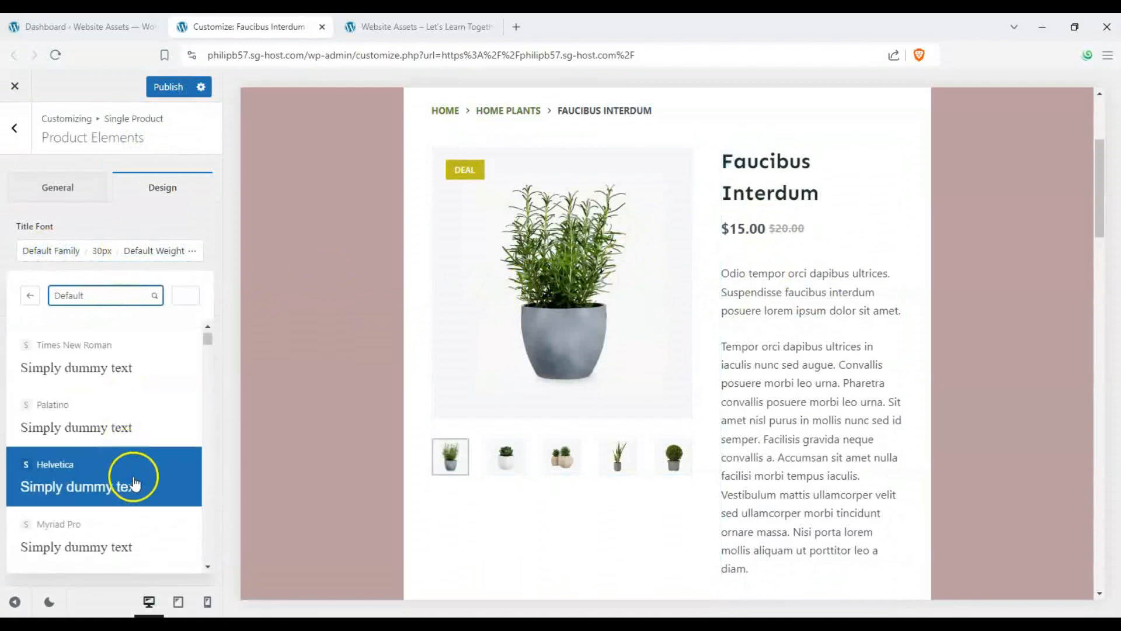
left_click(123, 439)
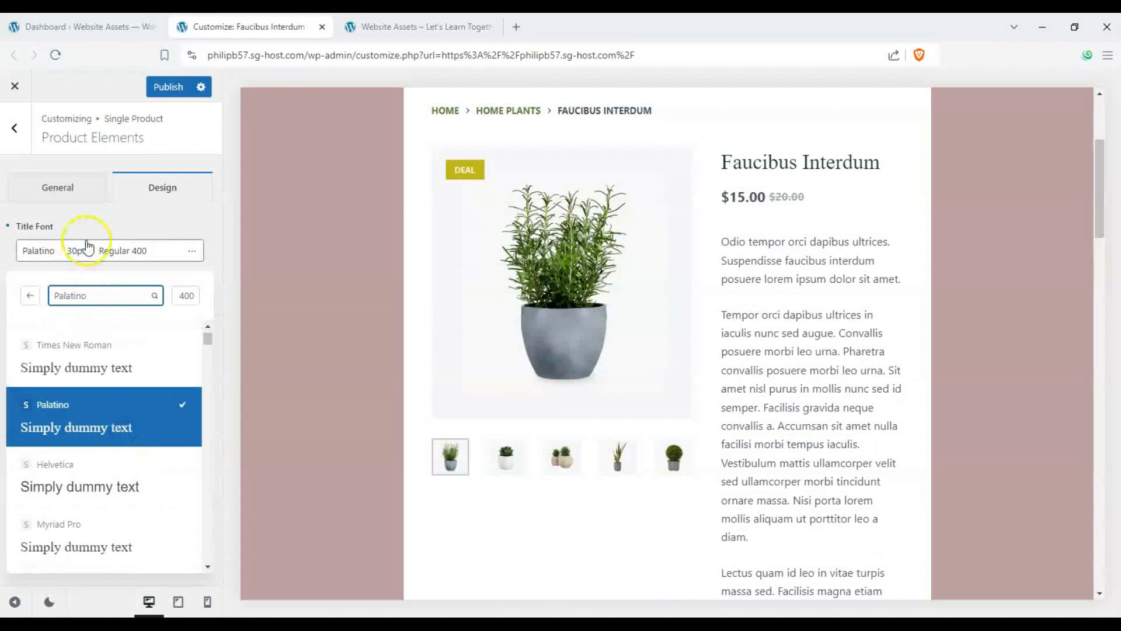
left_click(111, 225)
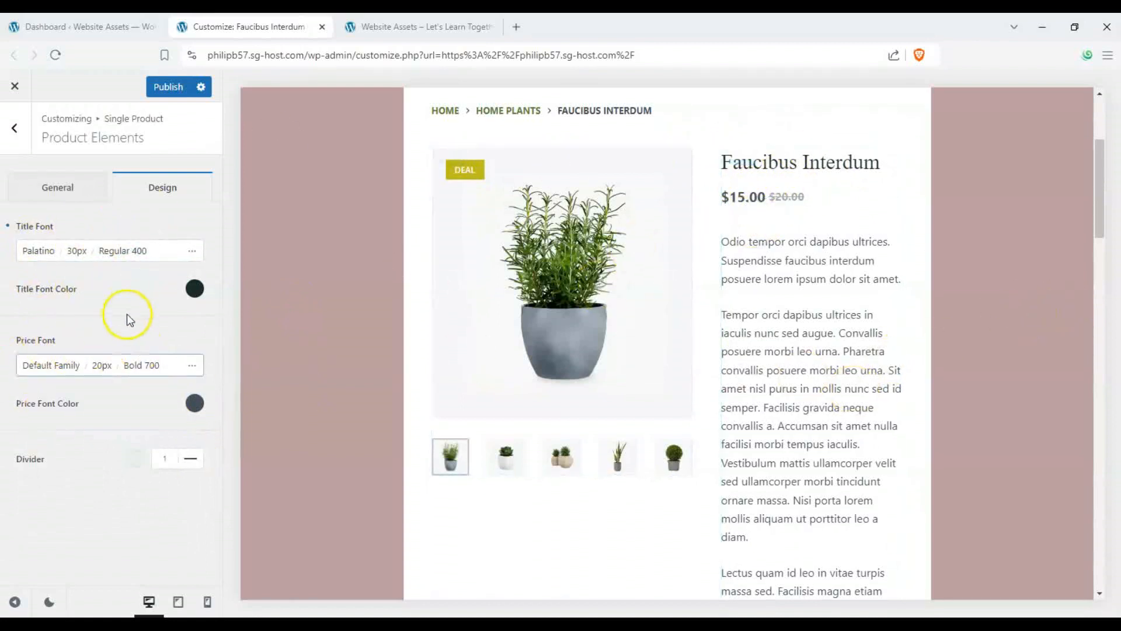
- Open the Product Tabs settings and compare the tab layout types, selecting the Type 3 accordion layout
left_click(15, 128)
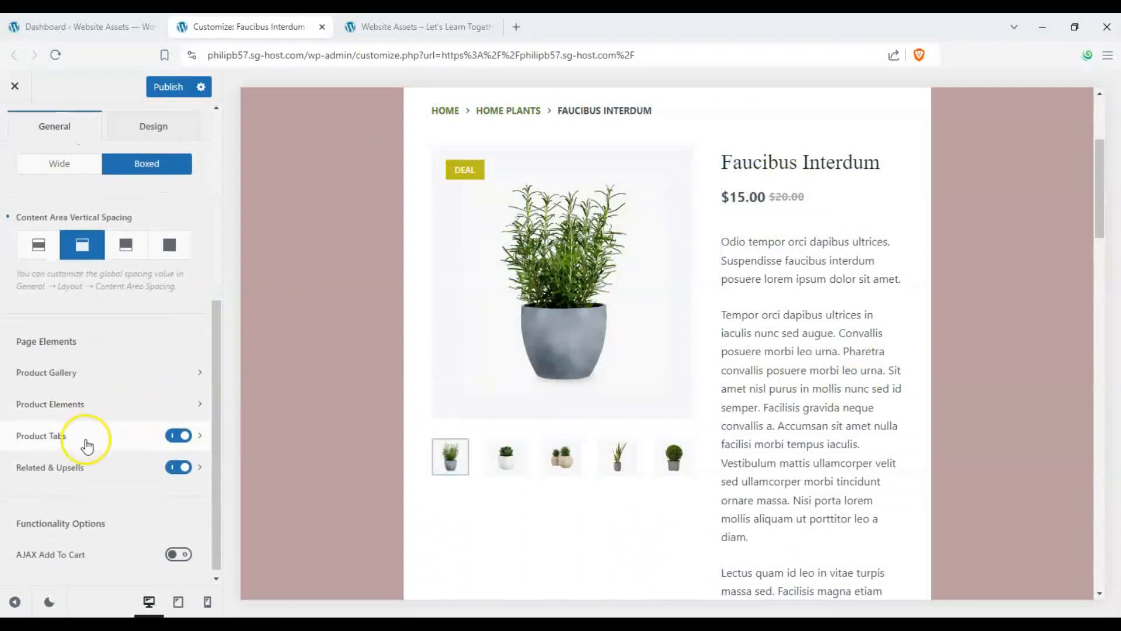
left_click(199, 430)
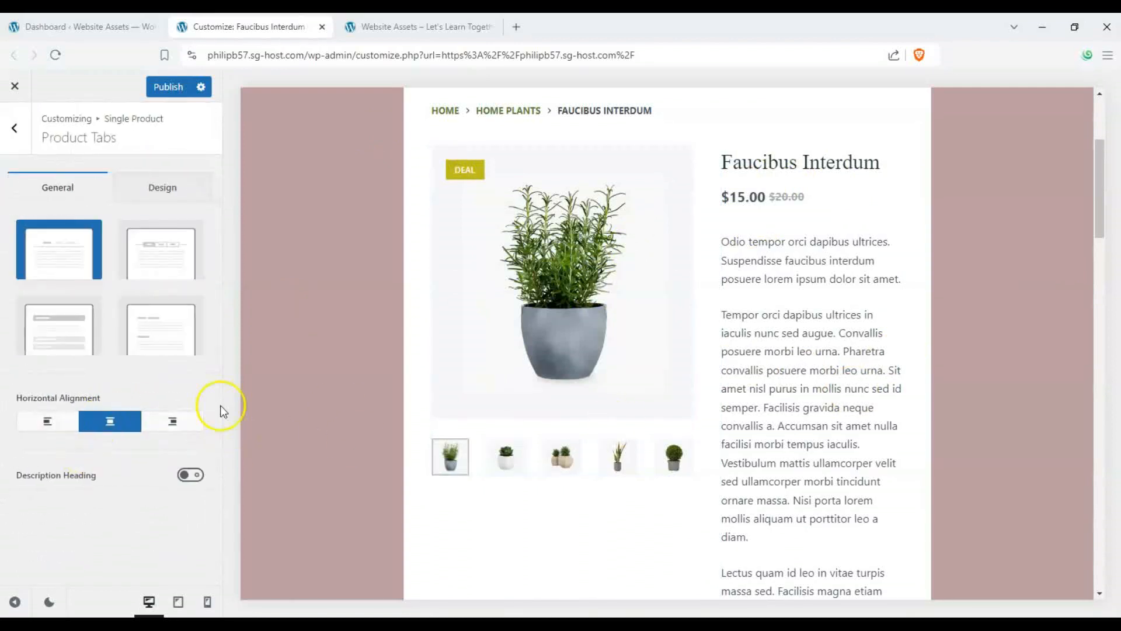
left_click(139, 261)
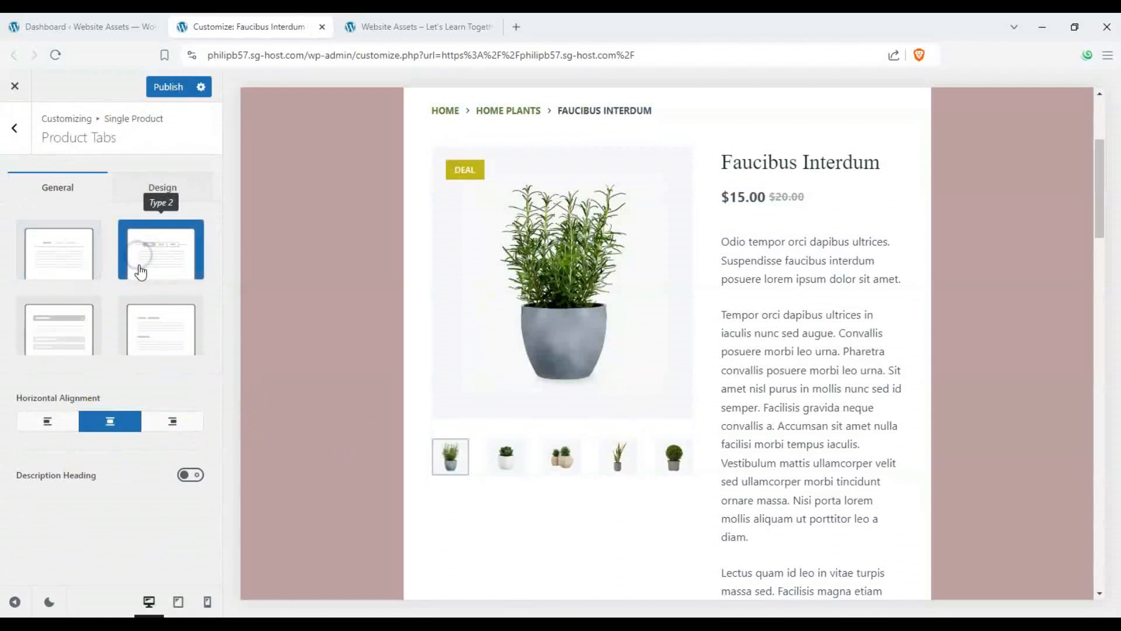
left_click(78, 333)
left_click(143, 327)
left_click(148, 272)
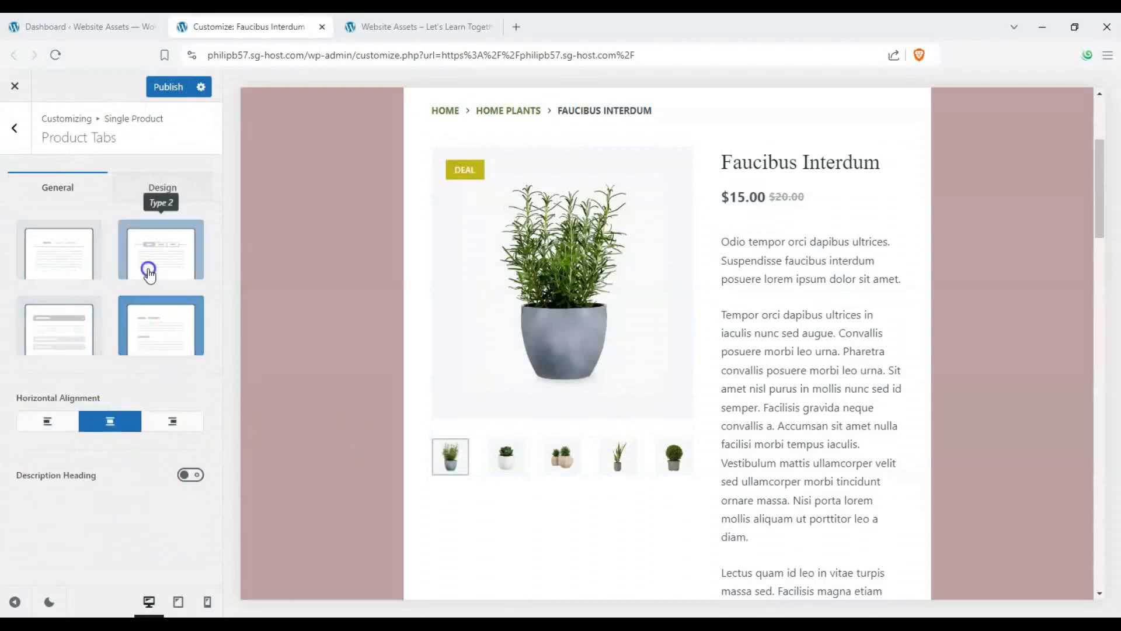
left_click(75, 266)
scroll(568, 387, "down", 12)
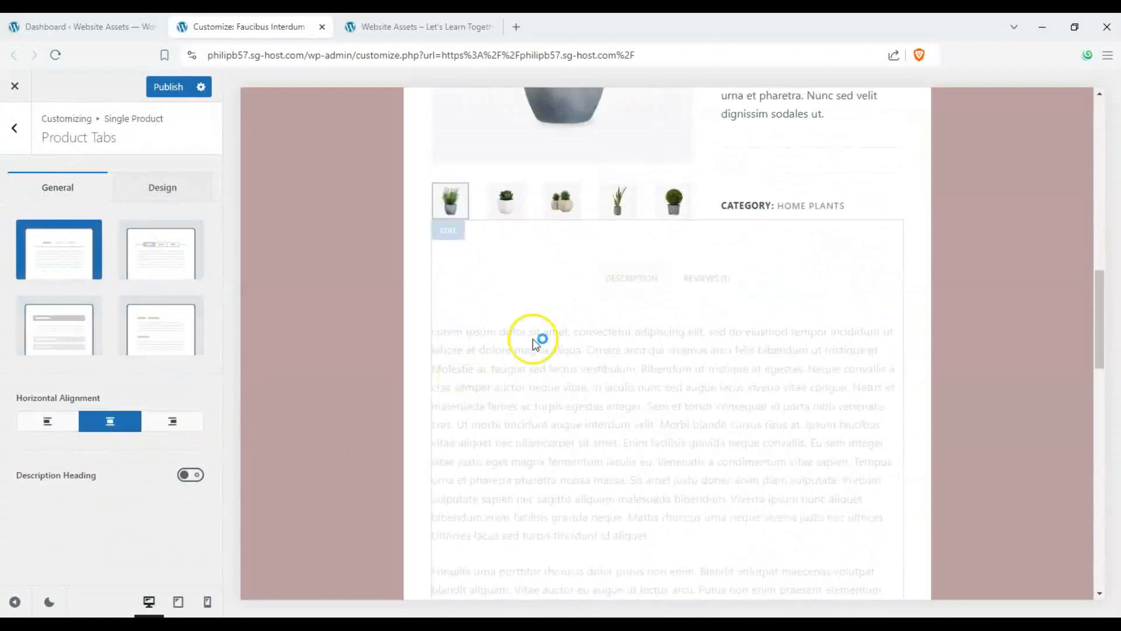
left_click(160, 249)
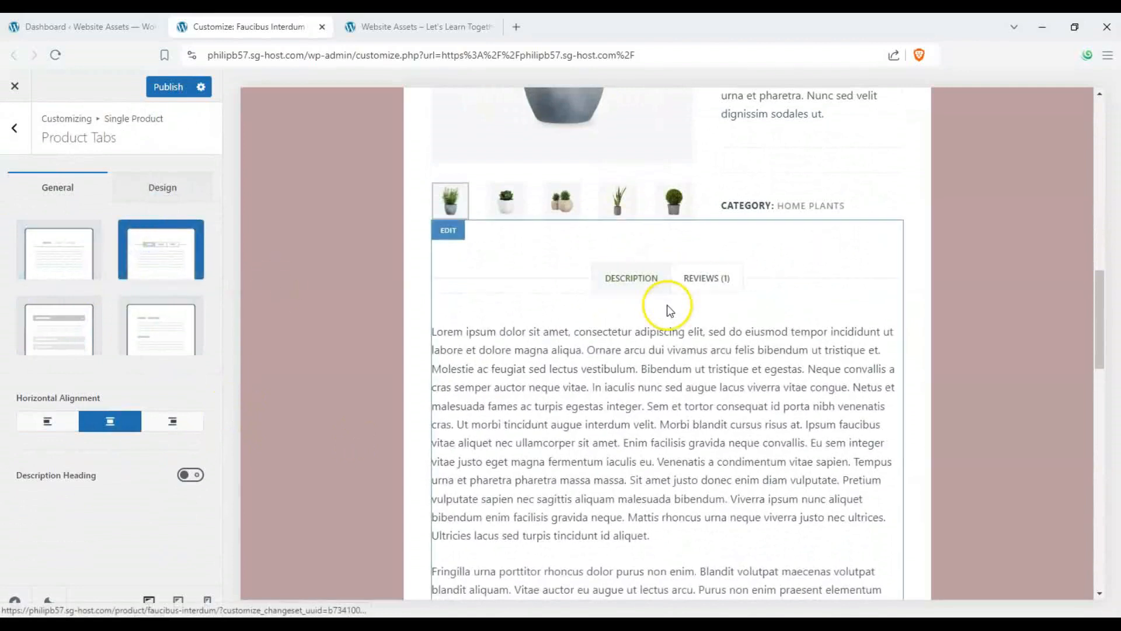
left_click(67, 321)
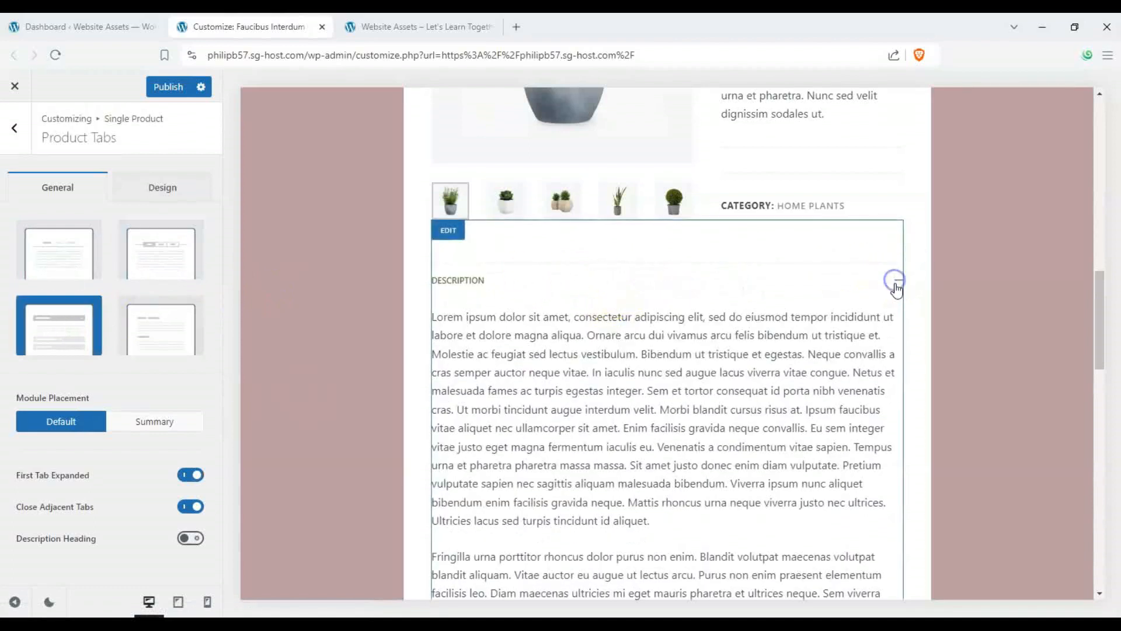
- Expand and collapse the accordion tabs in the preview and try the Type 4 layout
left_click(897, 283)
left_click(898, 315)
left_click(898, 315)
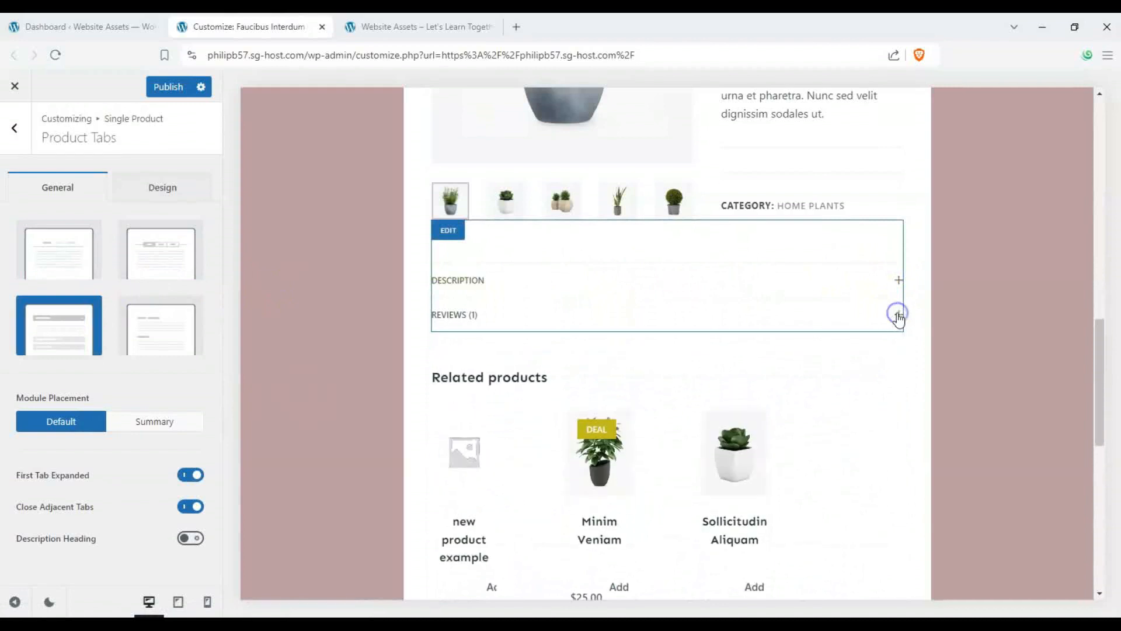
left_click(150, 325)
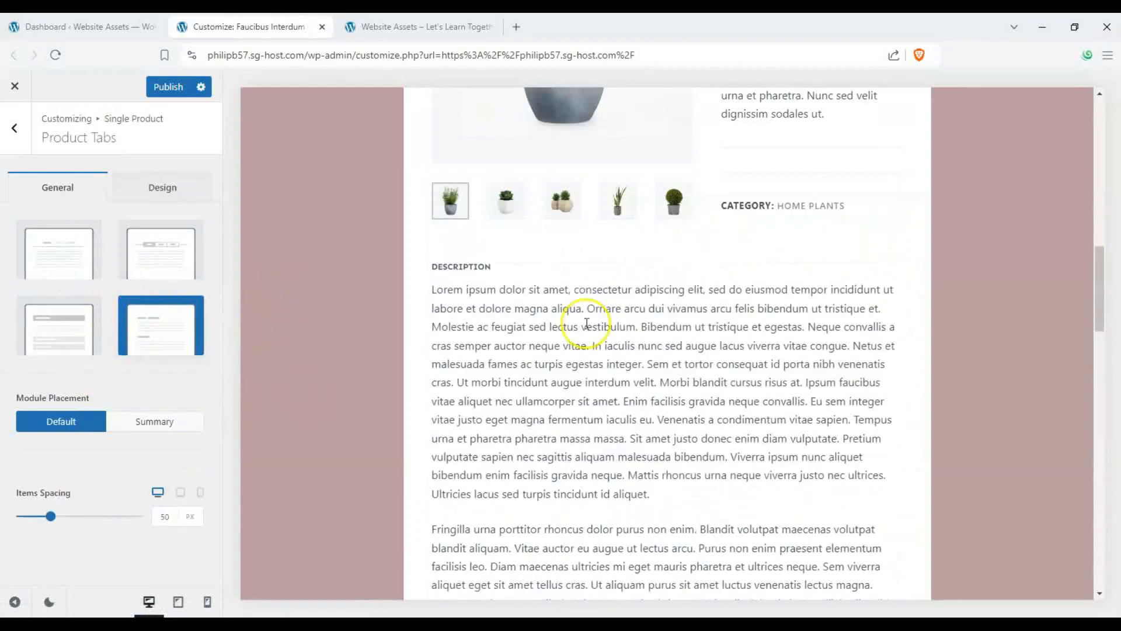
scroll(431, 313, "down", 10)
scroll(607, 295, "down", 1)
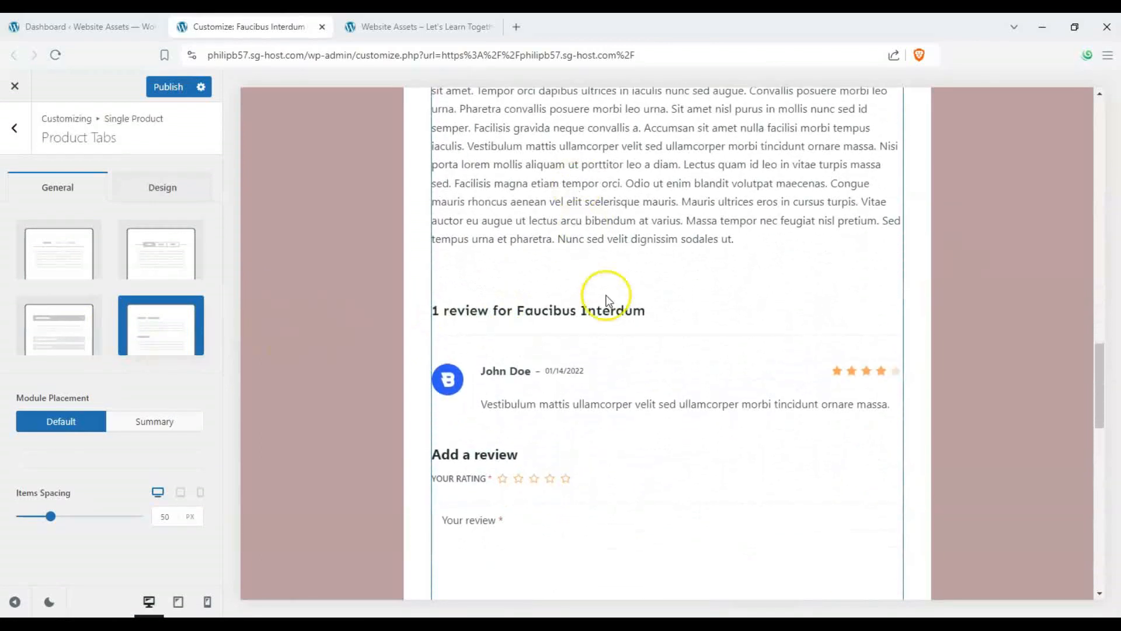
- Switch back to the Type 3 layout and turn off First Tab Expanded
left_click(51, 339)
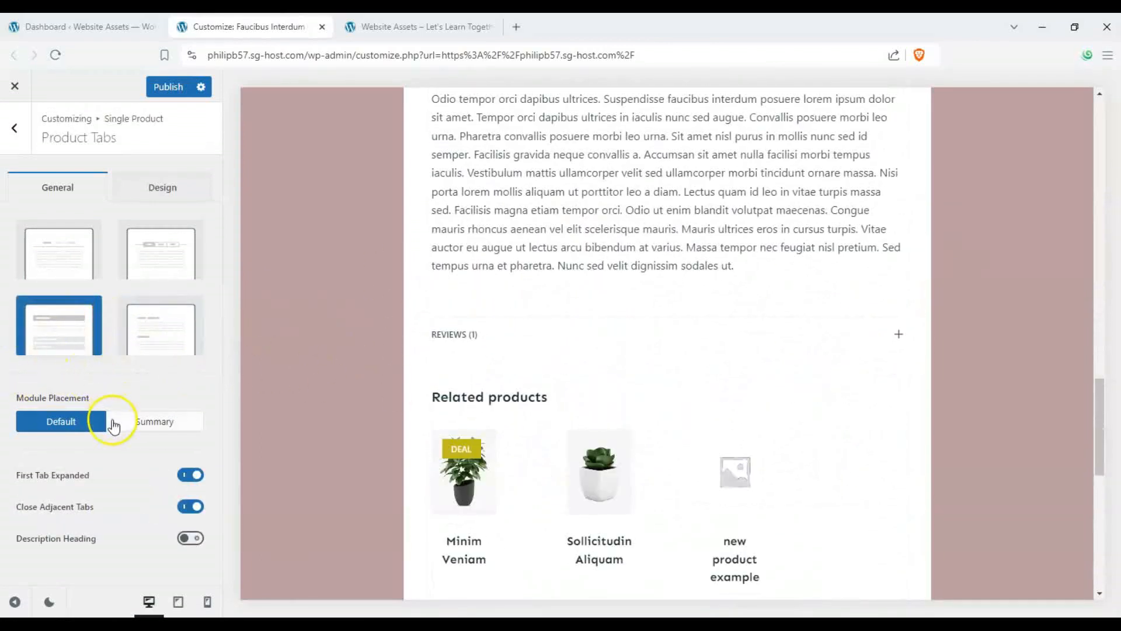
left_click(196, 478)
scroll(493, 426, "up", 10)
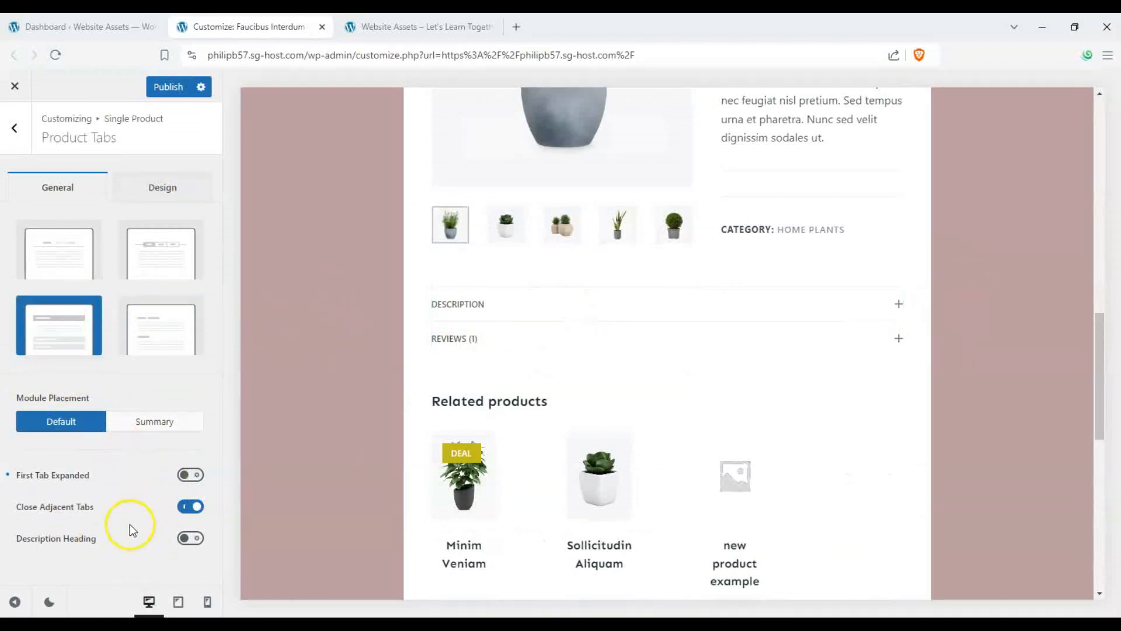
- Compare the other tab layouts again, reselect Type 3, and review the tabs' Design settings
left_click(150, 255)
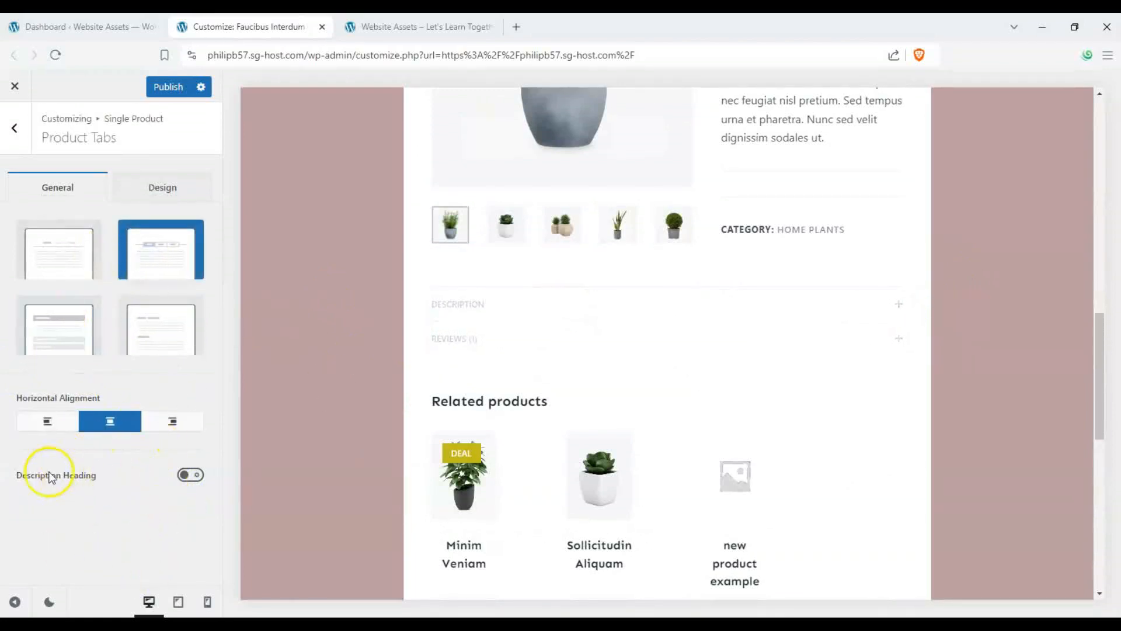
left_click(80, 243)
left_click(150, 329)
left_click(73, 338)
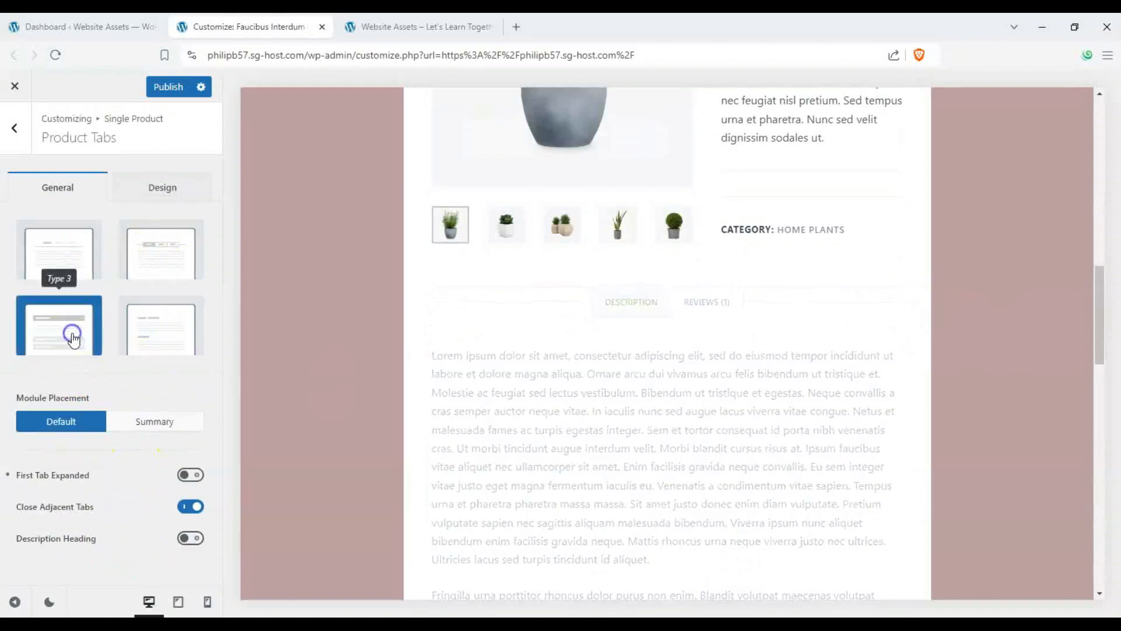
left_click(170, 193)
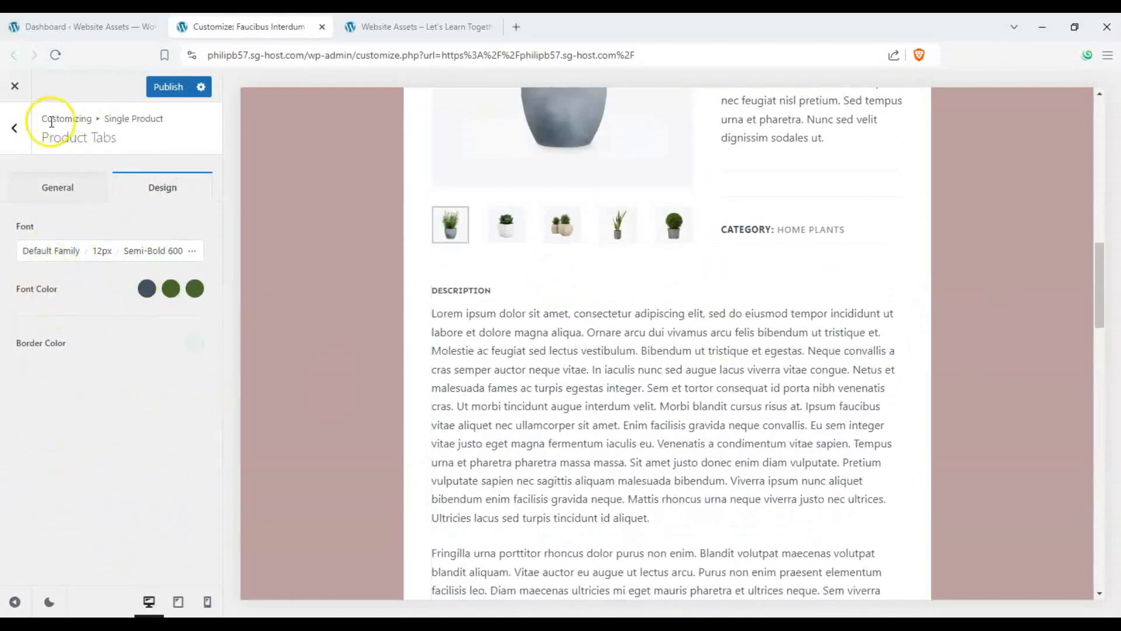
left_click(14, 127)
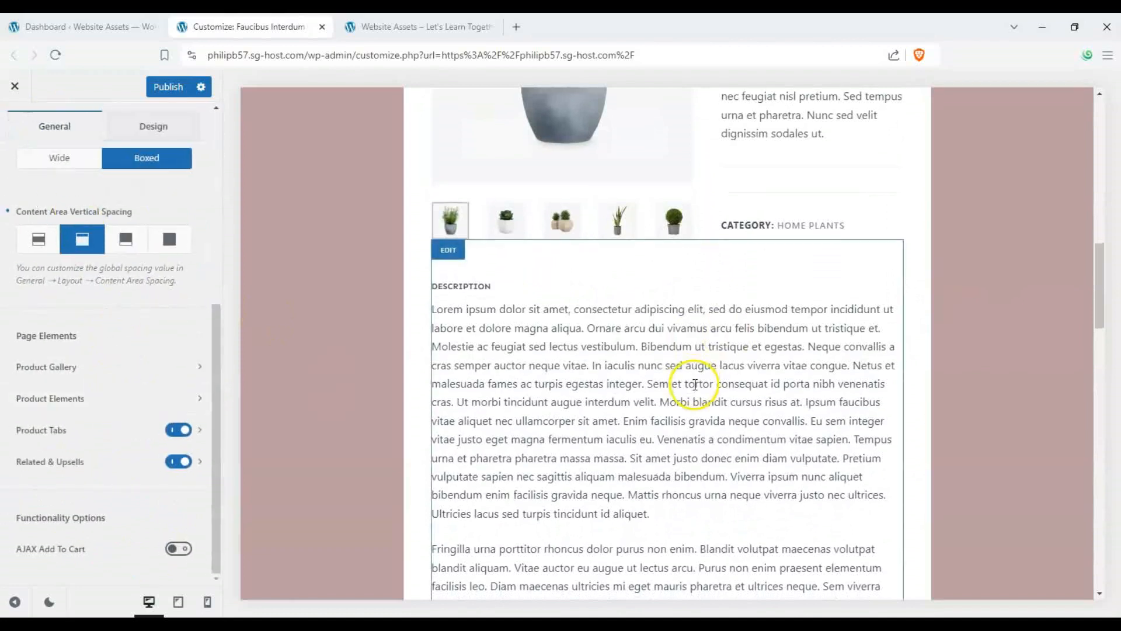
- Toggle the Related & Upsells section off and back on
scroll(700, 387, "down", 10)
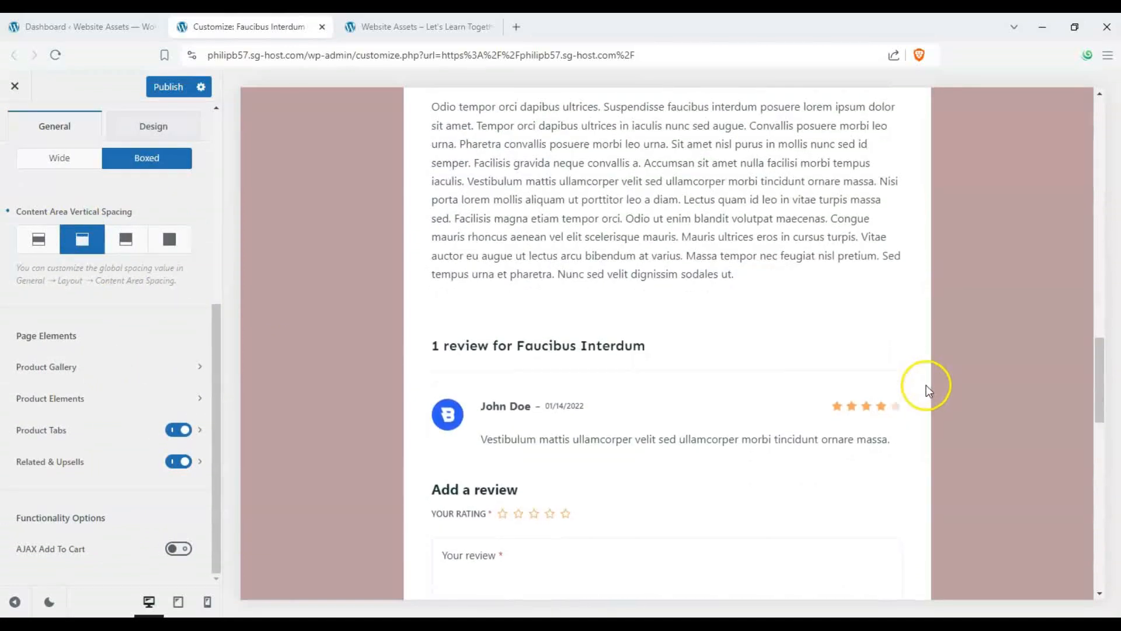
scroll(388, 228, "down", 4)
scroll(385, 234, "down", 3)
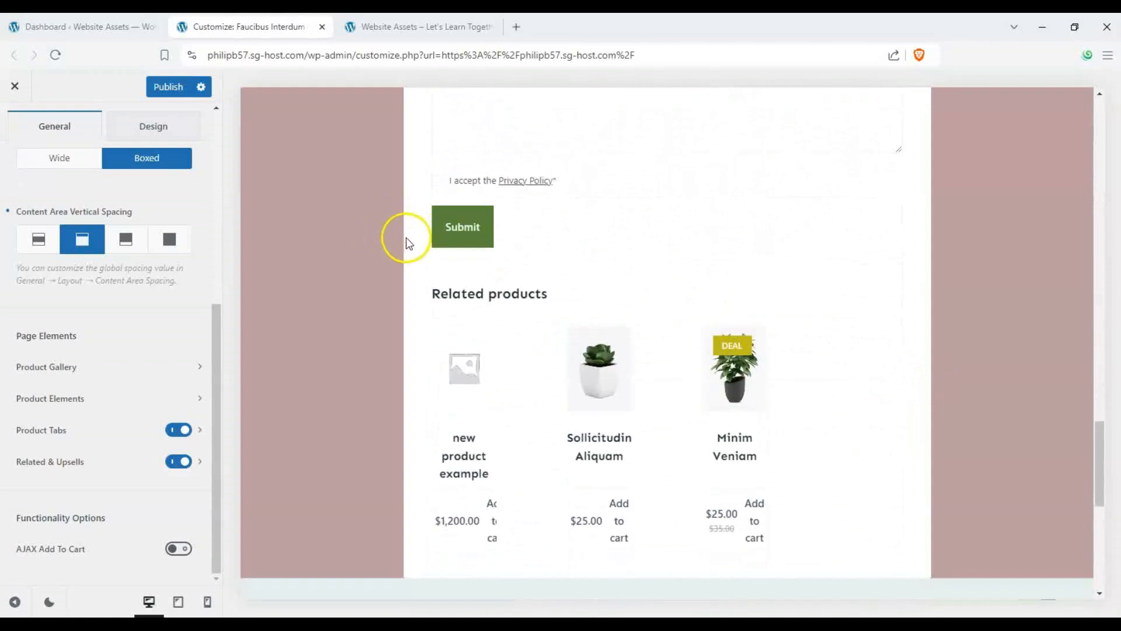
left_click(178, 461)
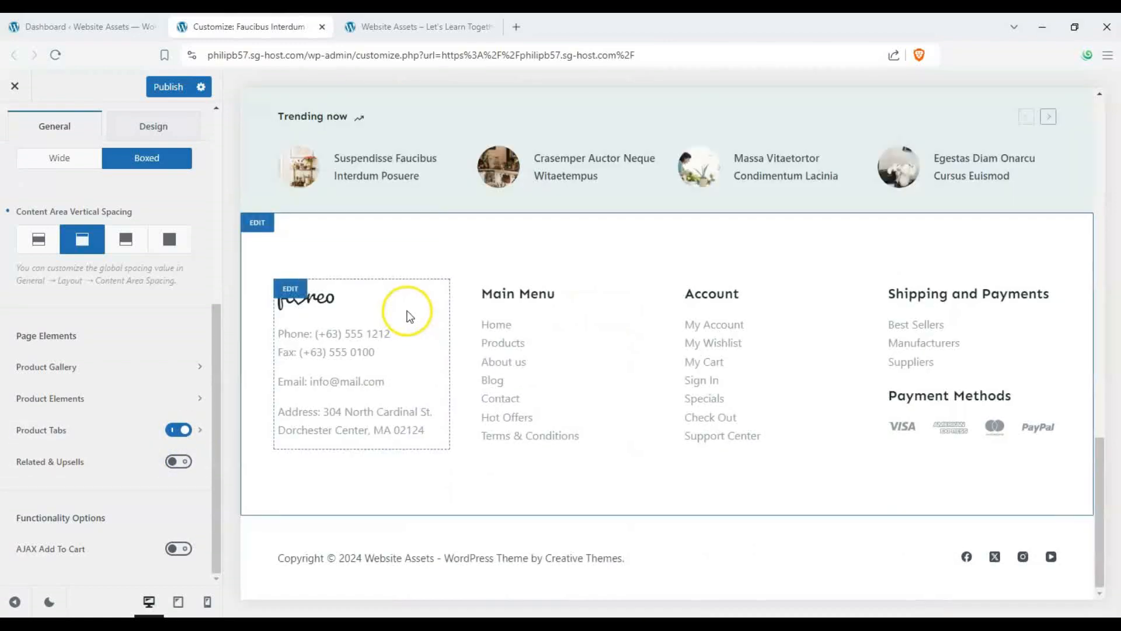
left_click(178, 461)
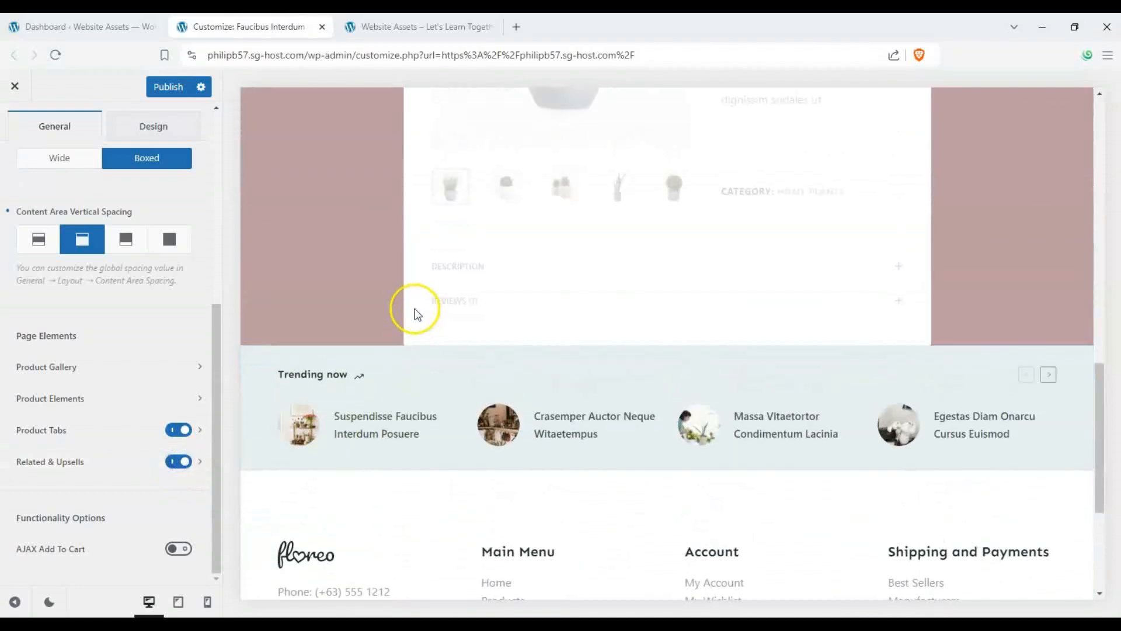
- Open the Related & Upsells settings and set the number of columns to 2
left_click(195, 462)
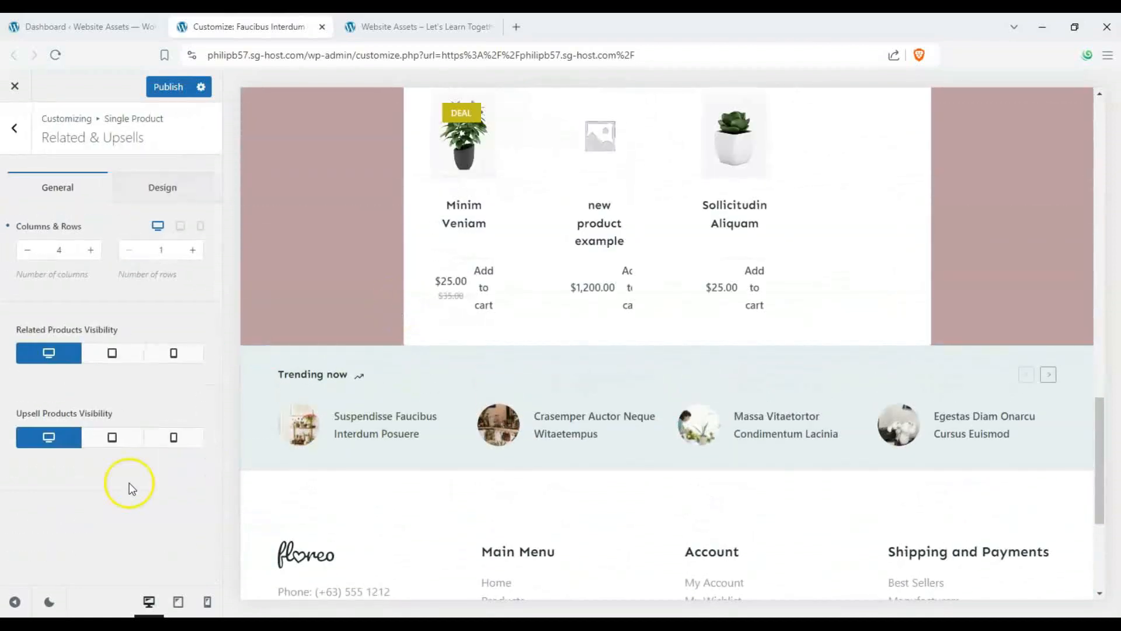
scroll(333, 280, "up", 3)
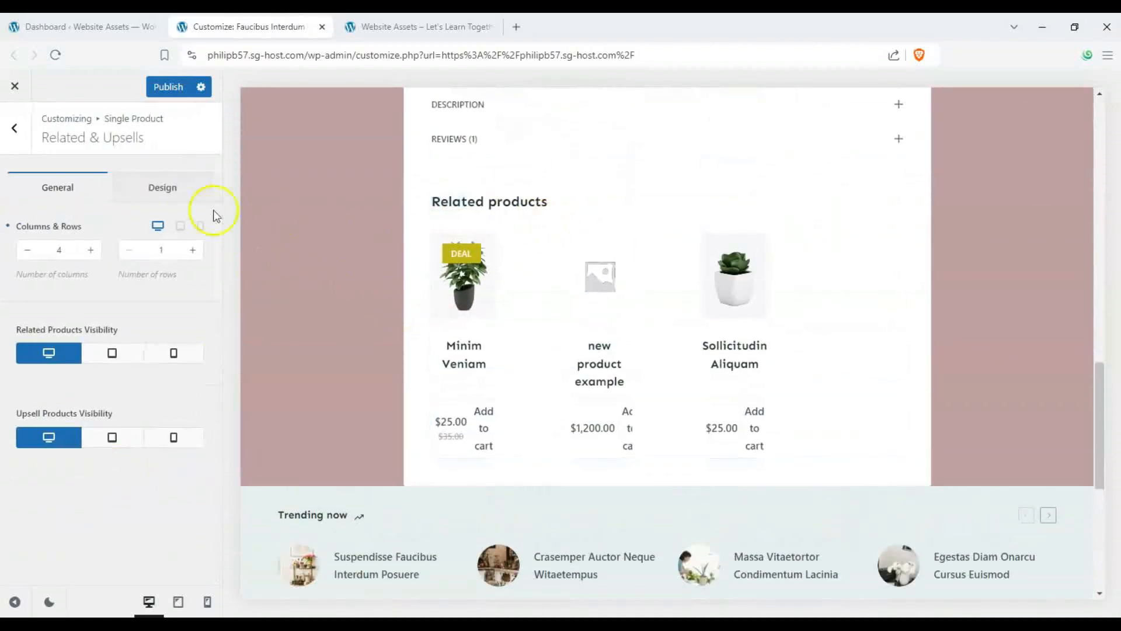
left_click(27, 255)
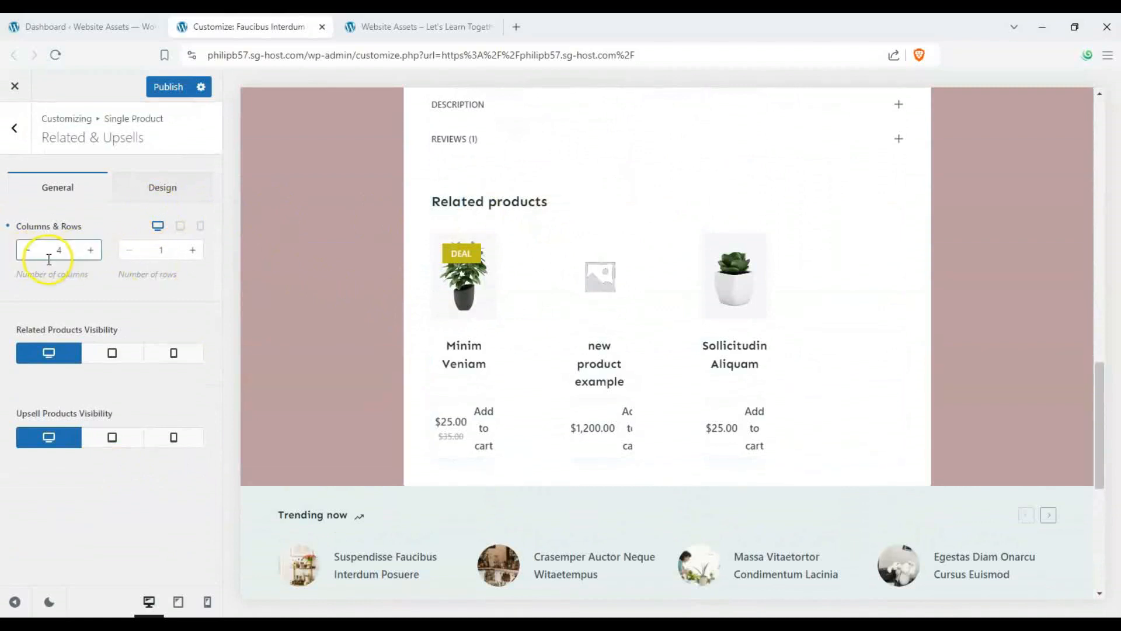
left_click(27, 256)
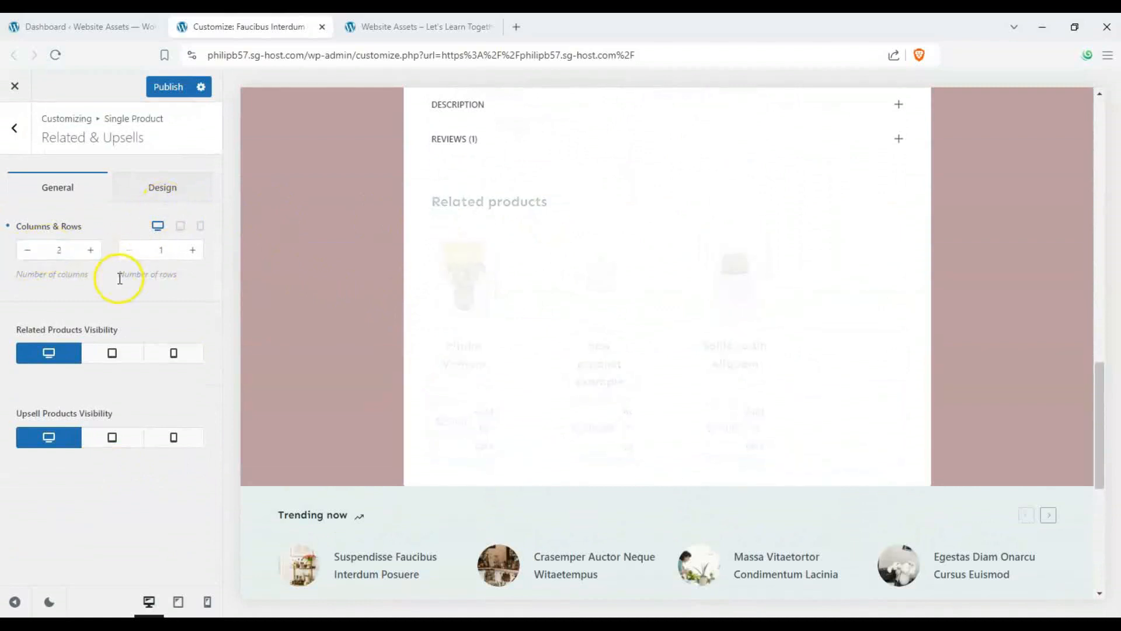
scroll(876, 304, "up", 1)
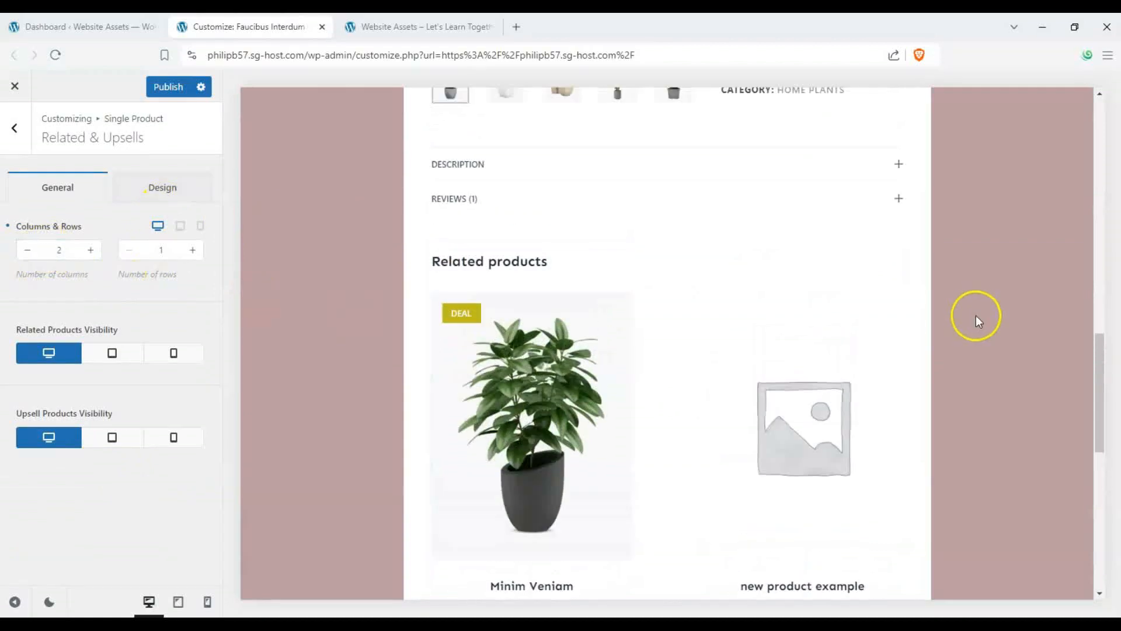
scroll(976, 319, "up", 7)
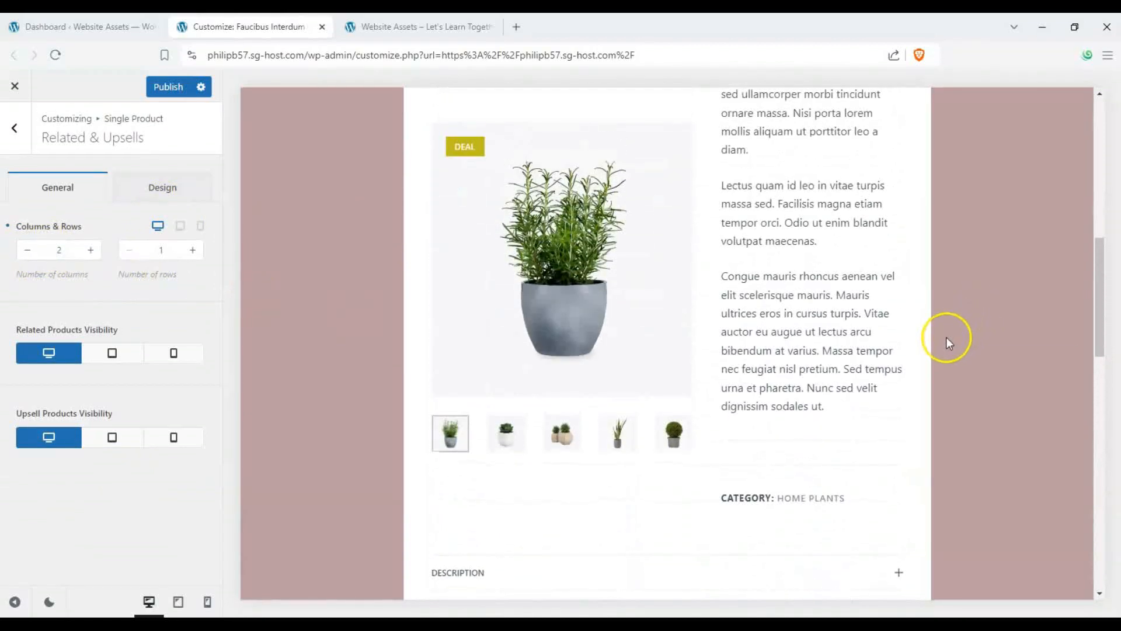
scroll(946, 338, "down", 4)
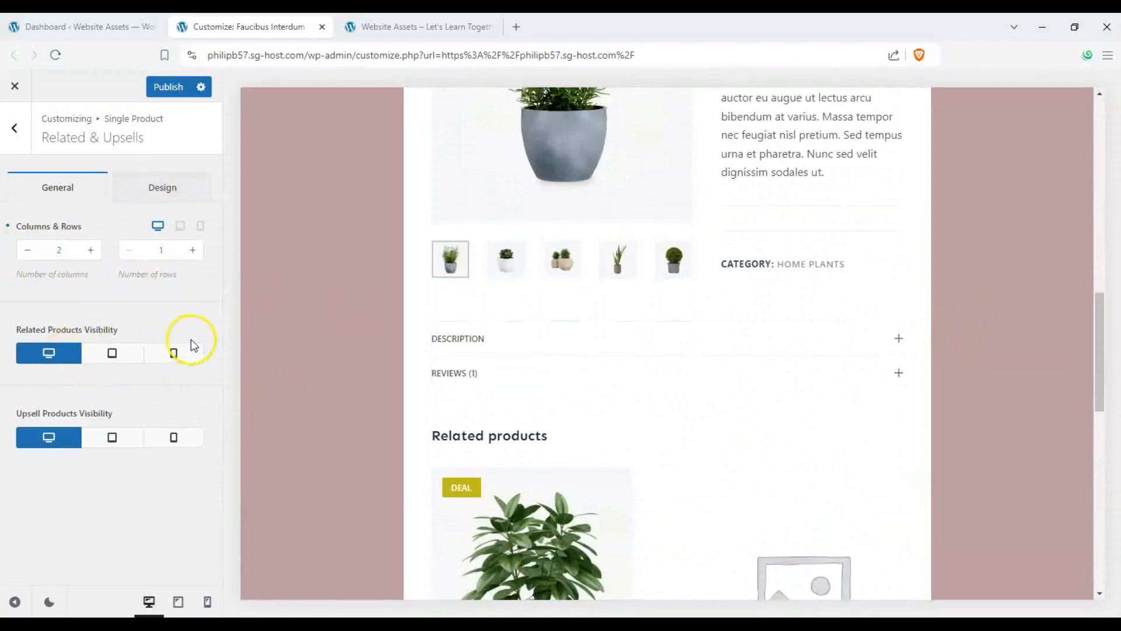
- Enable mobile visibility for related products and upsells and review their Design settings
left_click(173, 359)
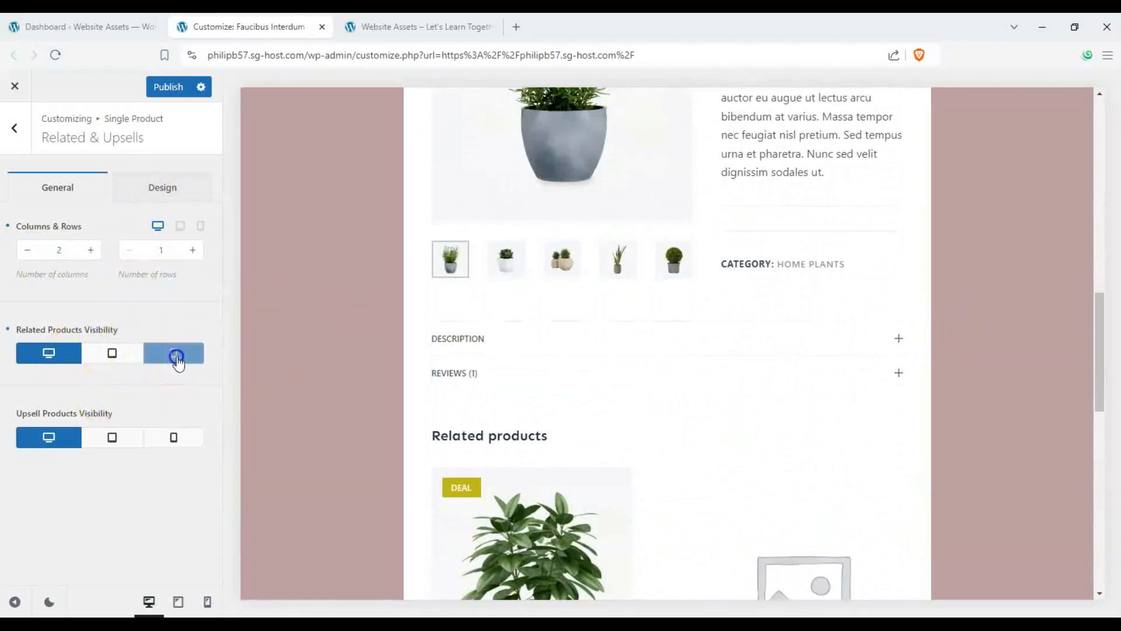
left_click(164, 440)
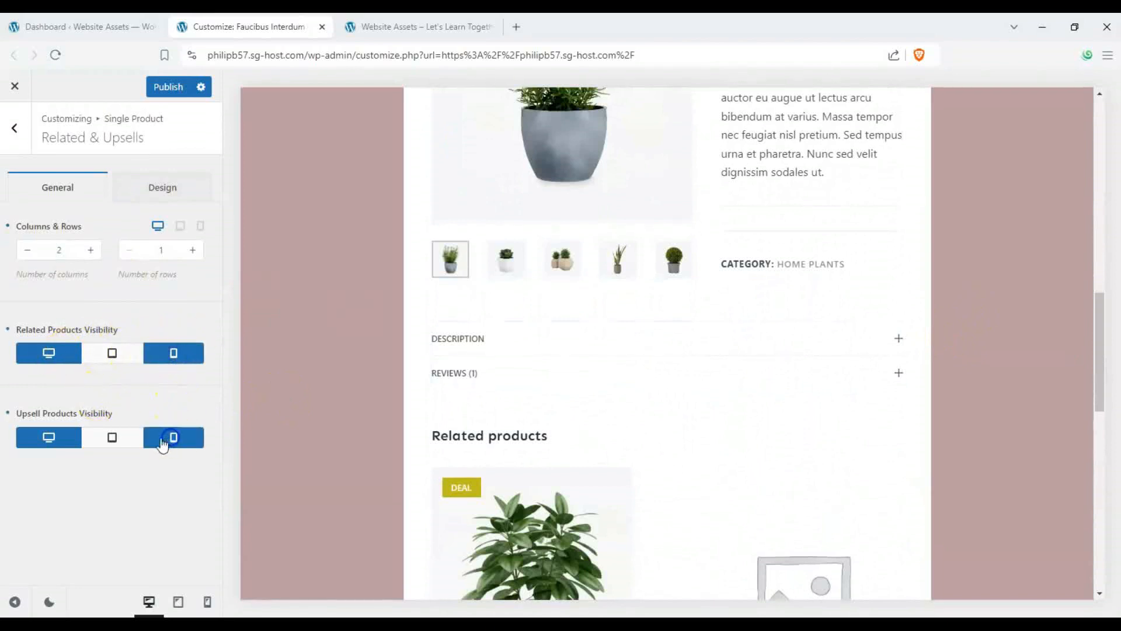
left_click(181, 187)
scroll(619, 370, "down", 5)
scroll(375, 331, "up", 1)
scroll(375, 331, "up", 5)
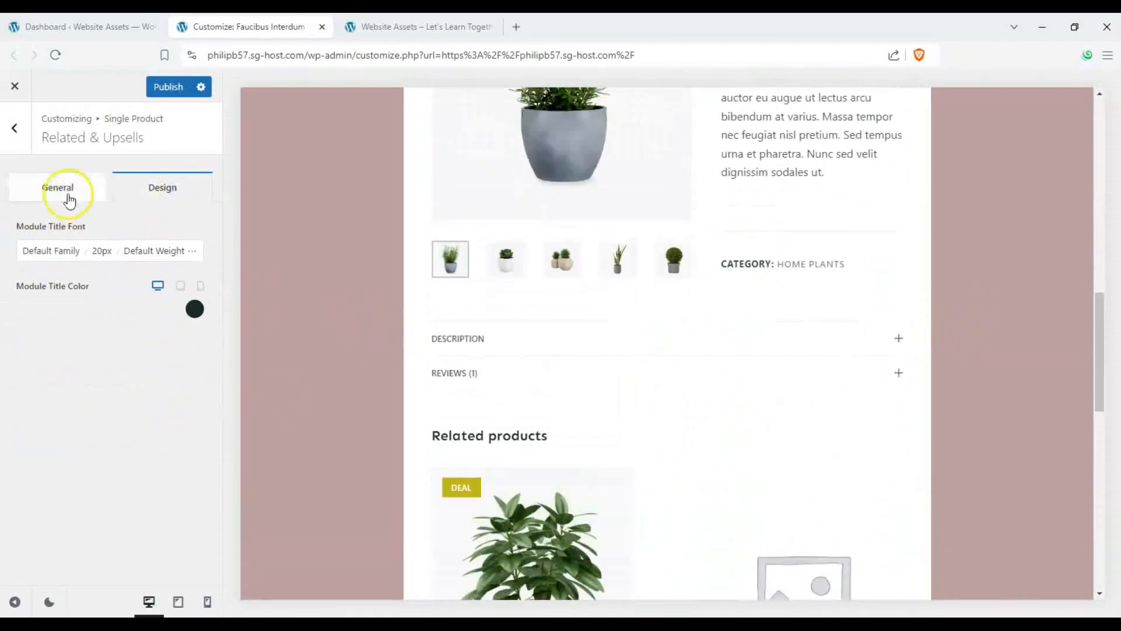
left_click(14, 128)
scroll(420, 279, "up", 2)
scroll(420, 279, "up", 1)
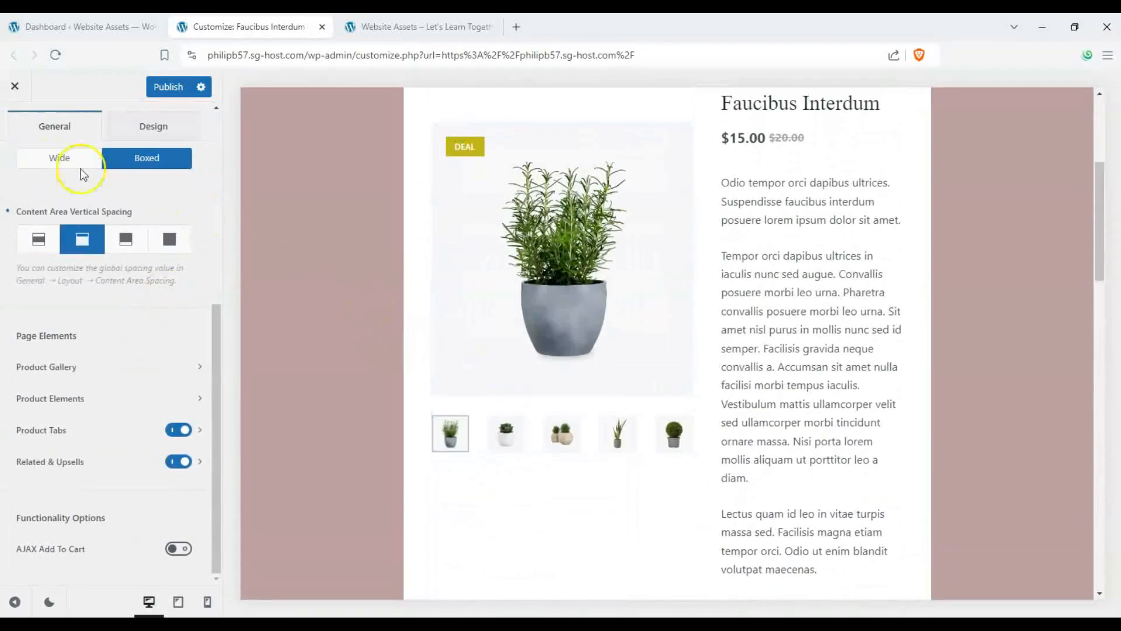
- Preview the shop and home pages in the Customizer and publish the single product changes
scroll(311, 268, "up", 4)
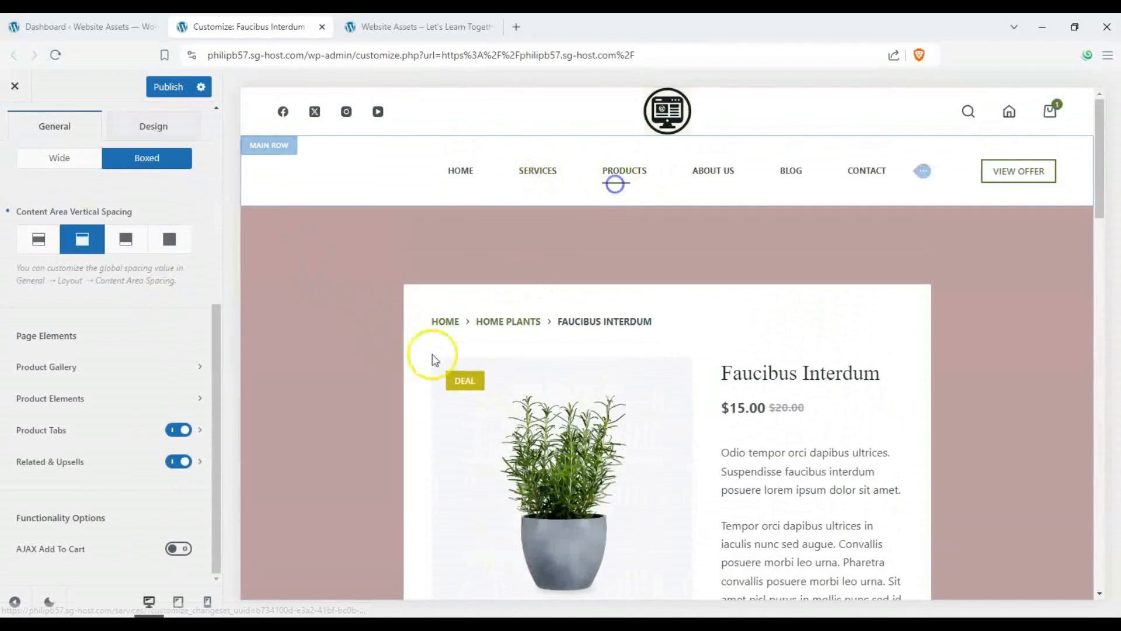
left_click(624, 167)
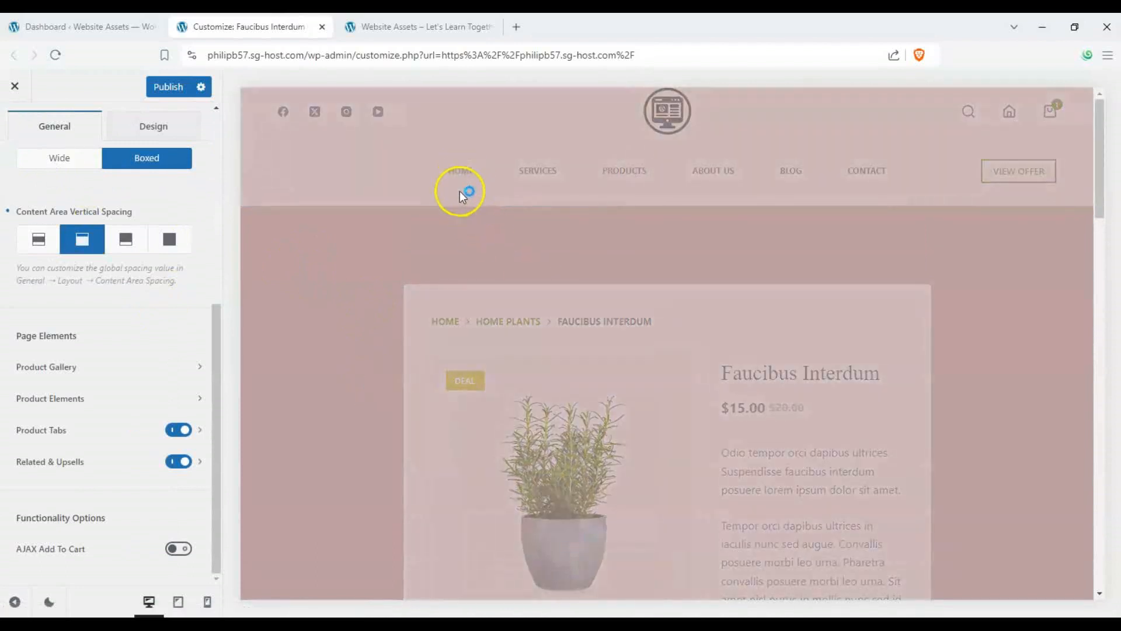
scroll(186, 376, "up", 6)
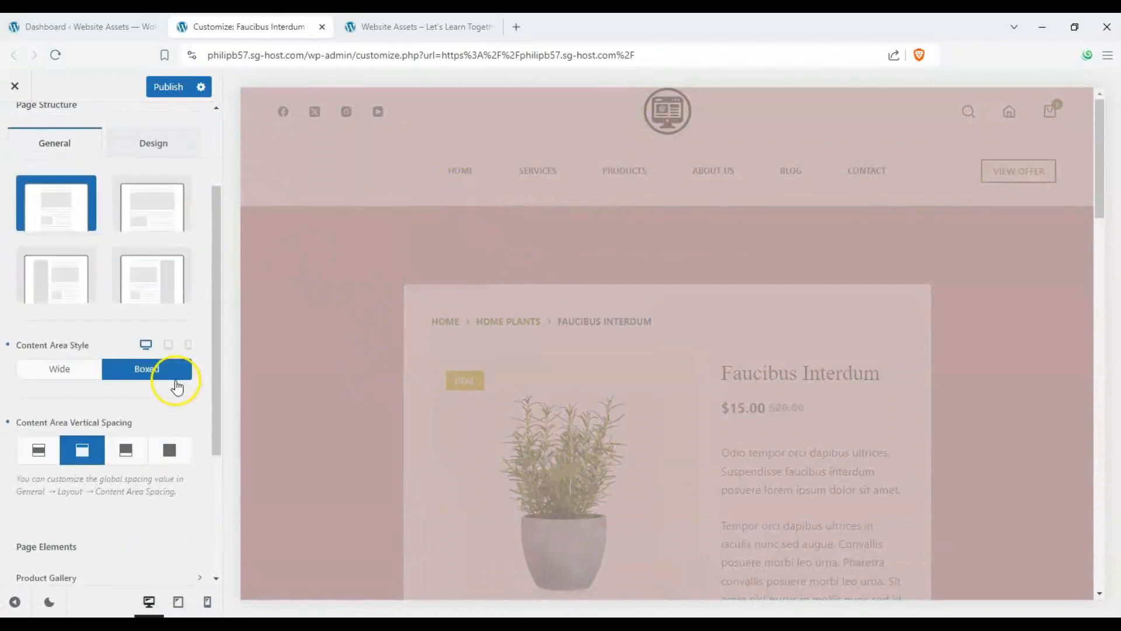
scroll(426, 243, "down", 6)
scroll(394, 242, "up", 6)
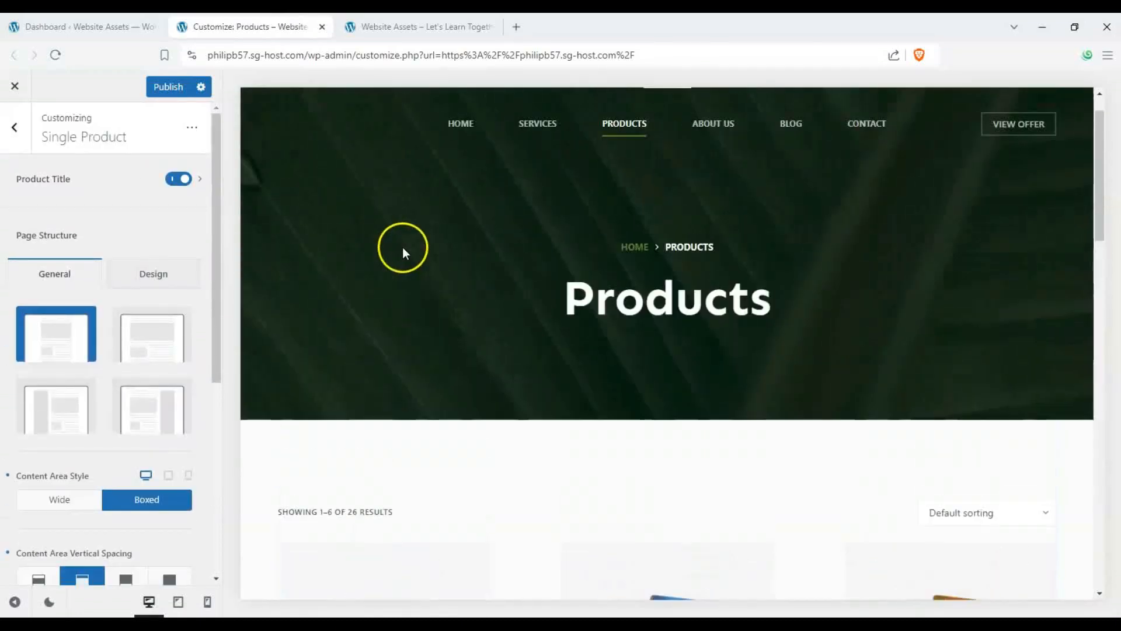
left_click(463, 169)
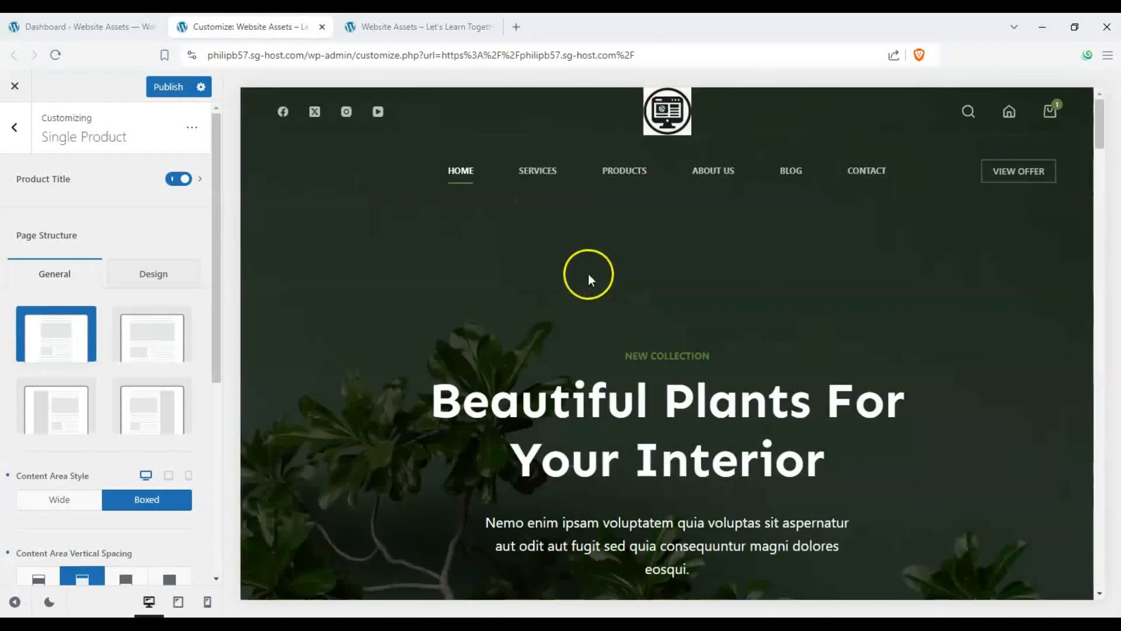
scroll(439, 234, "down", 10)
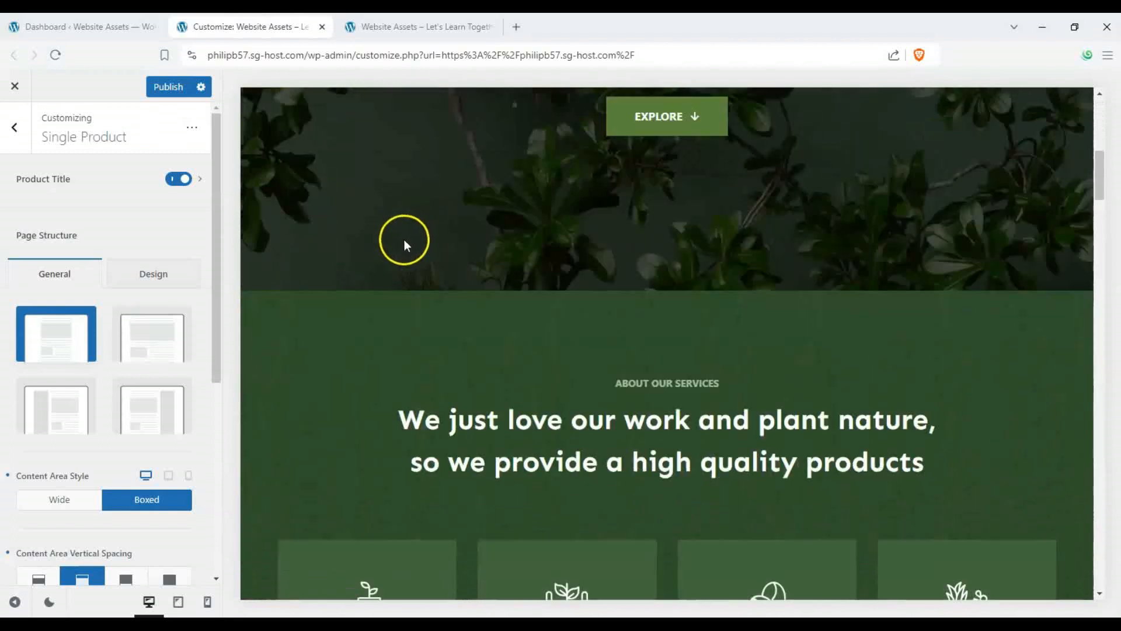
scroll(401, 237, "up", 5)
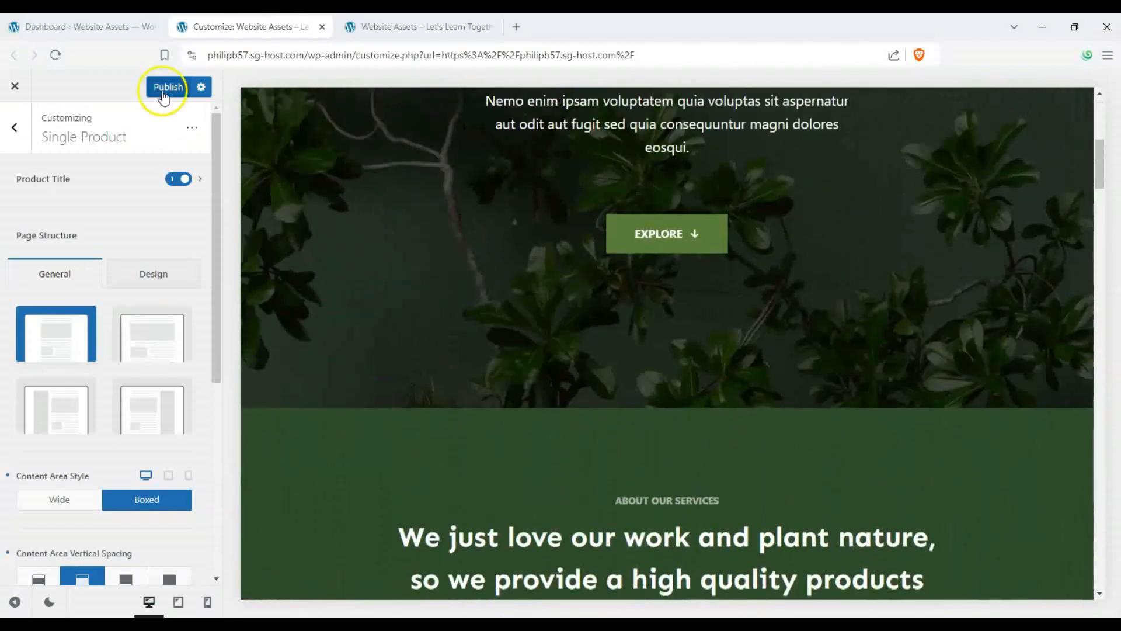
scroll(432, 222, "up", 3)
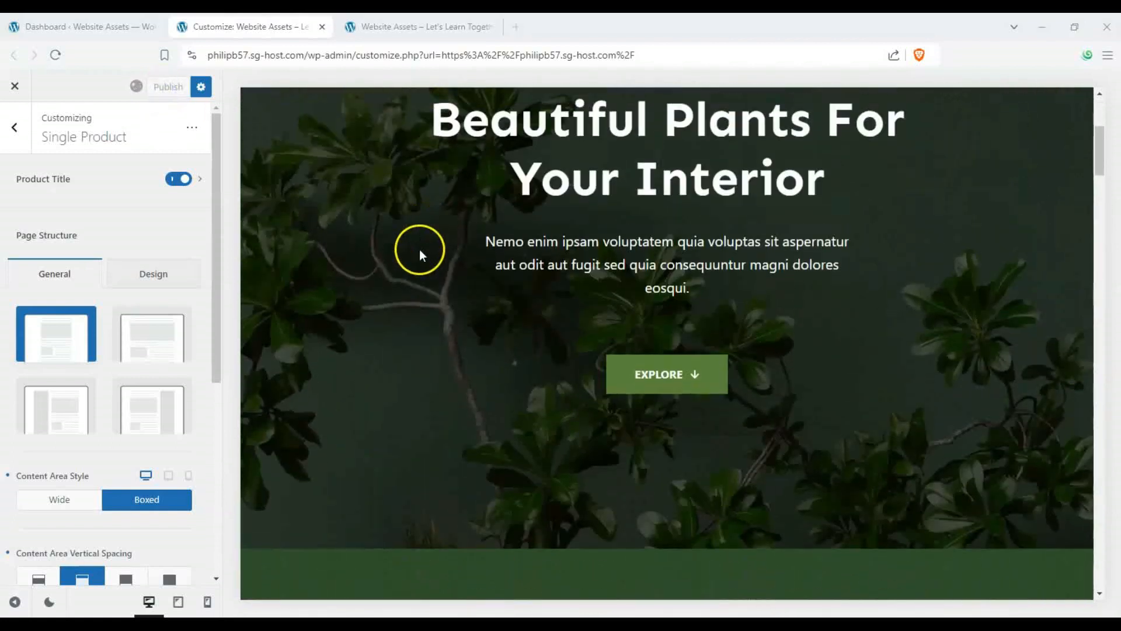
- Switch to the live site tab and browse the products archive, a single product page and the home page
key("ctrl+Tab")
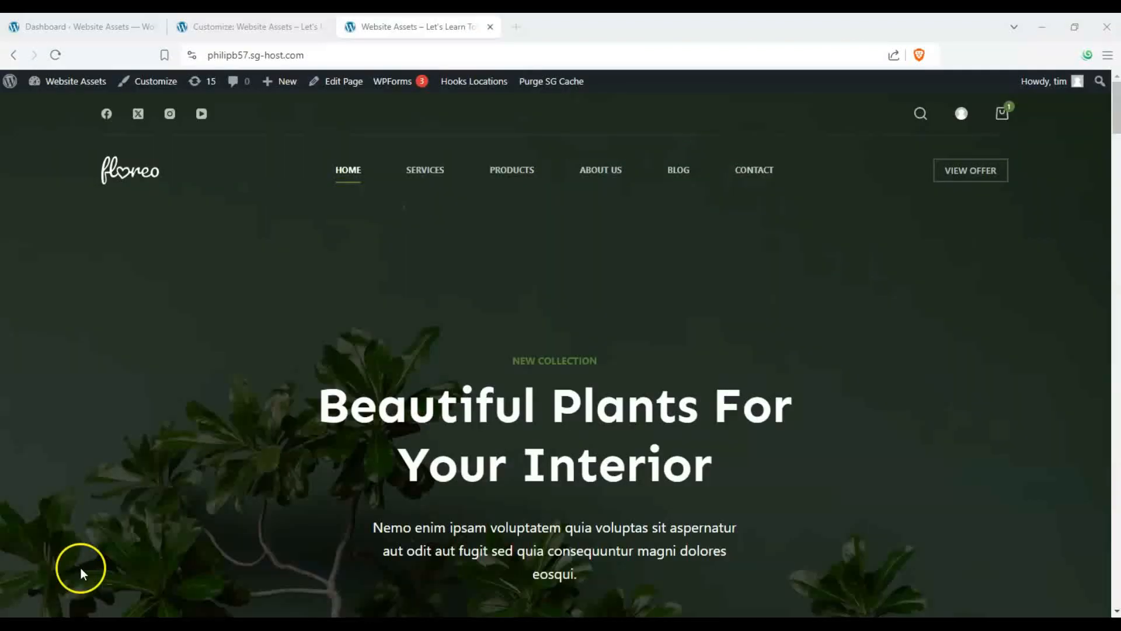
left_click(501, 183)
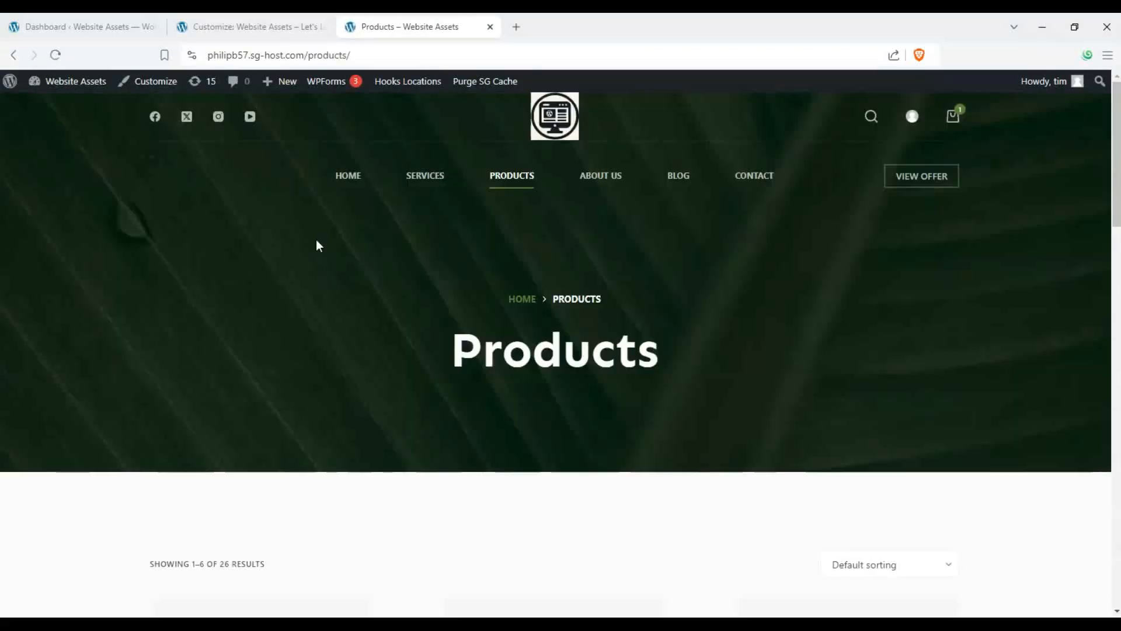
scroll(317, 244, "down", 15)
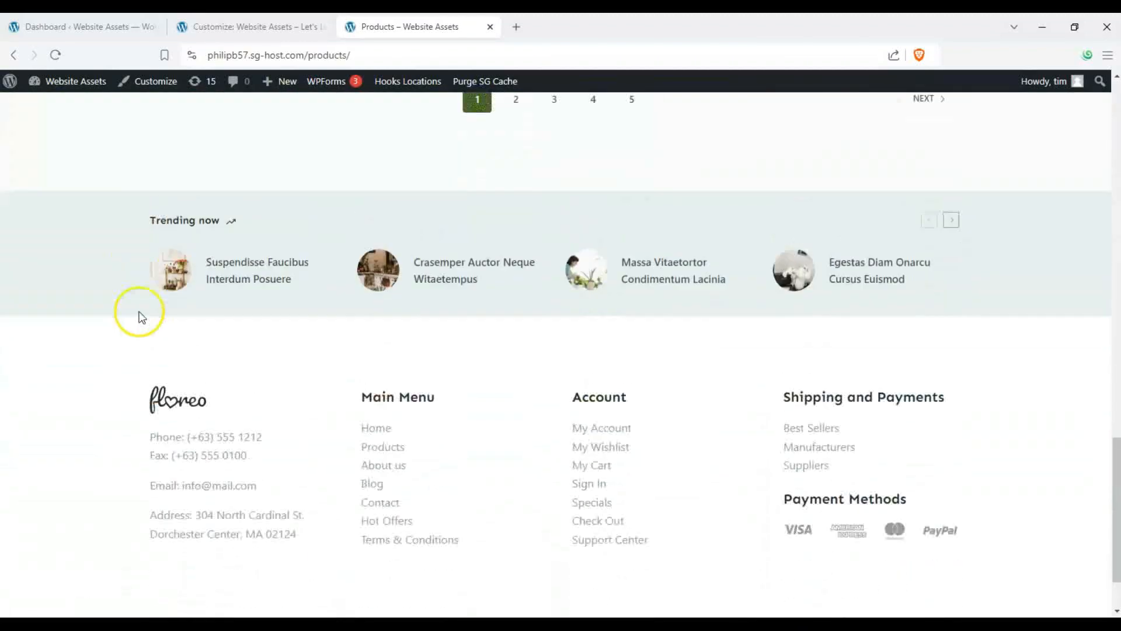
scroll(140, 317, "up", 15)
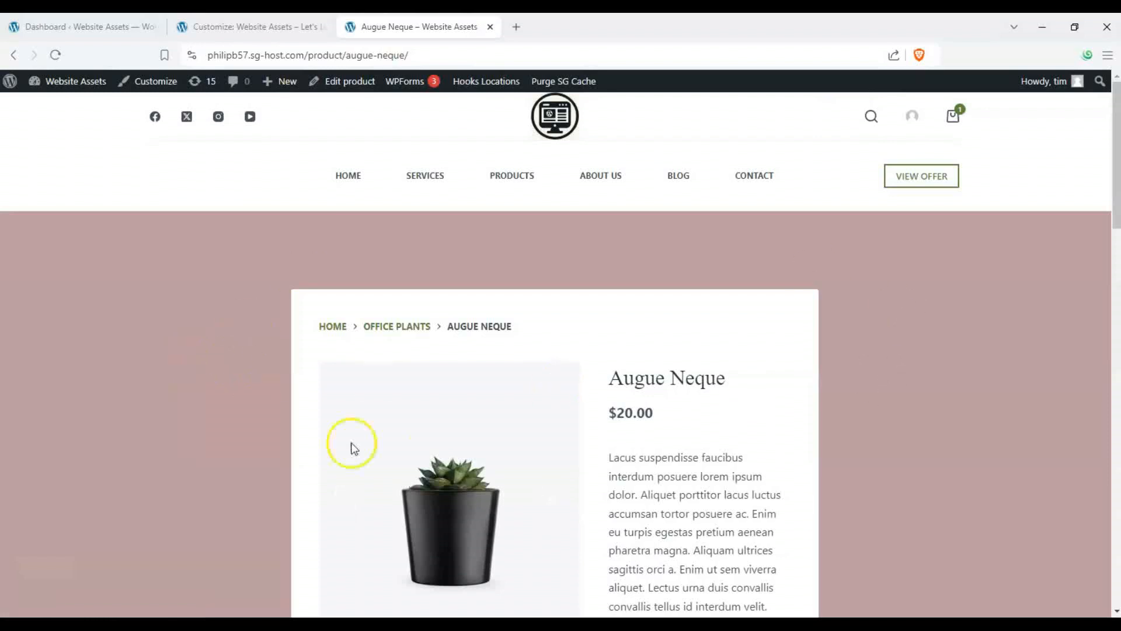
left_click(282, 36)
left_click(386, 26)
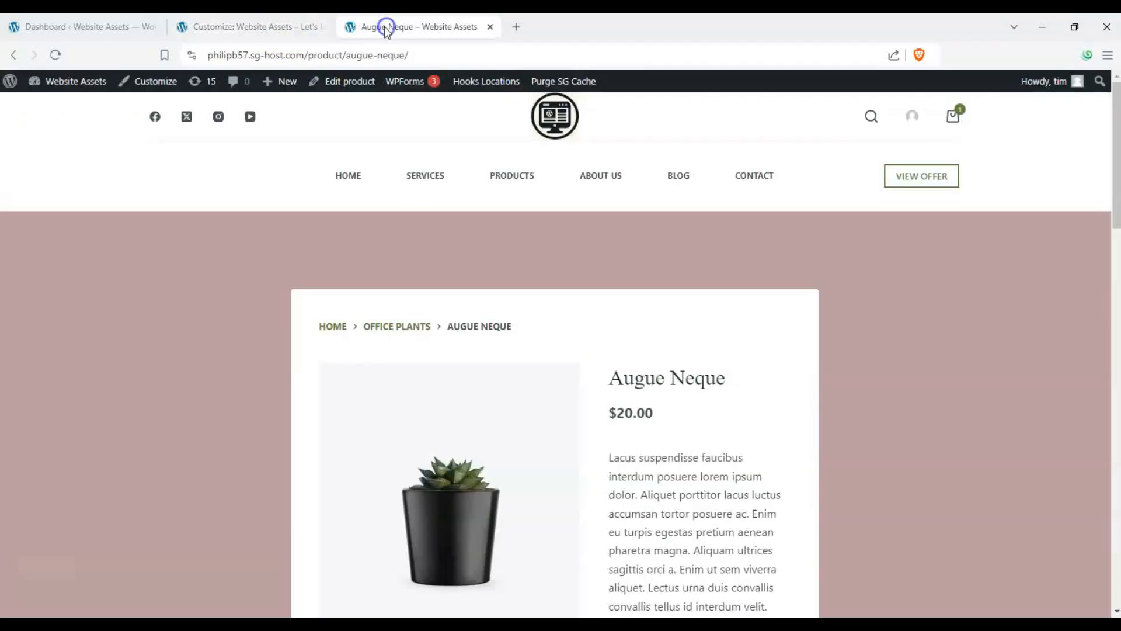
left_click(355, 175)
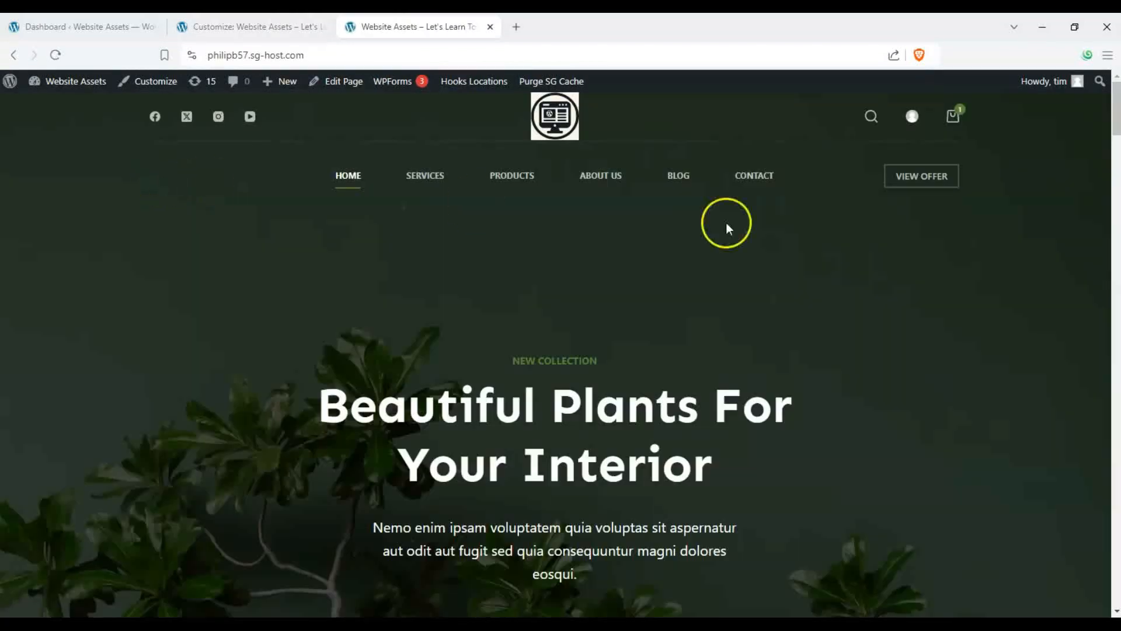
left_click_drag(1116, 120, 1090, 47)
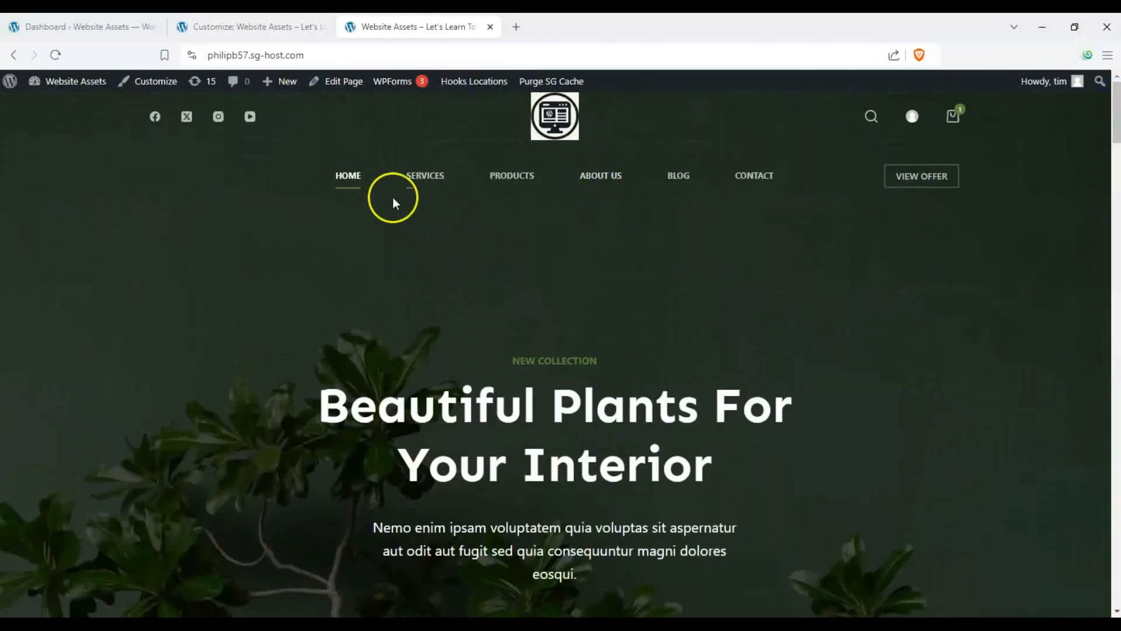
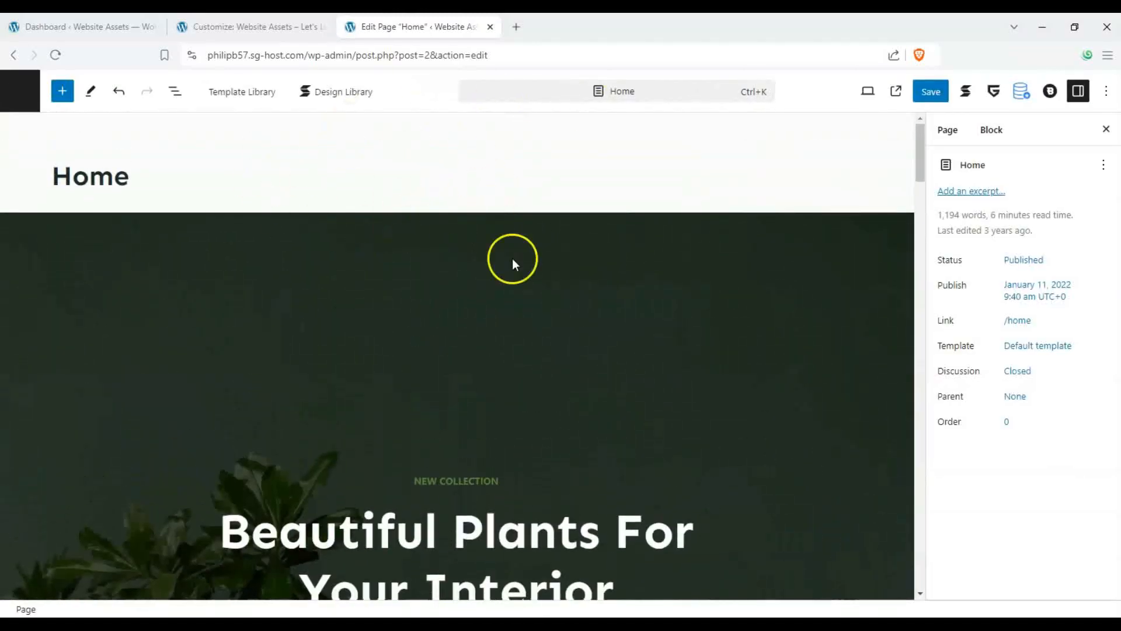
scroll(270, 265, "down", 4)
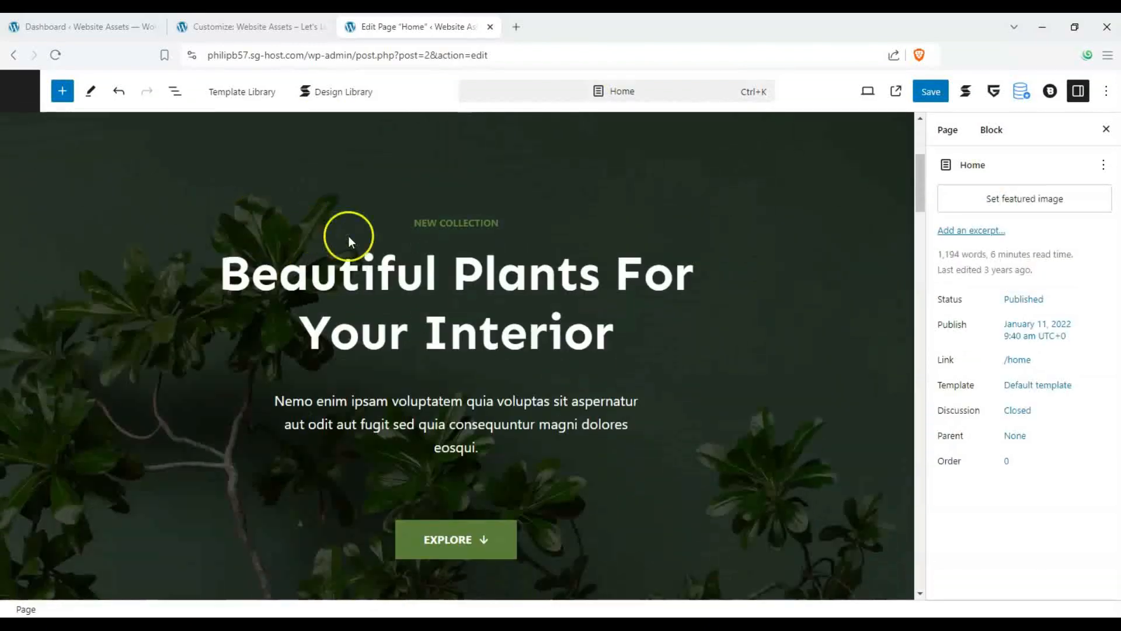
left_click(252, 27)
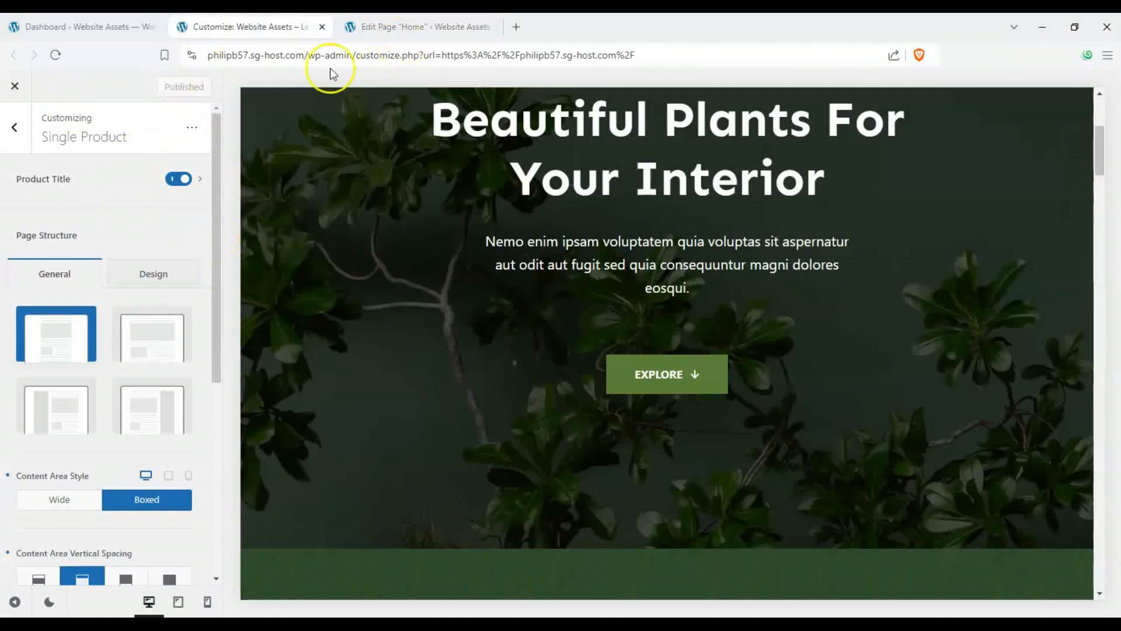
left_click(424, 26)
scroll(316, 400, "up", 3)
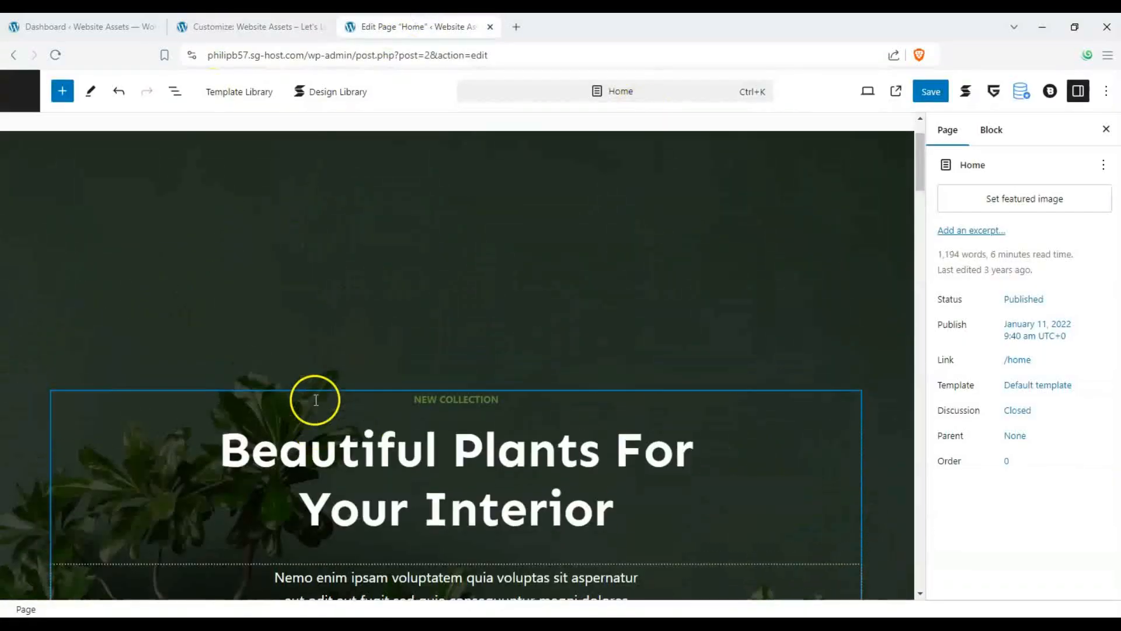
scroll(253, 323, "up", 2)
scroll(253, 322, "down", 4)
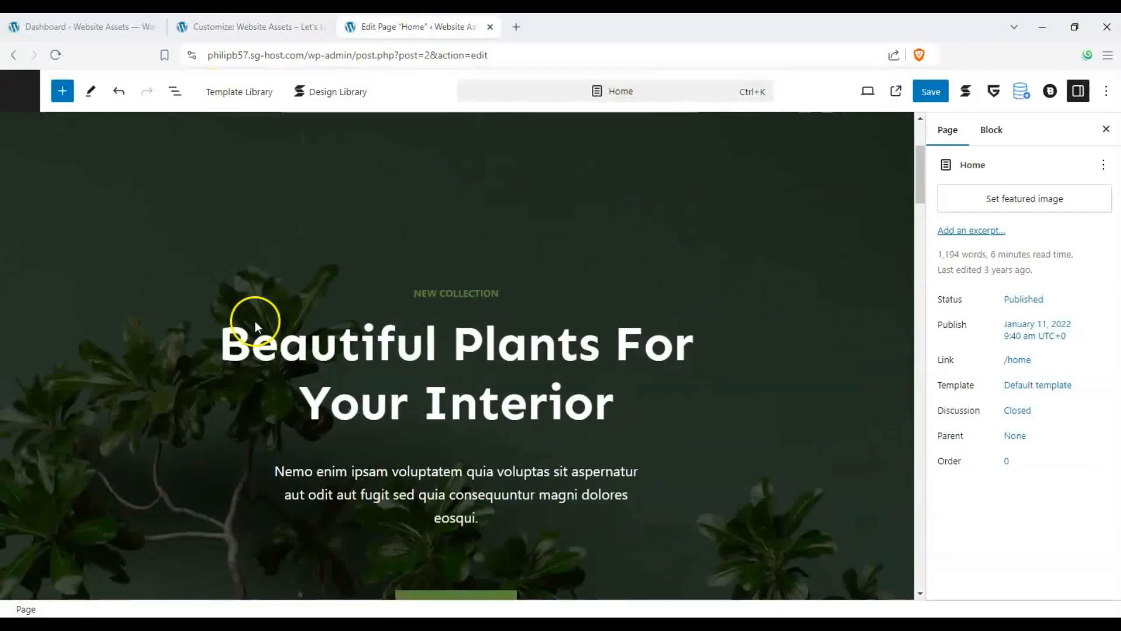
- Replace the hero heading text with "Website Assets: your premium source for quality goods!"
triple_click(342, 339)
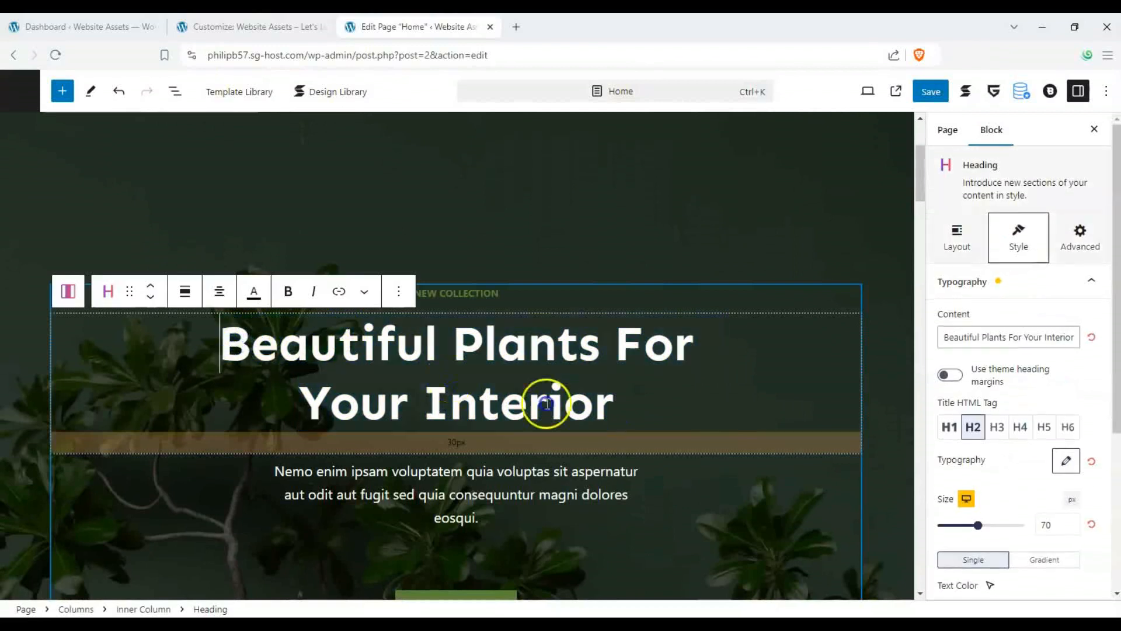
triple_click(634, 416)
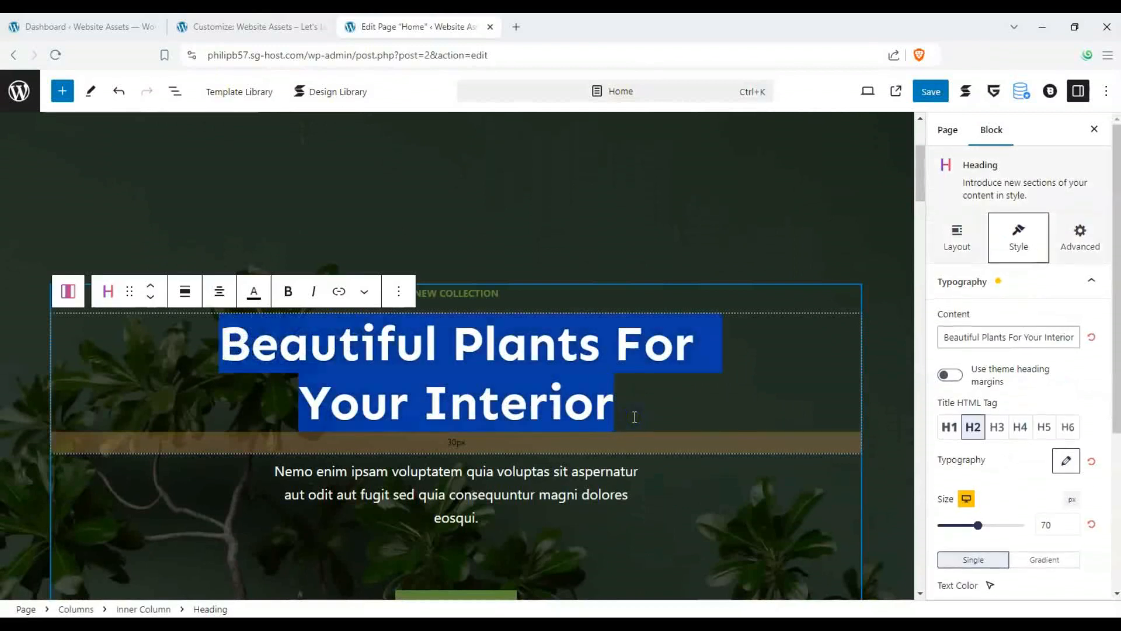
type("Websui")
key("BackSpace")
key("BackSpace")
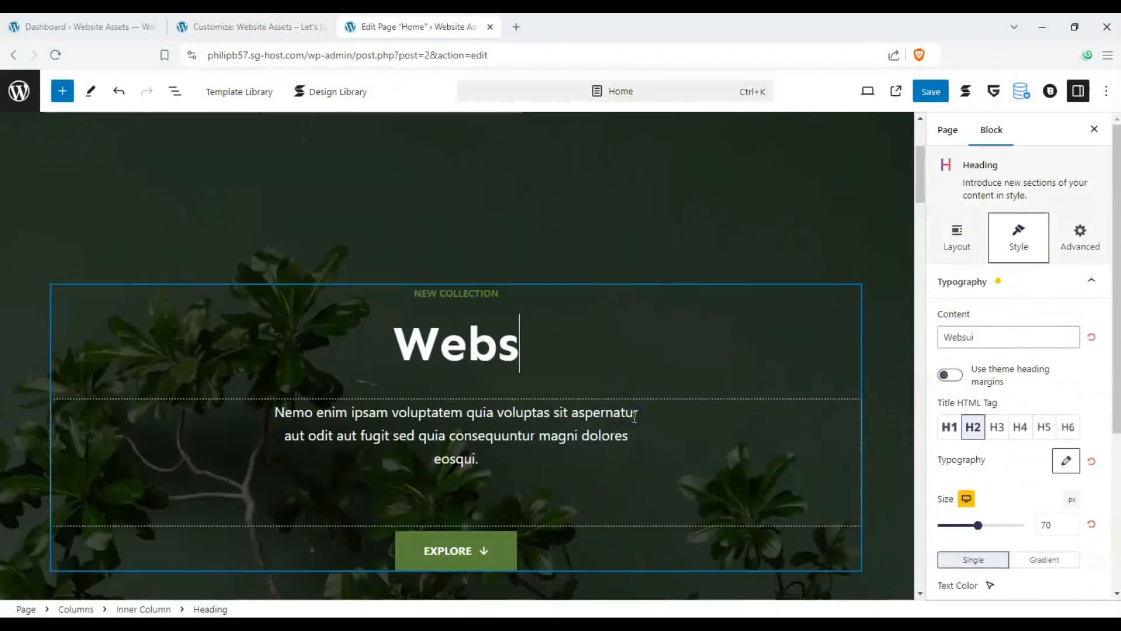
type("ite Asset")
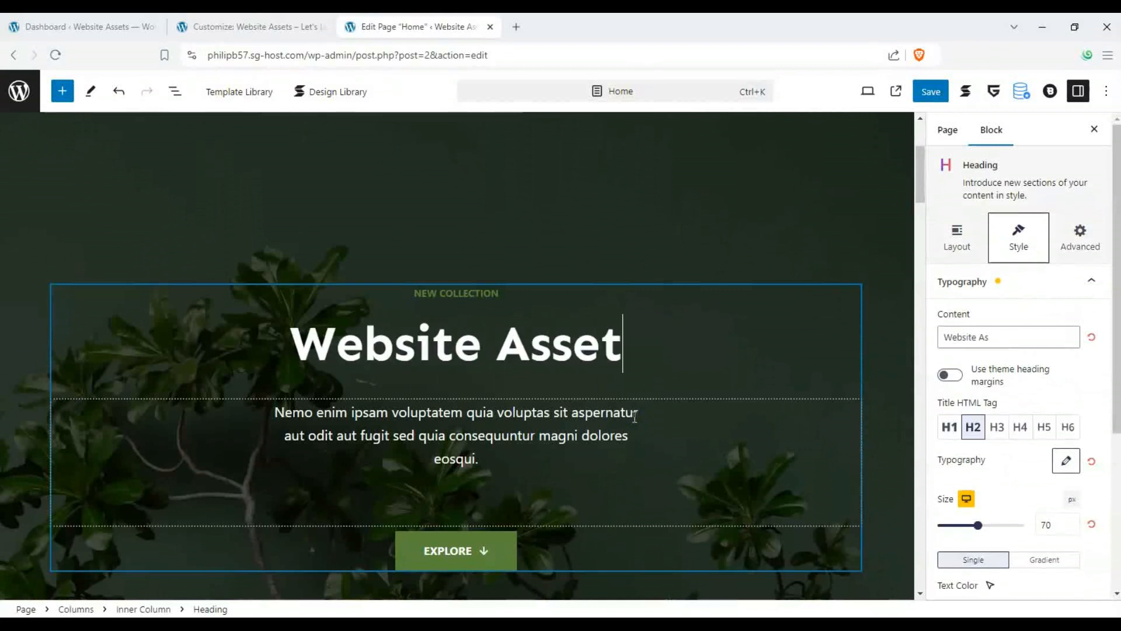
type("s,")
key("BackSpace")
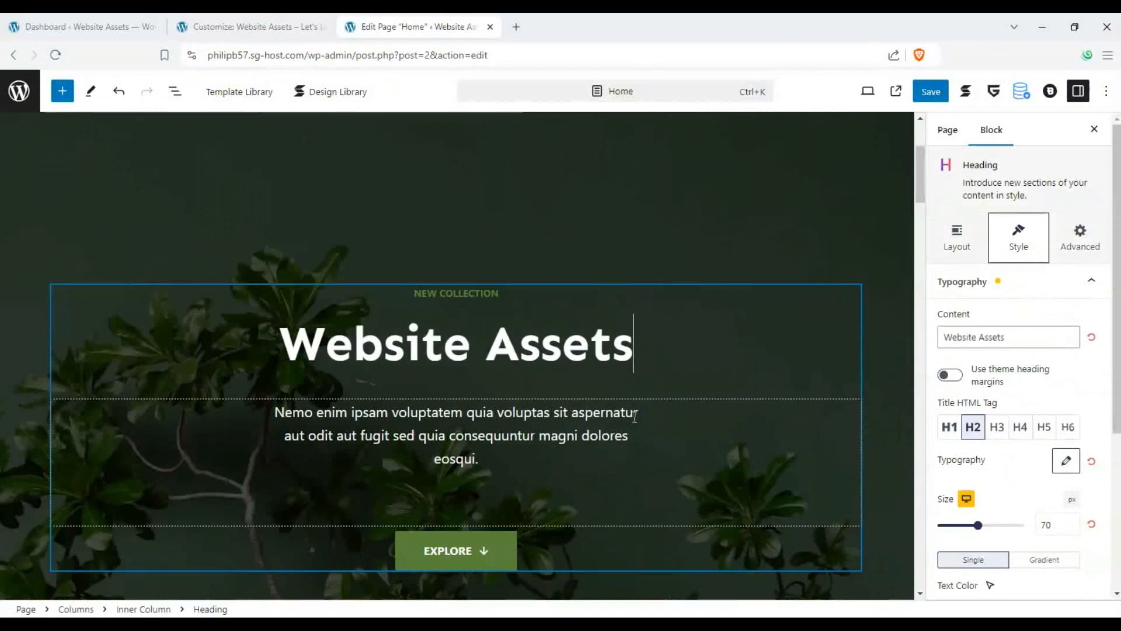
type(": you ")
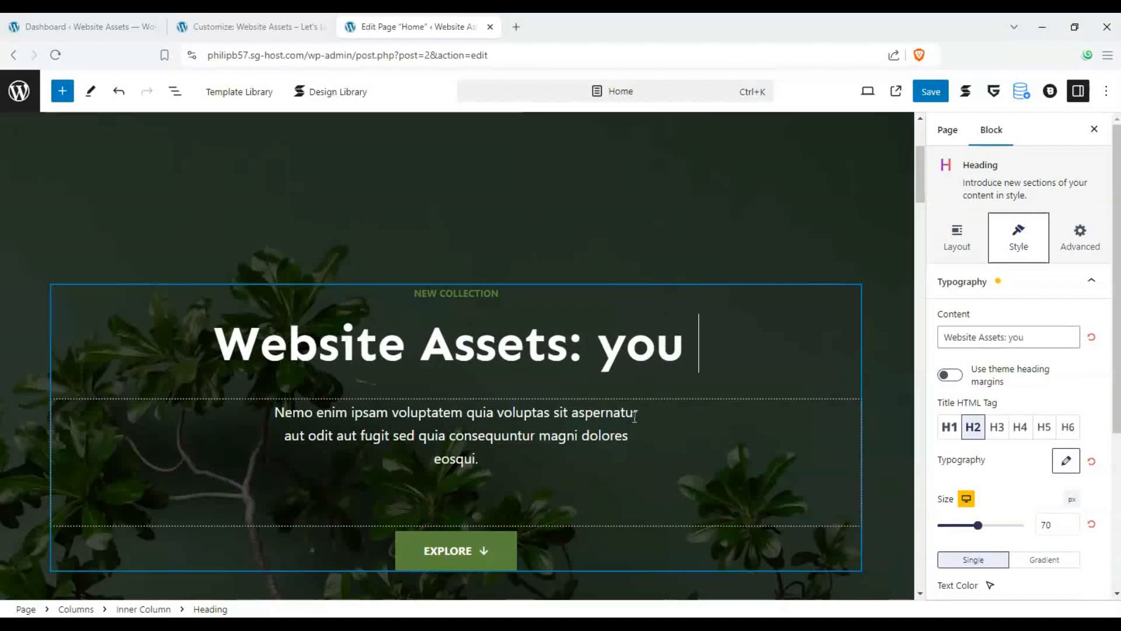
type("r premium so")
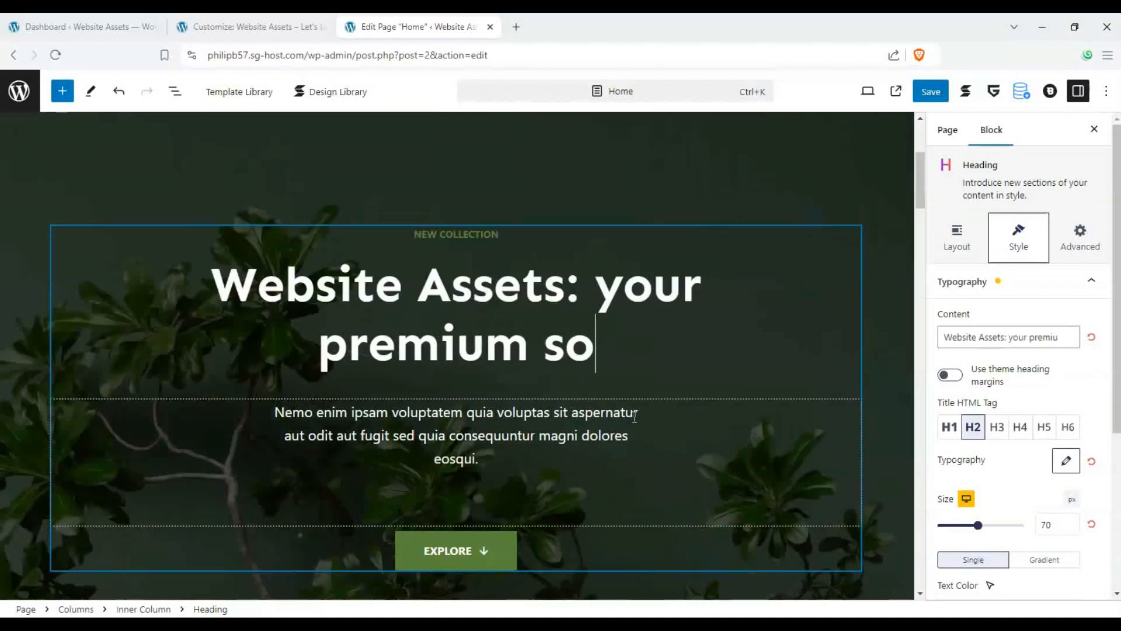
type("urce for uali")
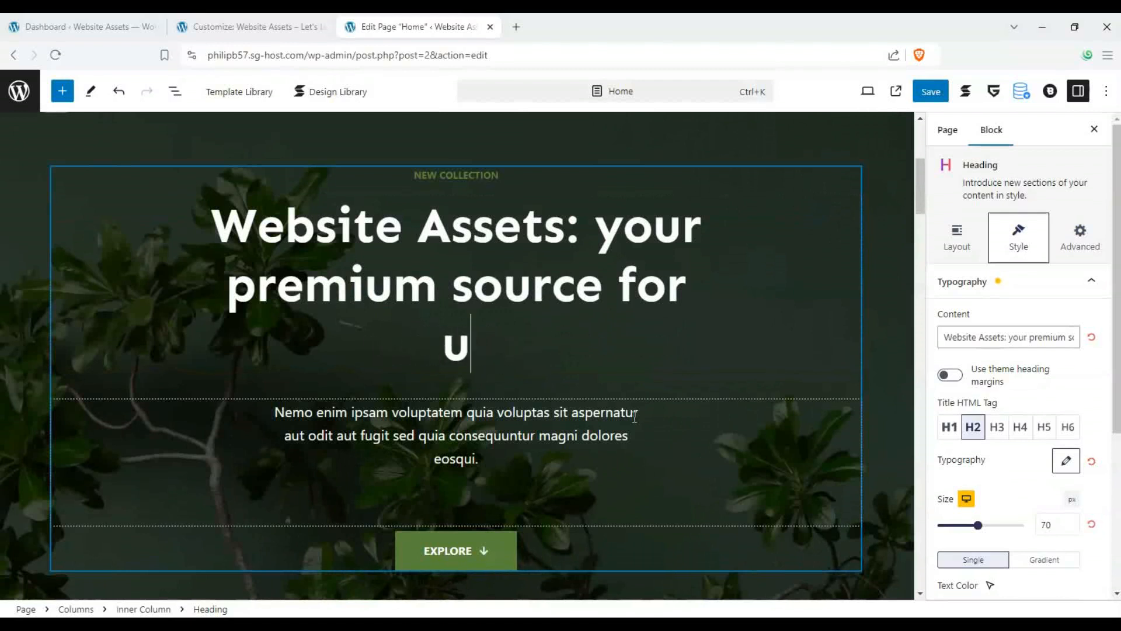
key("BackSpace")
type("ity goods")
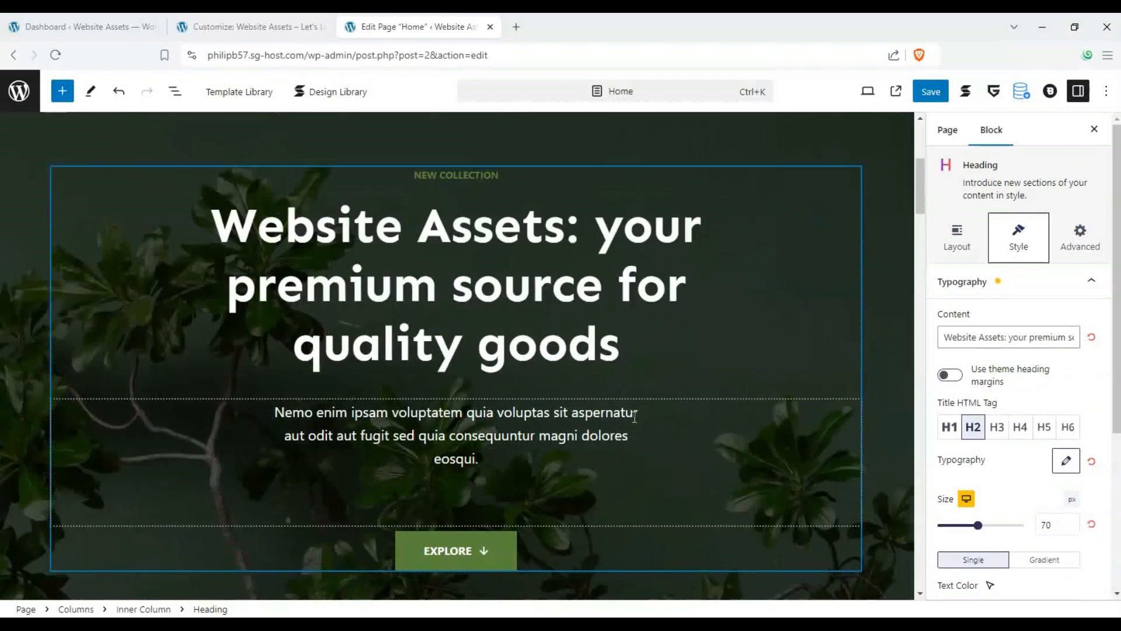
type("!")
scroll(401, 446, "down", 10)
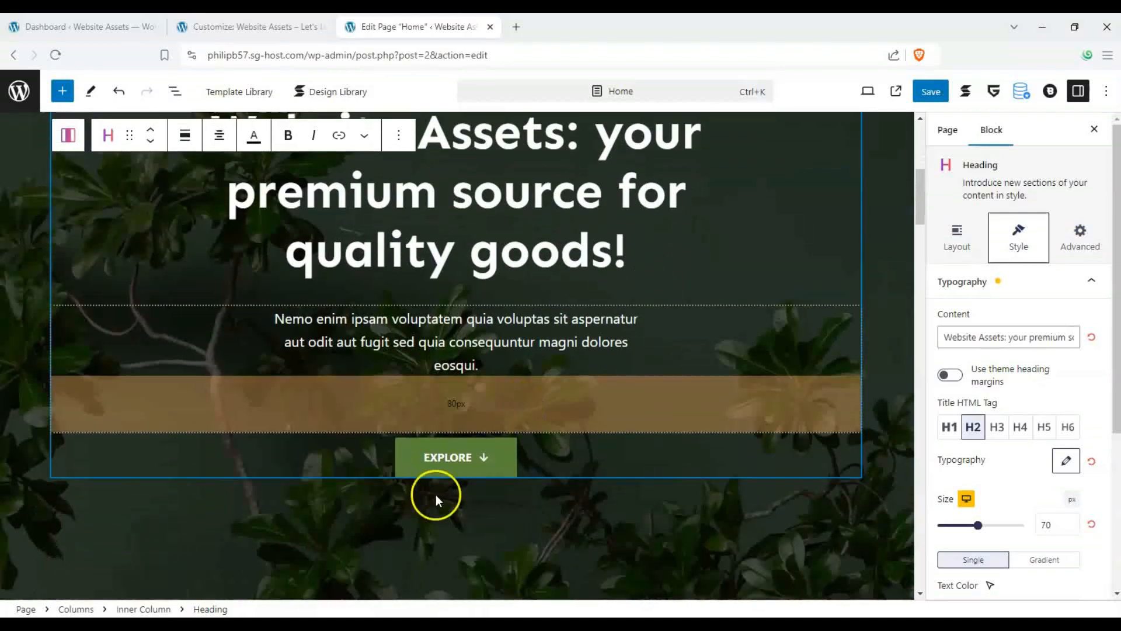
scroll(212, 370, "up", 5)
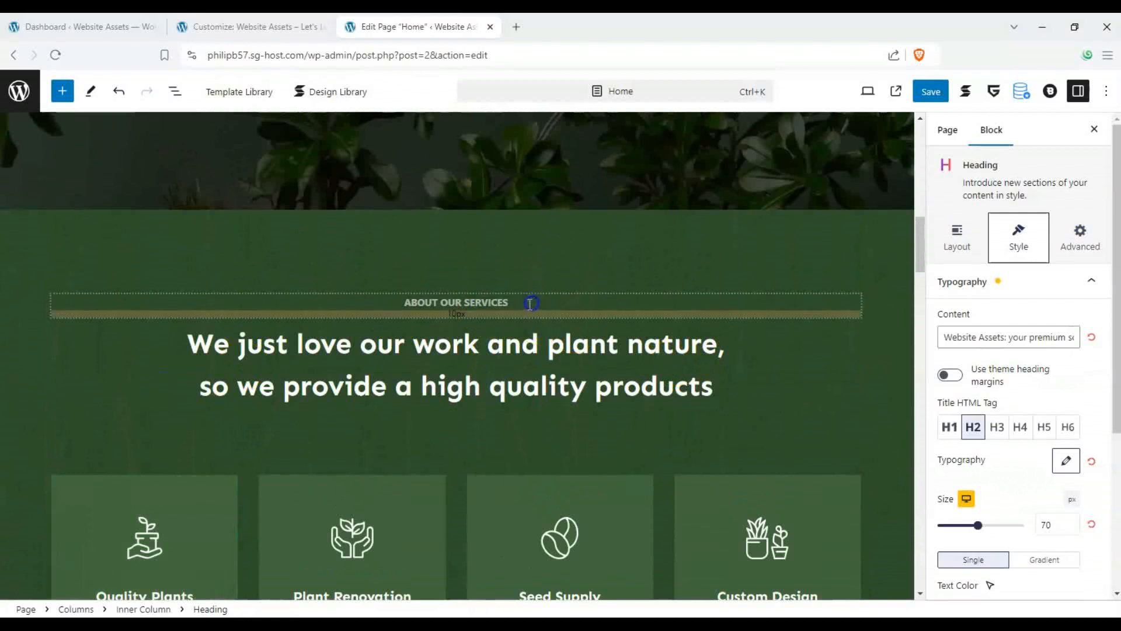
- Delete the "About our services" text block above the services heading
left_click(545, 299)
left_click(365, 271)
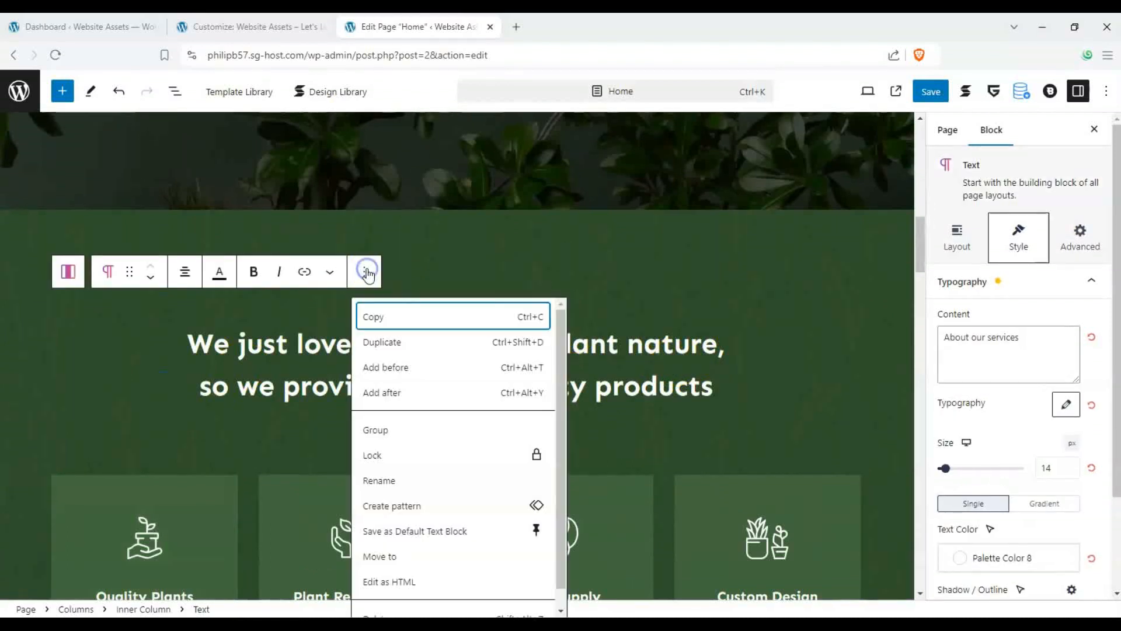
scroll(380, 507, "down", 1)
left_click(387, 601)
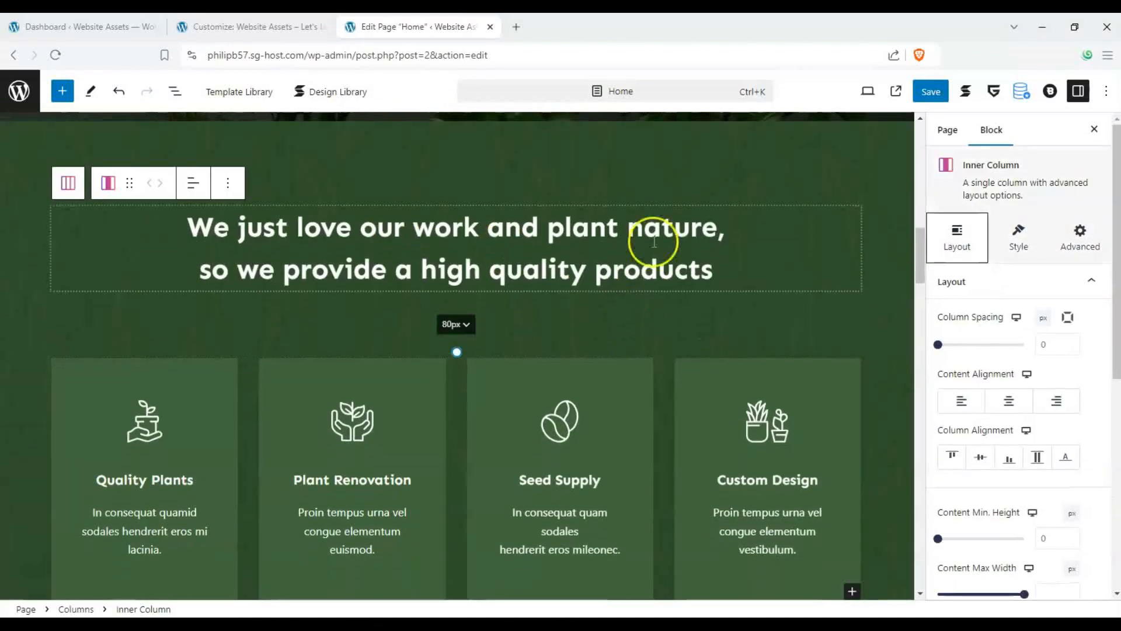
- Scroll through the home page sections, from the services heading down to the blog area, and back to the top
left_click(654, 241)
left_click(225, 182)
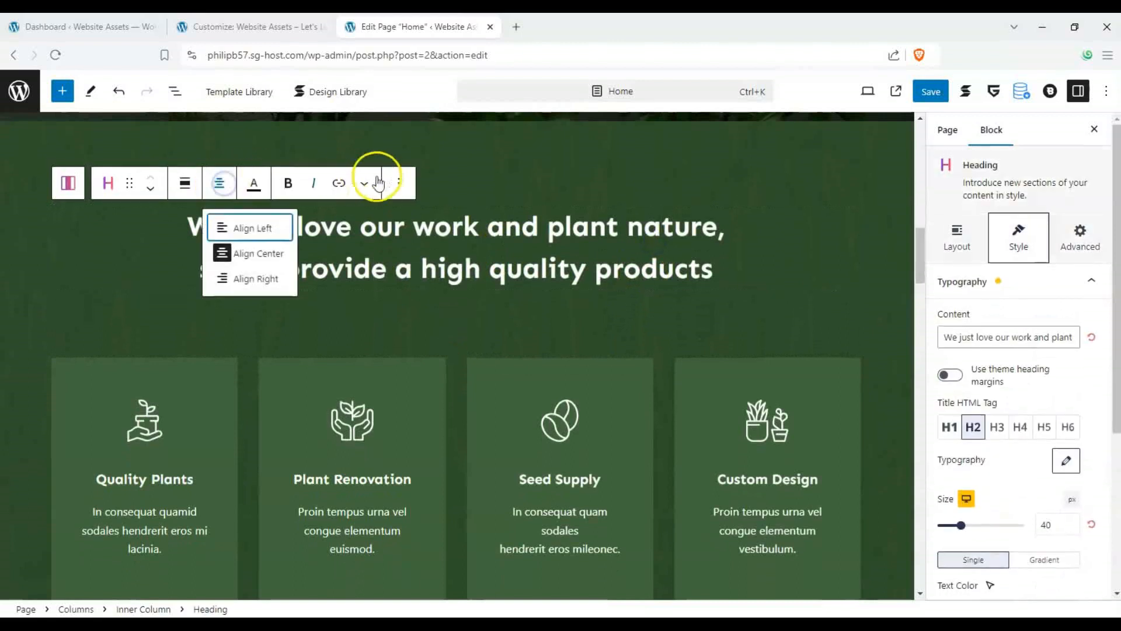
left_click(394, 181)
left_click(413, 529)
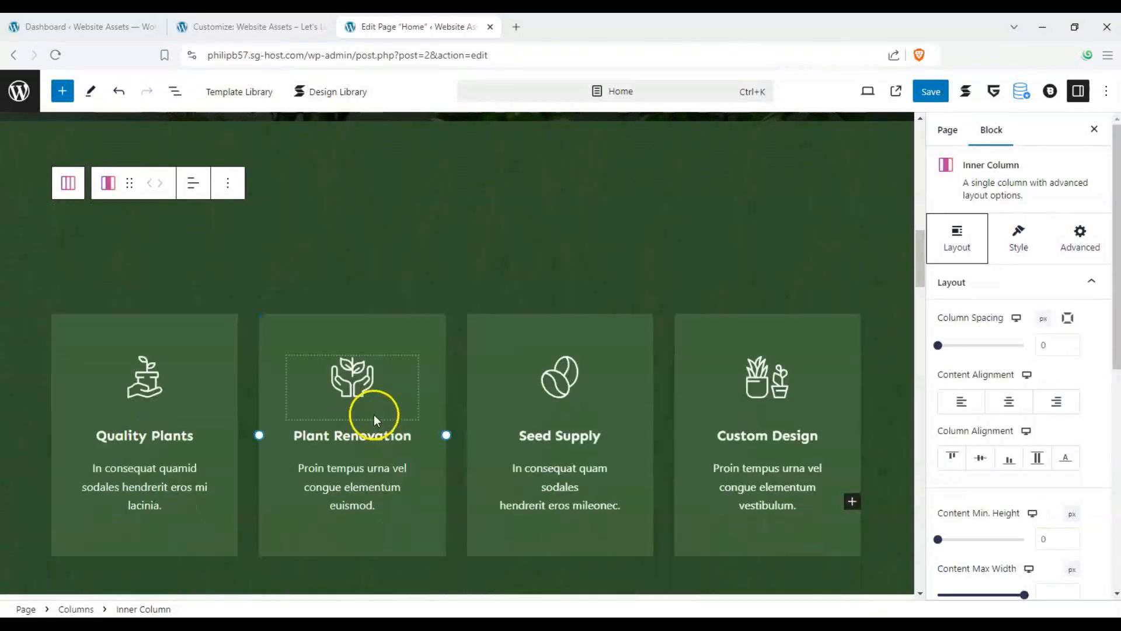
scroll(376, 408, "down", 6)
scroll(378, 392, "down", 5)
scroll(187, 308, "up", 3)
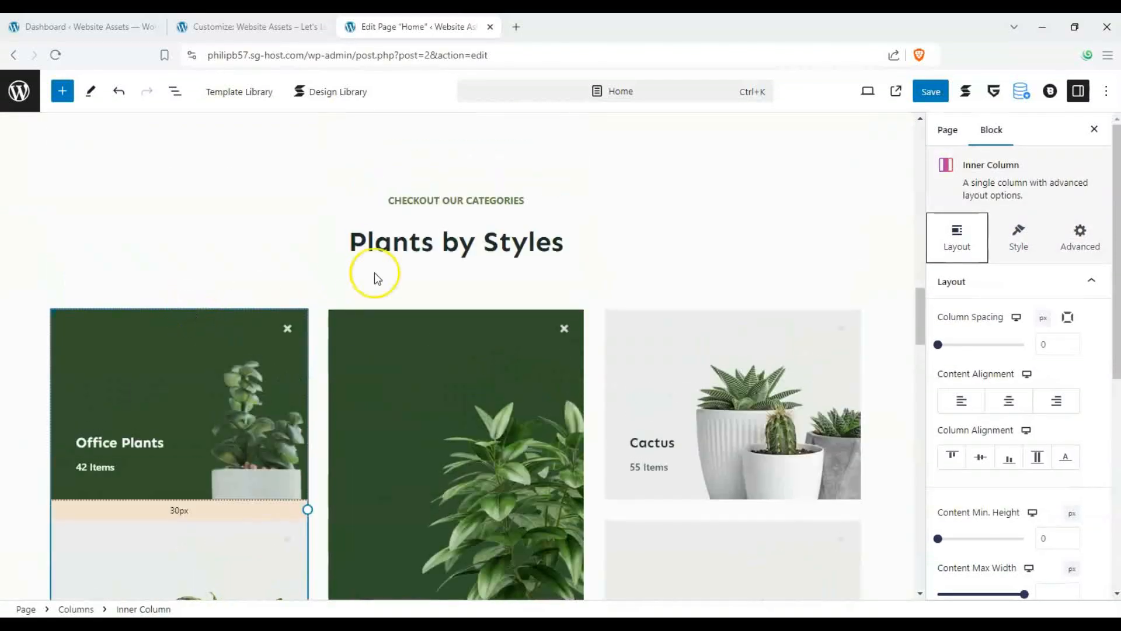
scroll(375, 278, "down", 4)
scroll(104, 223, "up", 2)
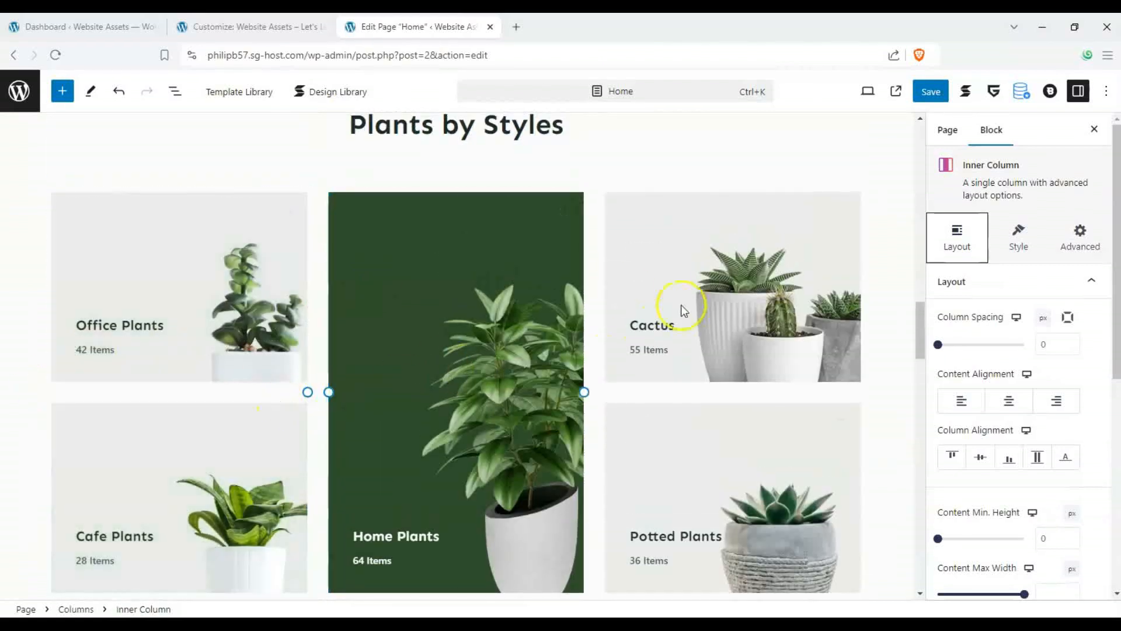
scroll(622, 267, "down", 10)
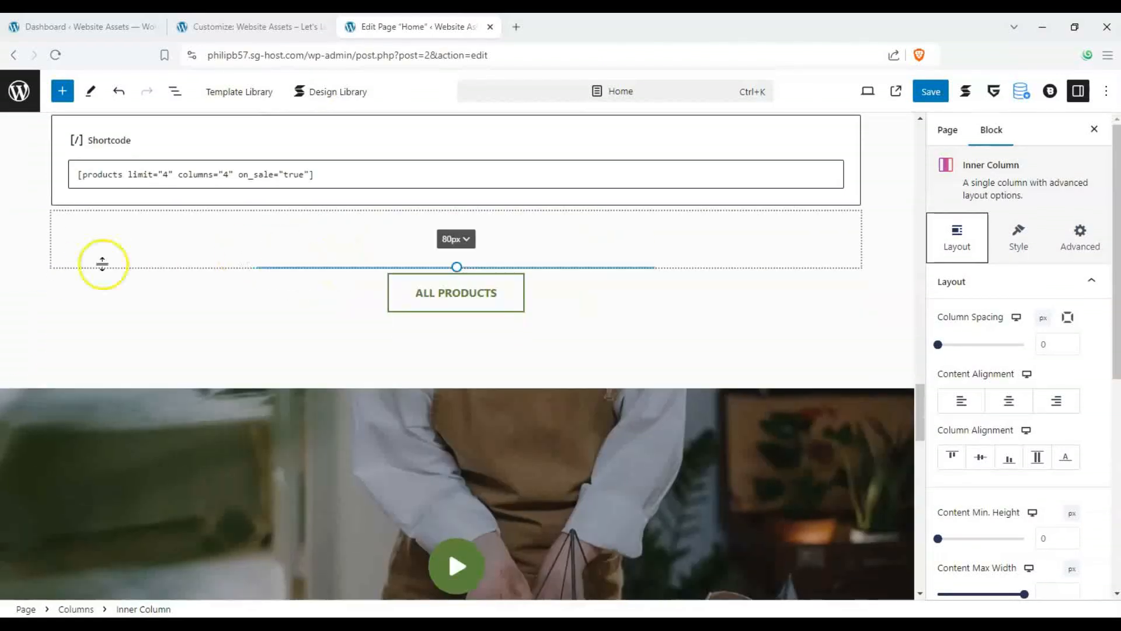
scroll(415, 237, "up", 2)
scroll(683, 361, "down", 8)
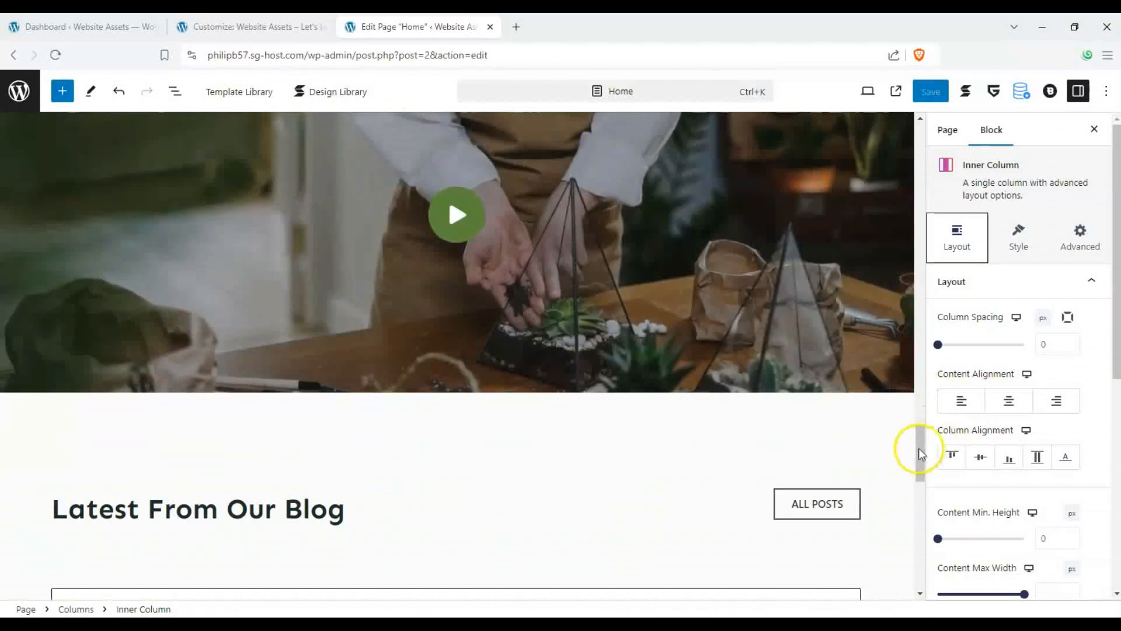
left_click_drag(914, 453, 897, 223)
scroll(897, 222, "up", 3)
- Search the block inserter for "count" and add a Count Up block into the hero section below the heading
left_click(60, 93)
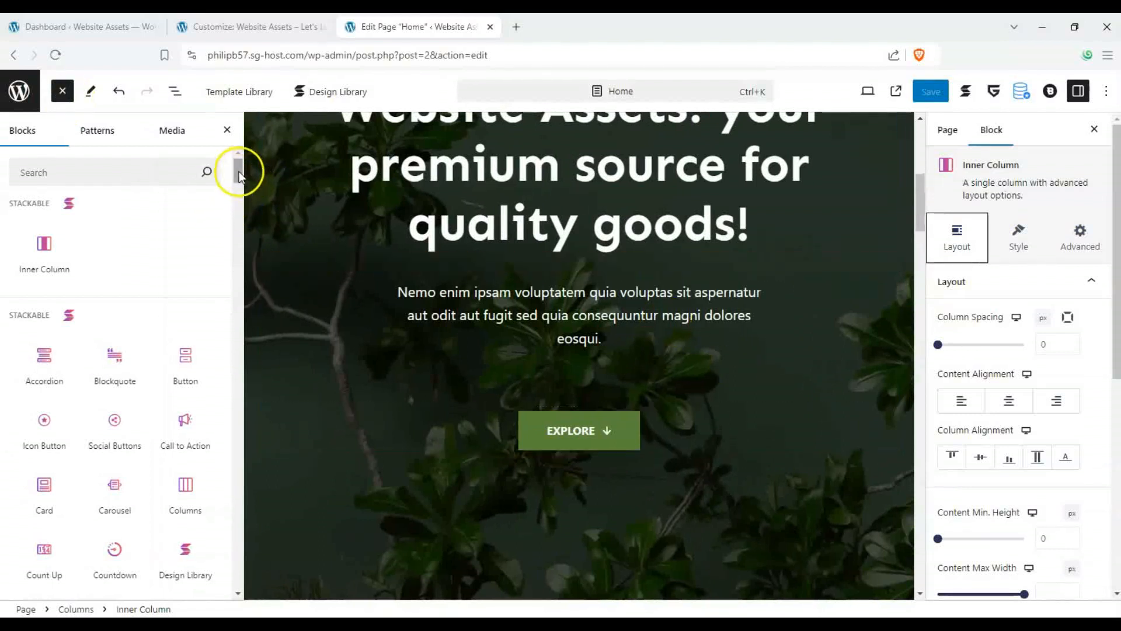
mouse_move(239, 171)
left_mouse_down()
mouse_move(239, 216)
mouse_move(237, 156)
left_mouse_up()
left_click(106, 168)
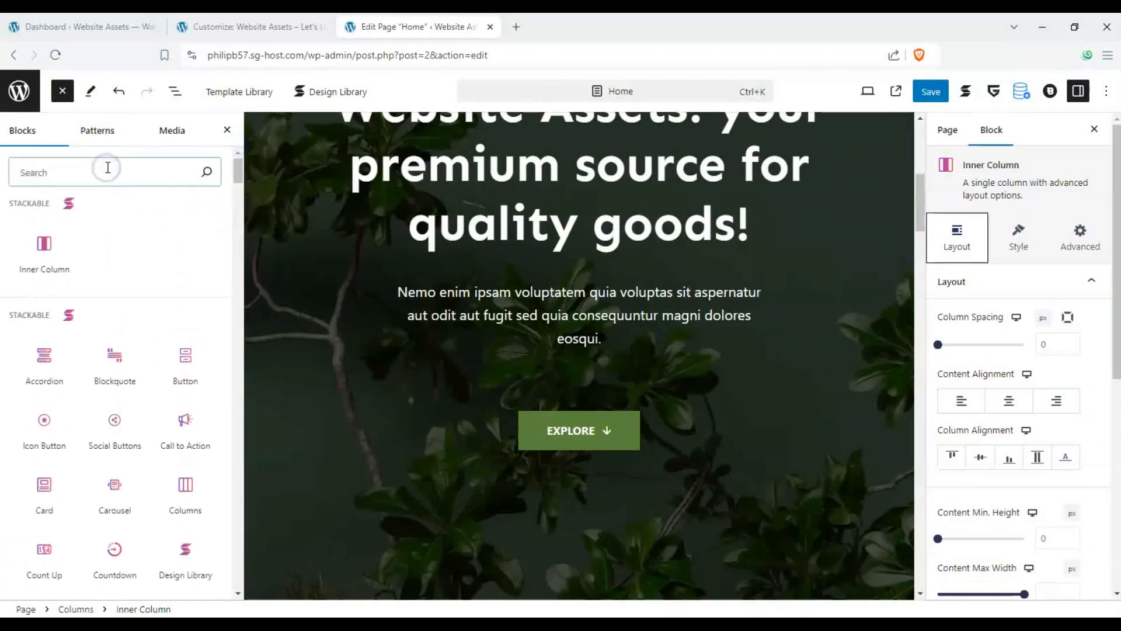
type("count")
mouse_move(35, 235)
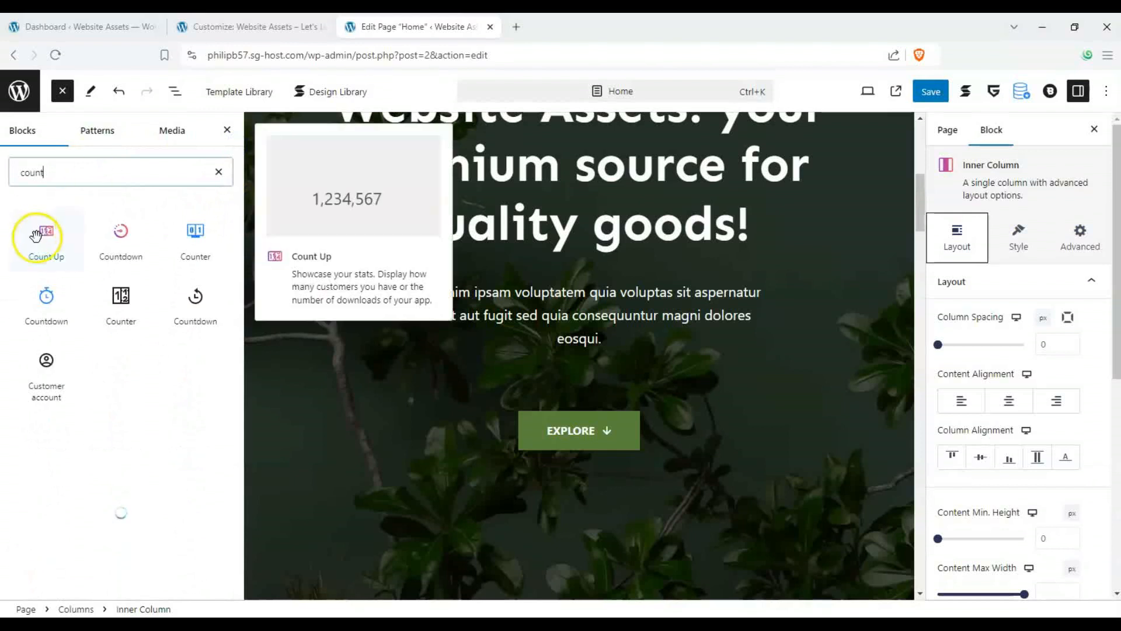
left_click_drag(47, 237, 563, 270)
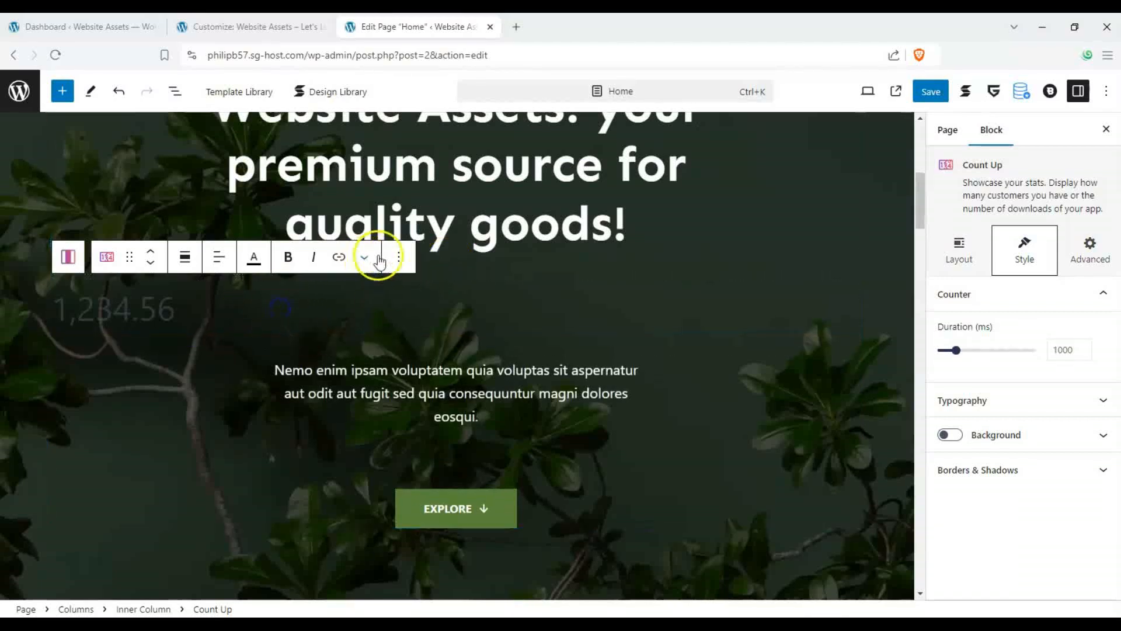
- Move the Count Up block below the hero paragraph
left_click(399, 255)
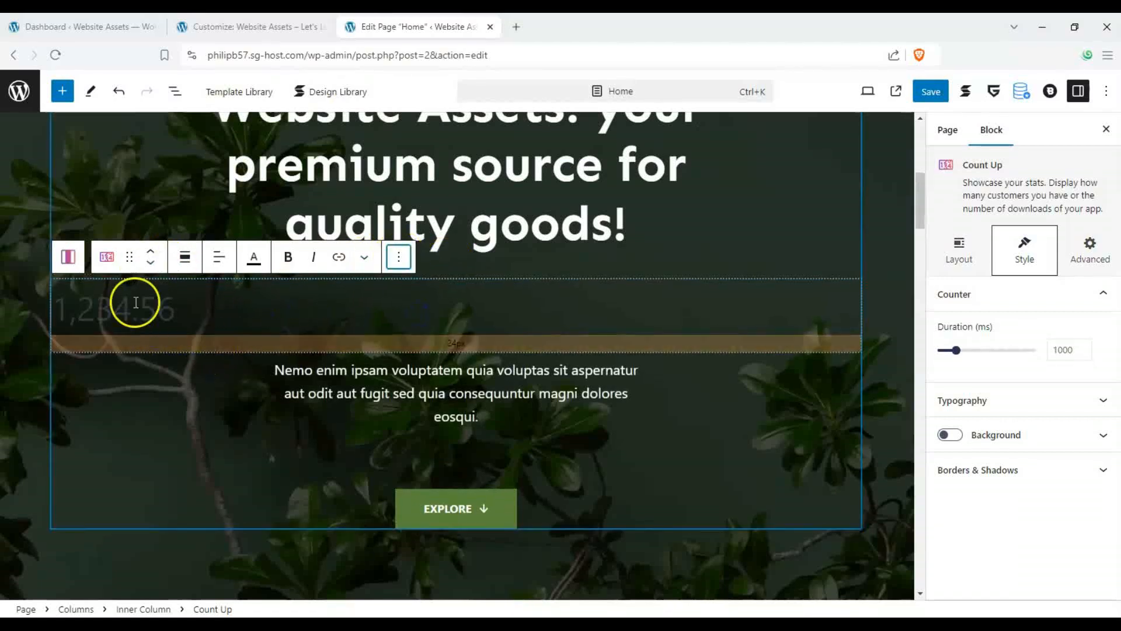
left_click_drag(128, 257, 460, 299)
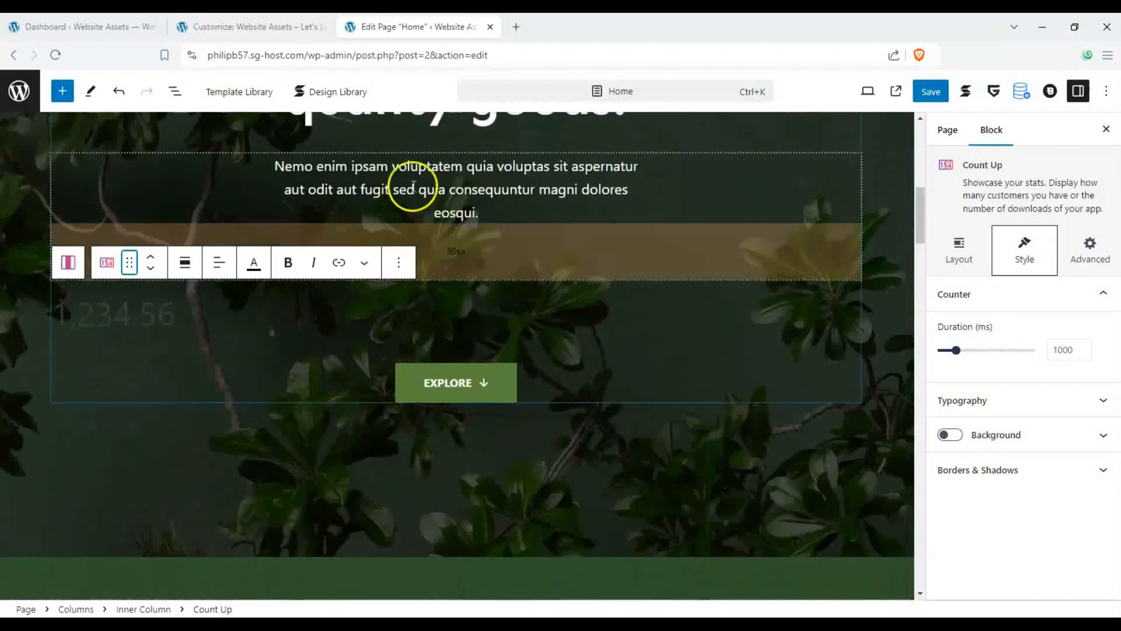
- Replace the hero paragraph text with "Number of satisfied customers!" and select the Count Up block
triple_click(414, 187)
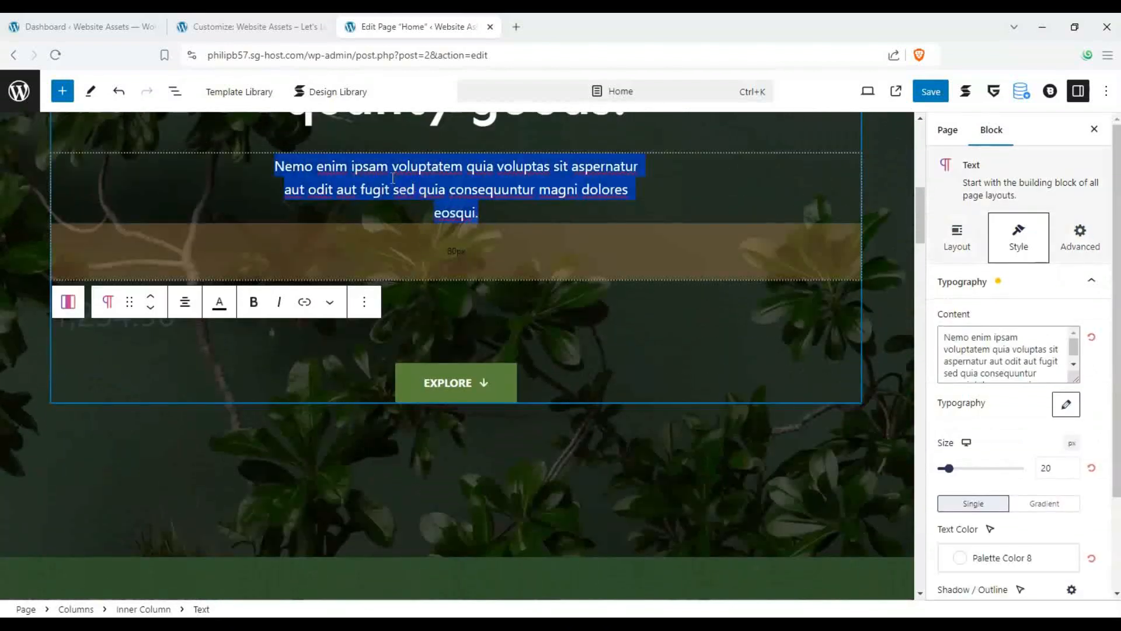
type("Num")
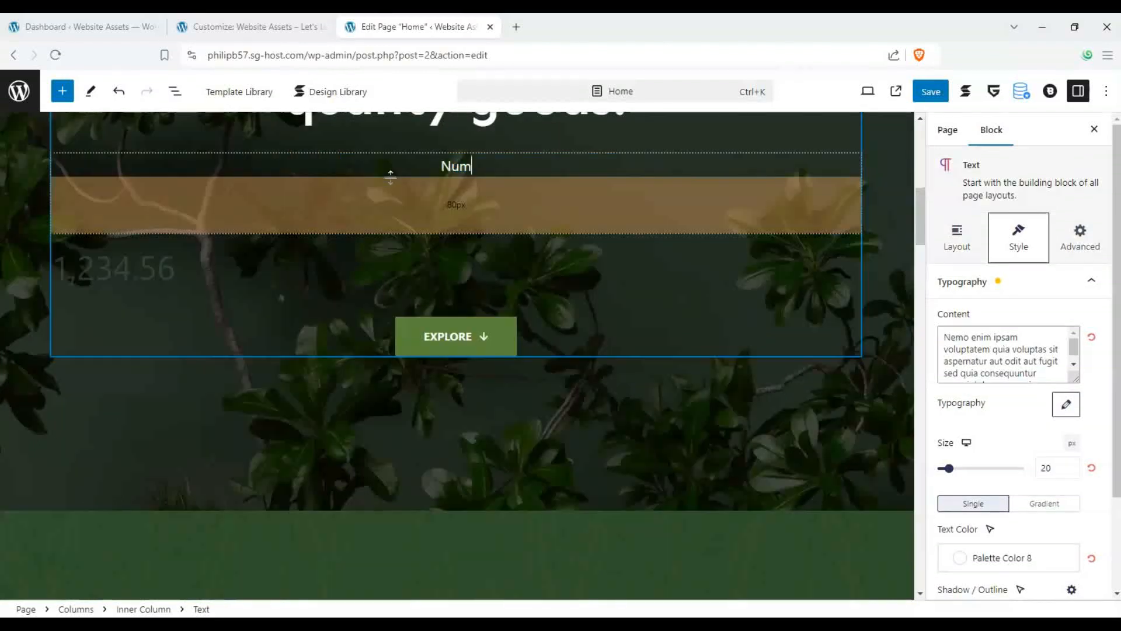
type("ber of satisf")
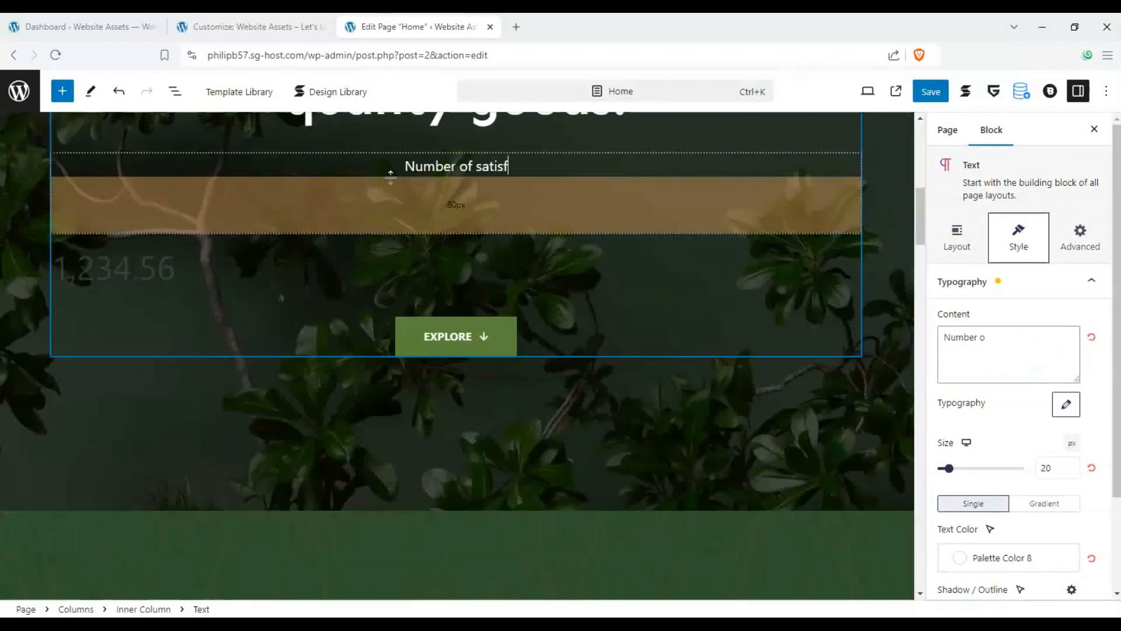
type("iedd cus")
key("BackSpace")
key("BackSpace")
key("BackSpace")
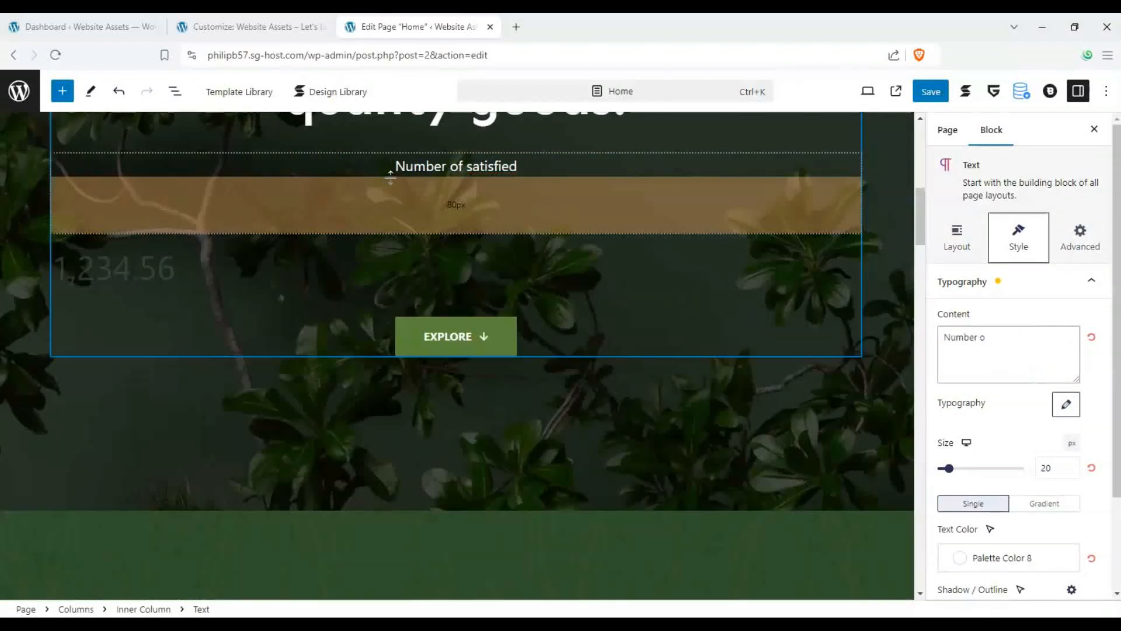
type("customers!")
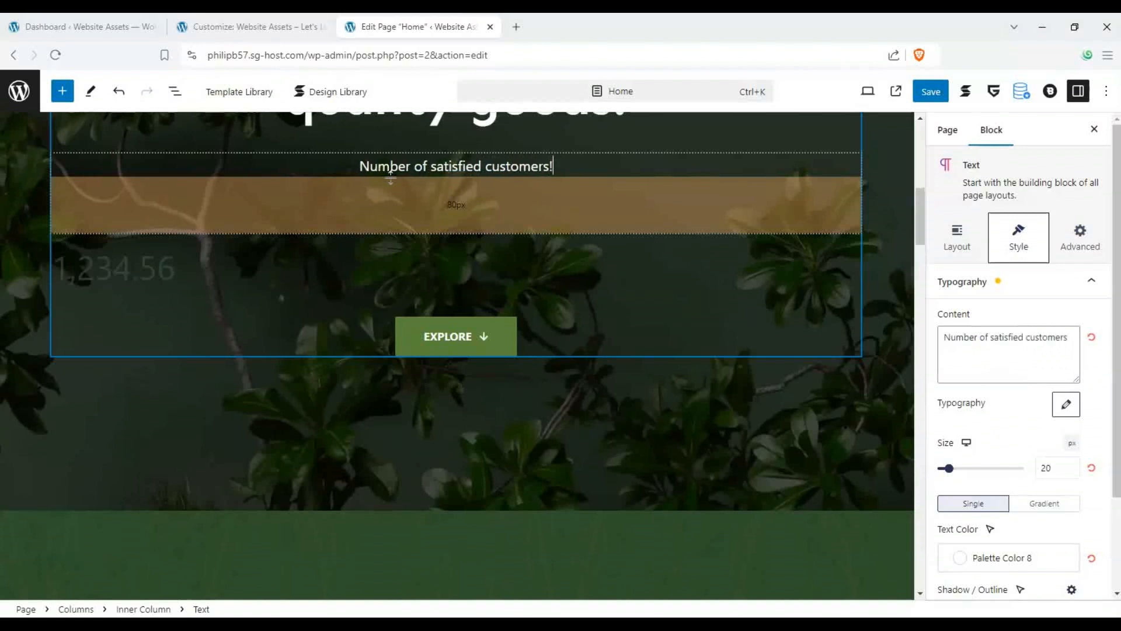
left_click(219, 282)
left_click(197, 283)
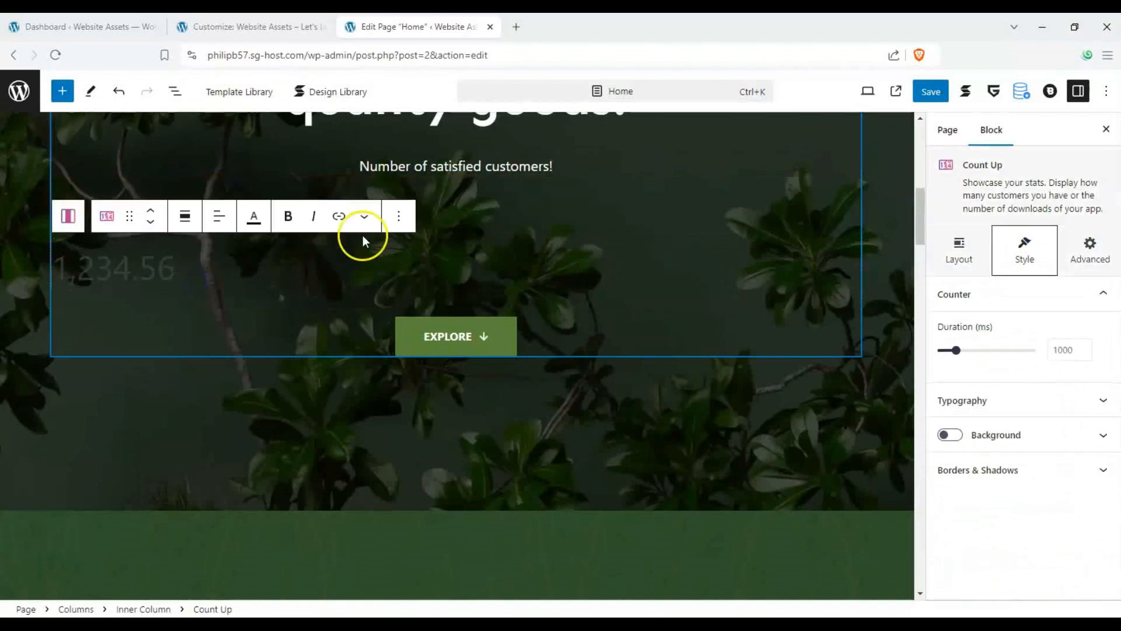
- Center-align the Count Up block's content
left_click(215, 219)
left_click(258, 286)
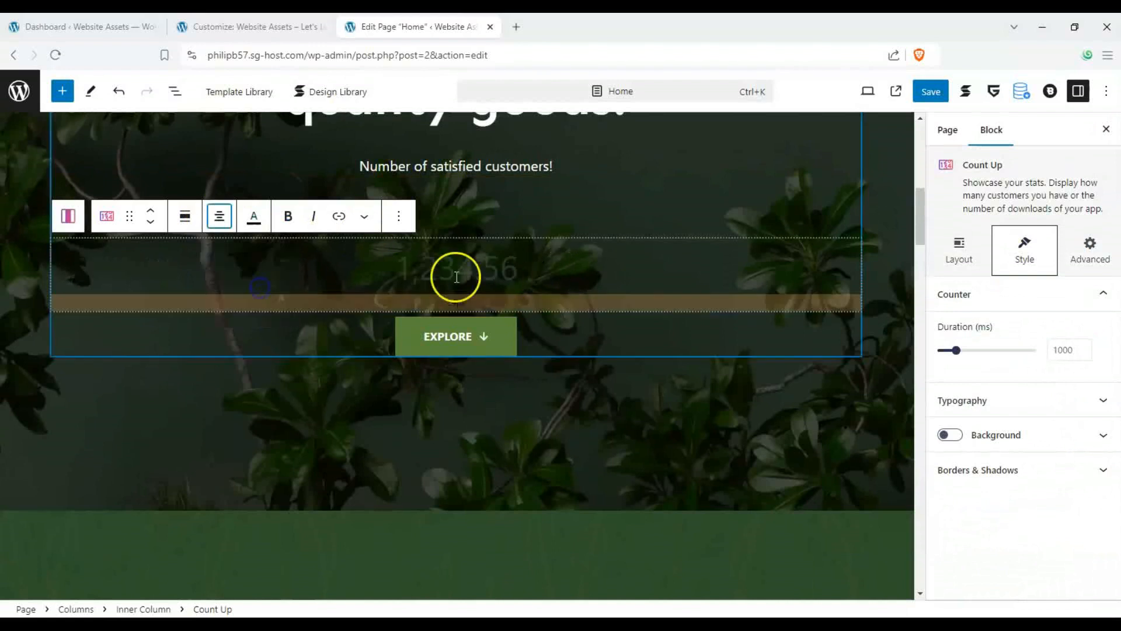
left_click(974, 260)
left_click(1103, 297)
left_click(1105, 299)
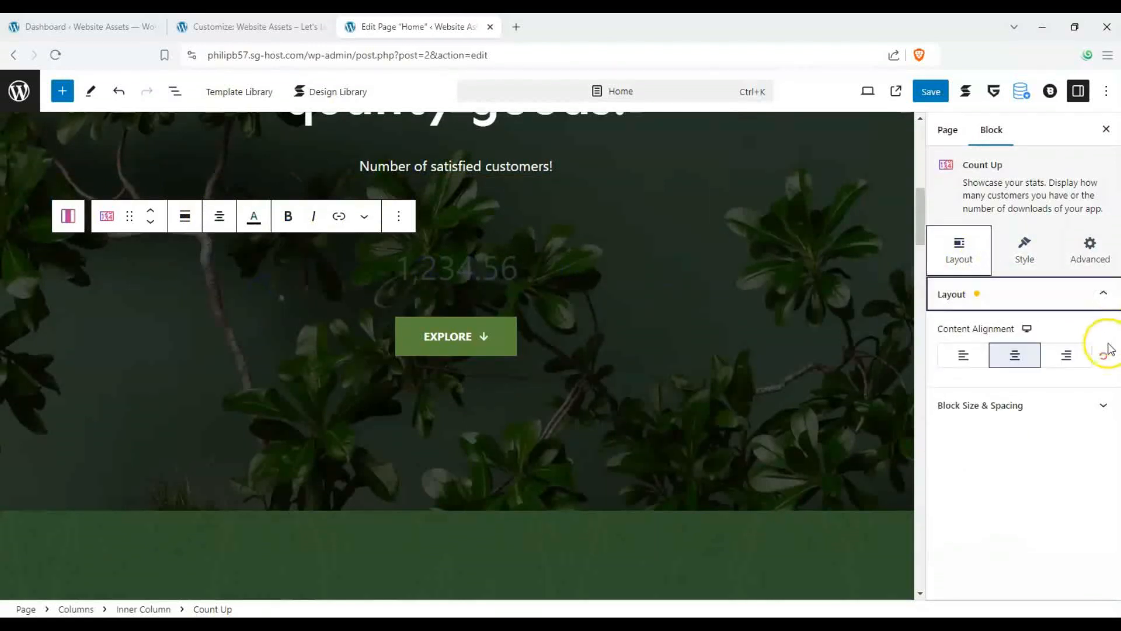
left_click(1024, 252)
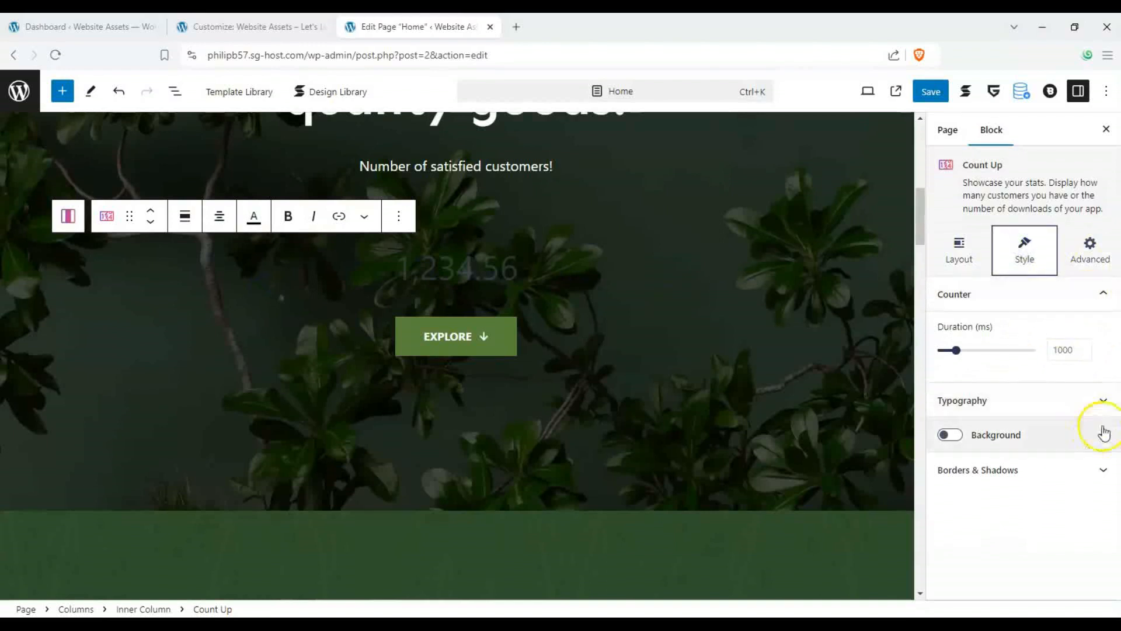
- Turn on the Count Up block's background and slightly increase its counter duration
left_click(952, 436)
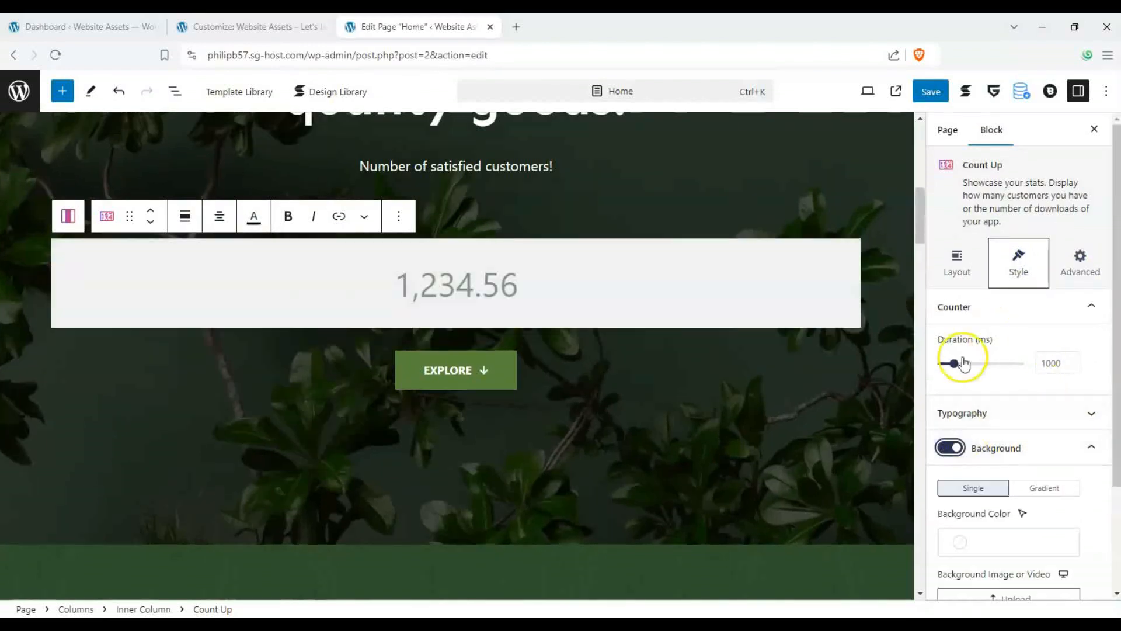
left_click_drag(956, 366, 976, 364)
left_click(1089, 307)
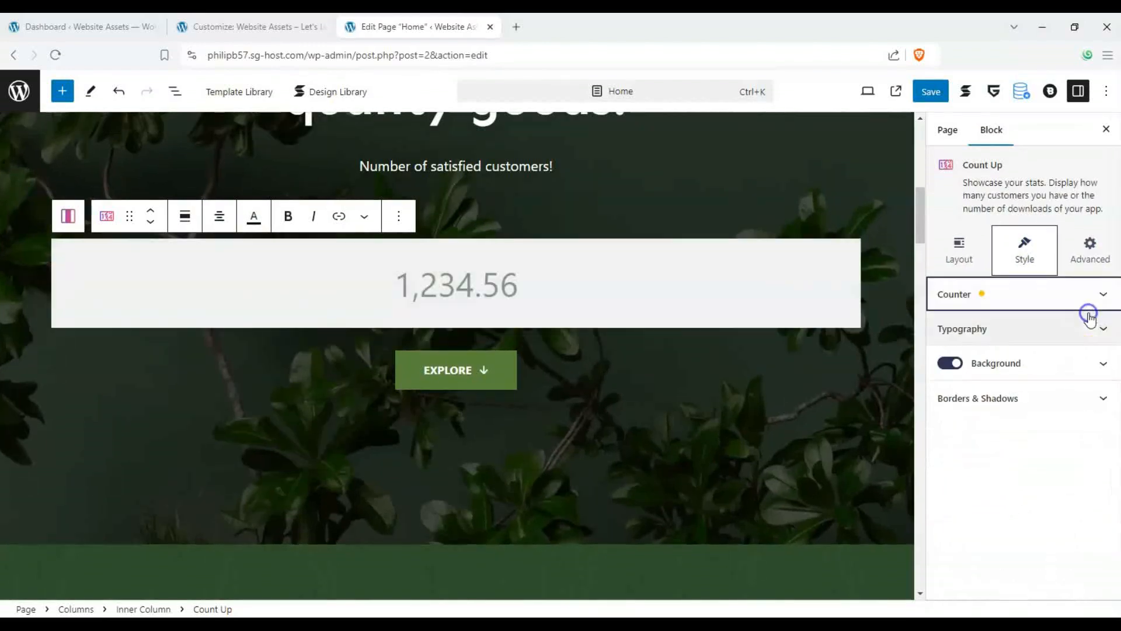
- Set the Count Up block's text color to #221a1a
left_click(1090, 329)
scroll(1021, 446, "down", 3)
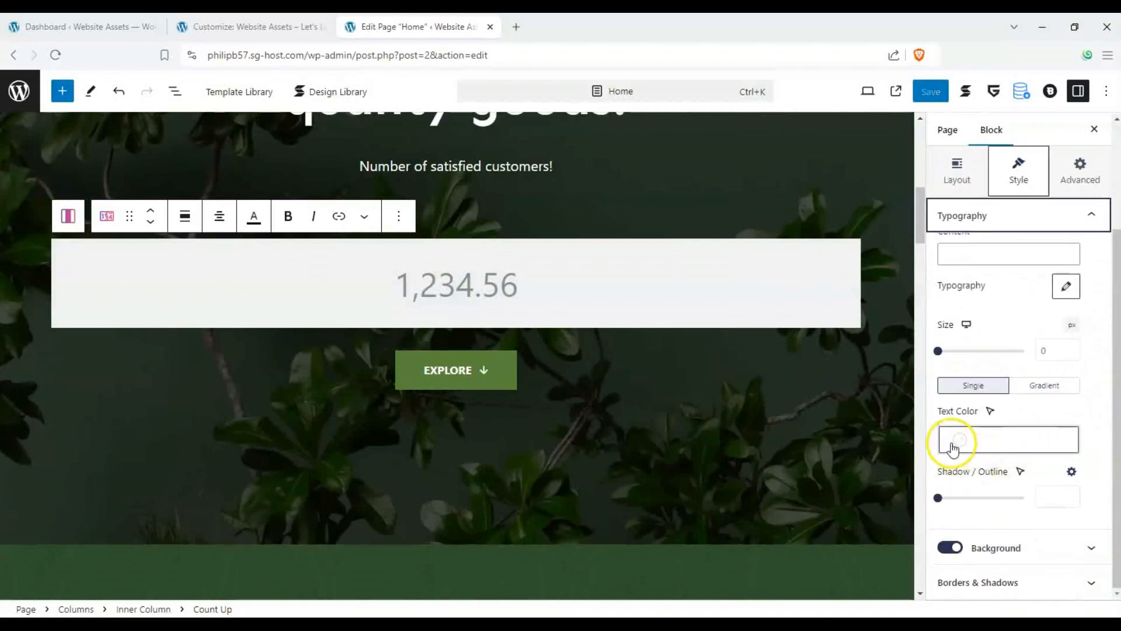
left_click(958, 435)
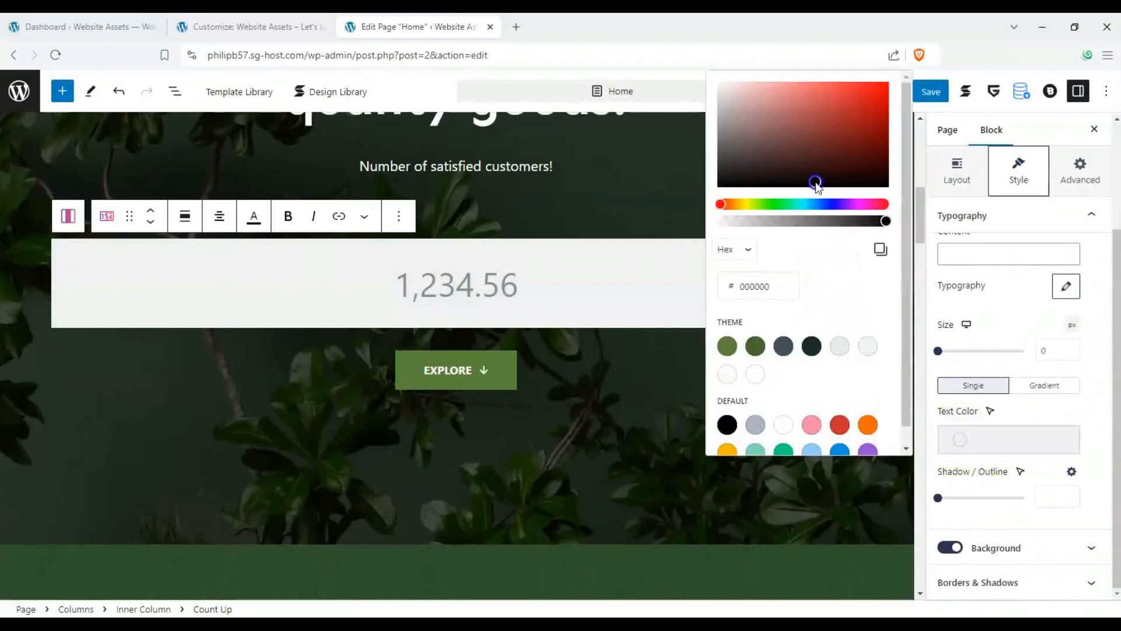
left_click_drag(816, 184, 755, 172)
- Change the Count Up number to 7,030,043
left_click(484, 285)
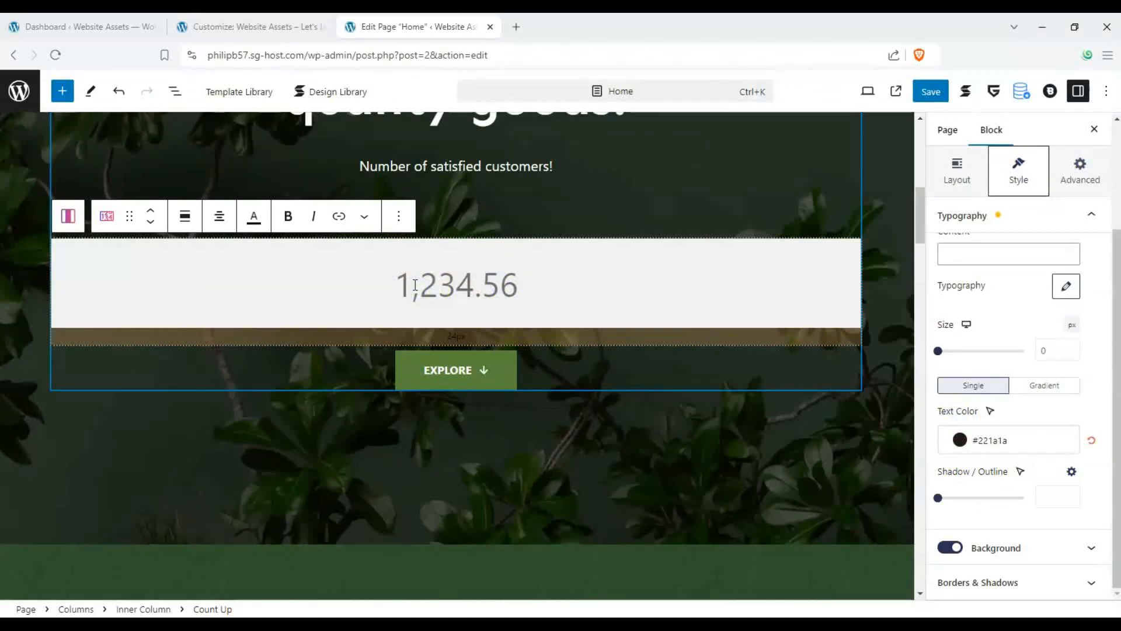
type("7000")
key("BackSpace")
key("BackSpace")
key("BackSpace")
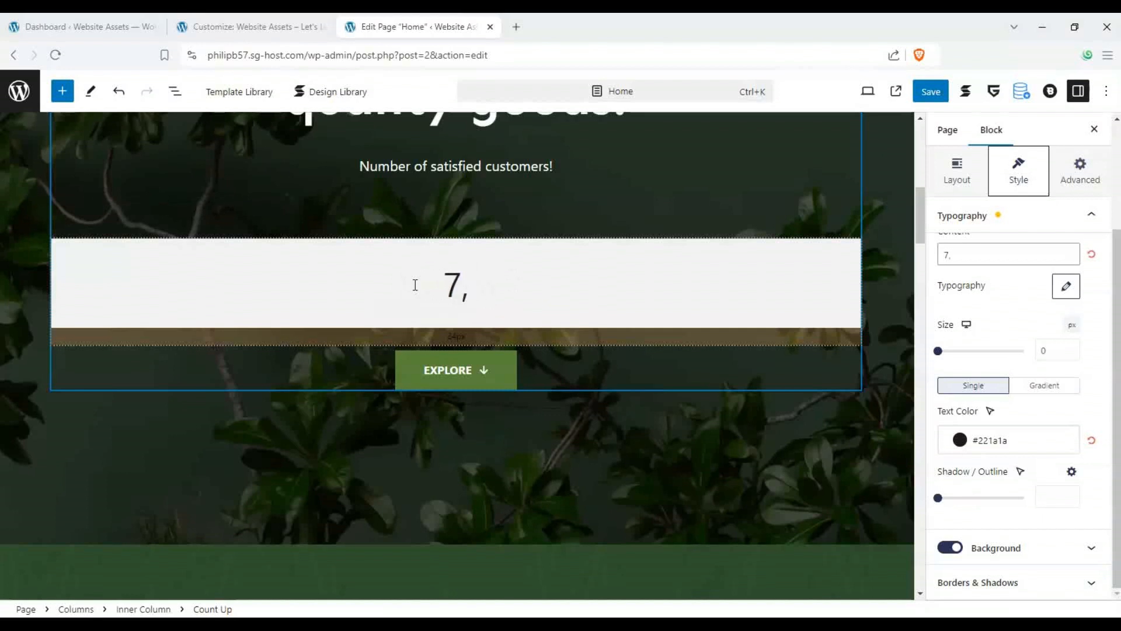
type(",000,000,000")
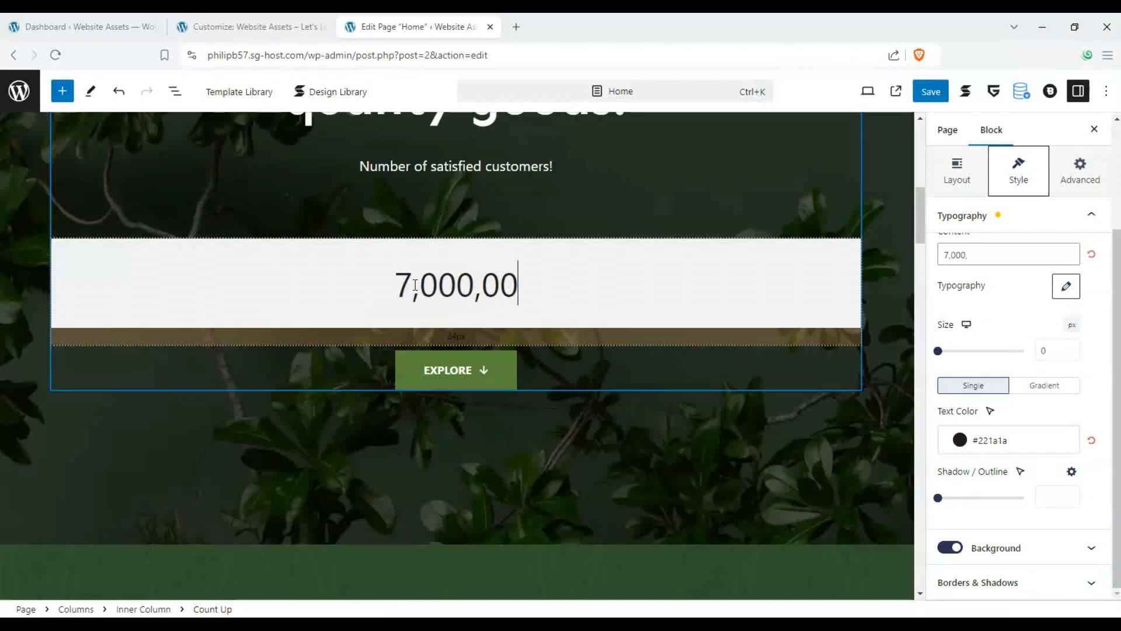
left_click(433, 288)
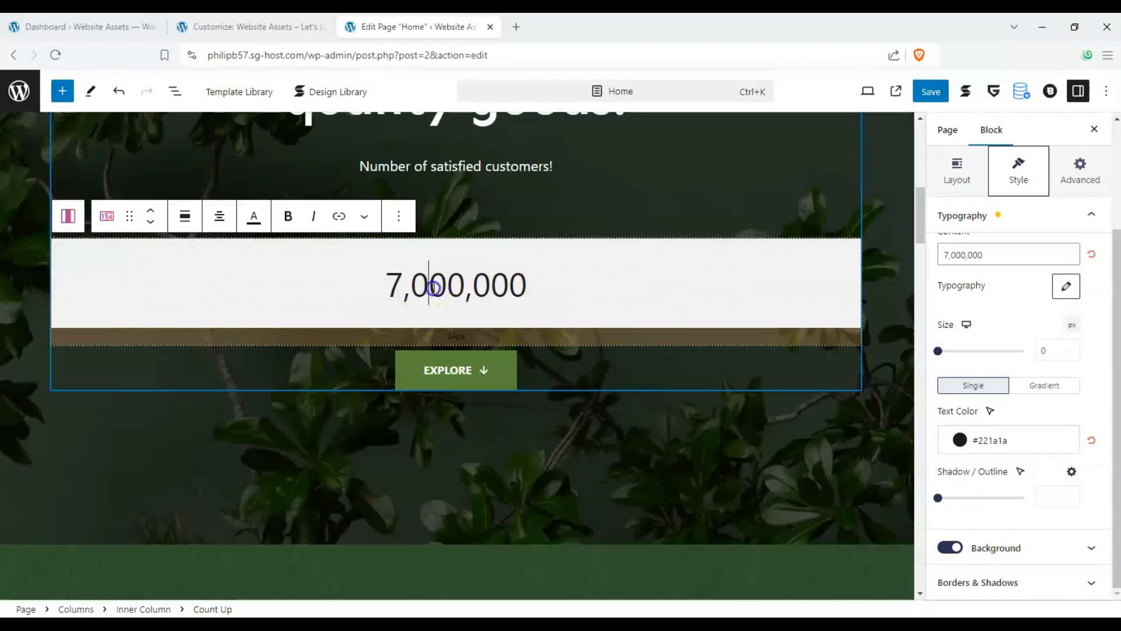
type("3")
left_click(491, 286)
type("4")
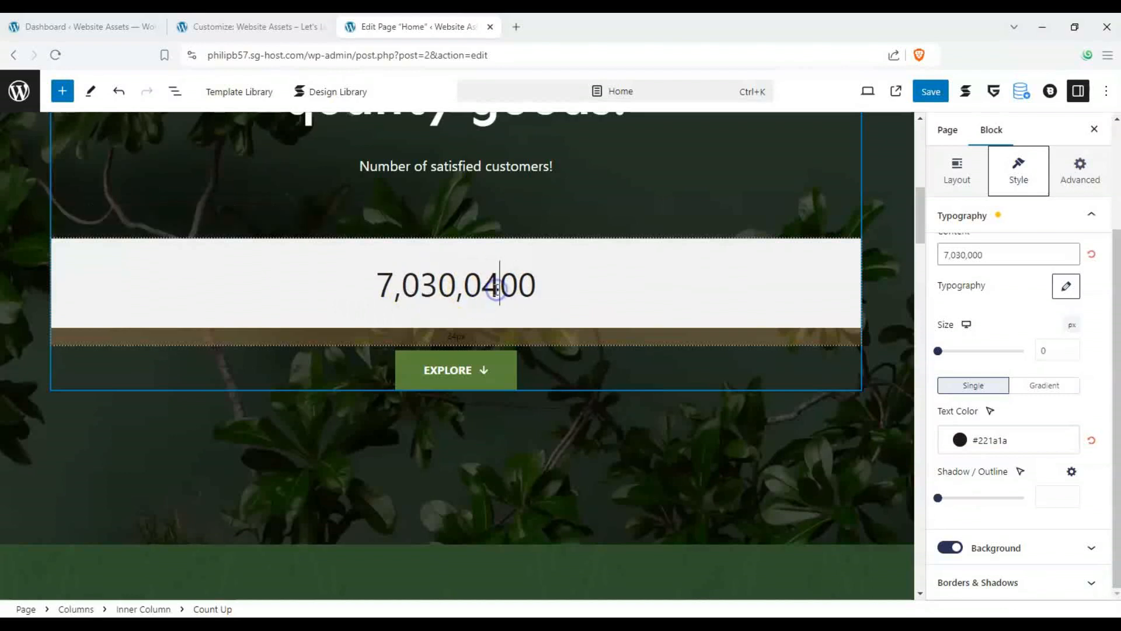
left_click_drag(533, 285, 504, 292)
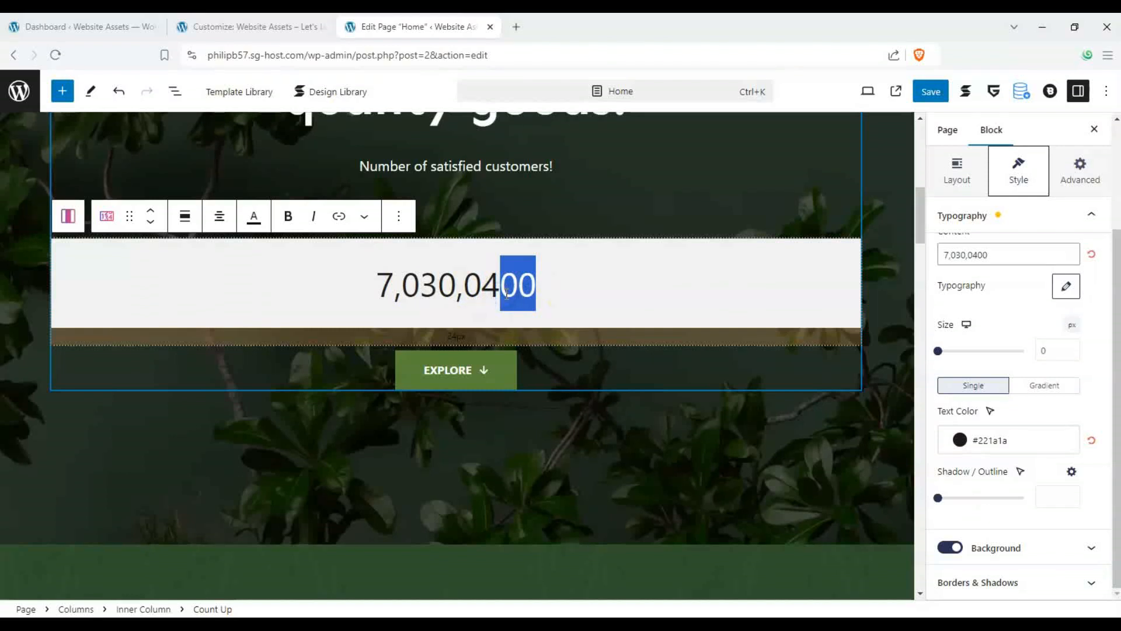
type("3")
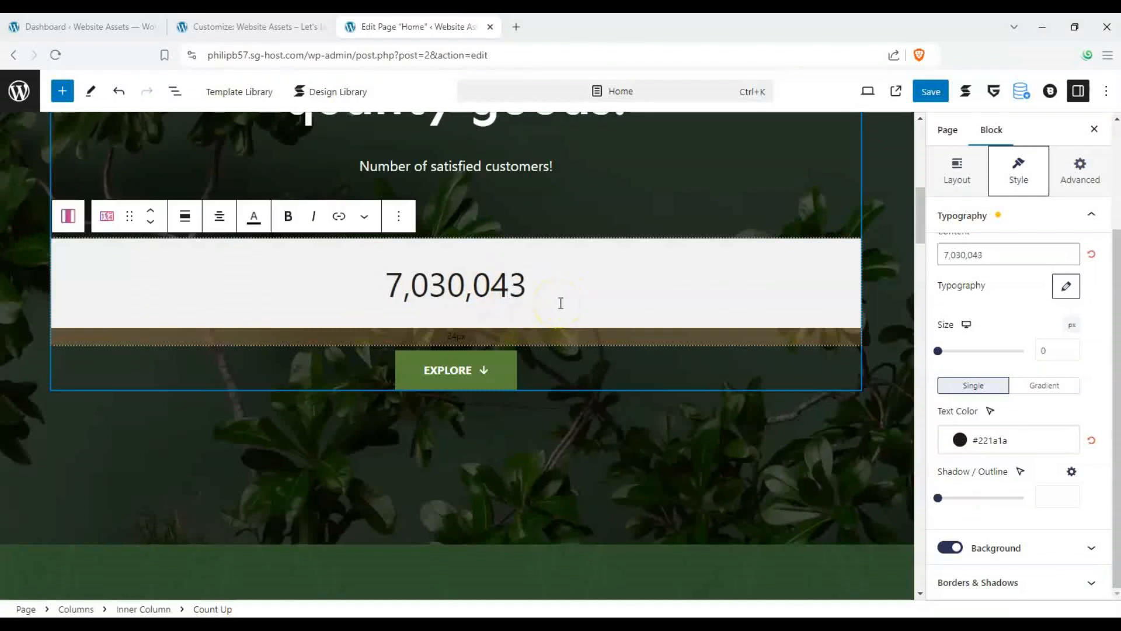
- Select the hero Columns block and replace its background image with the classroom image from the media library
scroll(746, 260, "up", 2)
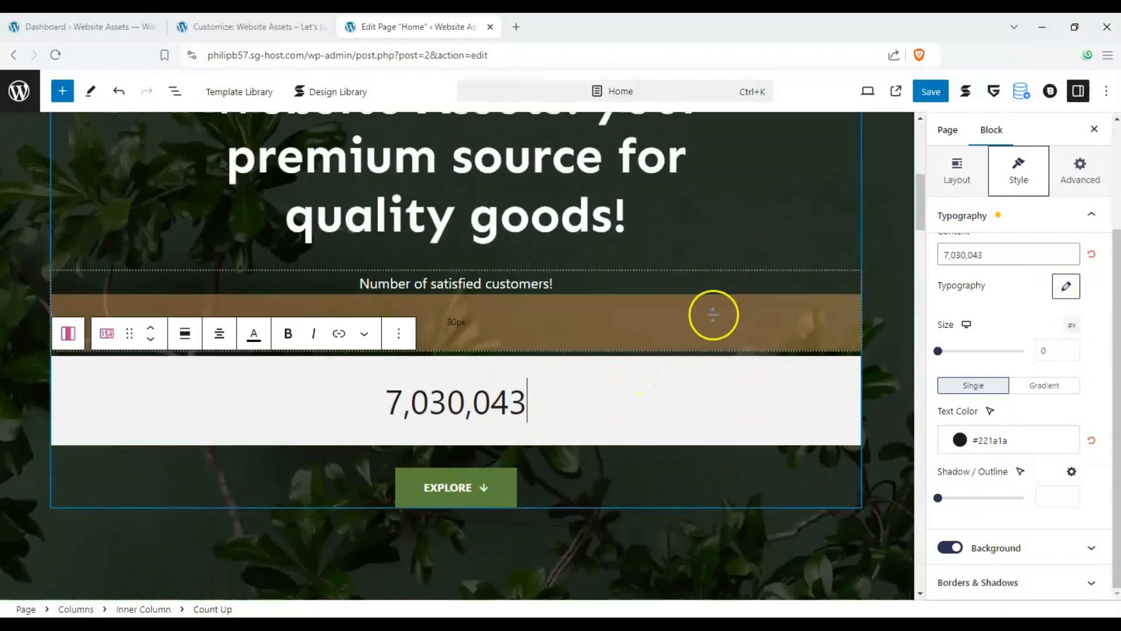
scroll(671, 321, "down", 6)
scroll(622, 330, "up", 10)
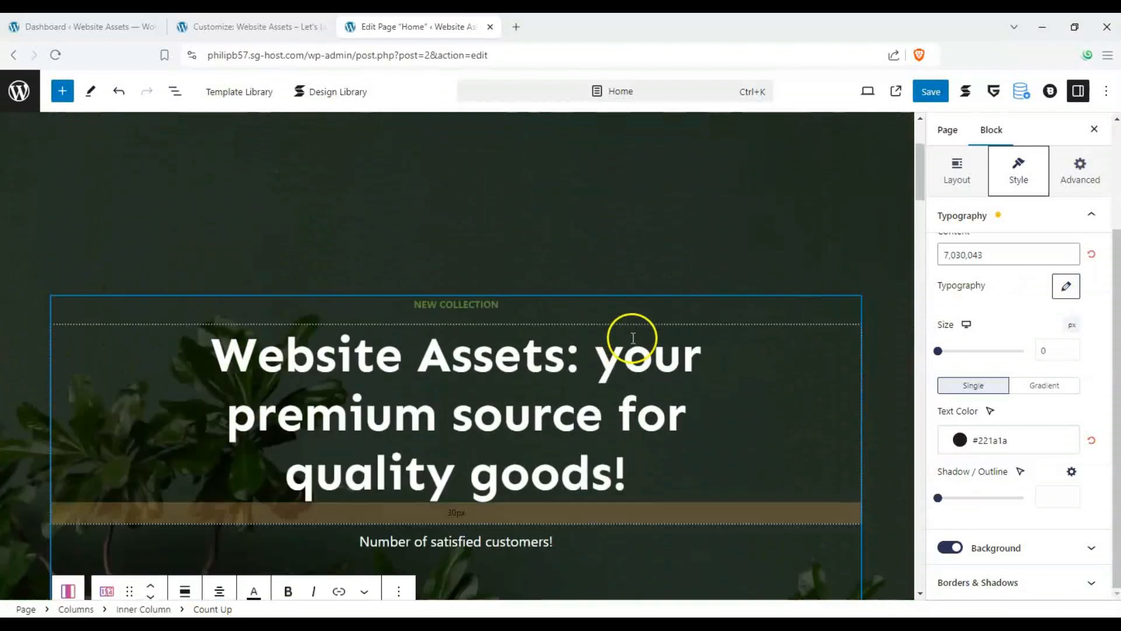
scroll(343, 235, "down", 3)
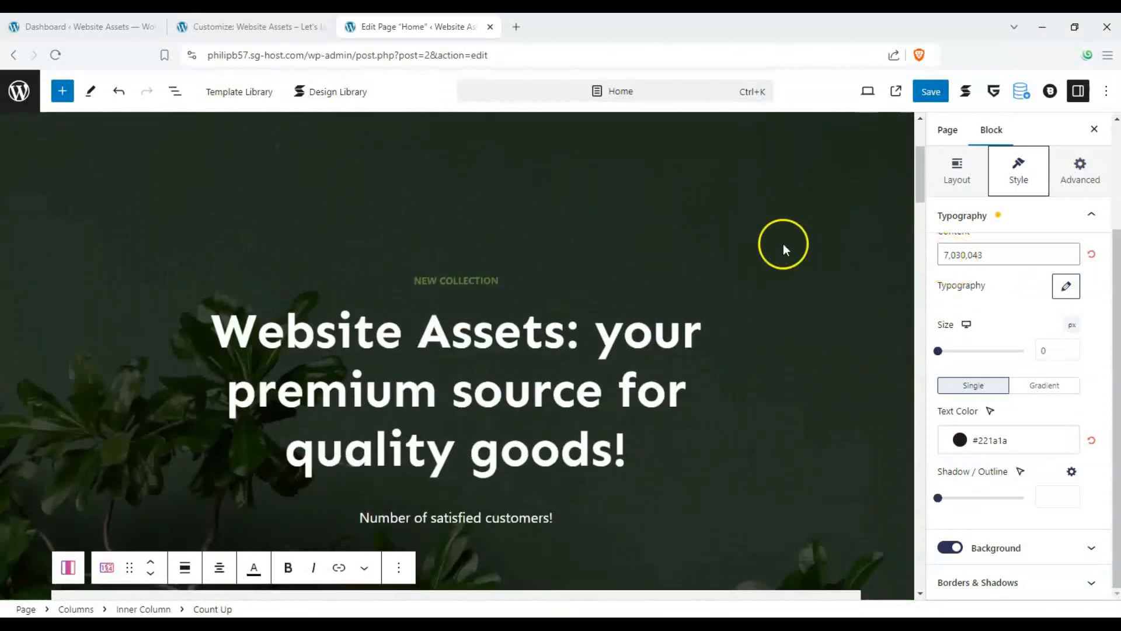
scroll(601, 222, "down", 4)
left_click(435, 183)
scroll(859, 292, "up", 3)
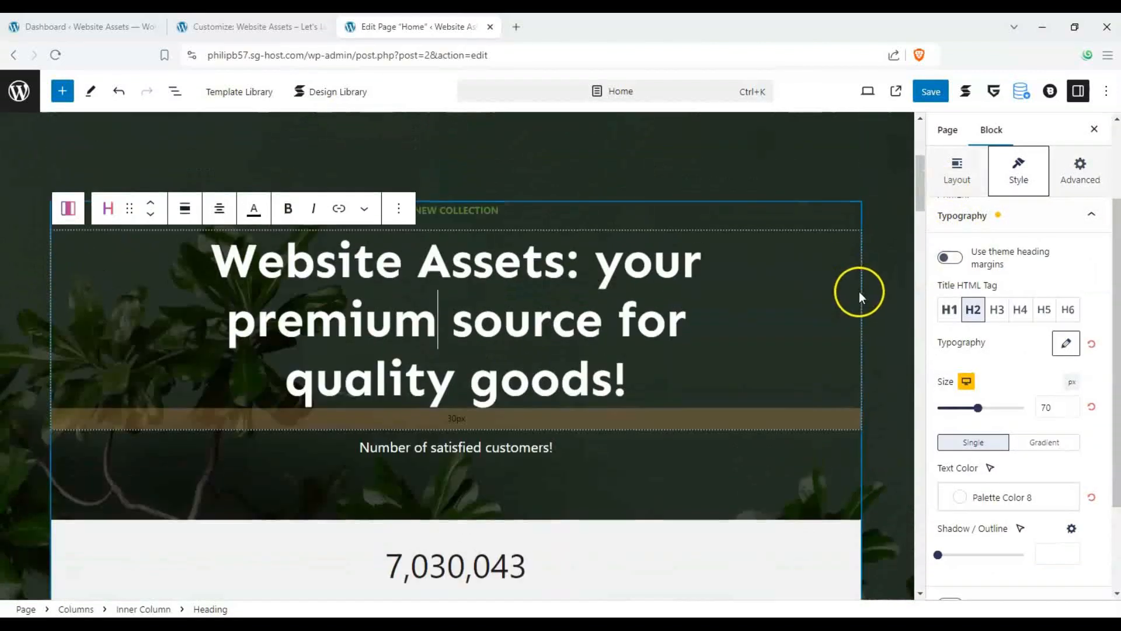
left_click(37, 193)
scroll(175, 229, "down", 2)
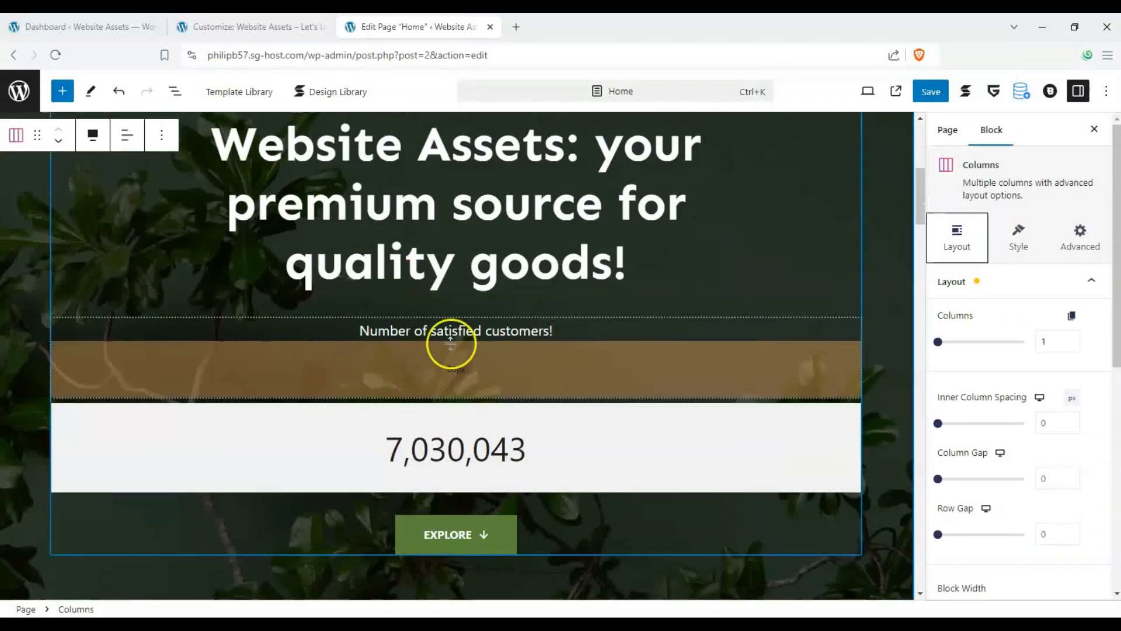
scroll(450, 343, "down", 3)
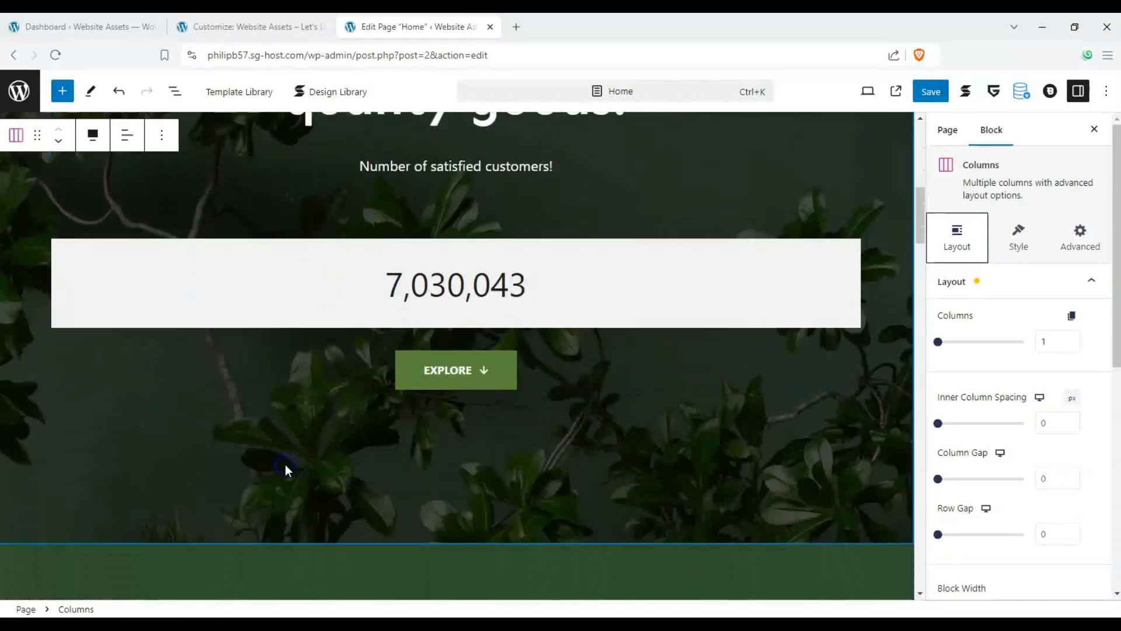
scroll(1079, 361, "down", 4)
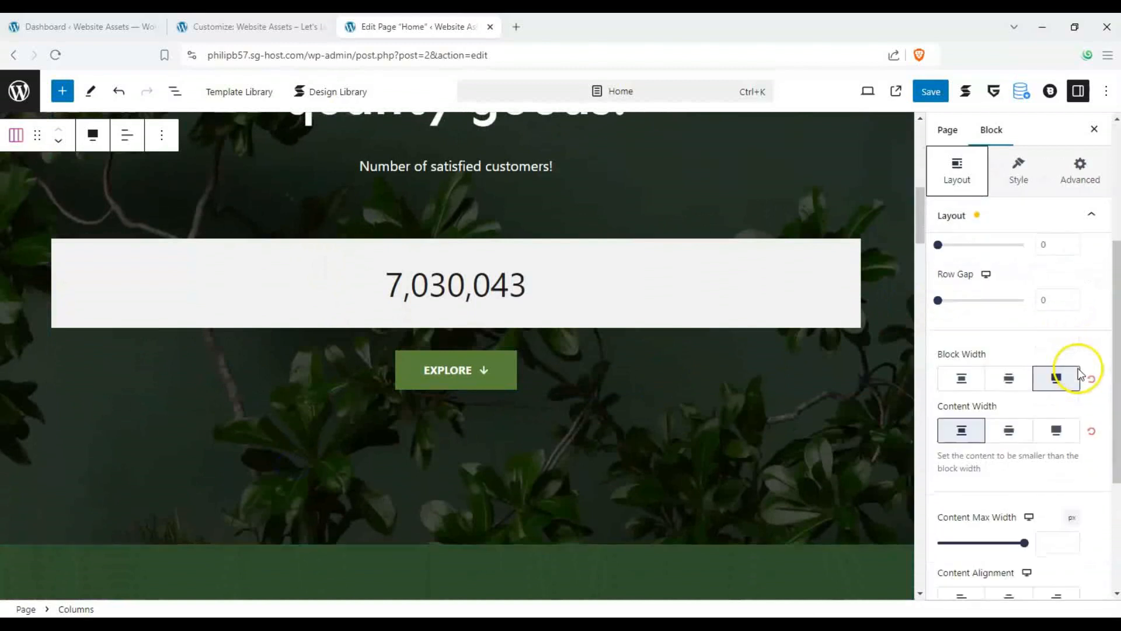
left_click(1017, 169)
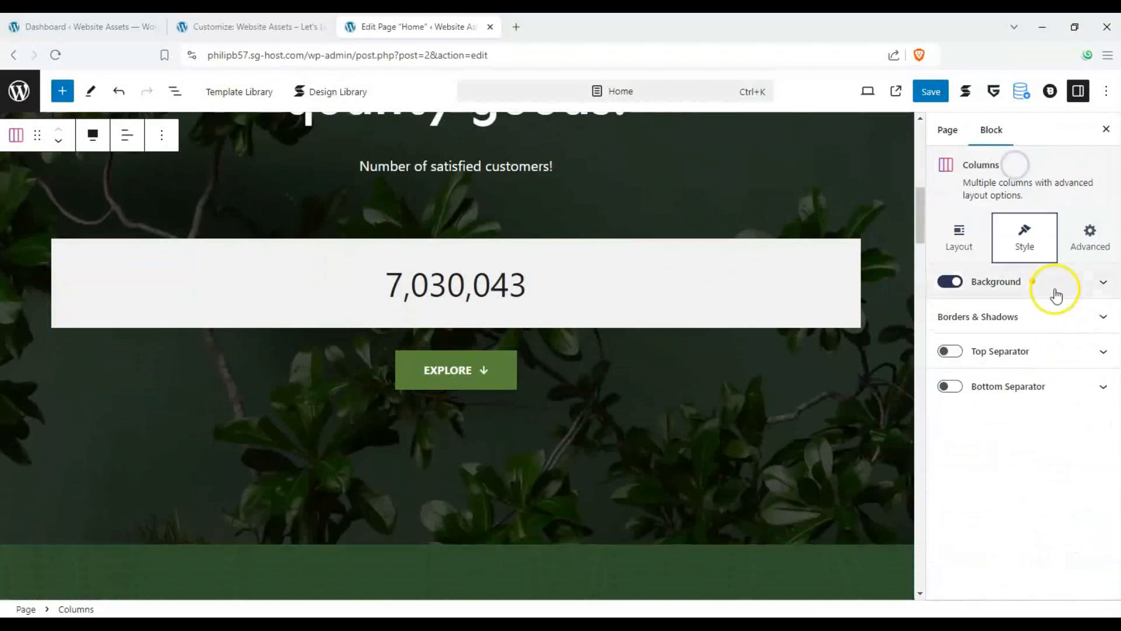
left_click(1098, 283)
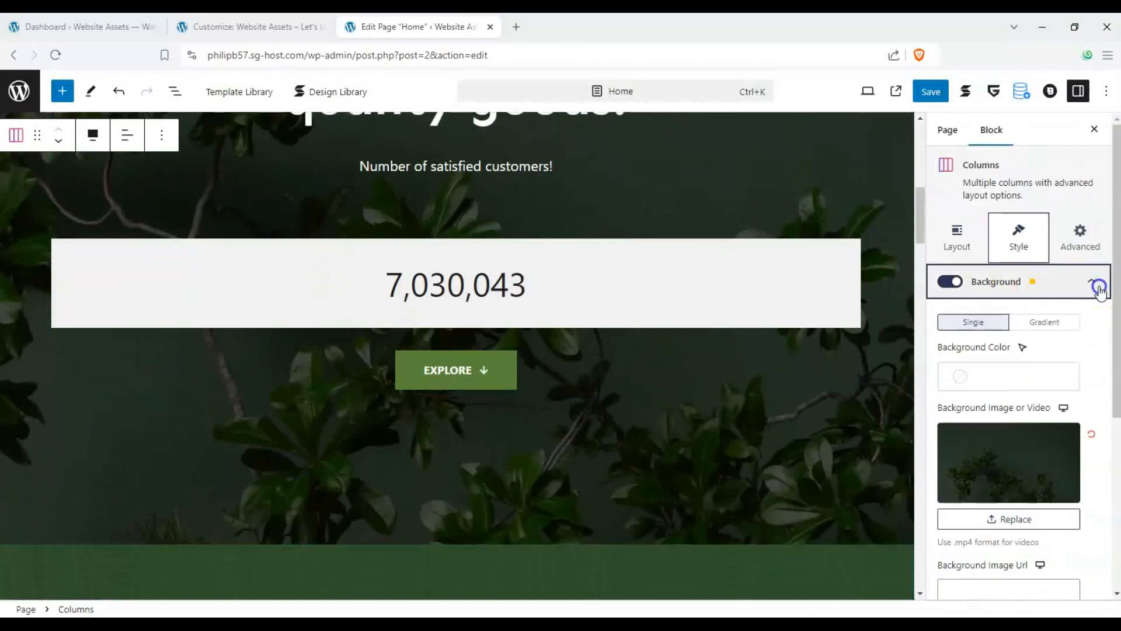
left_click(1012, 520)
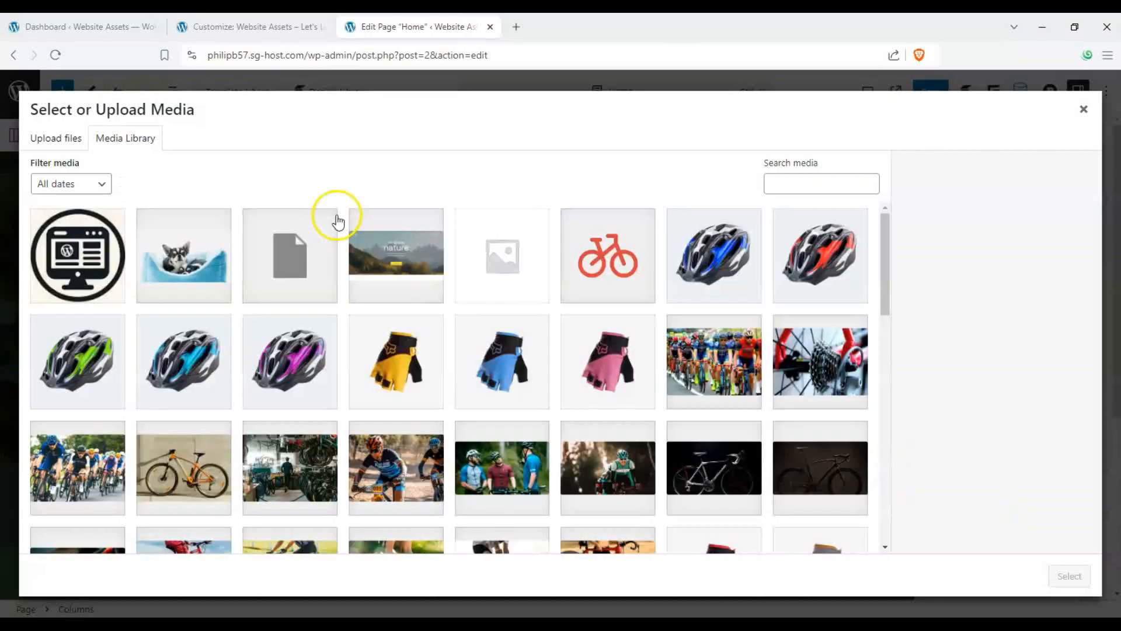
scroll(253, 267, "down", 12)
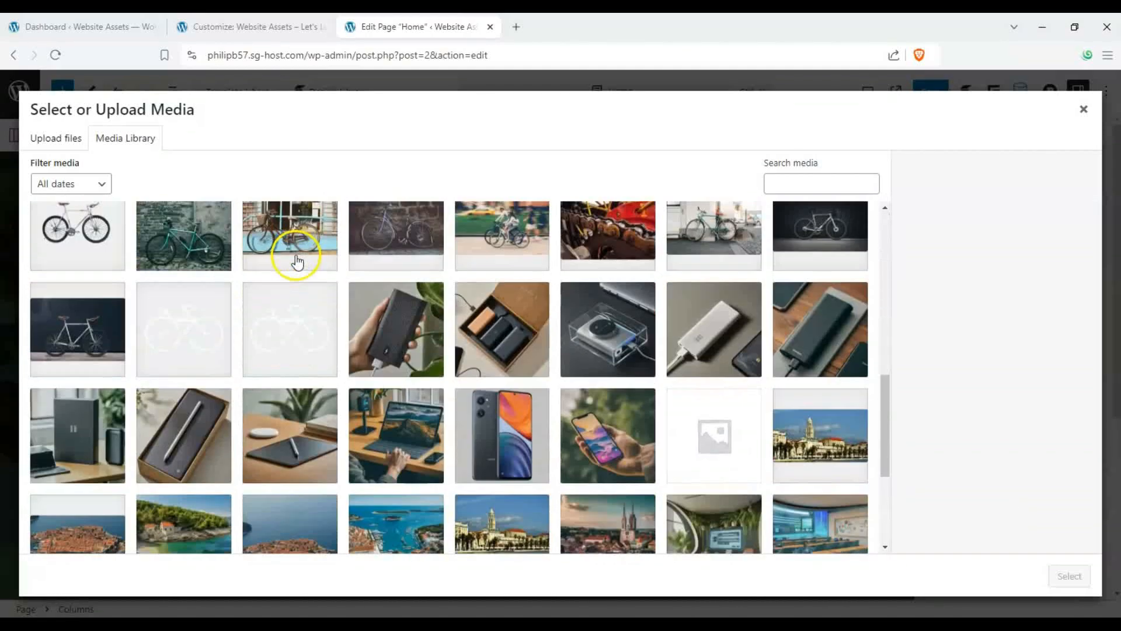
scroll(285, 260, "up", 2)
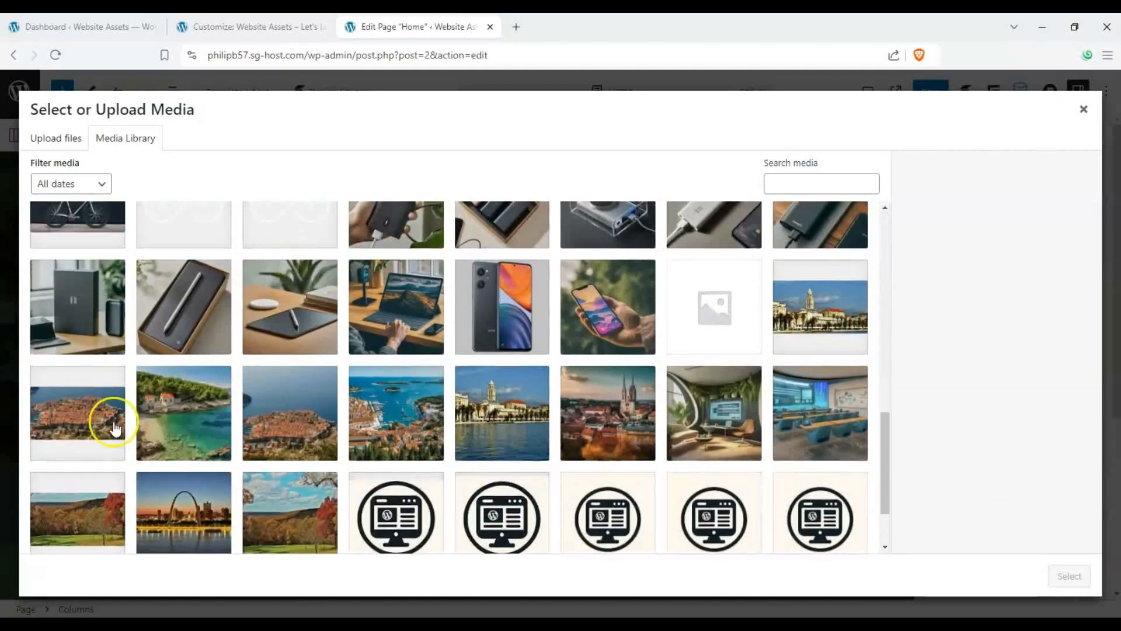
scroll(222, 350, "up", 2)
scroll(232, 312, "down", 5)
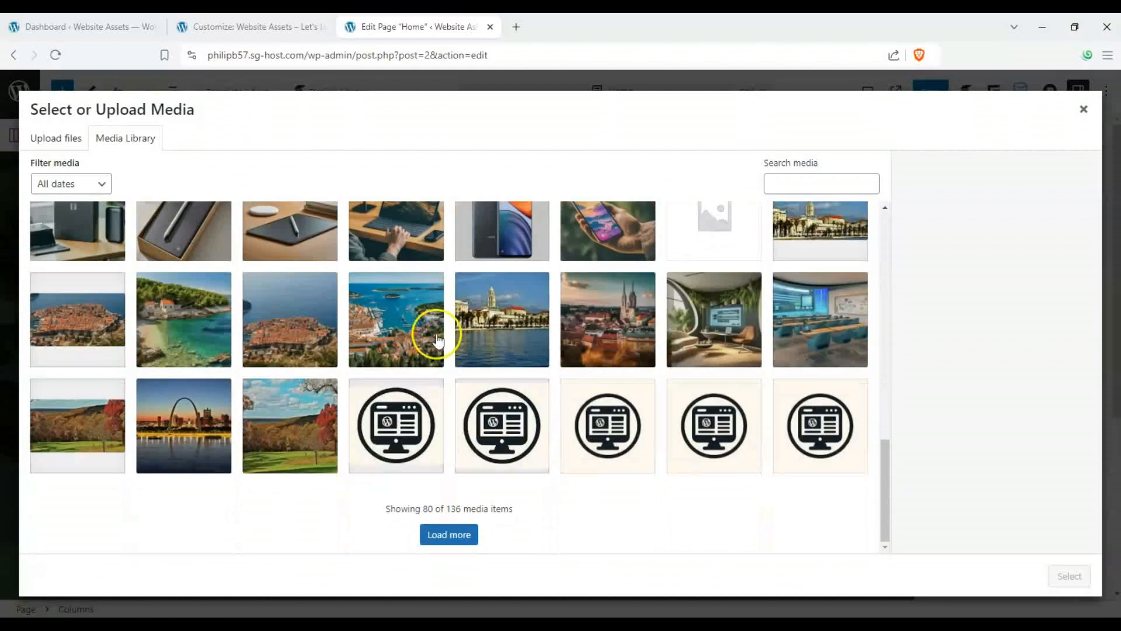
left_click(792, 351)
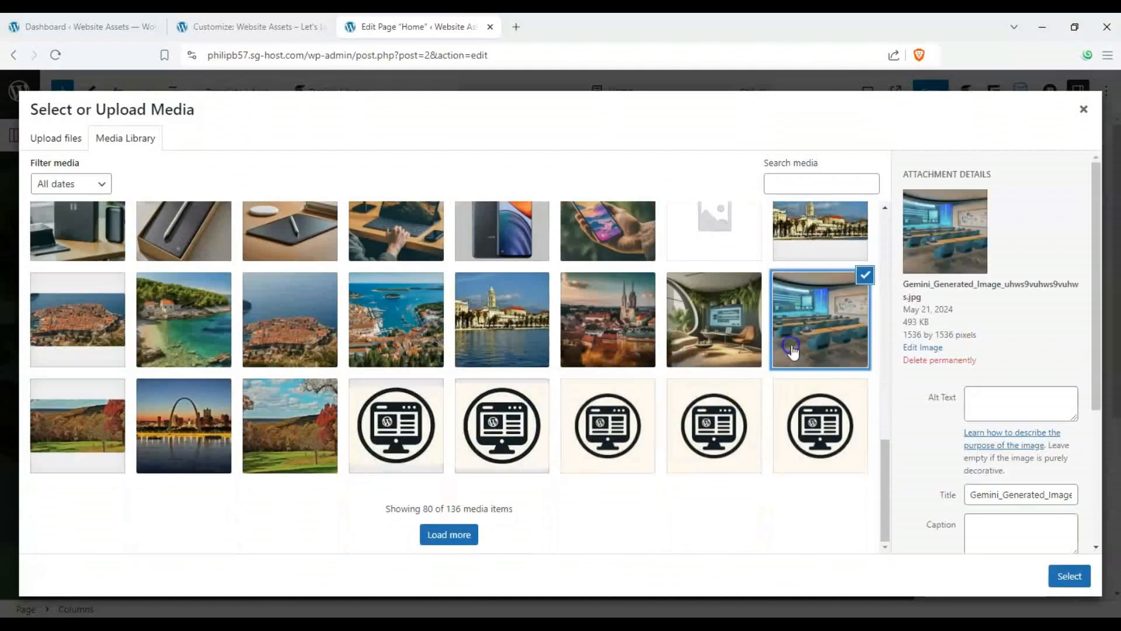
left_click(1047, 572)
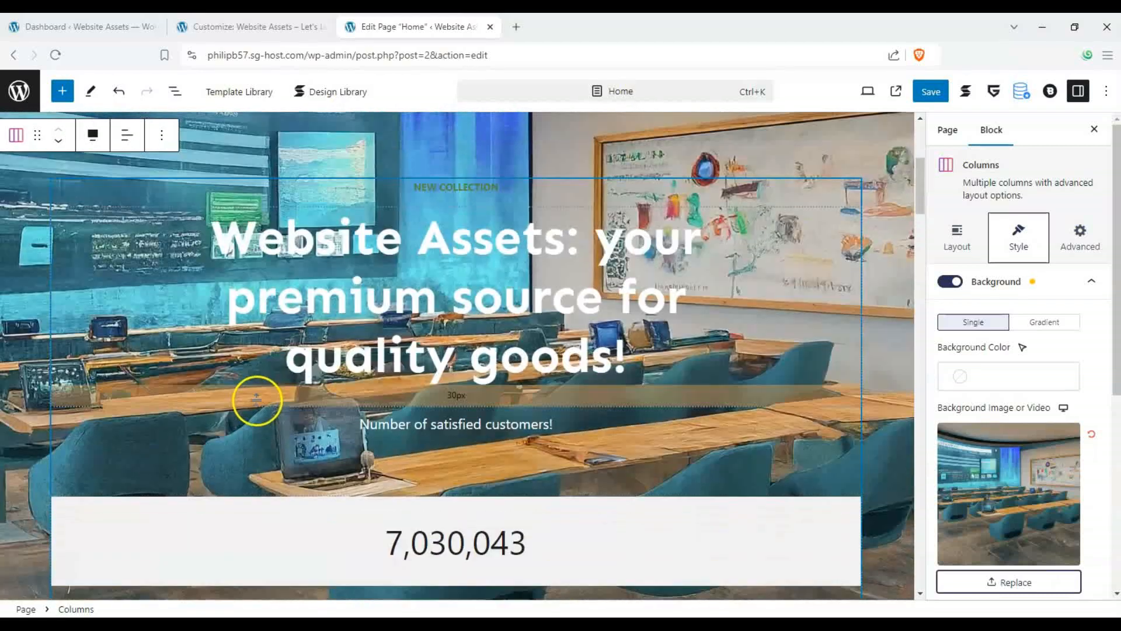
- Turn on a background for the hero heading and set its color to #382f2f
left_click(838, 294)
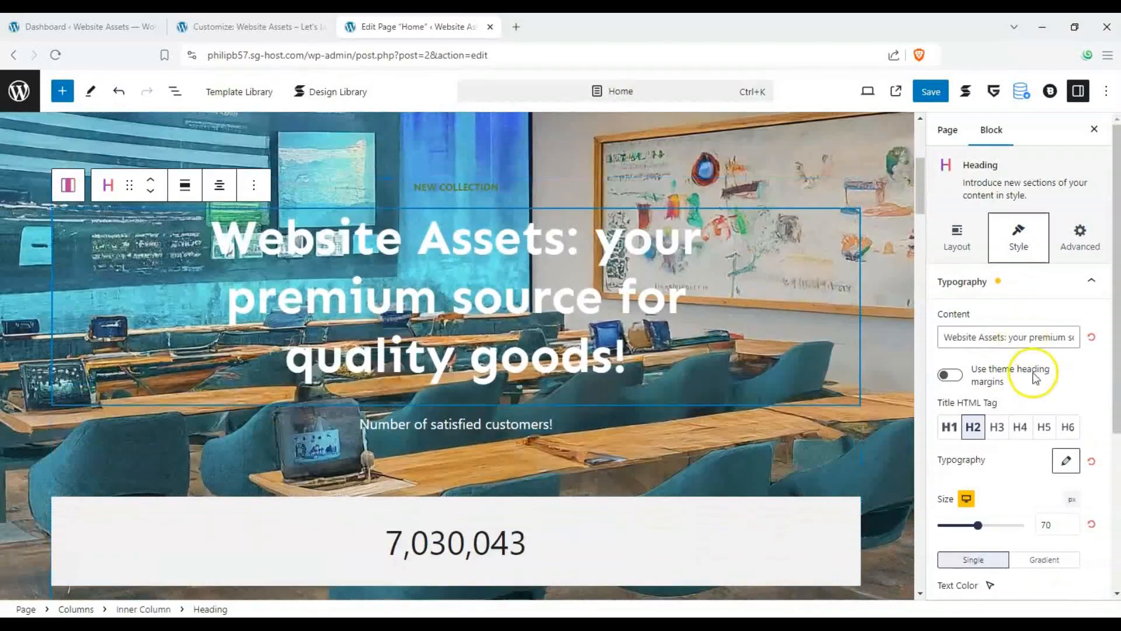
scroll(1080, 310, "down", 5)
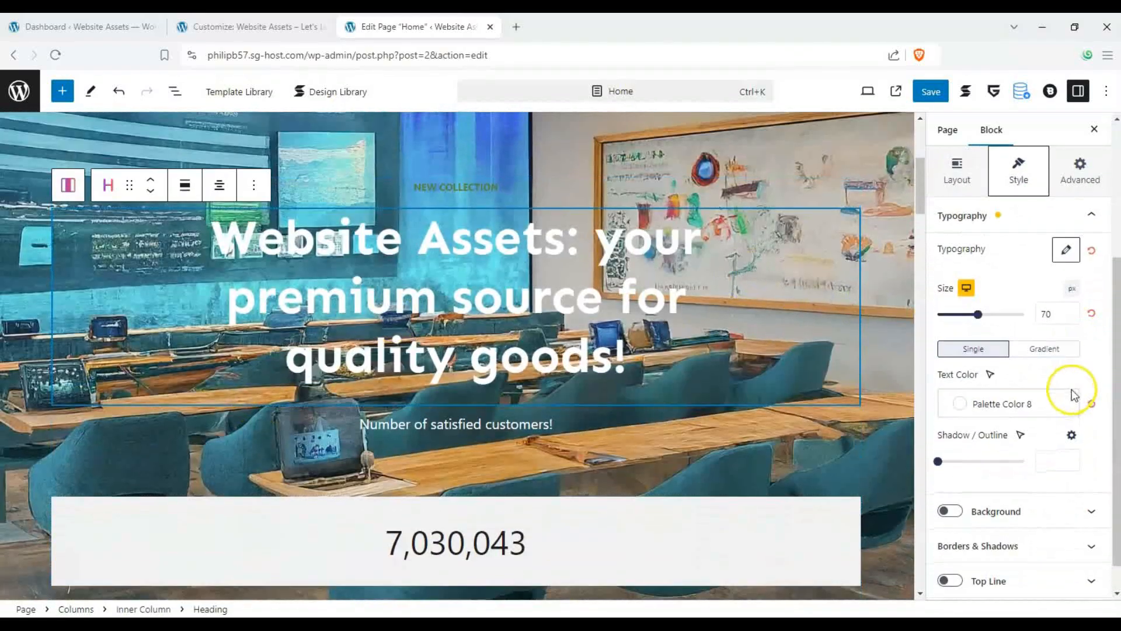
left_click(941, 478)
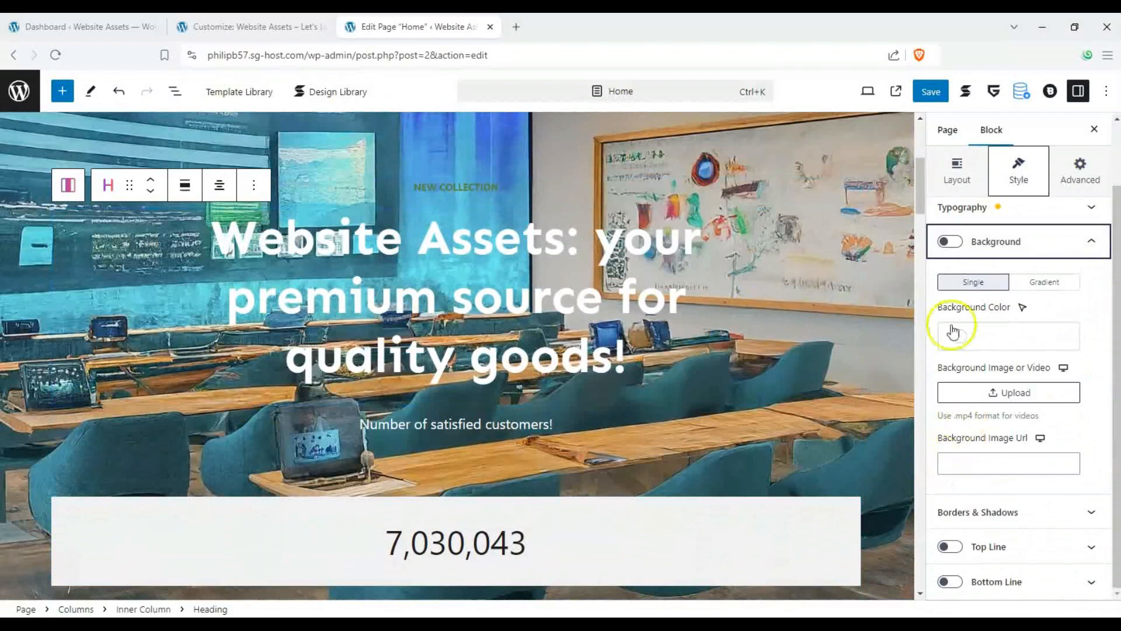
left_click(949, 242)
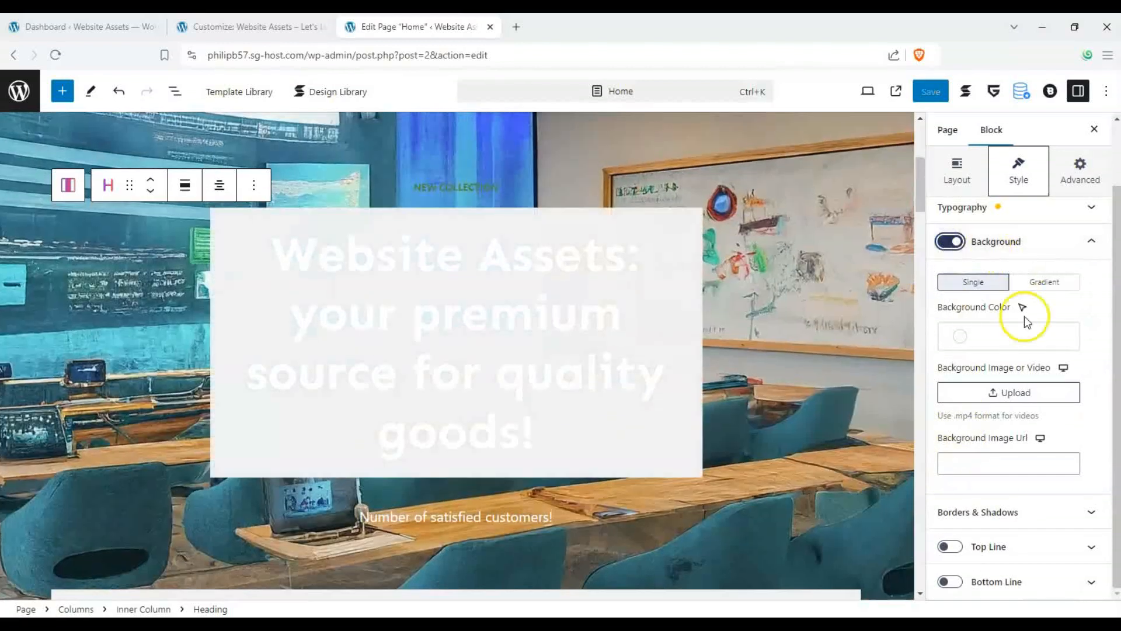
left_click(960, 335)
left_click(755, 414)
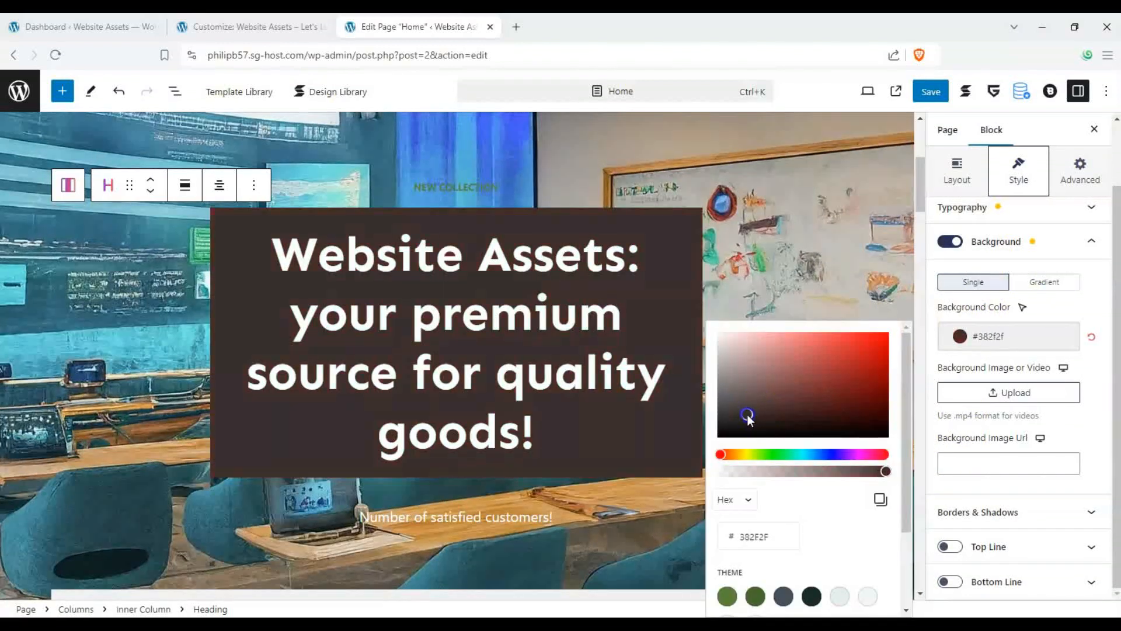
left_click(391, 320)
- Turn on a background for the "Number of satisfied customers!" text block and set its color to #615858
scroll(498, 370, "down", 3)
left_click(497, 374)
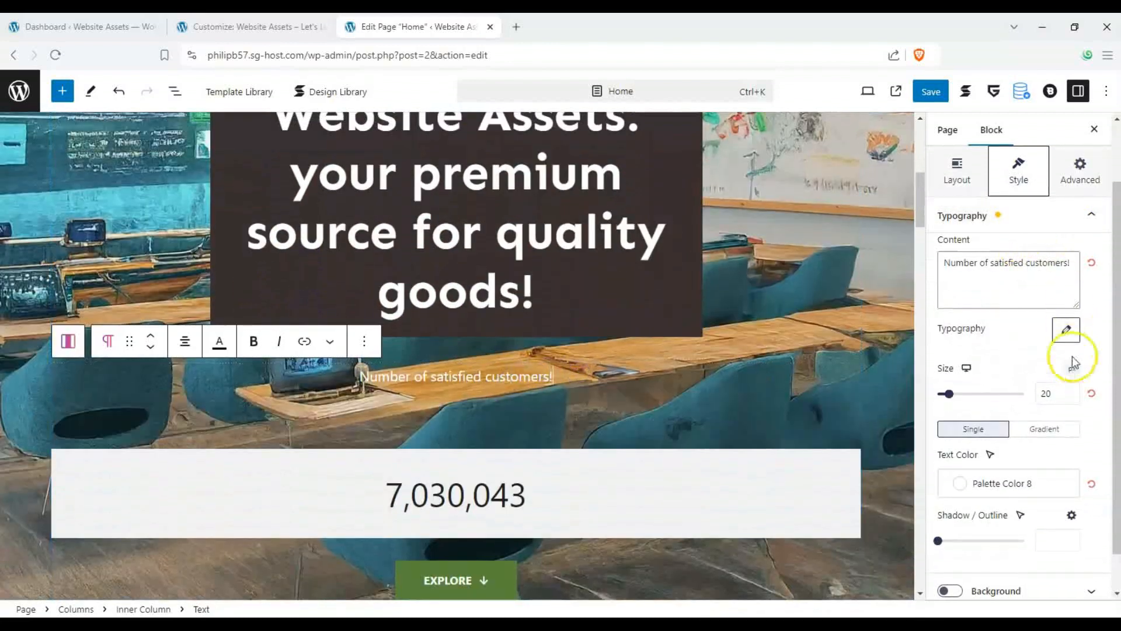
left_click(1060, 208)
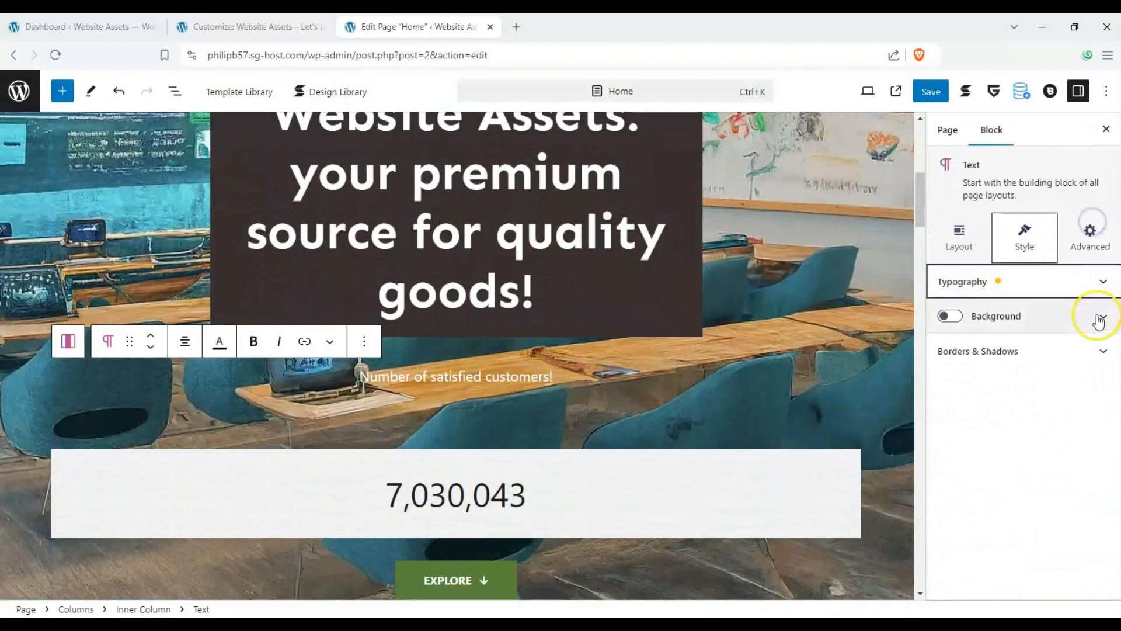
left_click(950, 315)
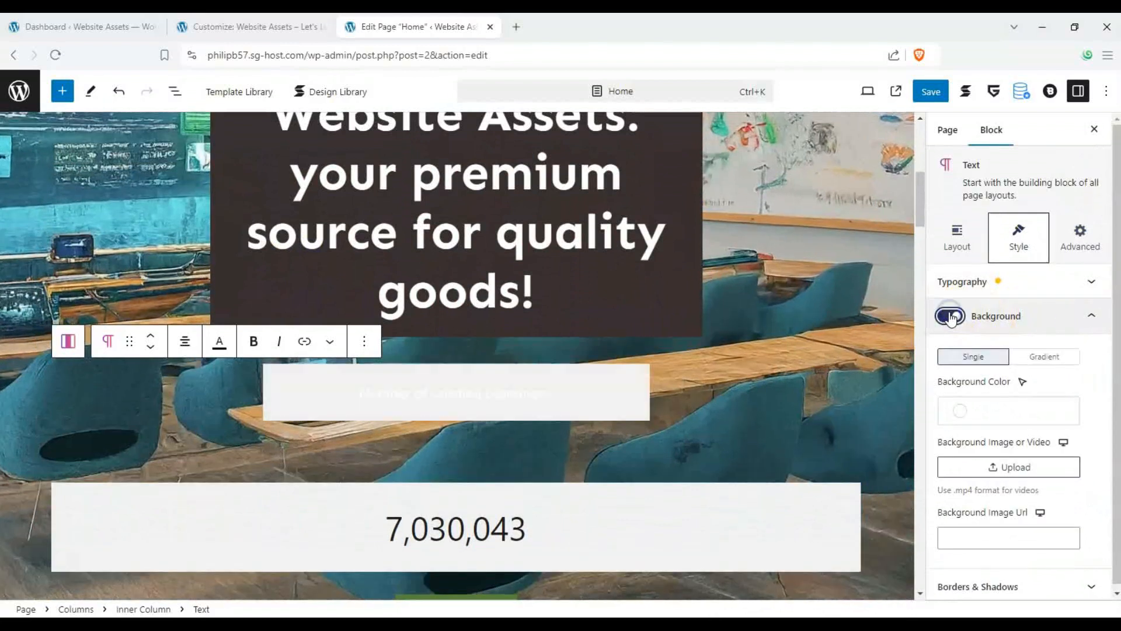
left_click(957, 411)
left_click(781, 180)
left_click_drag(766, 157, 739, 149)
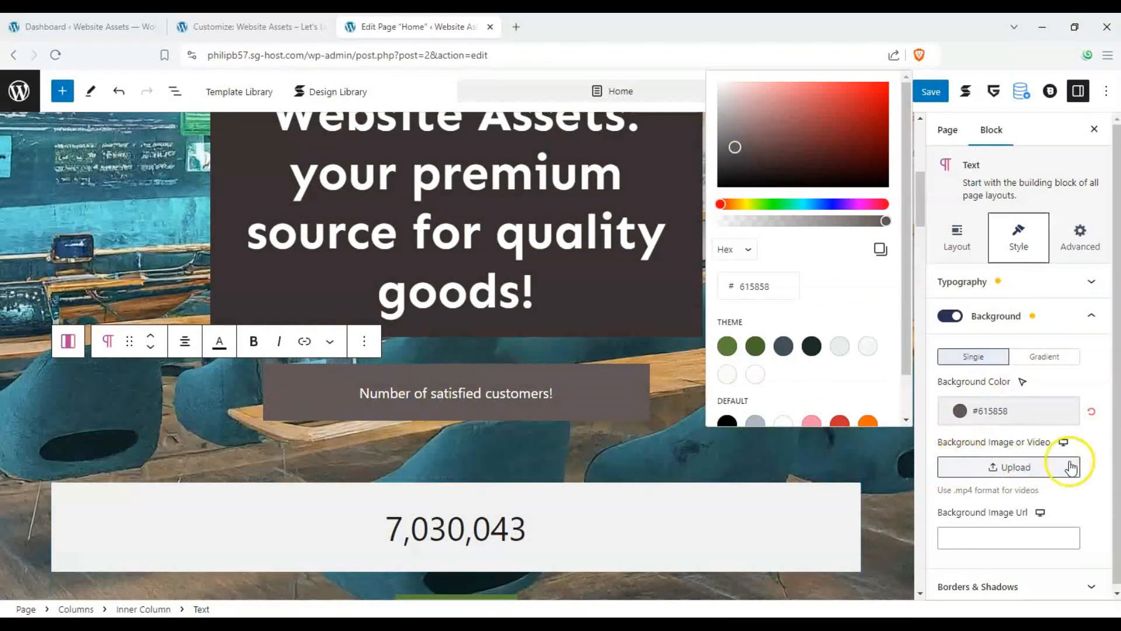
left_click(1090, 445)
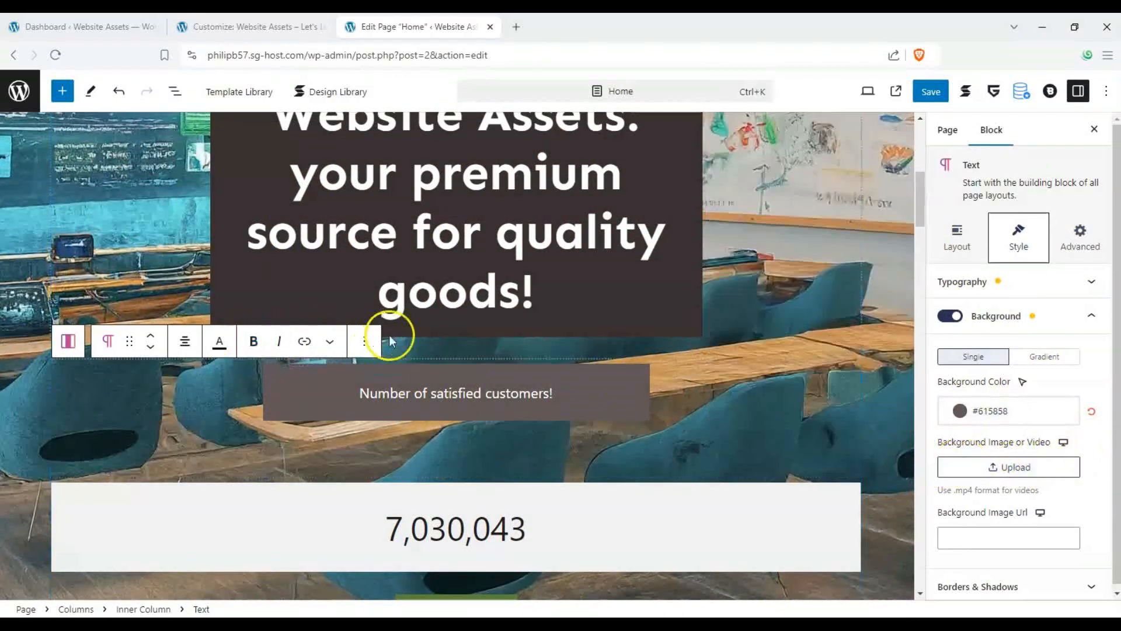
- Save the page and open the site's front-end home page in the same tab
scroll(388, 342, "up", 1)
left_click(930, 98)
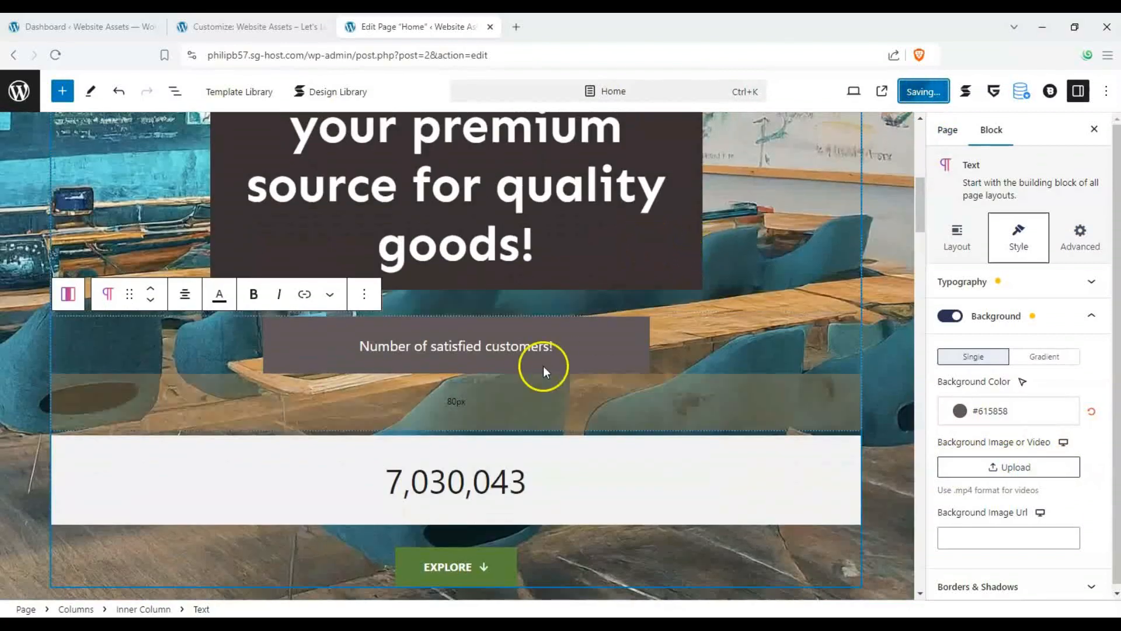
scroll(293, 296, "up", 5)
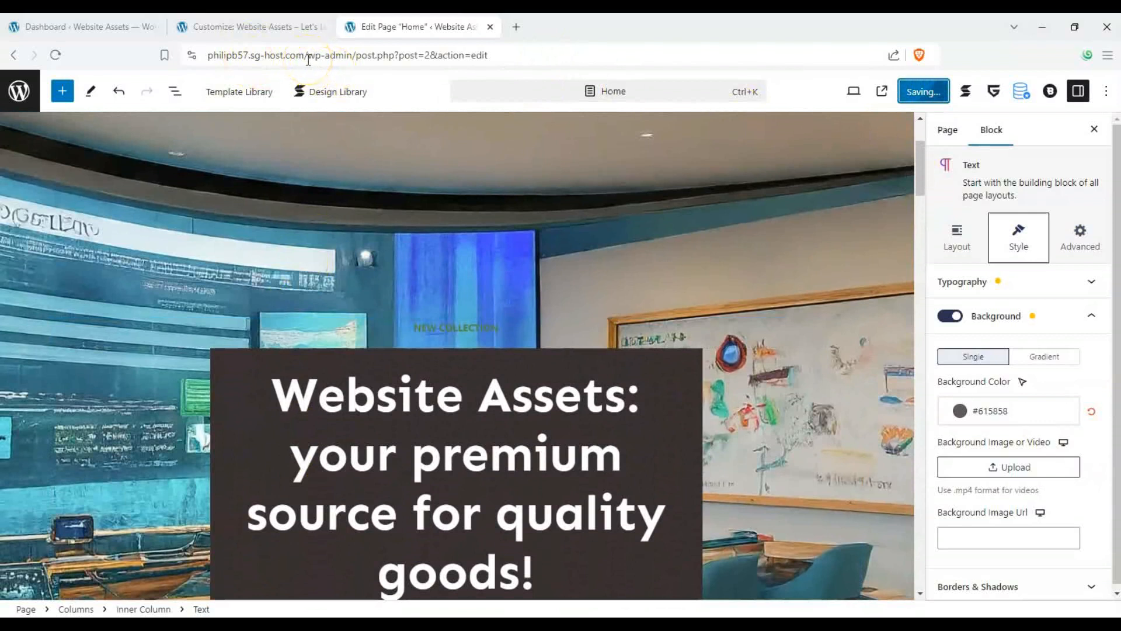
left_click_drag(308, 56, 794, 62)
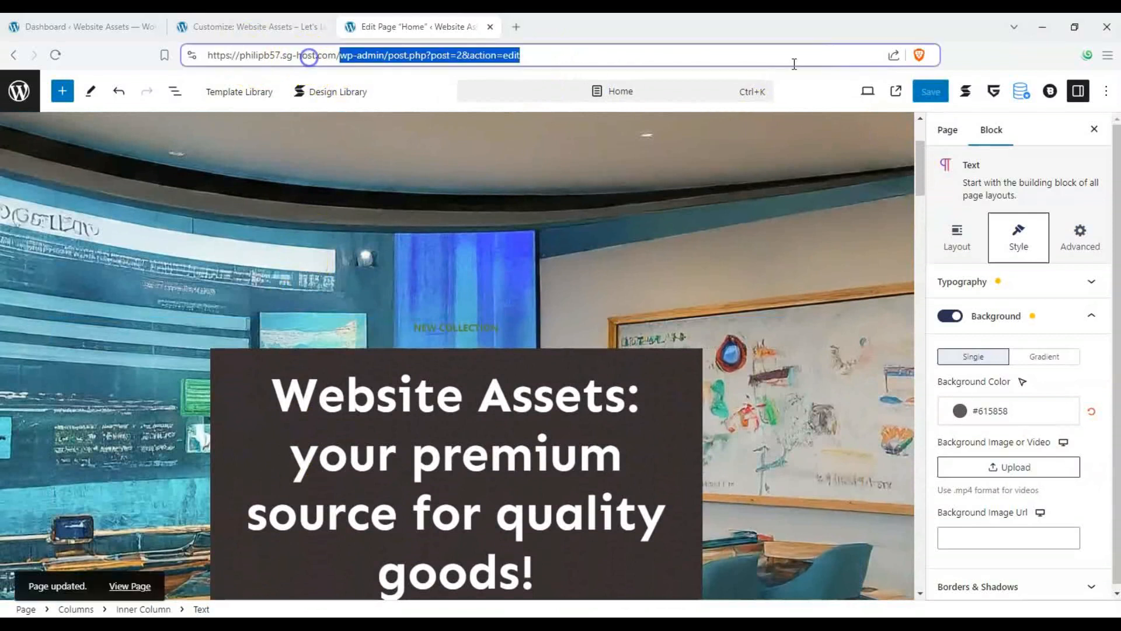
key("BackSpace")
key("Return")
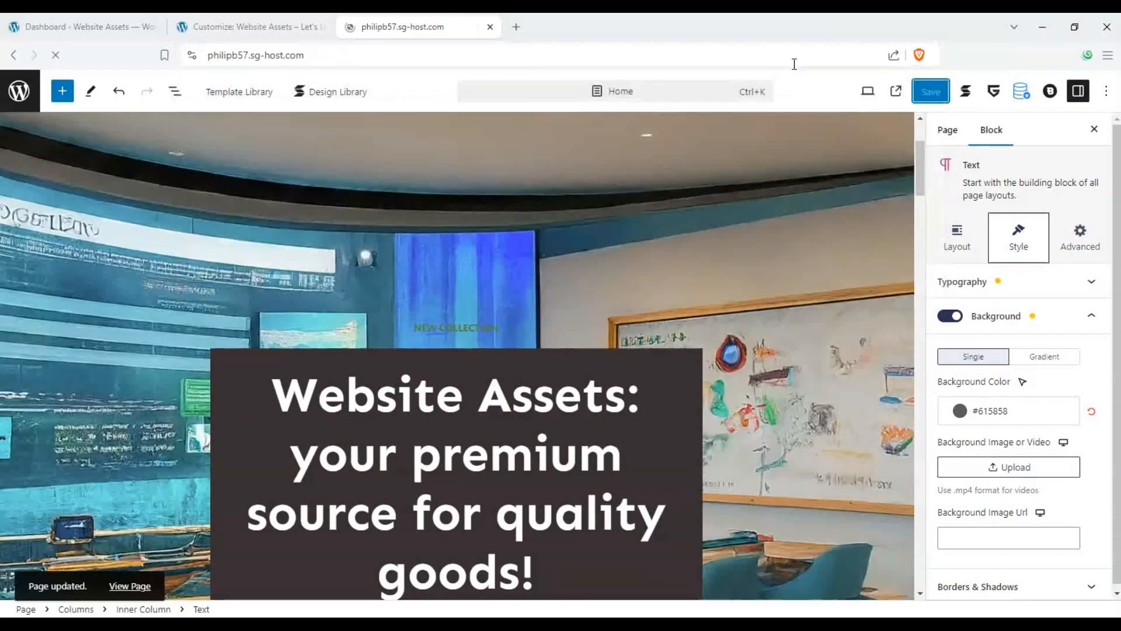
- Scroll through the live home page to review the updated hero section and other content
scroll(499, 126, "down", 10)
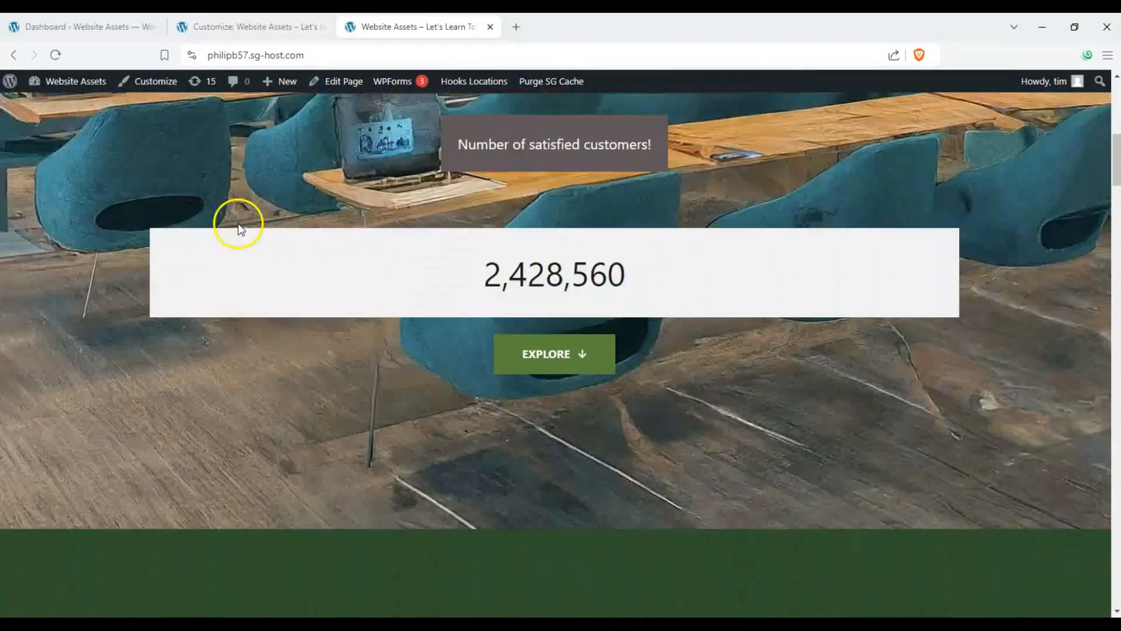
scroll(238, 228, "up", 3)
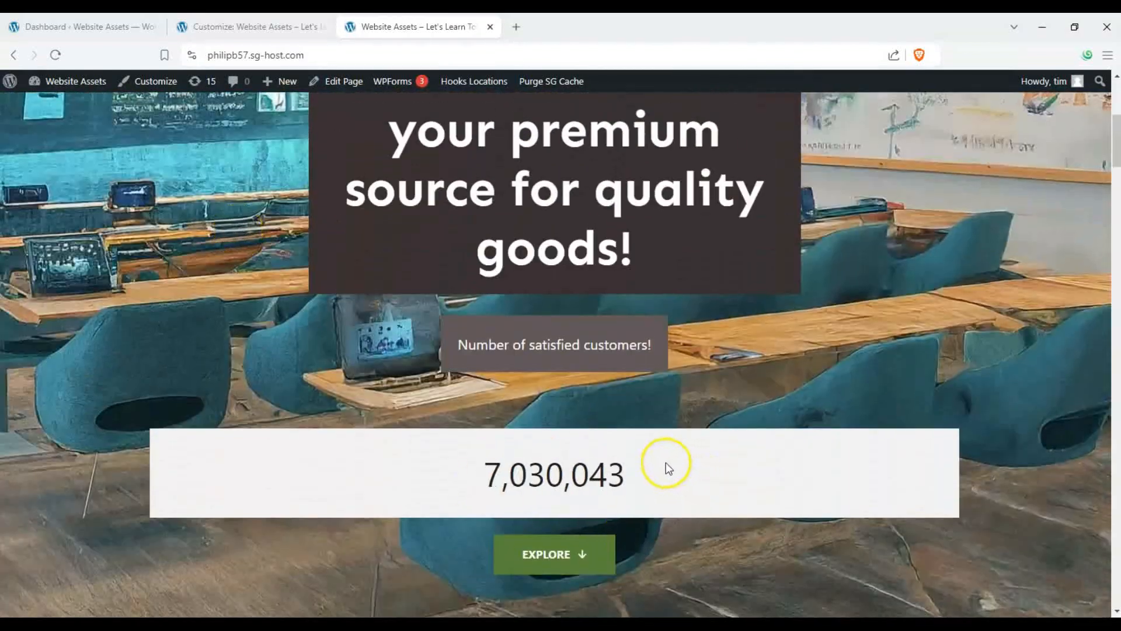
scroll(555, 351, "down", 15)
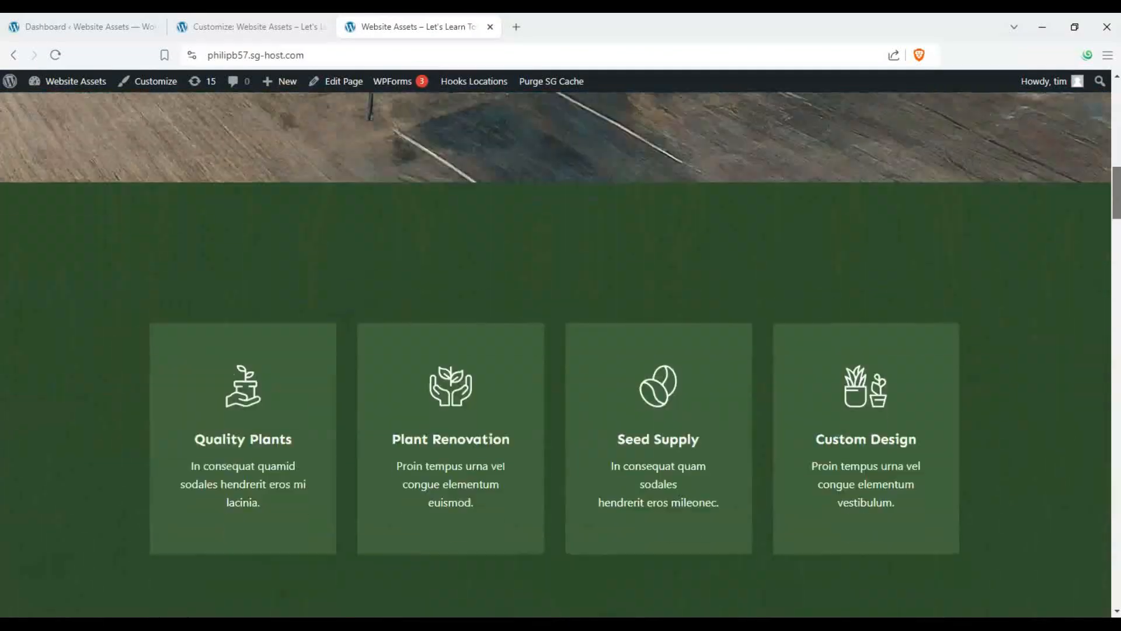
scroll(555, 350, "down", 10)
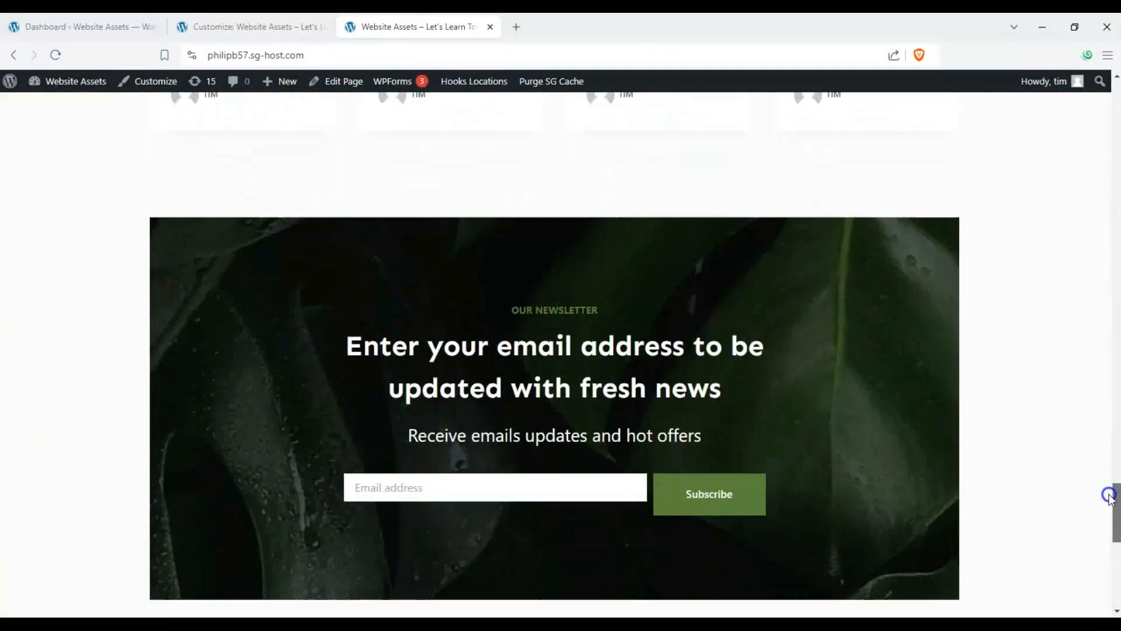
key("Home")
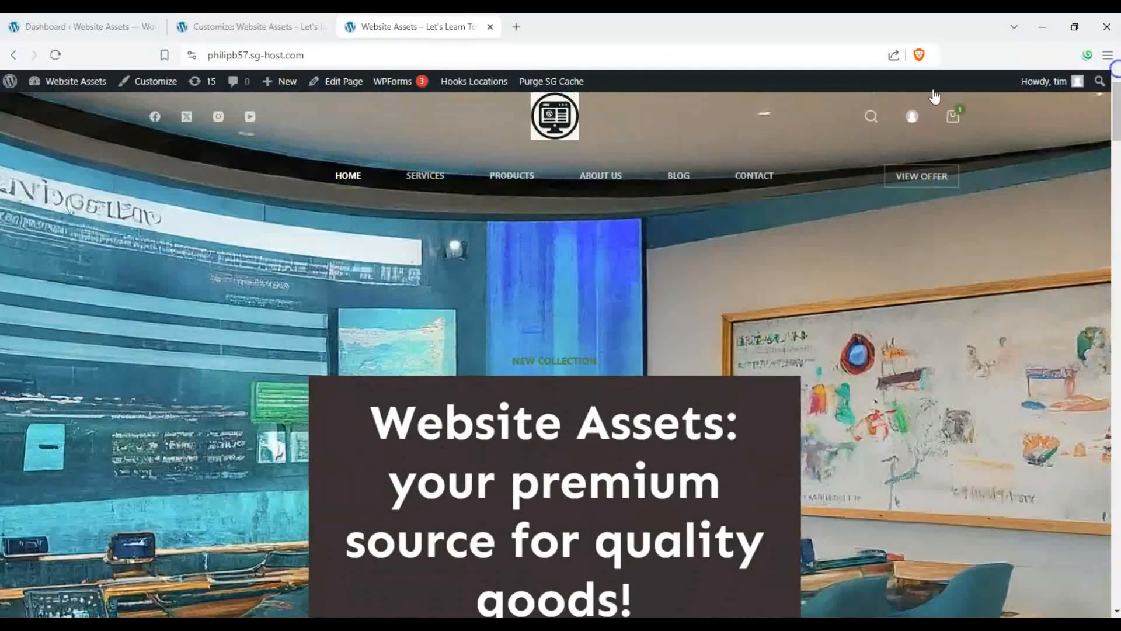
scroll(159, 238, "down", 2)
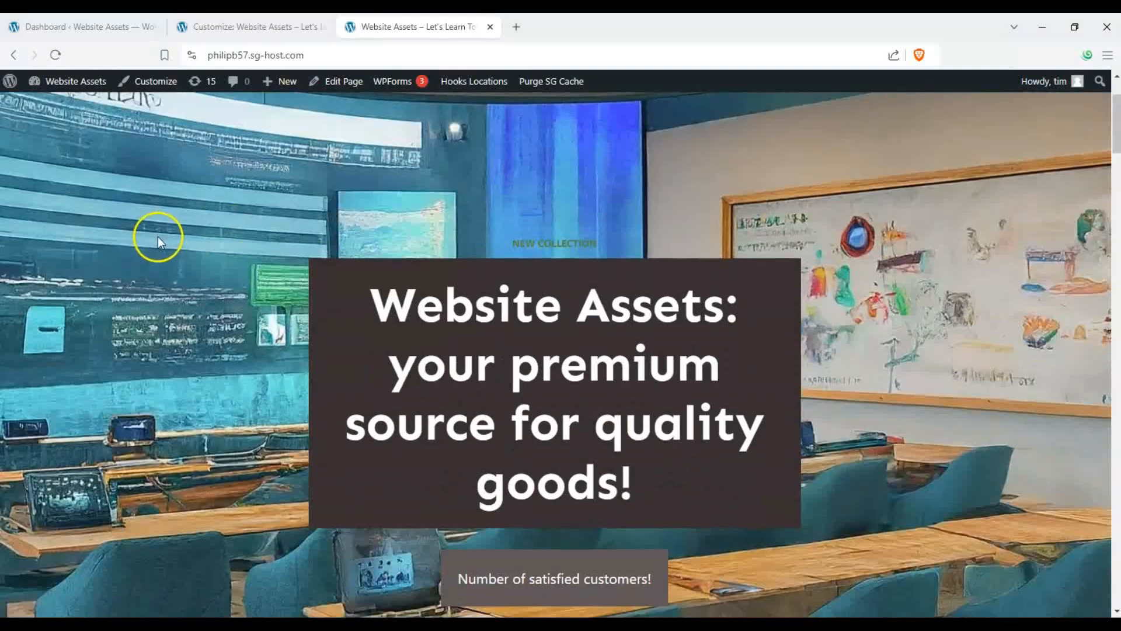
scroll(158, 236, "up", 1)
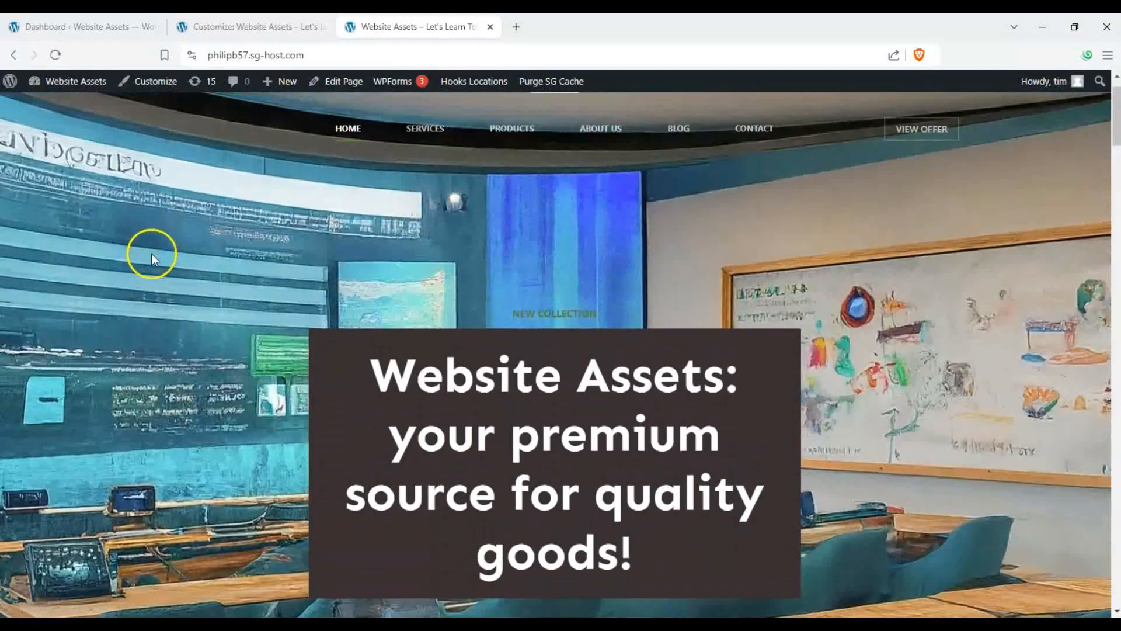
scroll(149, 258, "down", 2)
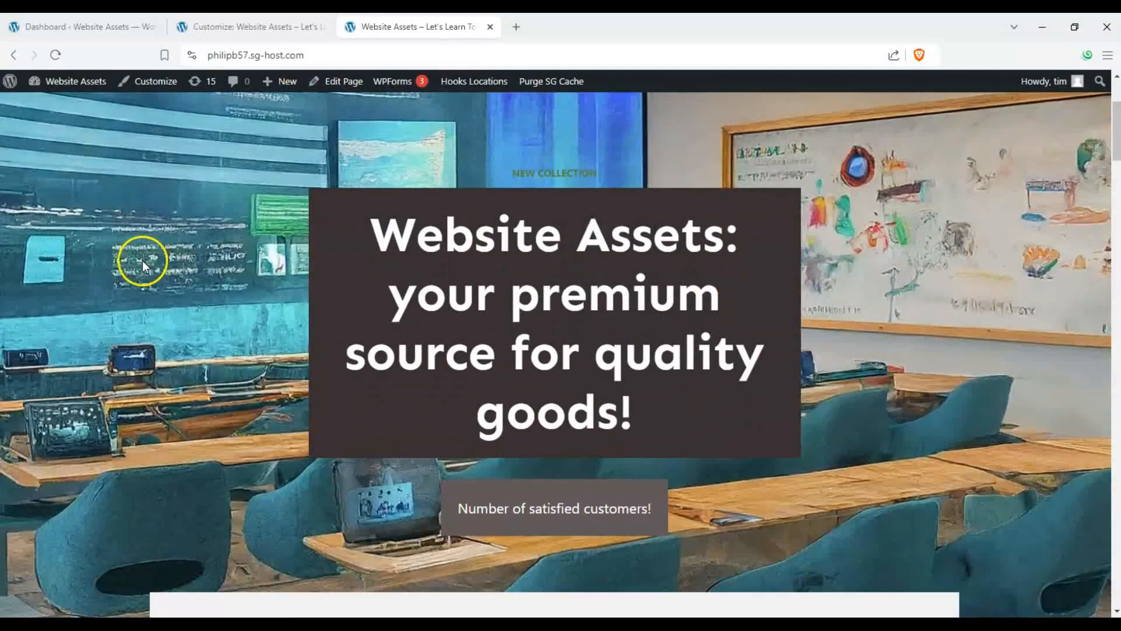